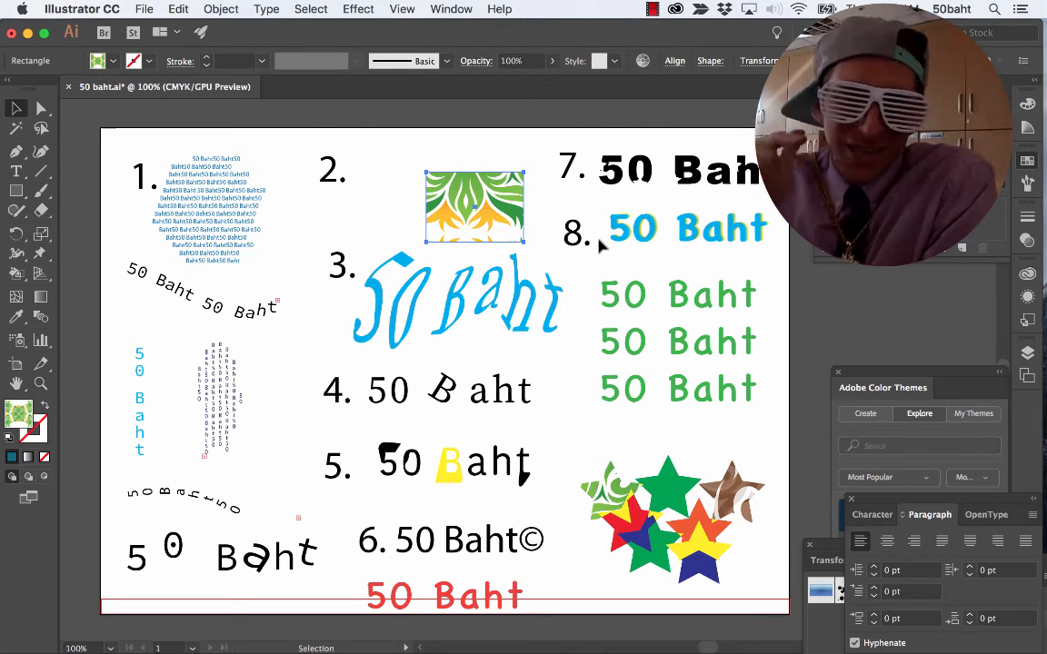
Switch to Firefox, view the .5 USD to CAD conversion and the 50 baht banknote image, and return to Illustrator.
key("super+Tab")
key("super+Tab")
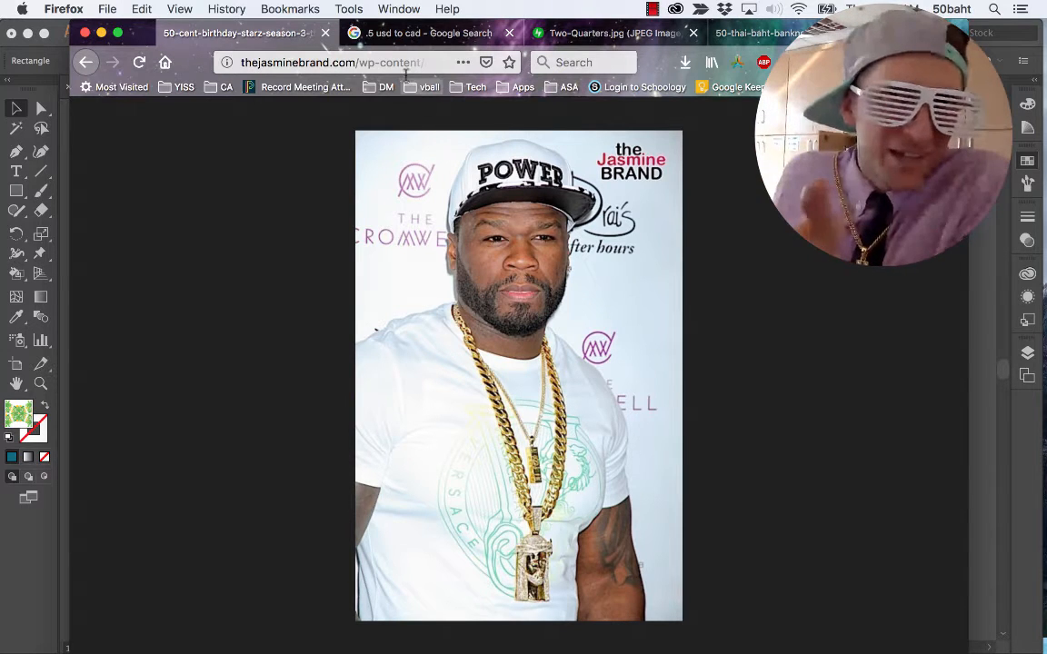
left_click(442, 34)
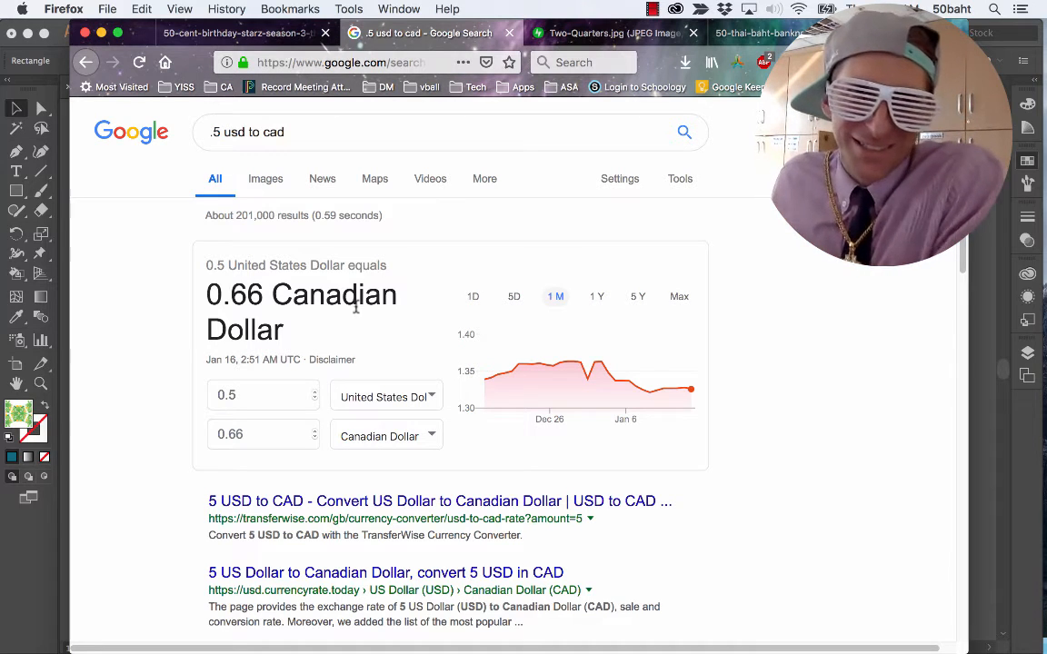
left_click(745, 35)
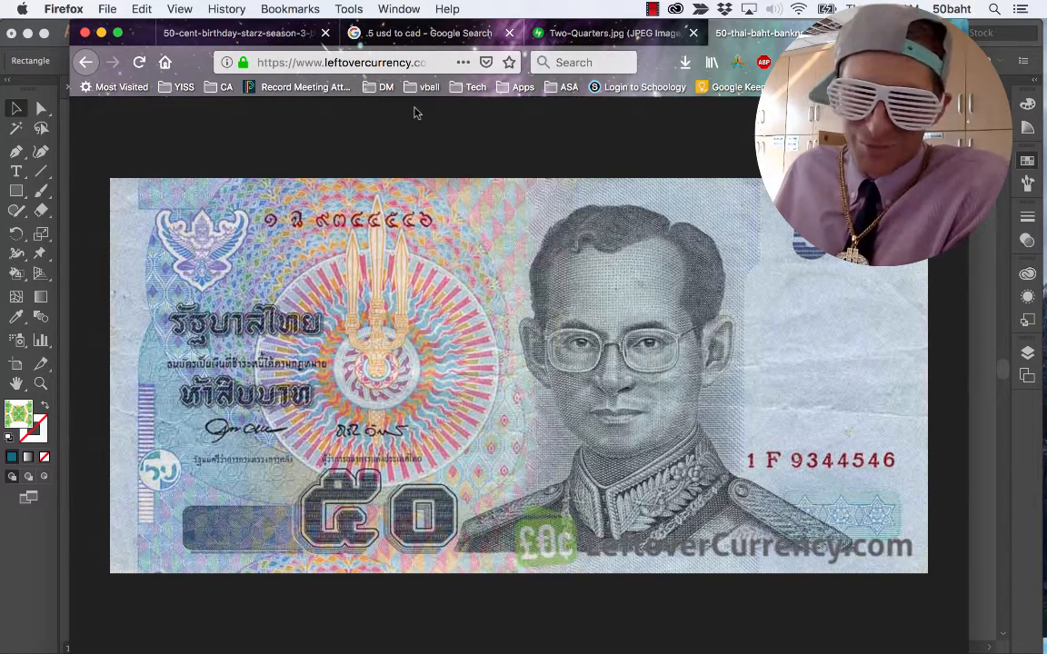
key("super+Tab")
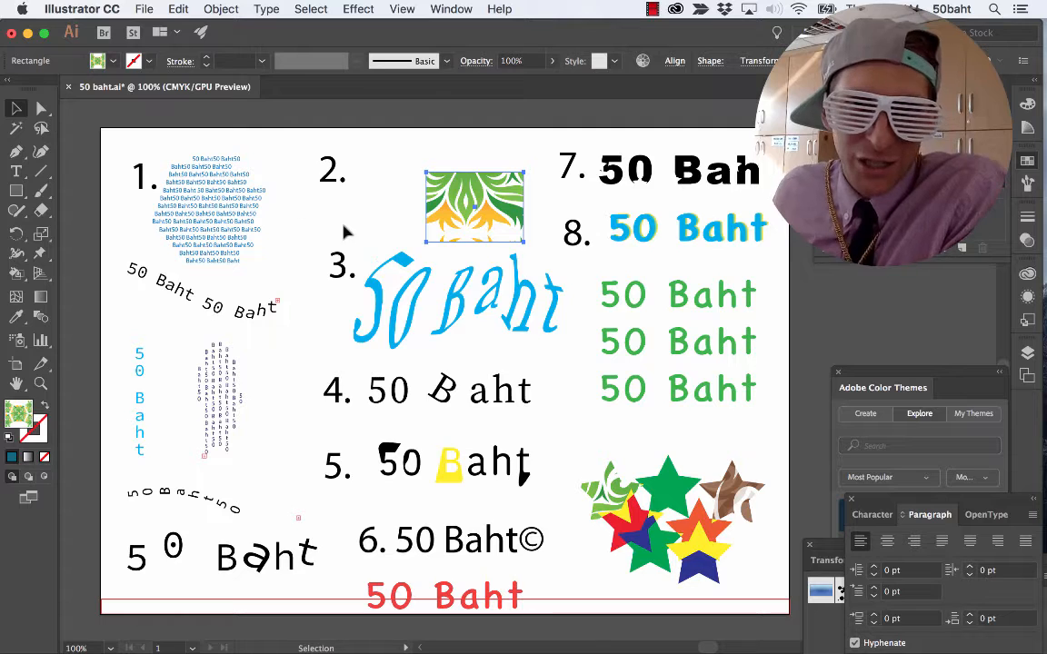
Create a landscape A4 document of 841.89 x 595.276 pt and paste the copied number labels into it.
key("super+n")
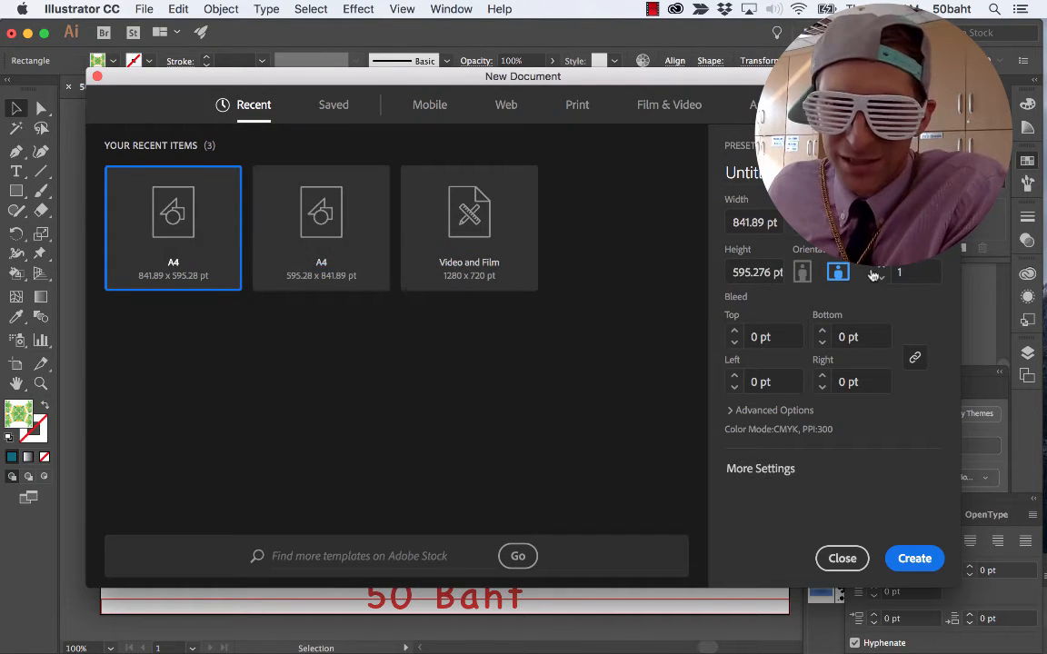
left_click(909, 557)
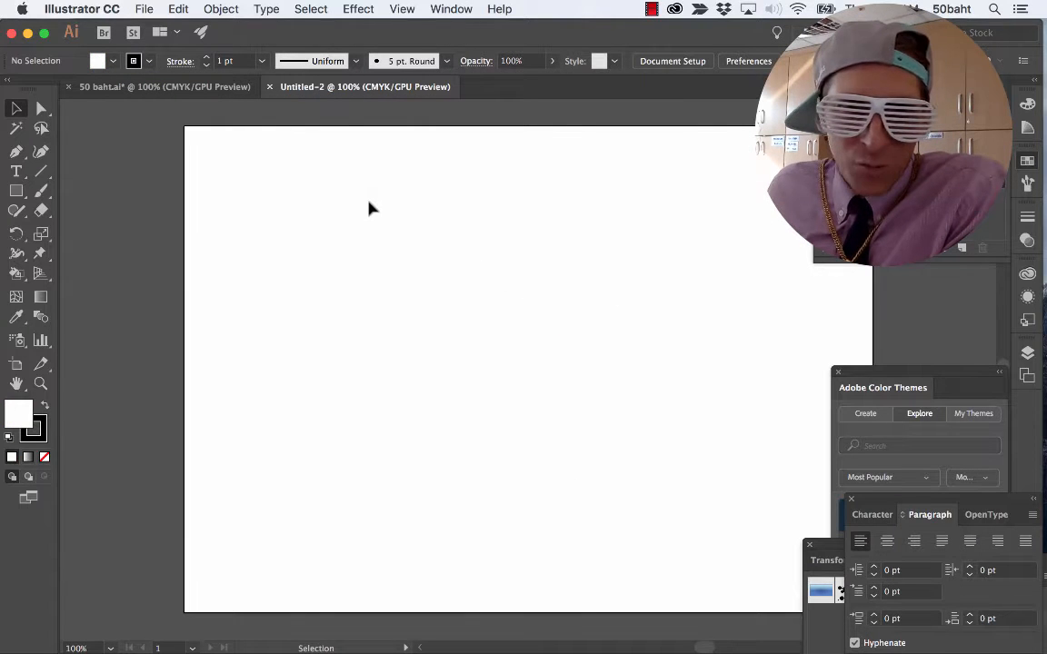
key("super+v")
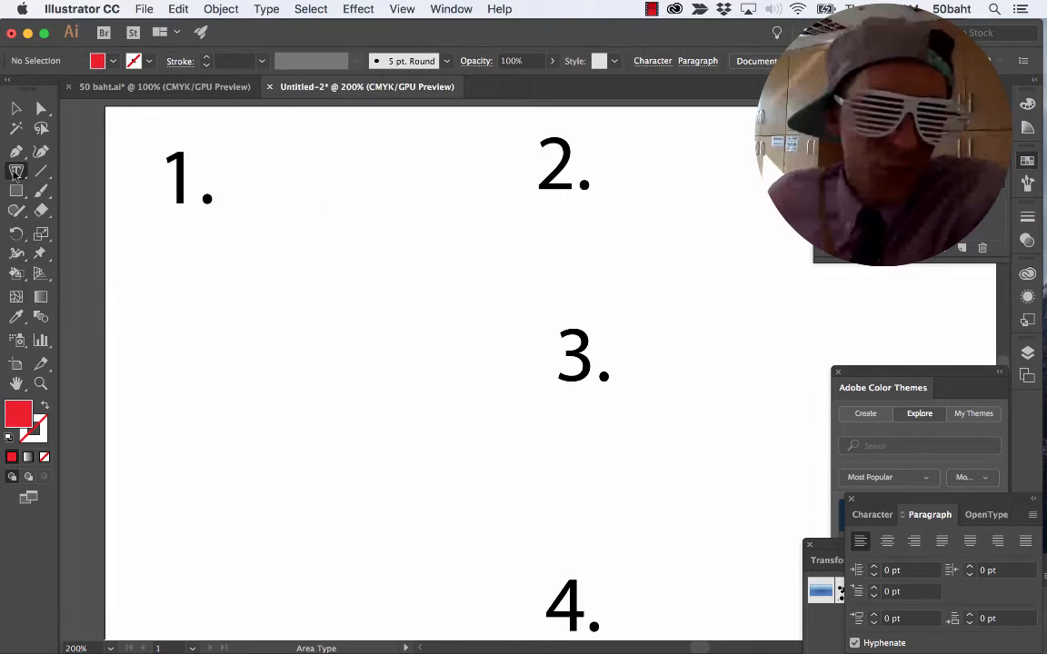
left_click(17, 171)
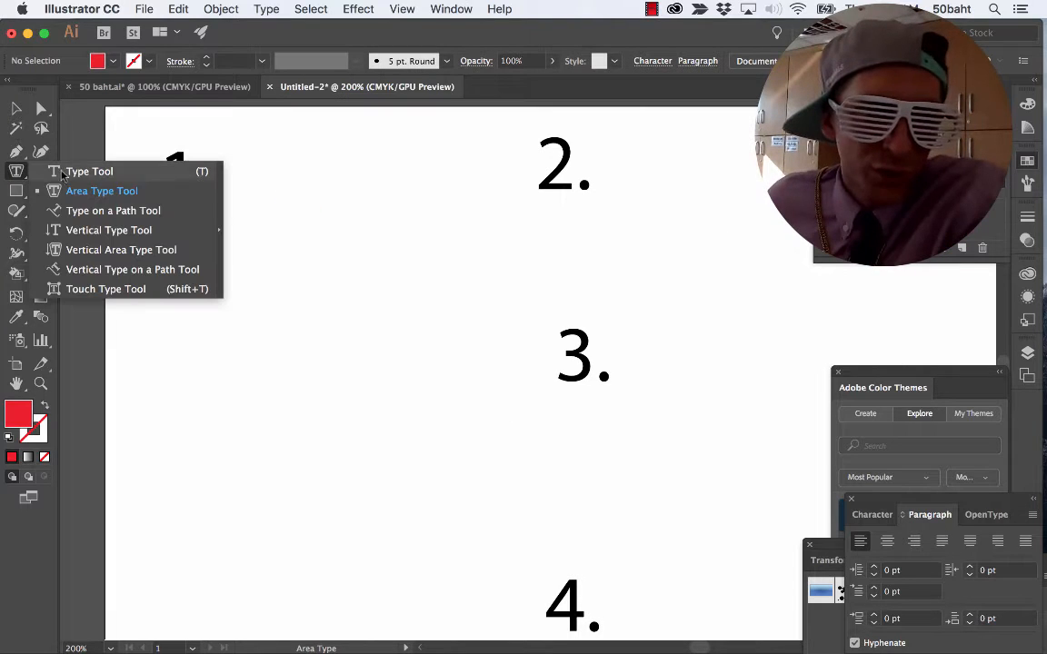
left_click(108, 194)
left_click(107, 191)
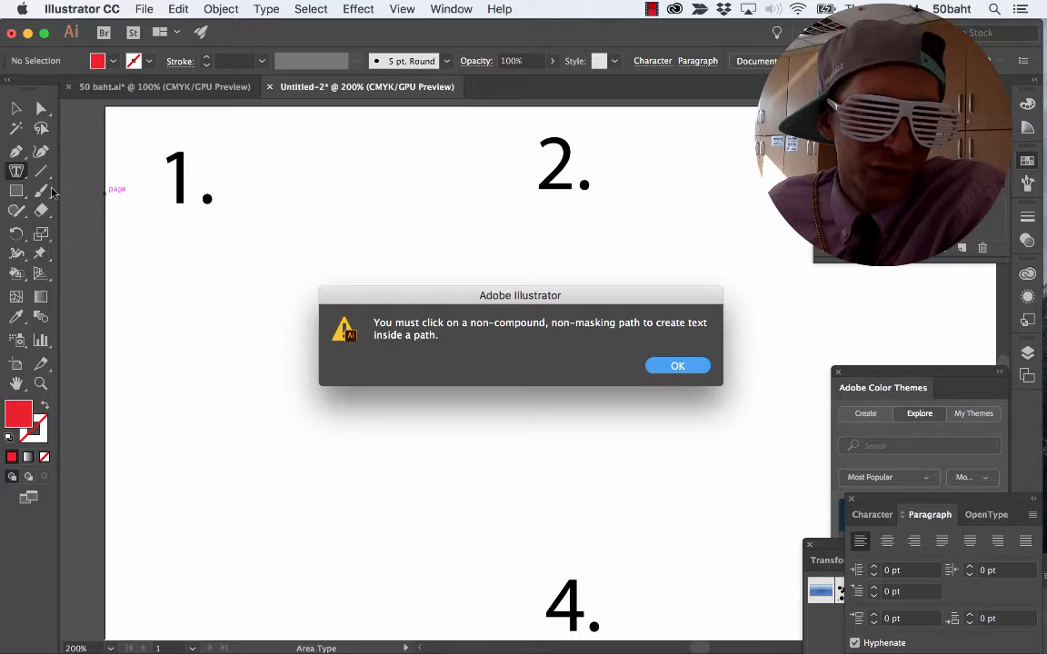
left_click(676, 366)
Draw a red five-pointed star with the Star tool, place it just below label 1, and deselect it.
left_click(16, 191)
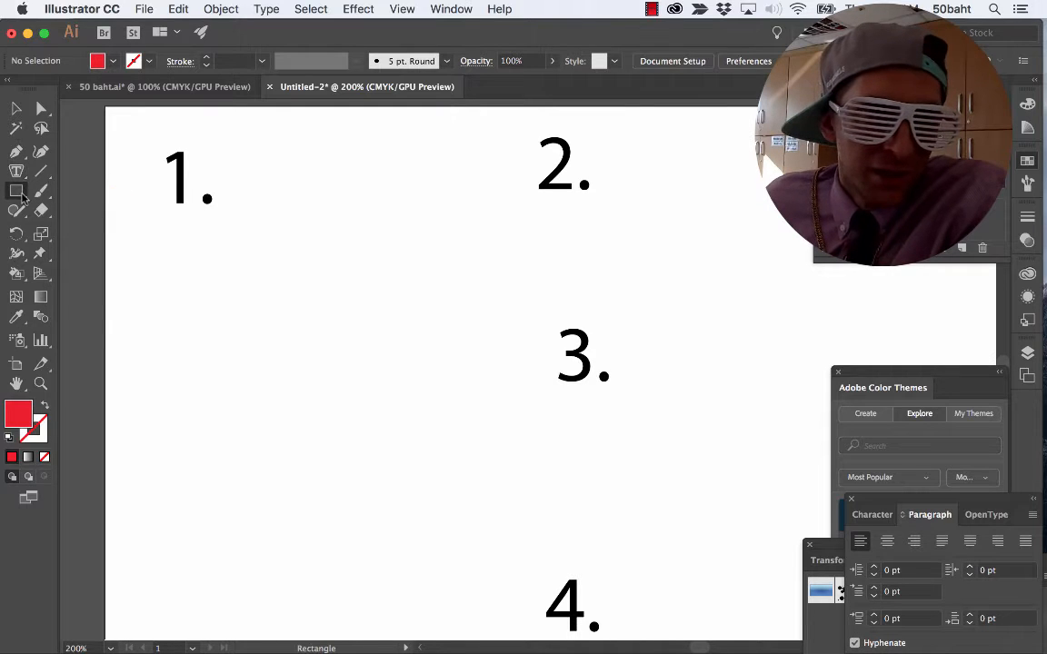
left_click(95, 269)
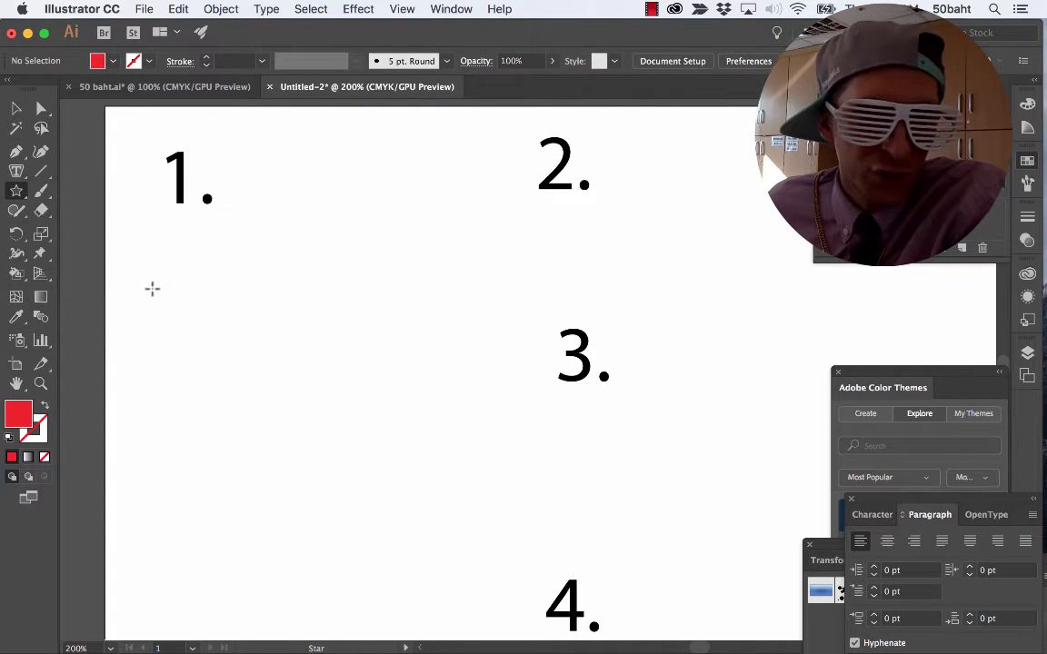
left_click_drag(179, 267, 233, 323)
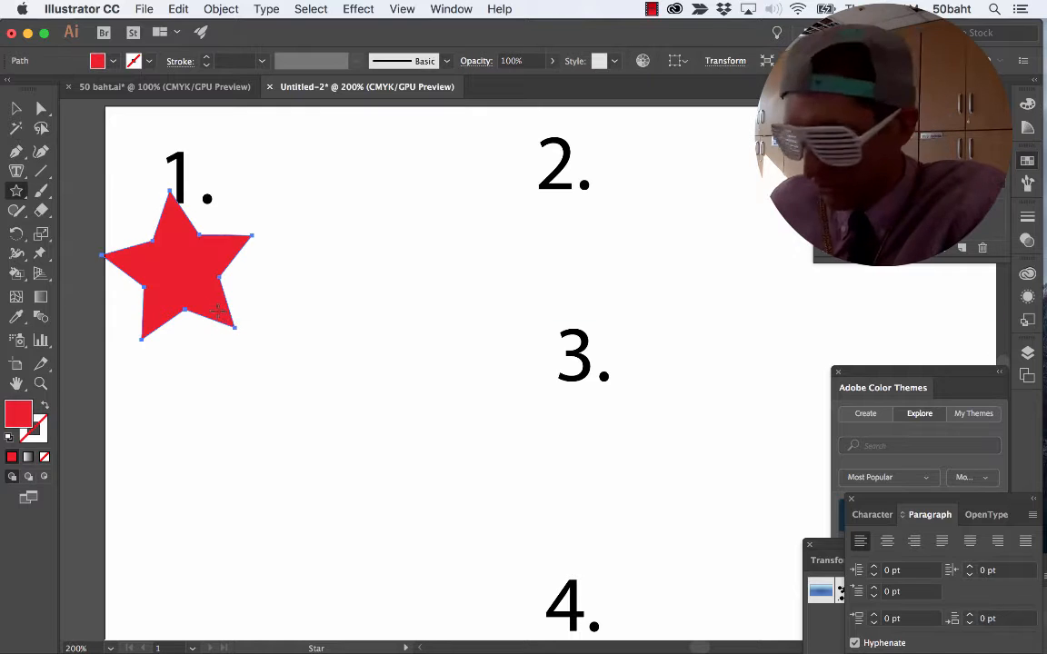
key("v")
left_click_drag(170, 293, 243, 302)
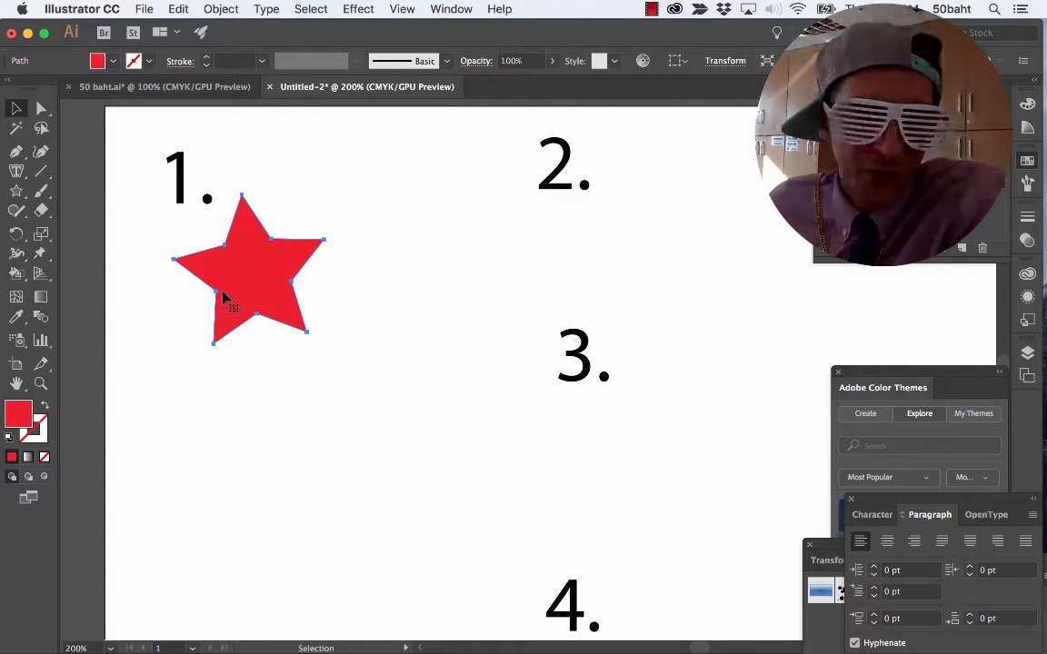
key("super+shift+a")
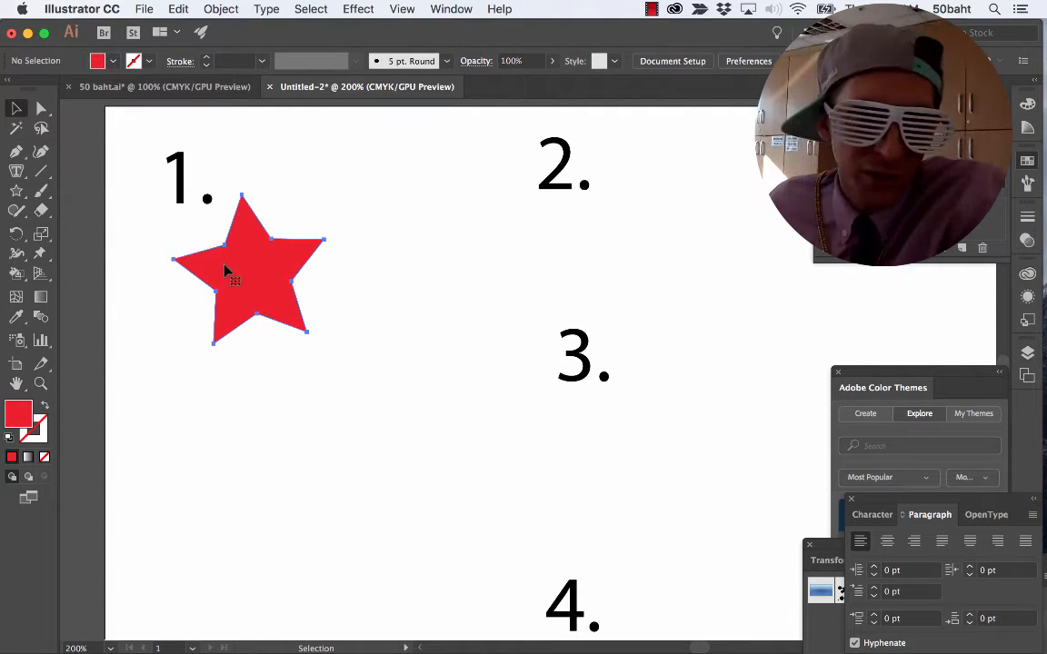
Round all the corners of the red star with its live corner widgets.
left_click(173, 262)
key("a")
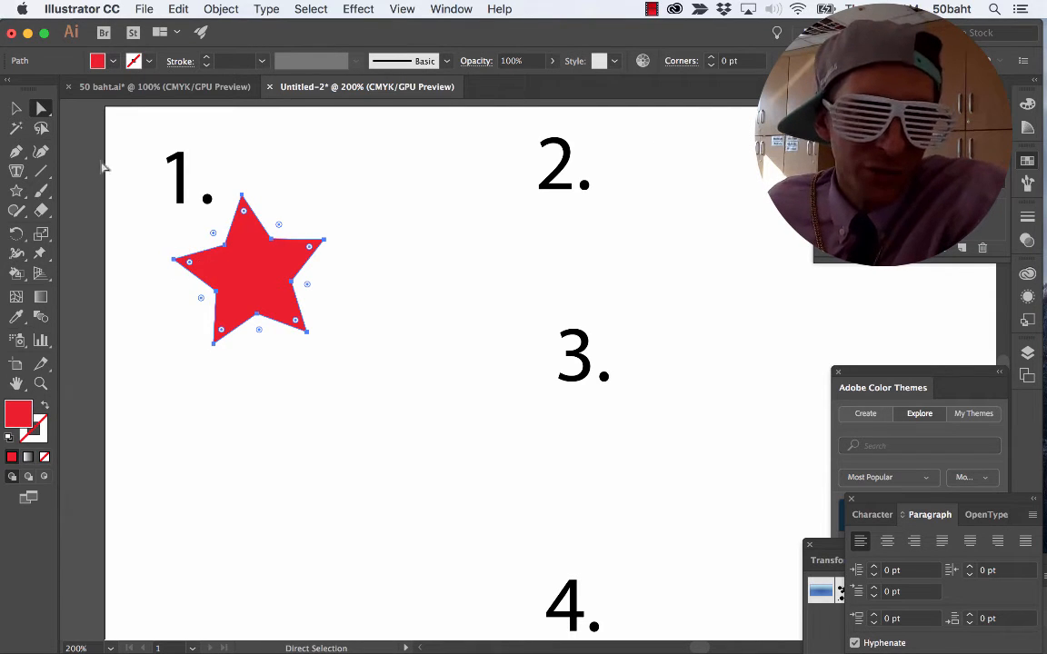
left_click_drag(188, 261, 241, 251)
key("v")
left_click(262, 357)
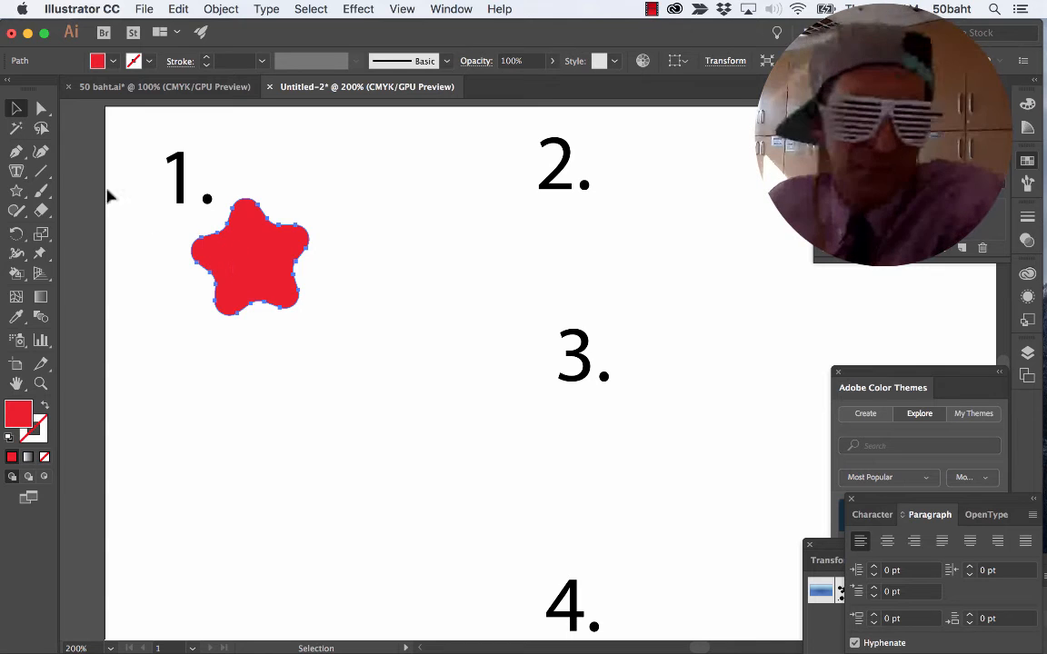
Turn the rounded star into an area type shape and enter the text "50 Baht" in it.
left_click_drag(16, 171, 82, 192)
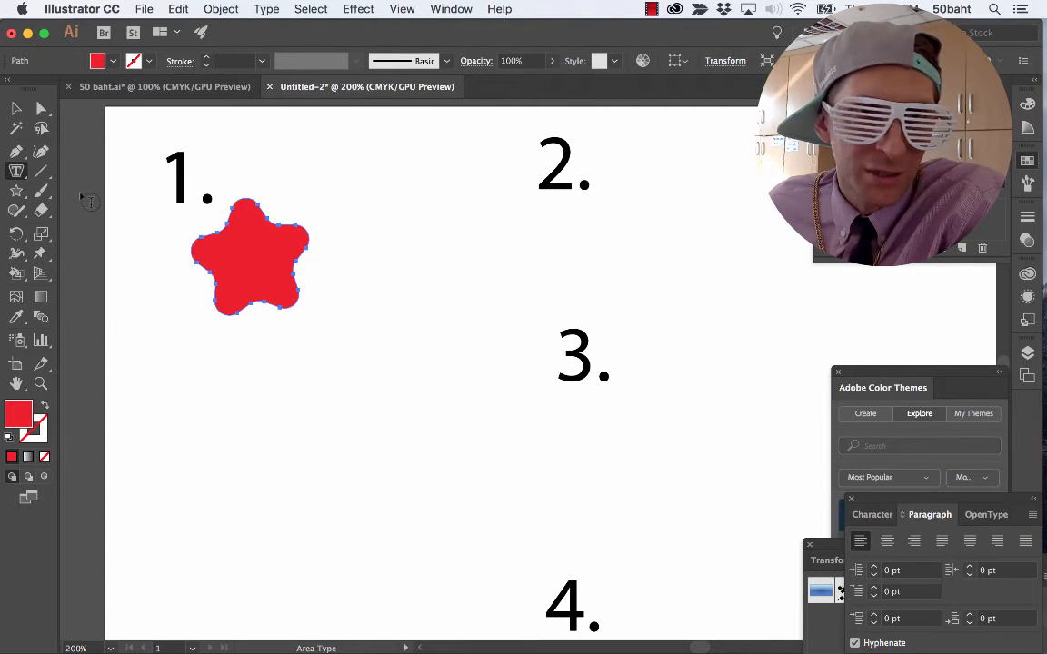
left_click(238, 242)
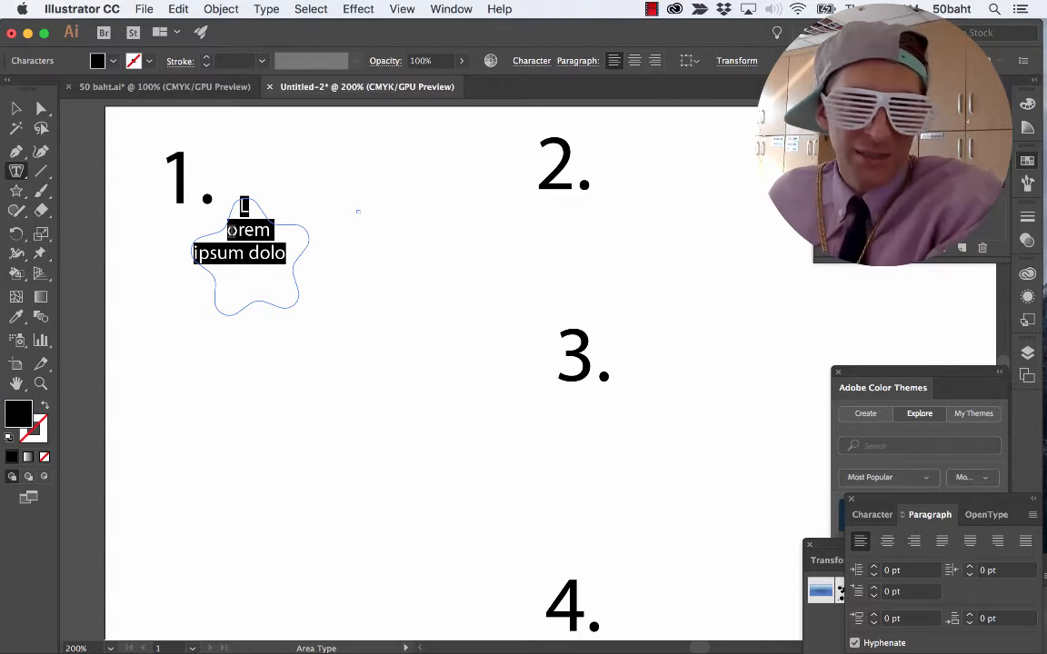
type("50 Baht")
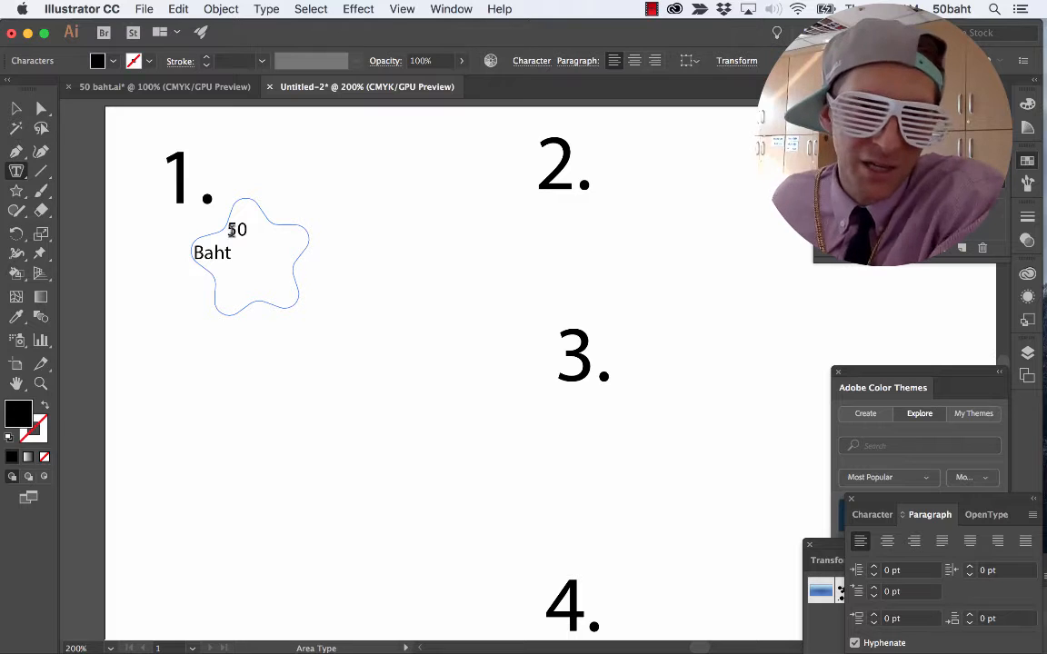
Repeat the "50 Baht" text by pasting copies of it until the star is filled.
left_click_drag(234, 227, 237, 255)
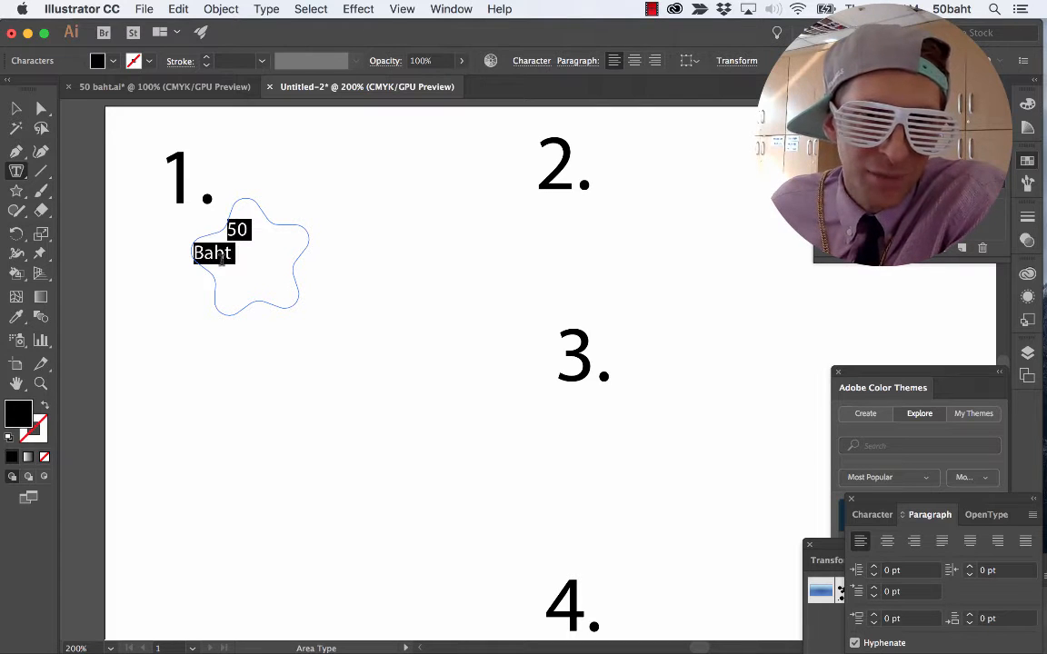
left_click(243, 253)
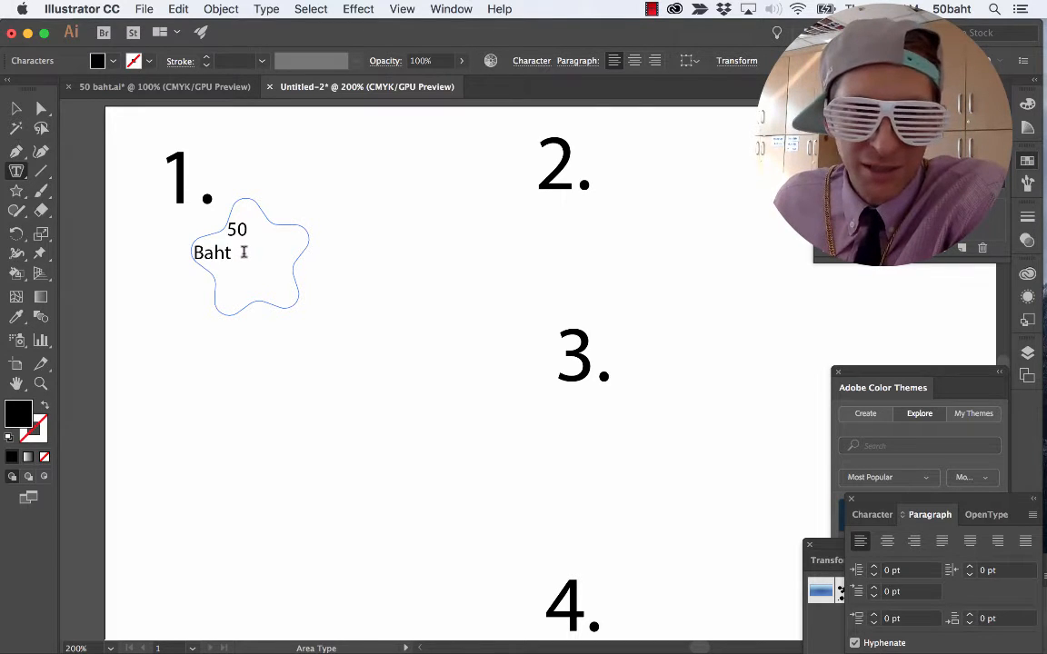
key("super+v")
key("super+v")
key("super+v")
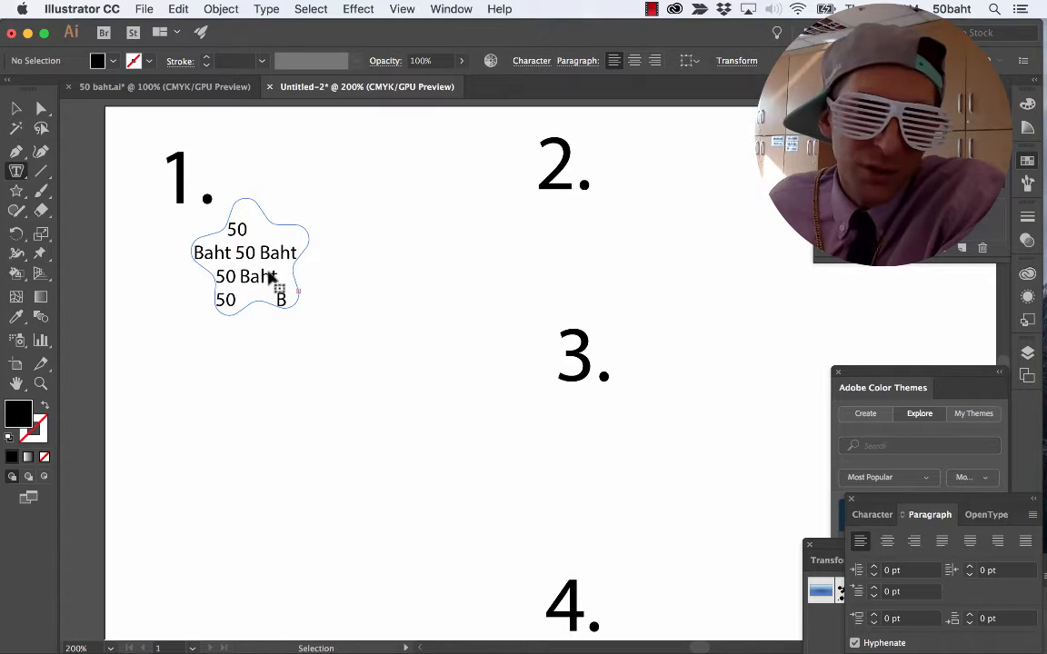
Select all the text in the star, then detach the Paragraph panel, collapse it and park it over the Color Themes panel.
key("super+a")
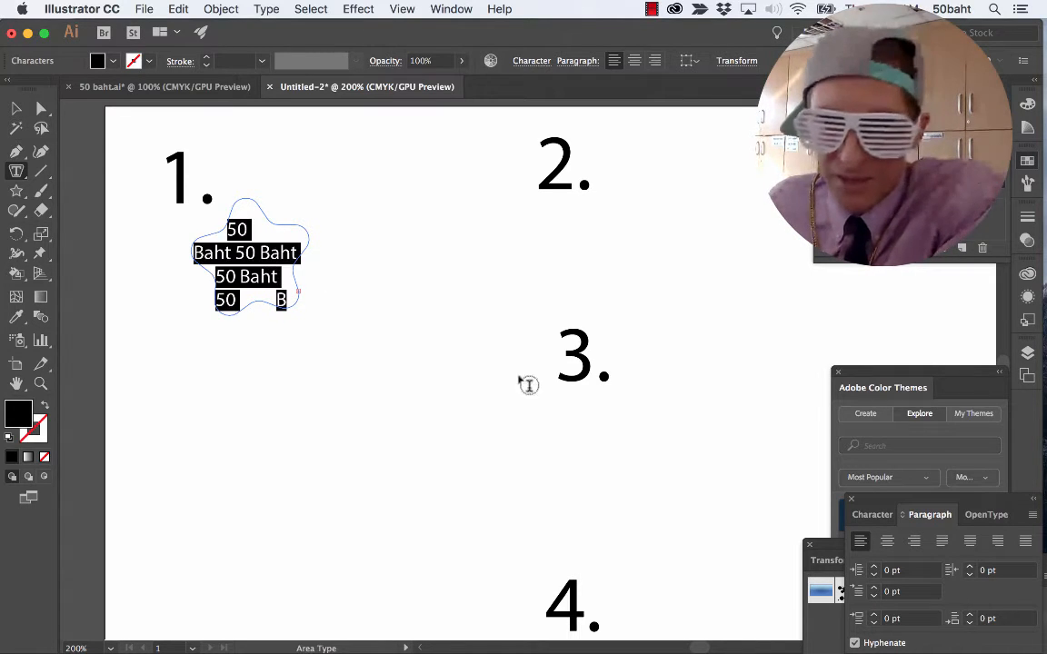
left_click_drag(920, 525, 439, 181)
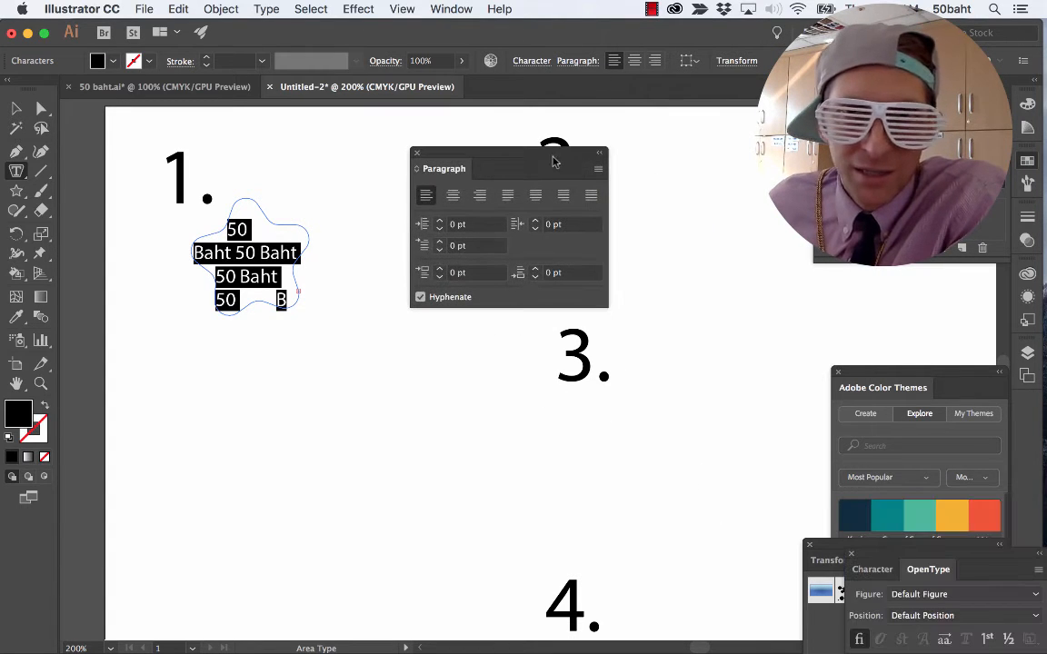
left_click(588, 158)
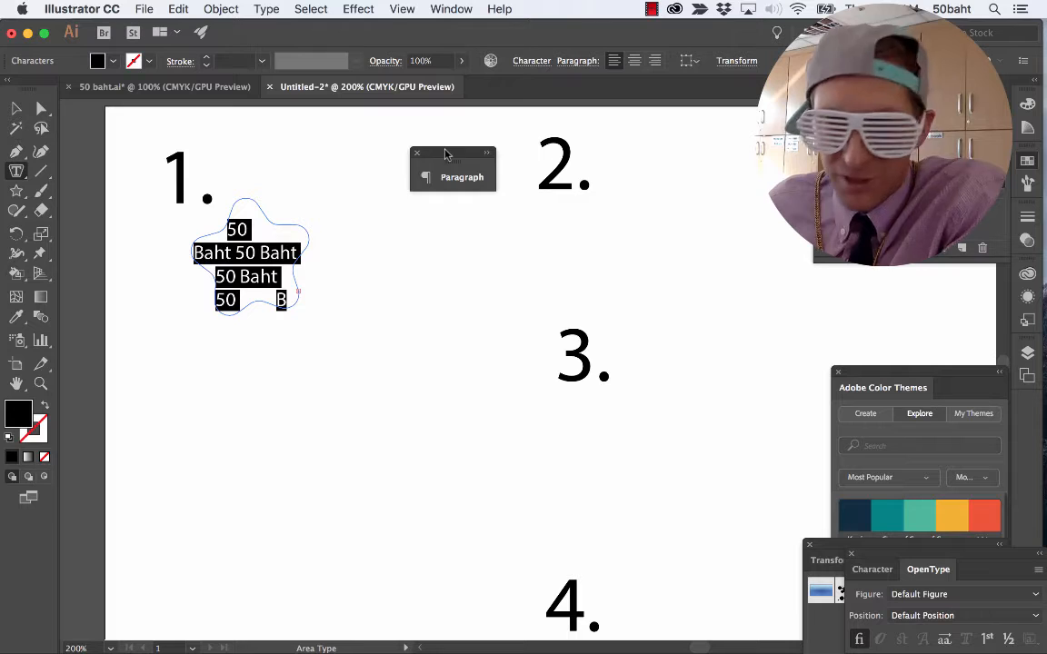
left_click_drag(420, 157, 903, 469)
Bring the Character panel beside the star and set the selected "50 Baht" text to 6 pt.
left_click(872, 569)
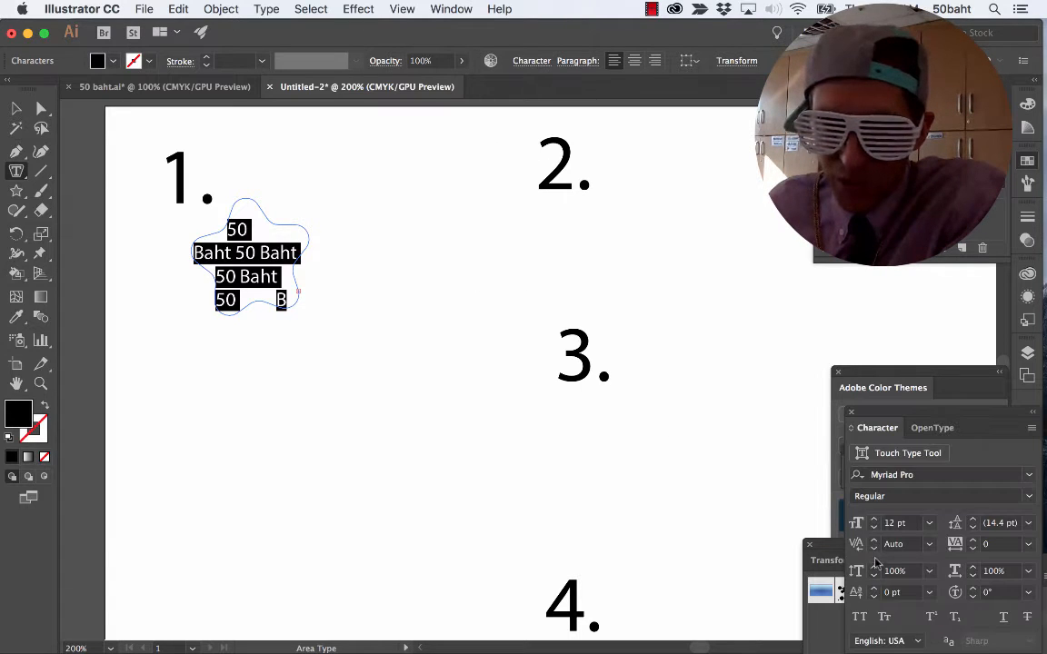
left_click_drag(878, 416, 389, 193)
left_click(458, 9)
left_click(461, 11)
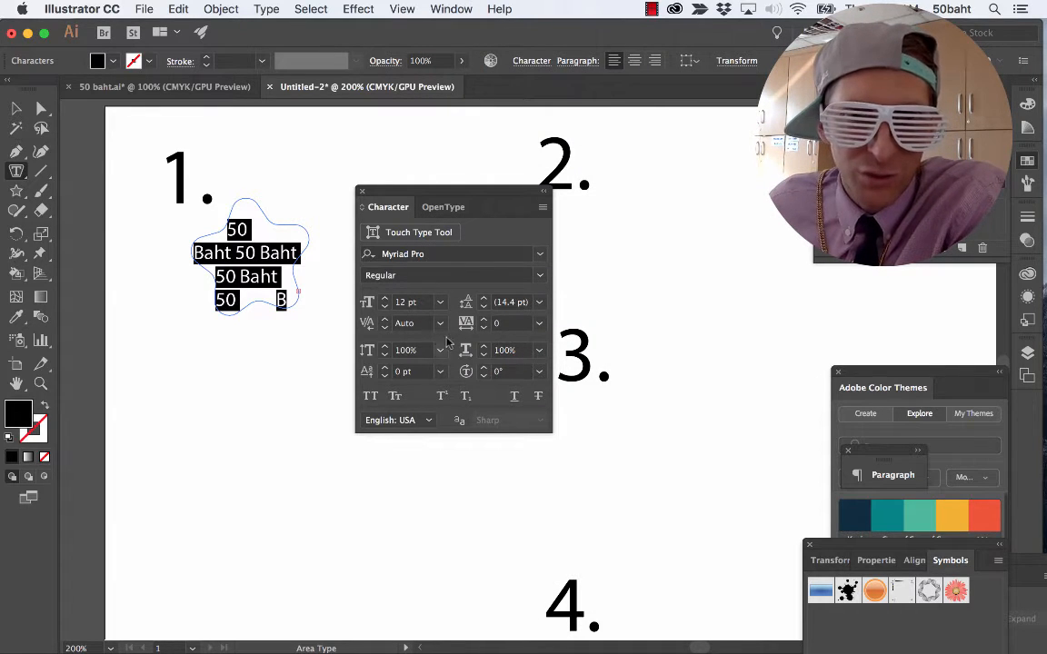
left_click(439, 302)
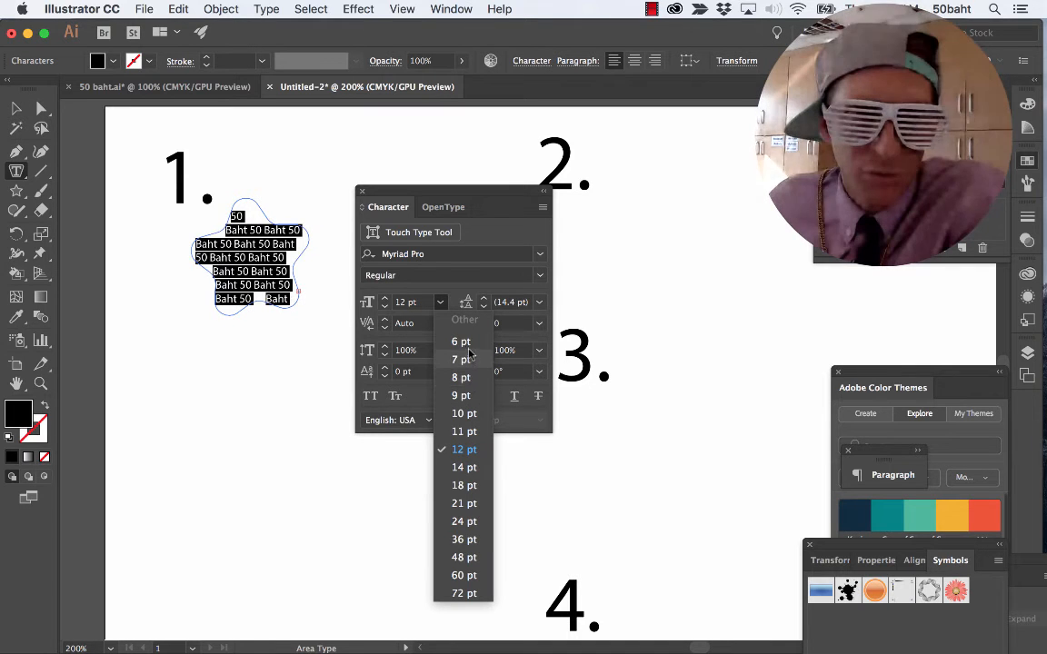
left_click(466, 341)
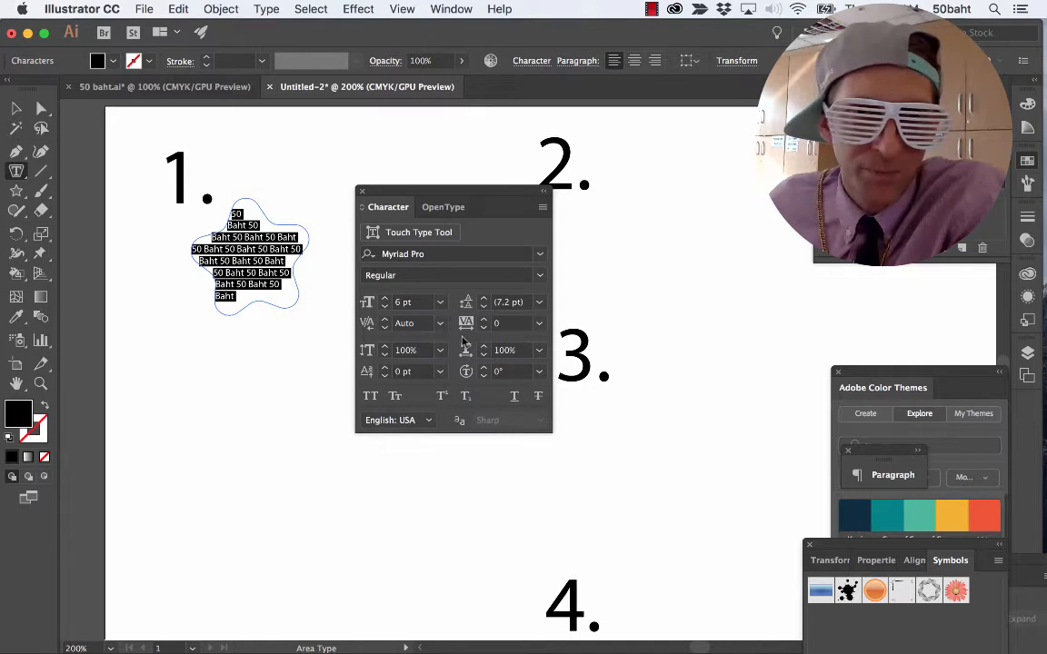
Move the Character panel slightly away from the star and recolor all the star's text green.
left_click(284, 293)
left_click_drag(421, 193, 448, 213)
triple_click(260, 243)
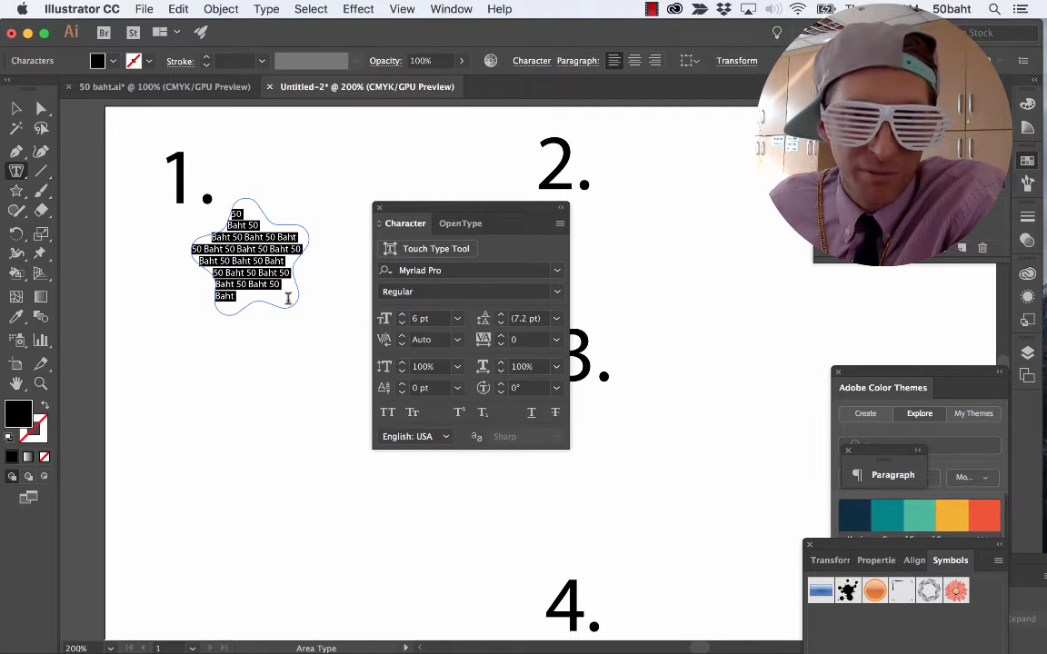
left_click(98, 58)
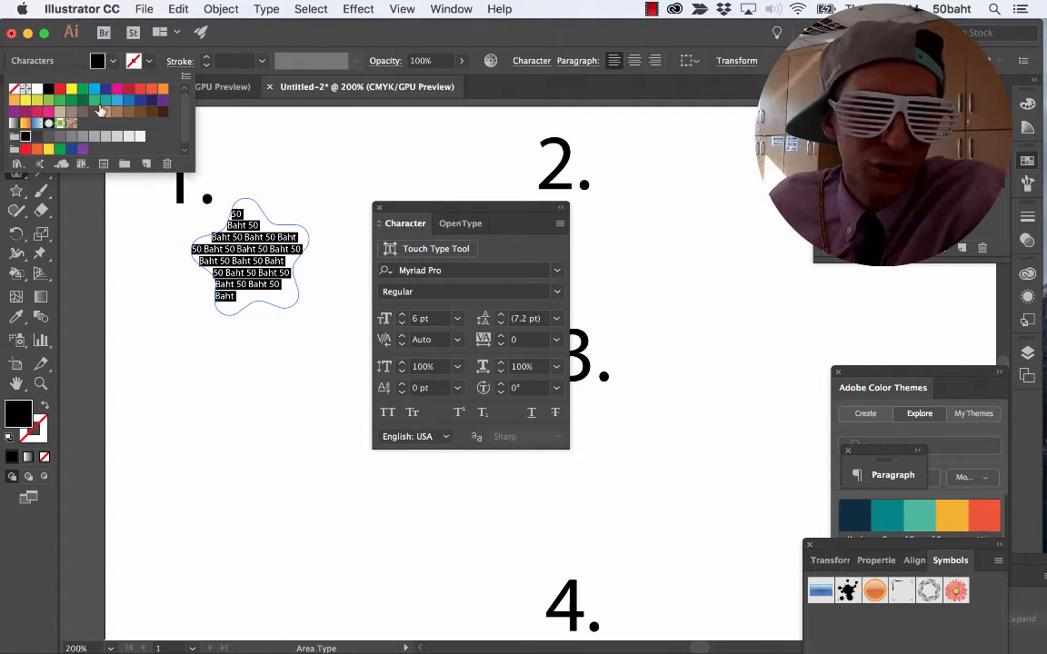
left_click(83, 89)
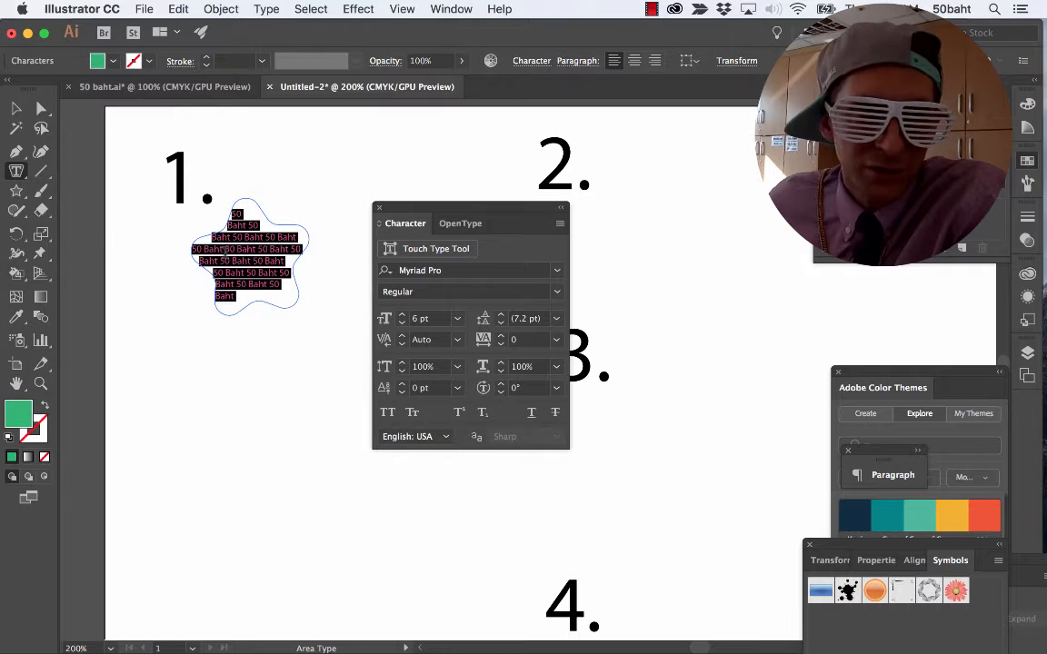
Leave text editing and move the star-shaped text slightly downward as an object.
left_click(224, 249)
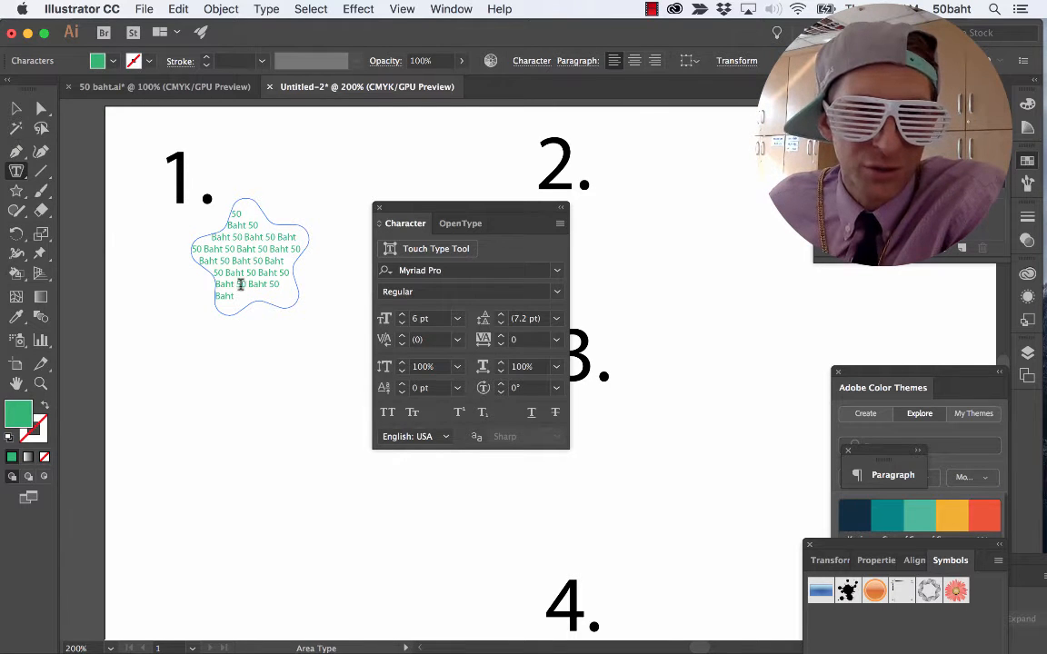
left_click(15, 107)
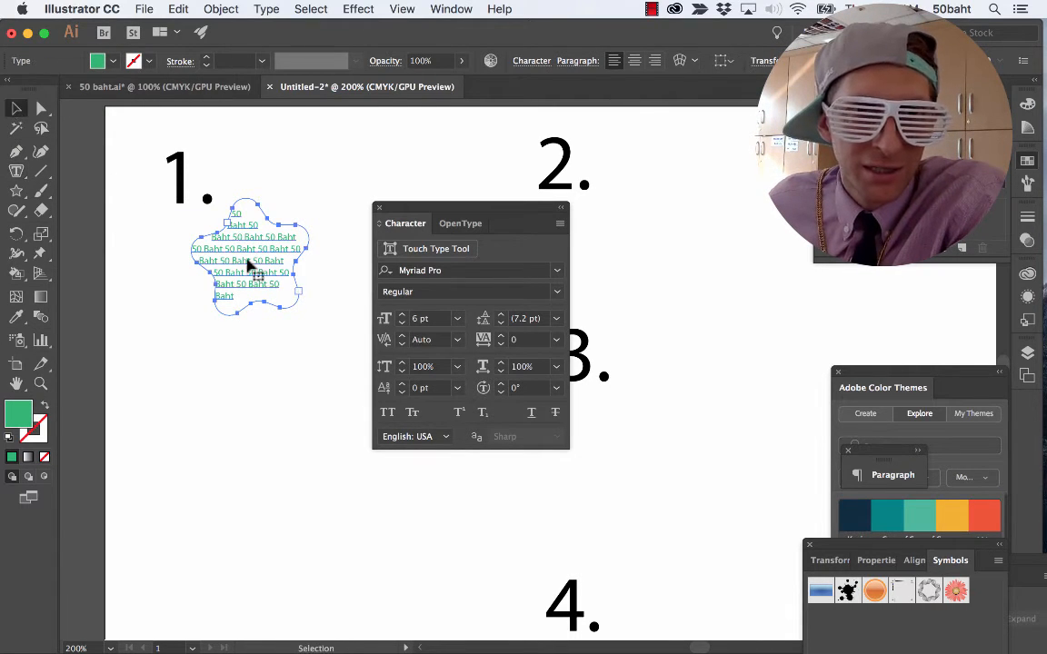
left_click_drag(281, 314, 283, 320)
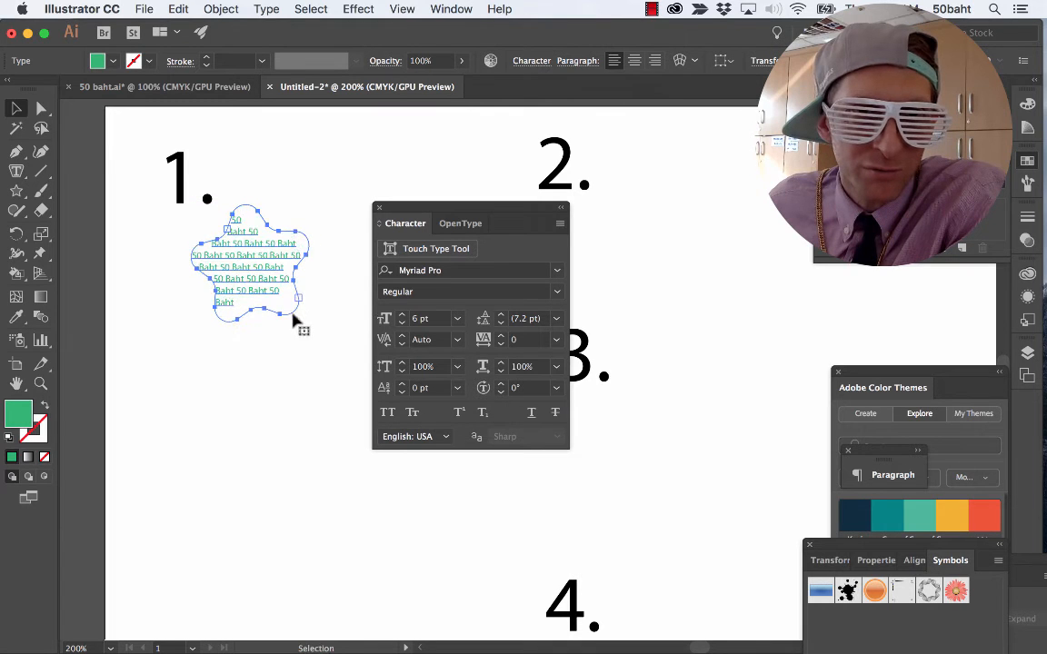
Clear the object selection and park the Character panel beside the Color Themes panel, away from the star.
left_click(295, 364)
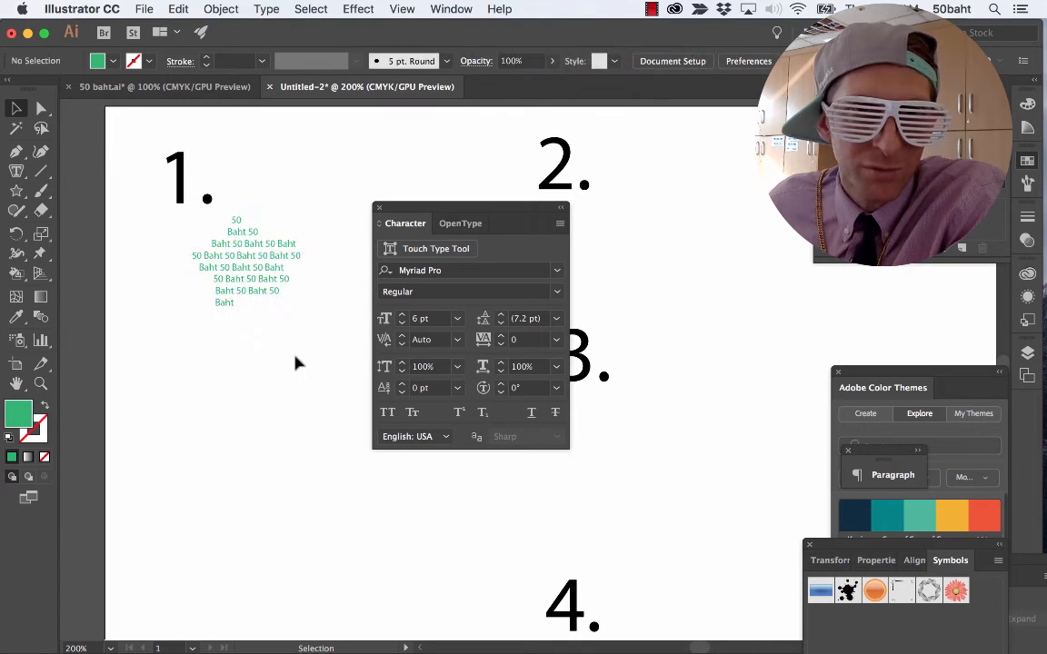
left_click(258, 288)
key("super+a")
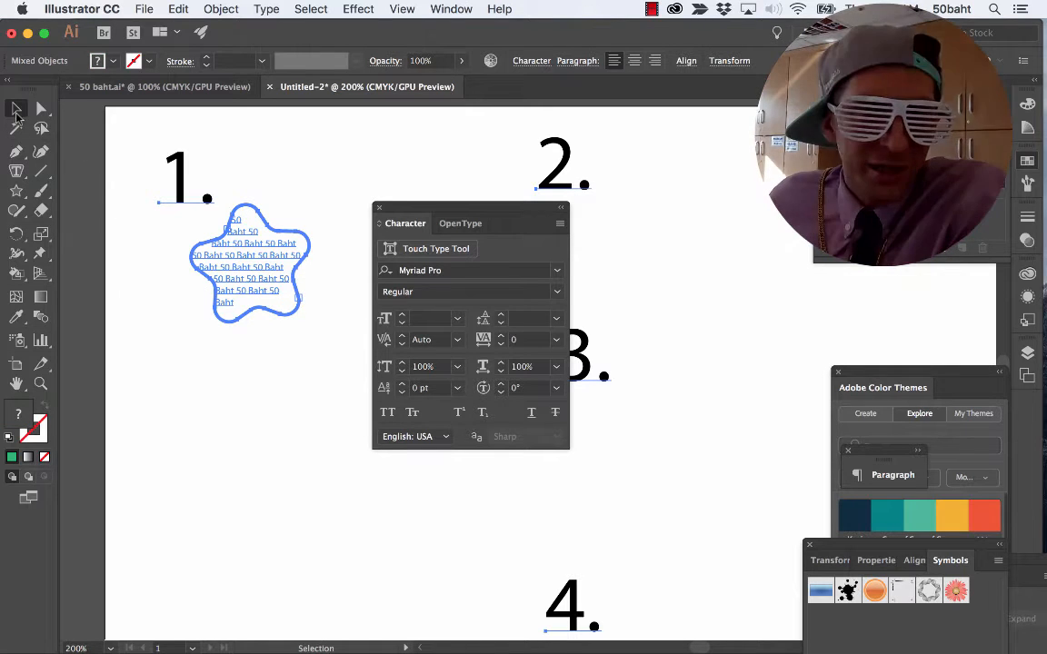
left_click(138, 218)
left_click_drag(500, 209, 763, 402)
Select all the text inside the star and set its font size to 4 pt.
left_click(243, 280)
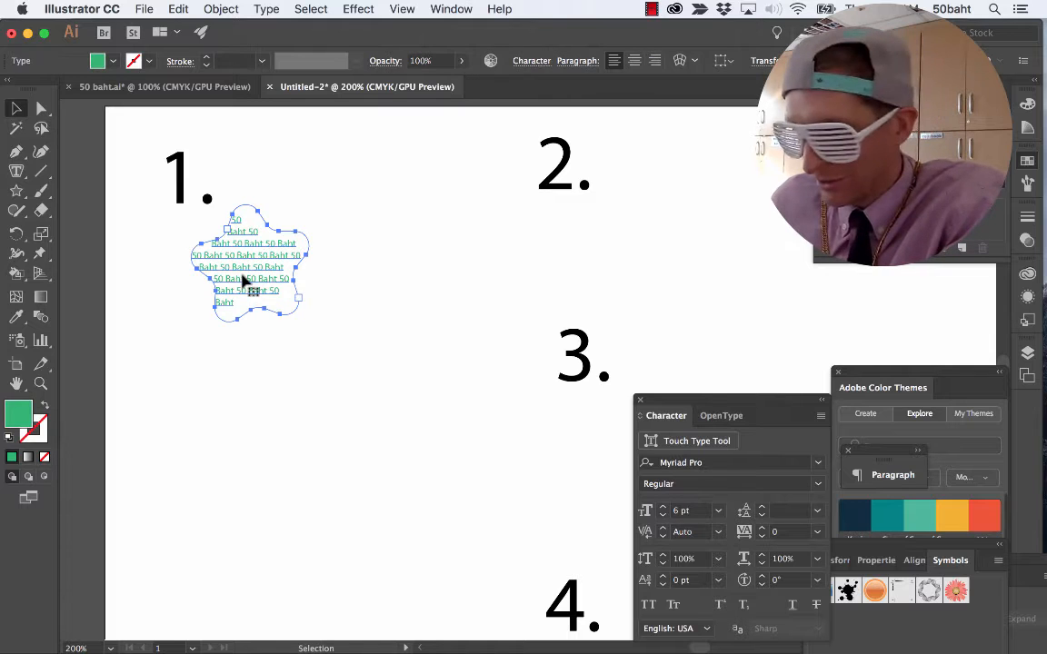
double_click(240, 277)
key("super+a")
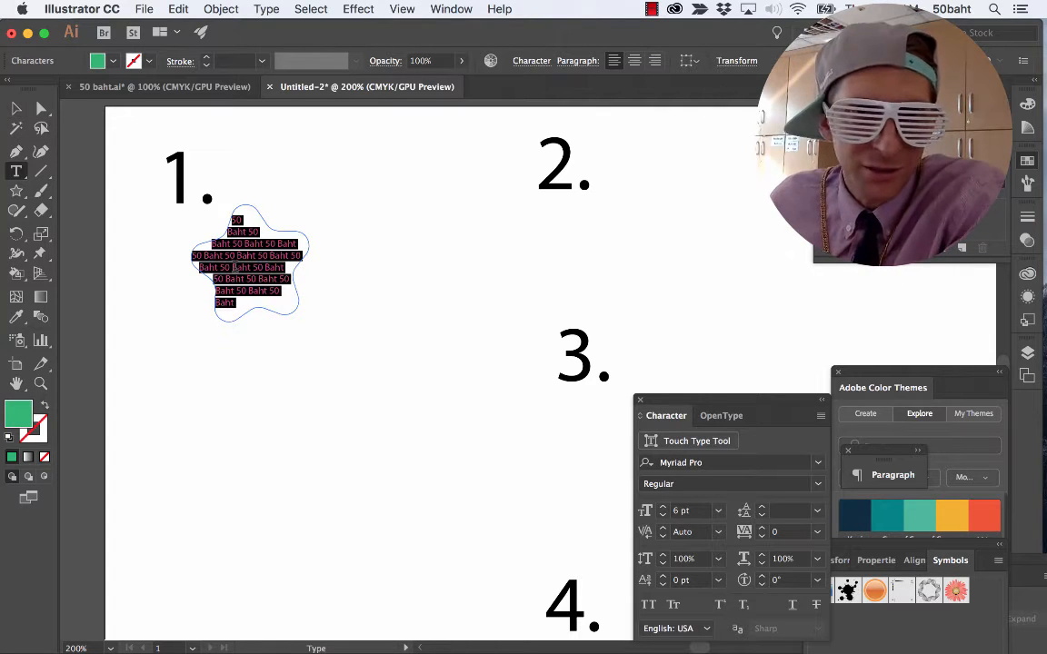
left_click(690, 511)
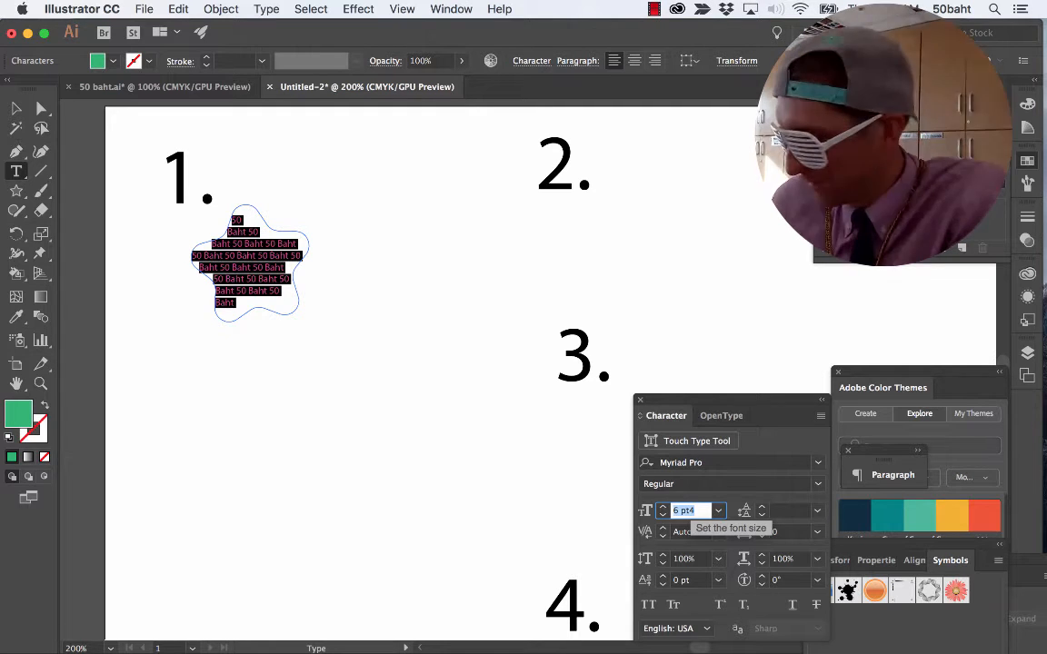
type("4")
key("Return")
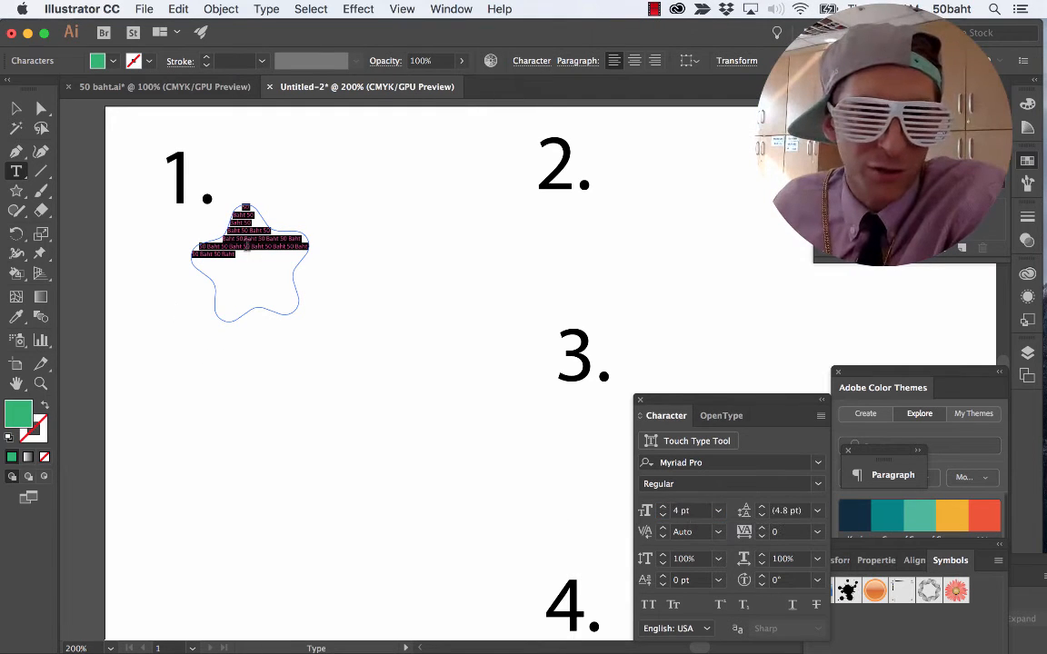
Copy the star's selected "50 Baht" text and paste it repeatedly until the whole star is filled.
left_click_drag(248, 262, 238, 211)
key("super+c")
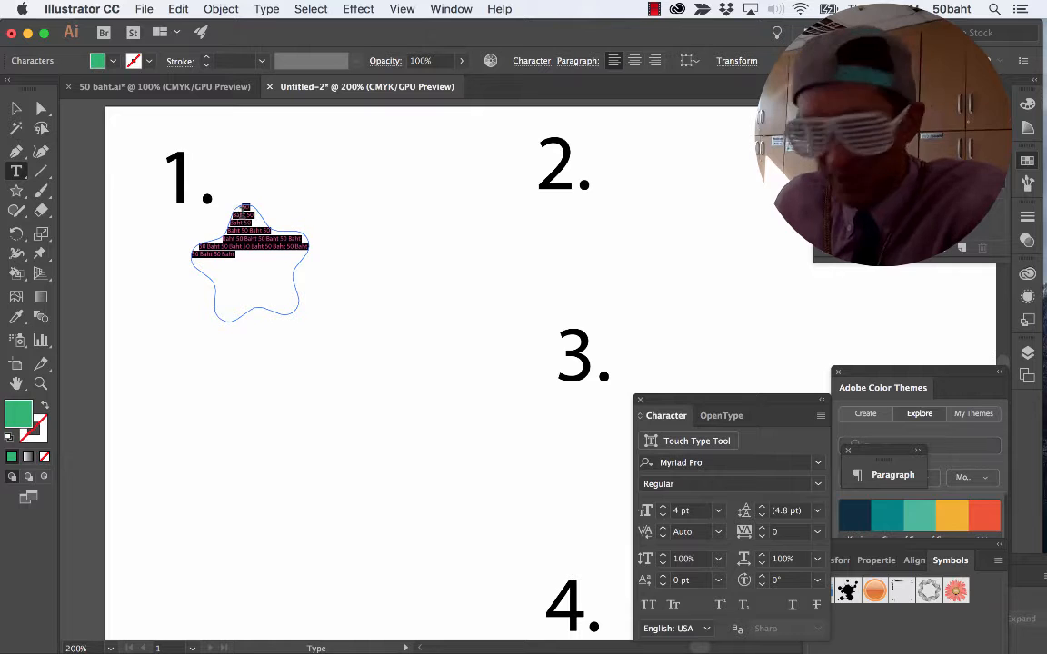
key("super+v")
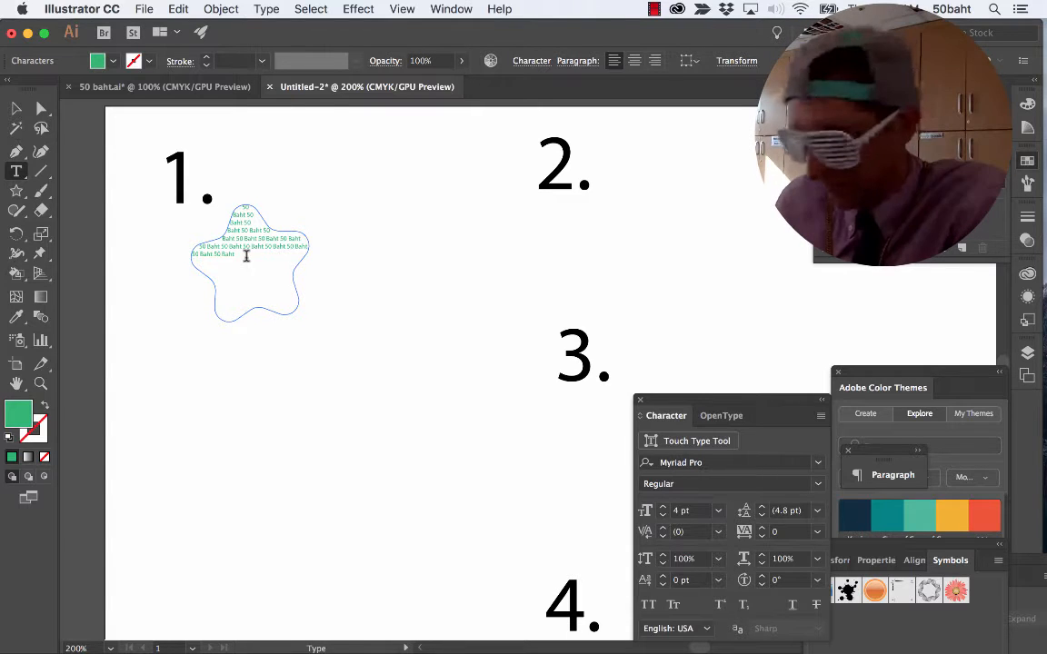
key("super+v")
key("super+v")
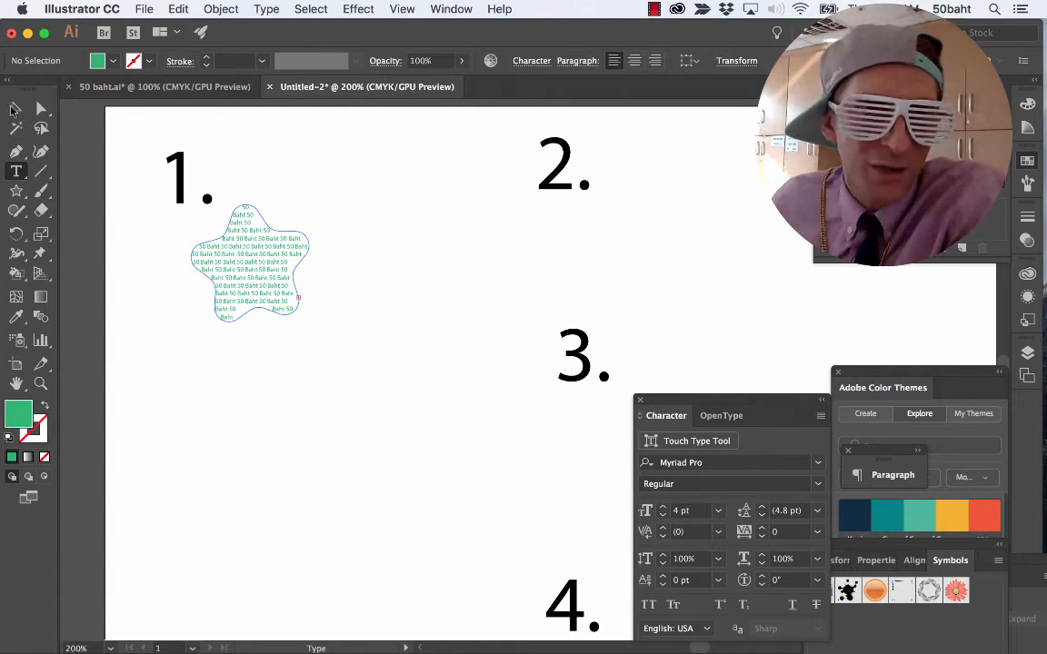
Leave text editing and move the star-shaped text slightly upward as an object.
left_click(15, 109)
left_click(249, 358)
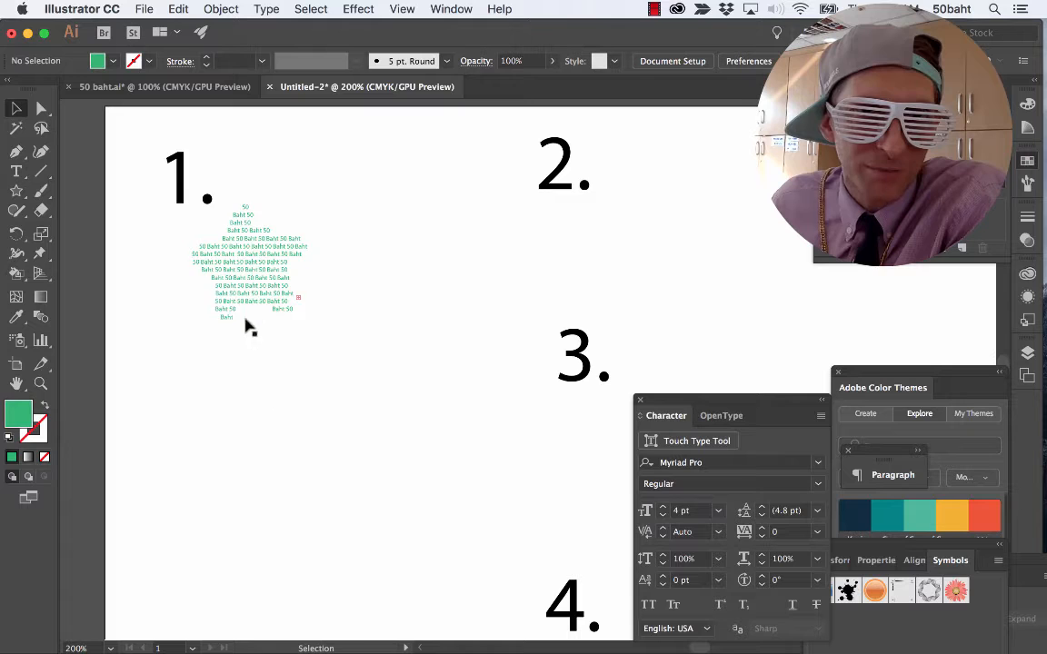
left_click(274, 240)
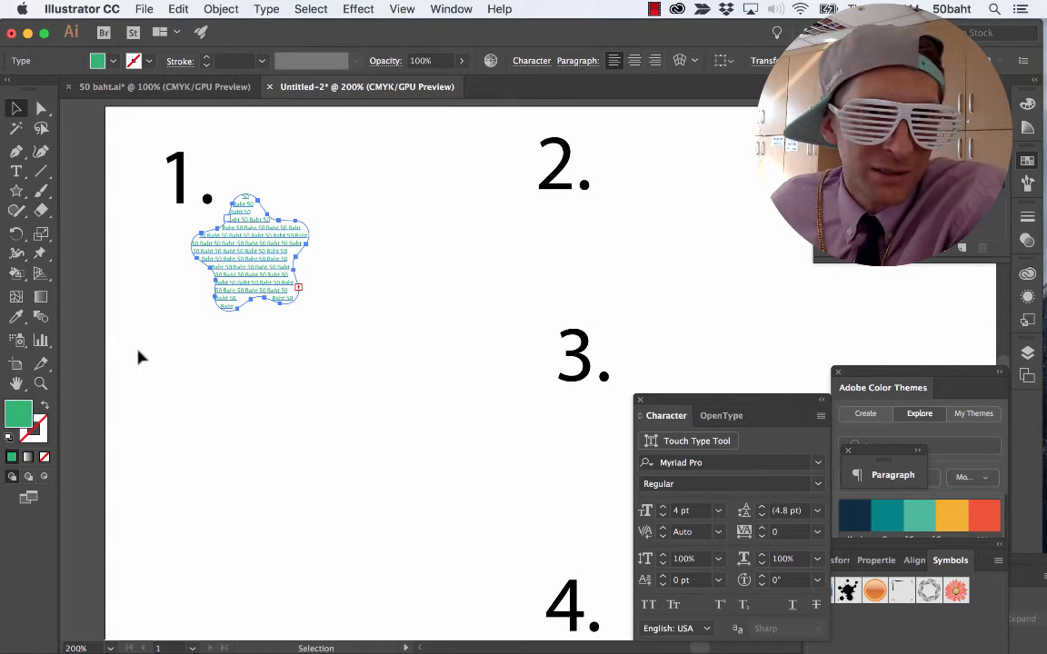
Draw a green ellipse, nearly circular and wider than the star, in the empty space below the star text.
mouse_move(15, 171)
left_mouse_down()
mouse_move(80, 218)
mouse_move(16, 169)
left_mouse_up()
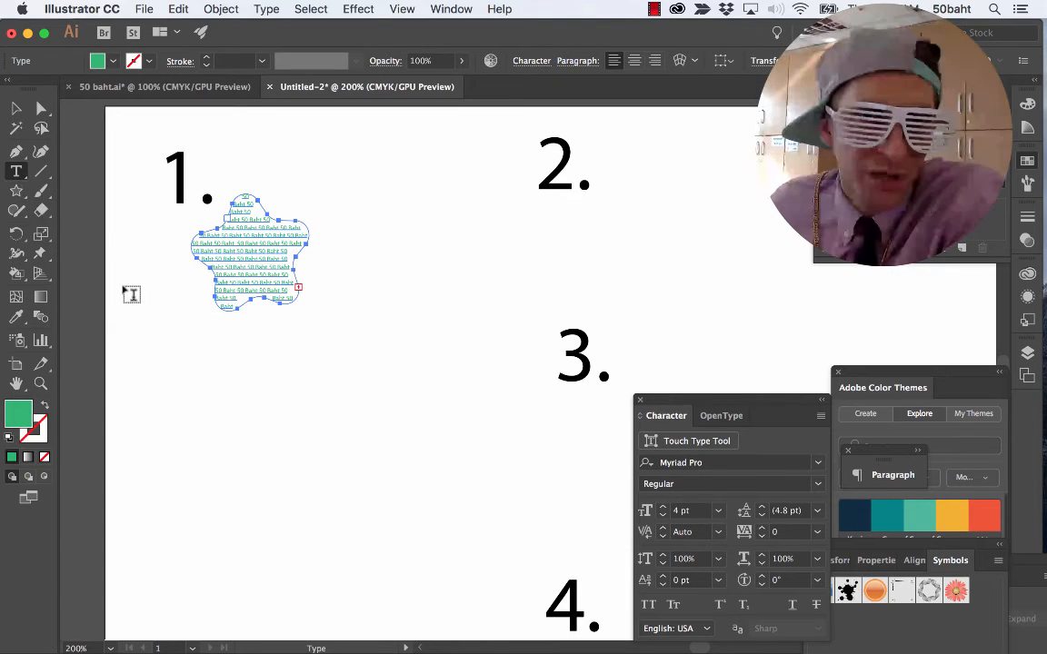
scroll(174, 323, "down", 1)
left_click_drag(16, 171, 91, 230)
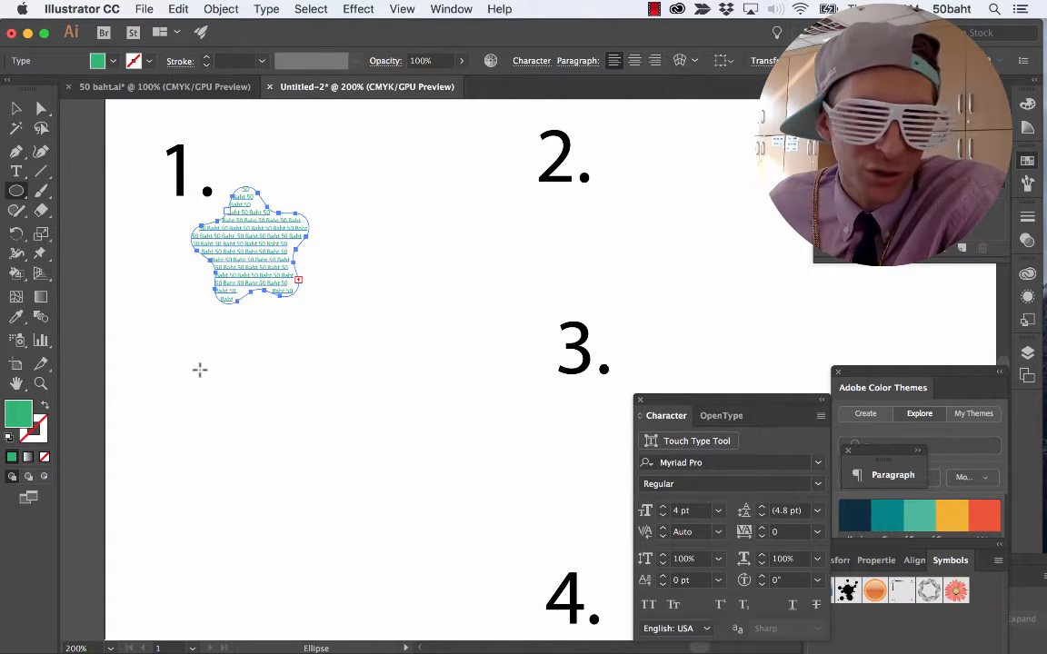
left_click_drag(164, 347, 316, 491)
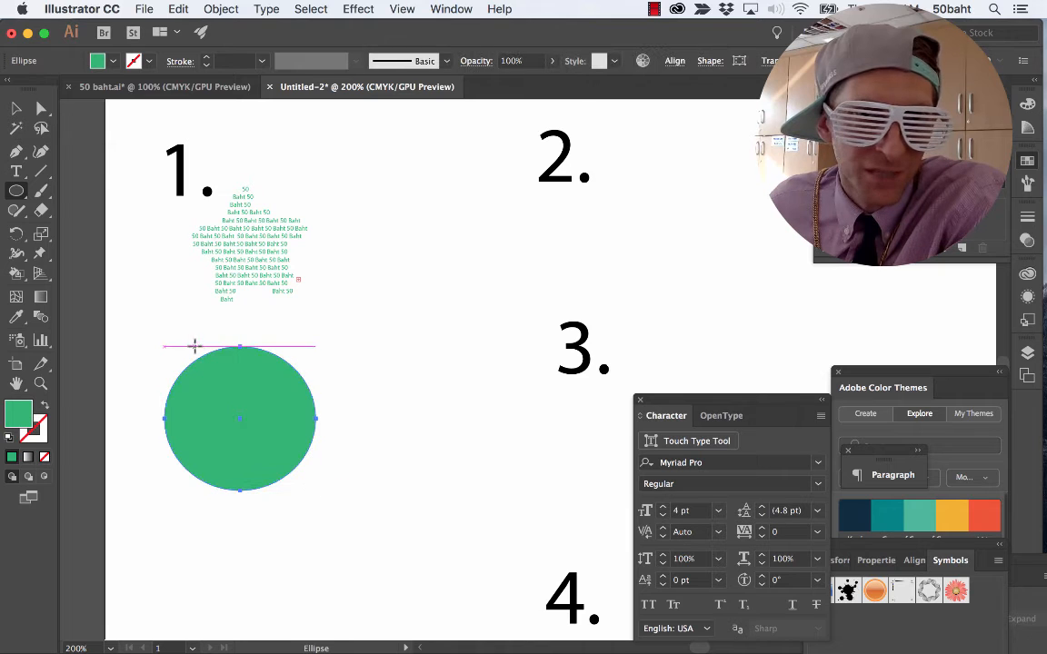
Convert the ellipse's outline into a type path and paste the copied "50 Baht" text along it.
left_click_drag(16, 171, 57, 210)
left_click(221, 348)
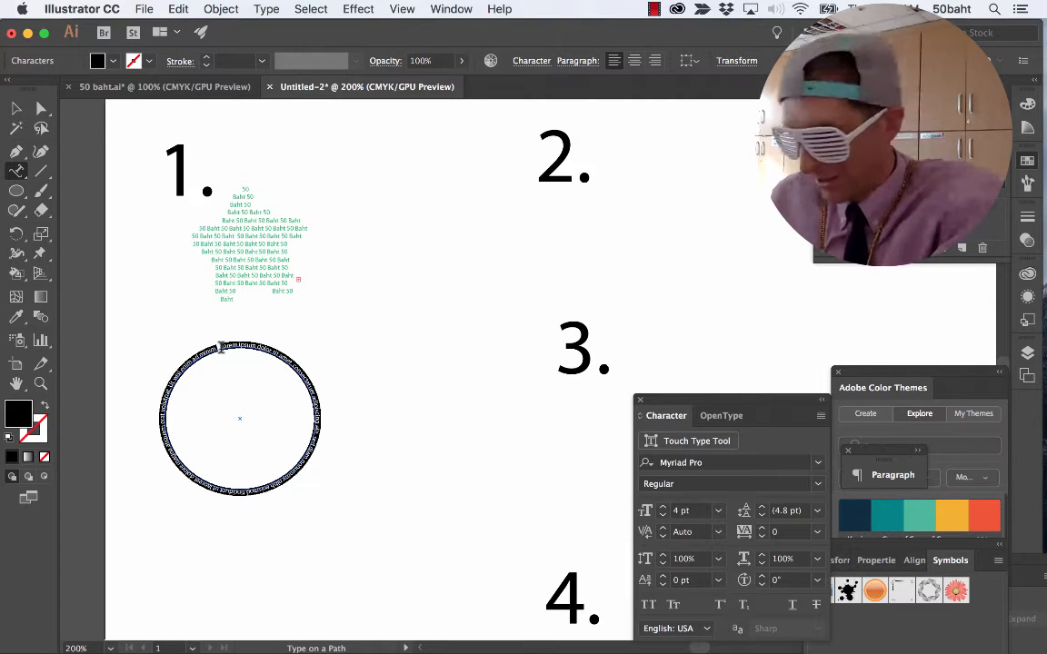
key("super+v")
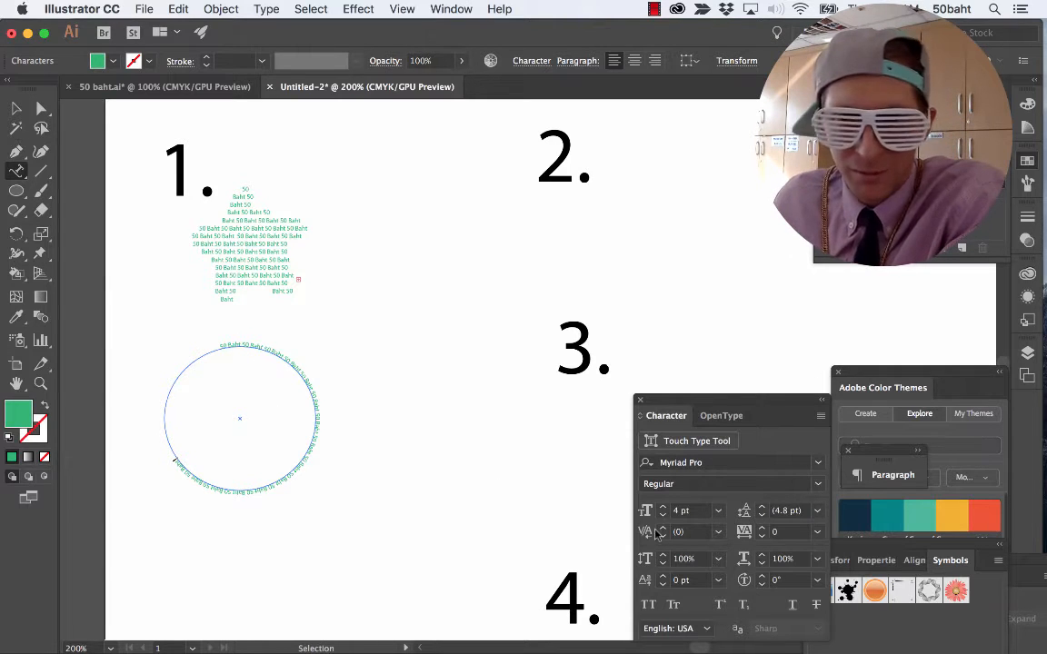
Set all the text around the ellipse to 6 pt and move the finished ring slightly up and to the right.
key("super+a")
left_click(680, 511)
type("6")
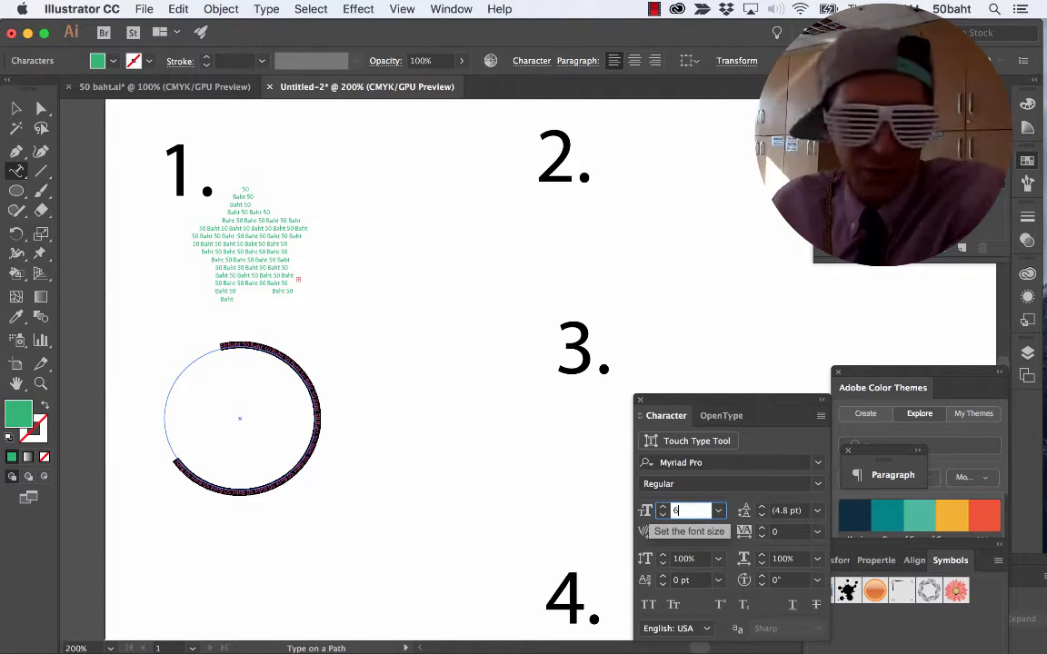
key("Return")
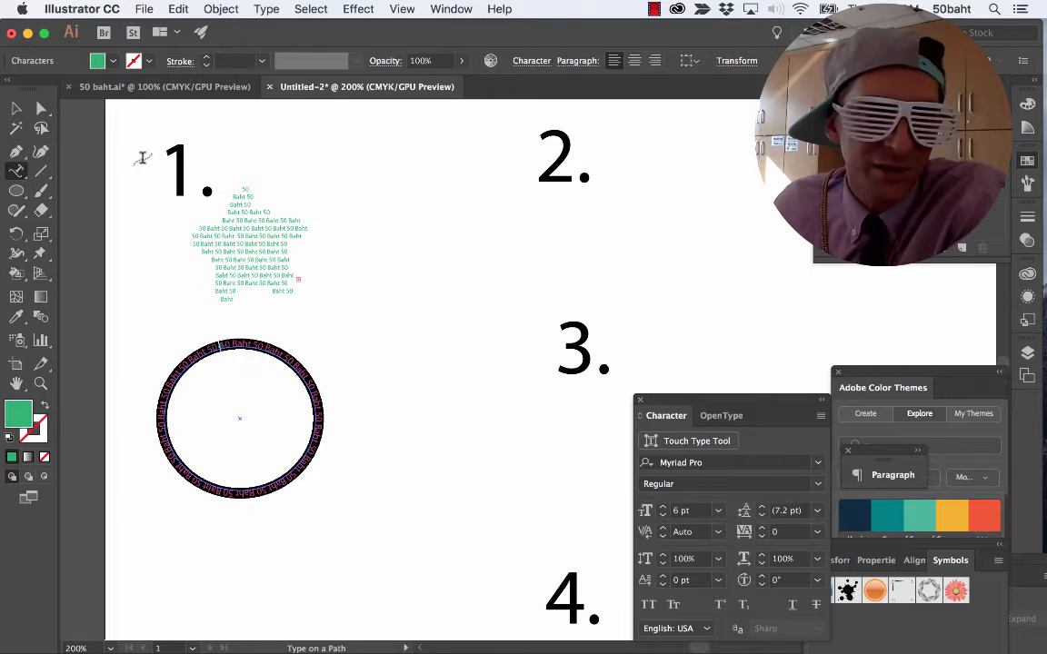
left_click(15, 109)
left_click_drag(302, 374, 308, 361)
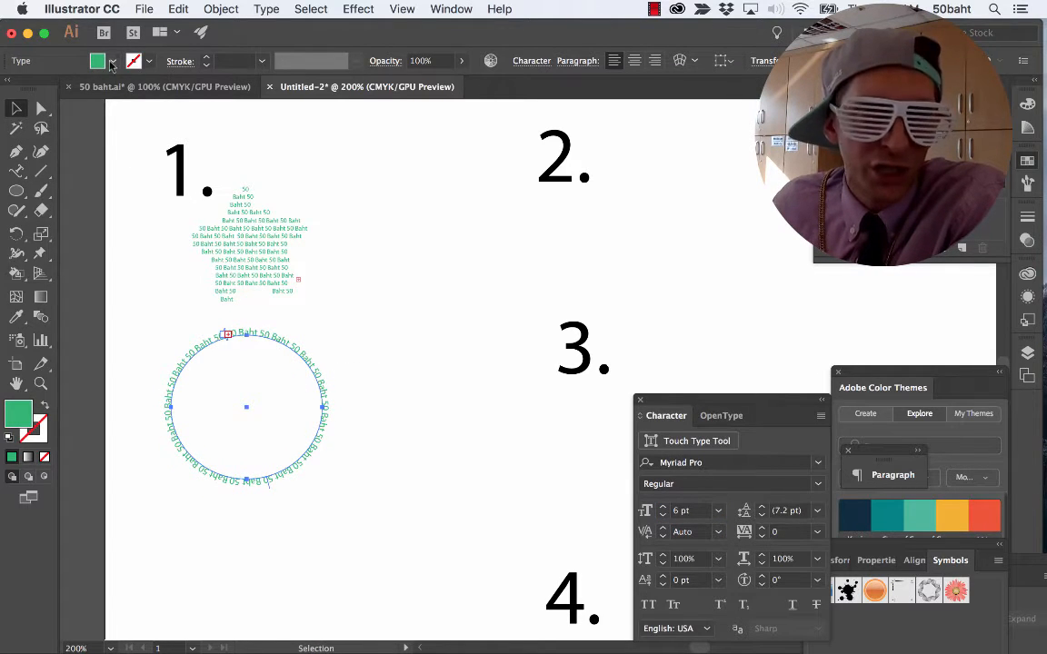
Try a red stroke on the text around the ellipse, and undo it.
left_click(150, 63)
left_click(139, 92)
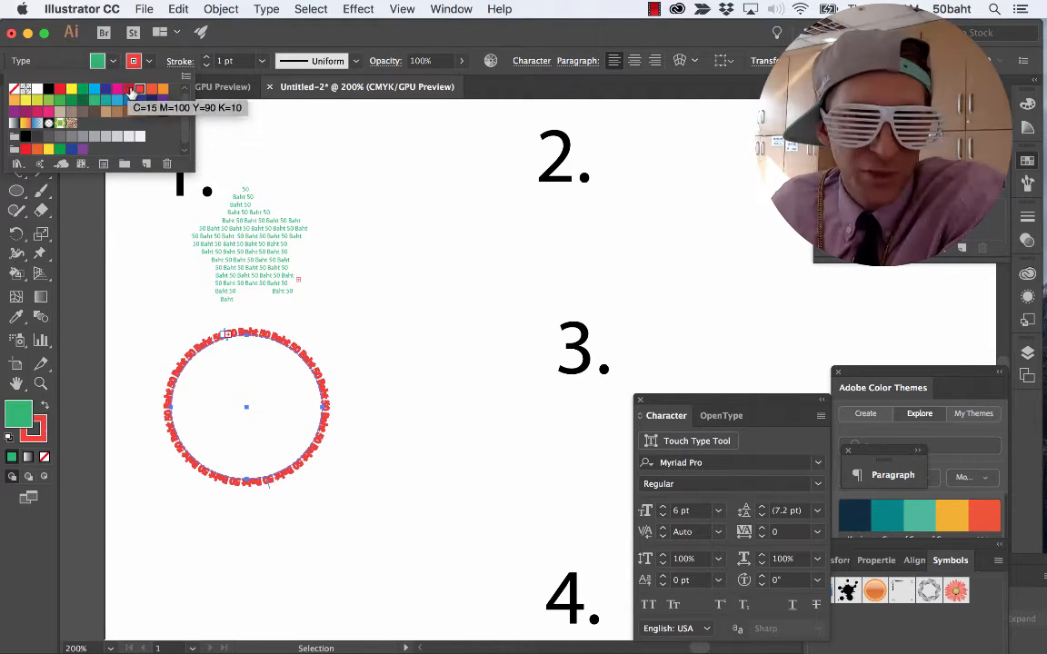
left_click(354, 296)
key("super+z")
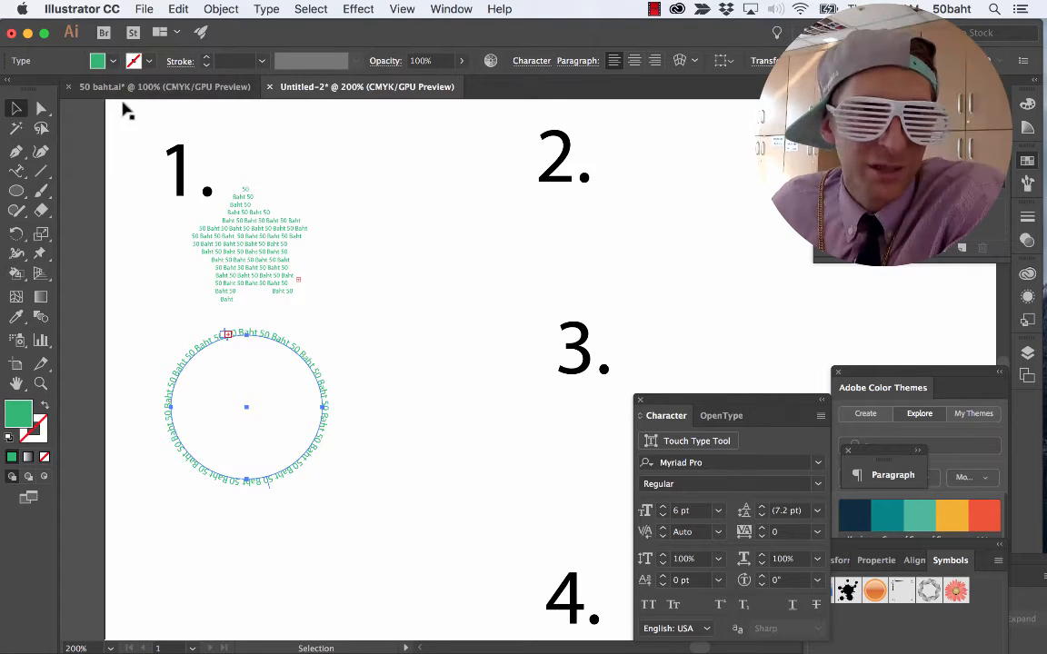
Add vertical point type reading "50 Baht" below the ring of text with the Vertical Type tool.
left_click(123, 262)
scroll(125, 213, "down", 5)
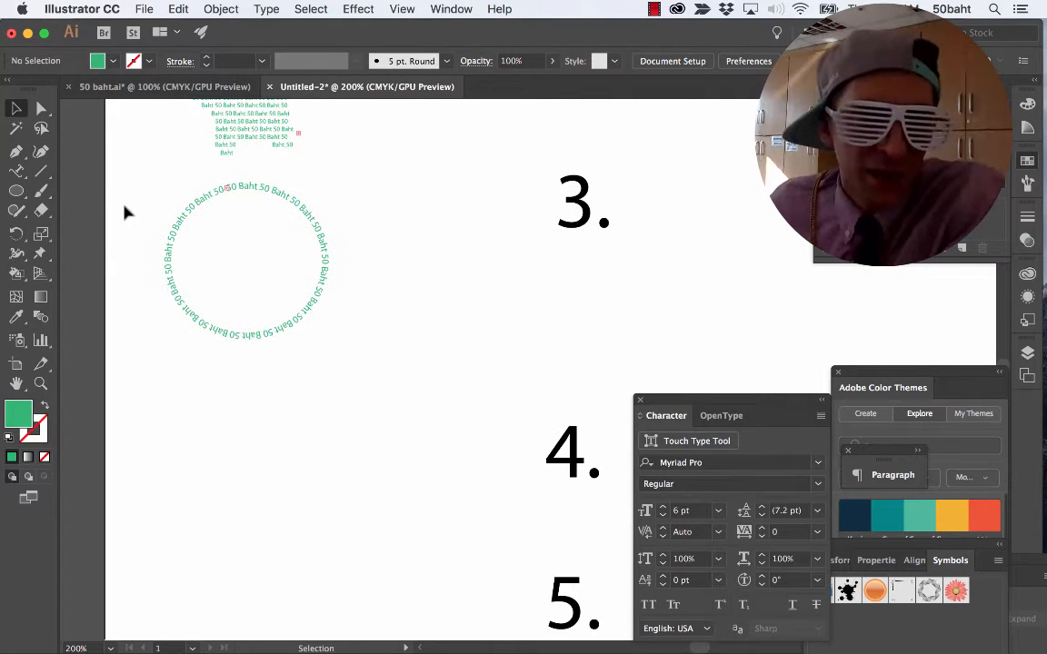
left_click(21, 176)
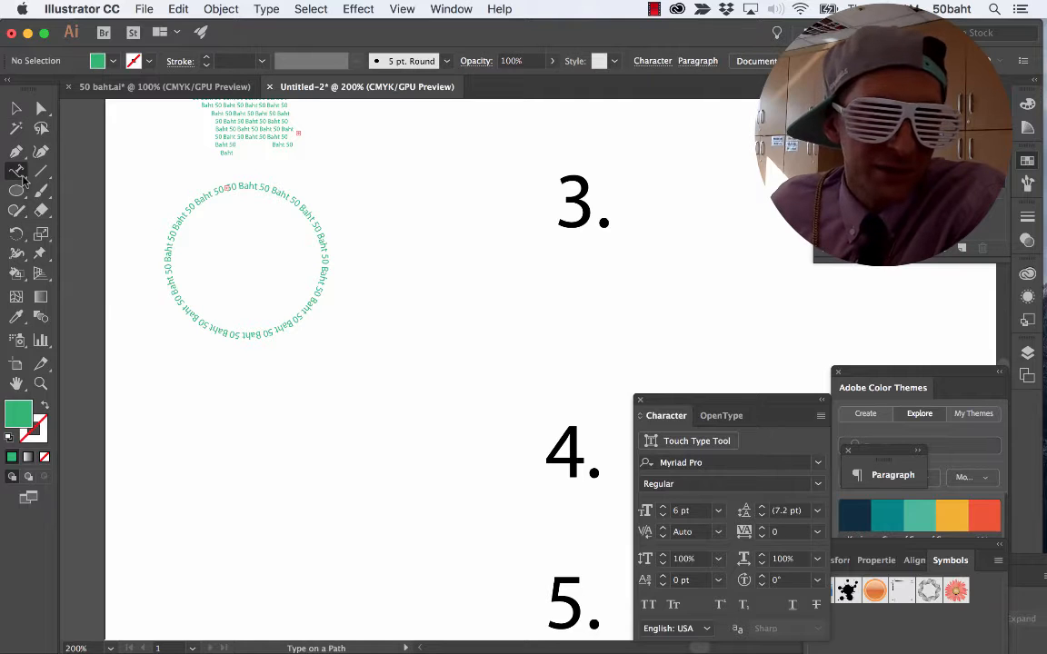
left_click(24, 178)
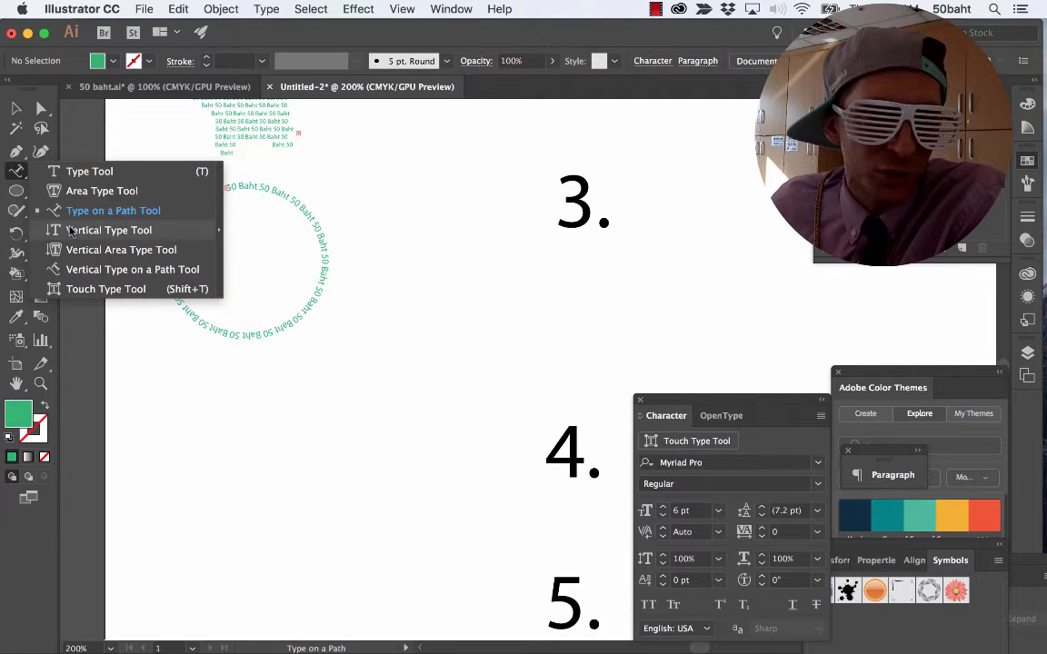
left_click(70, 231)
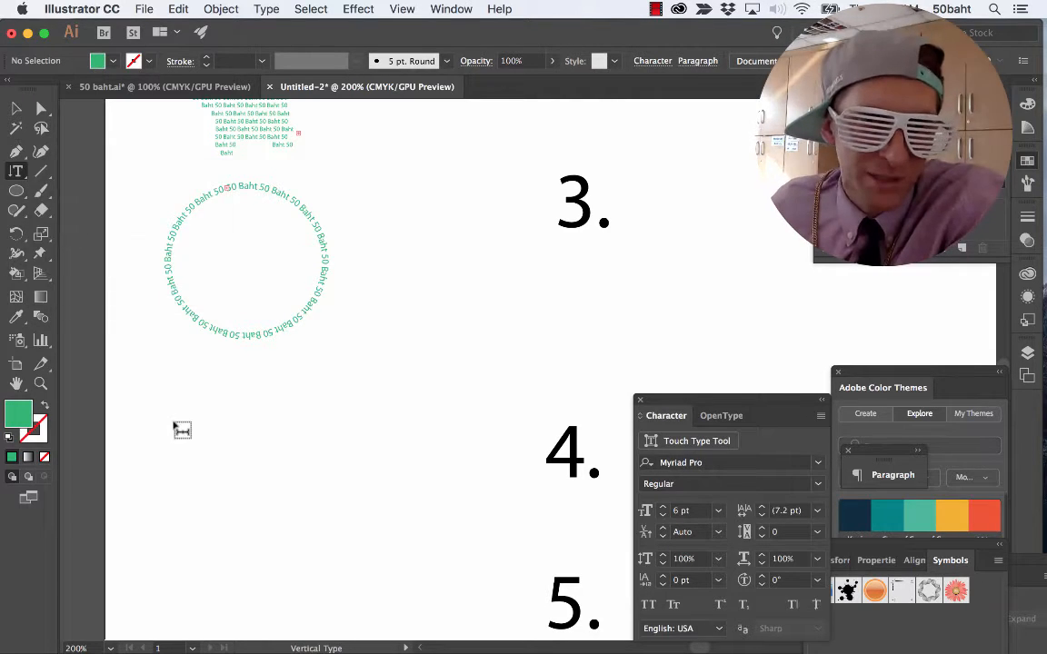
left_click(163, 383)
type("50 Baht")
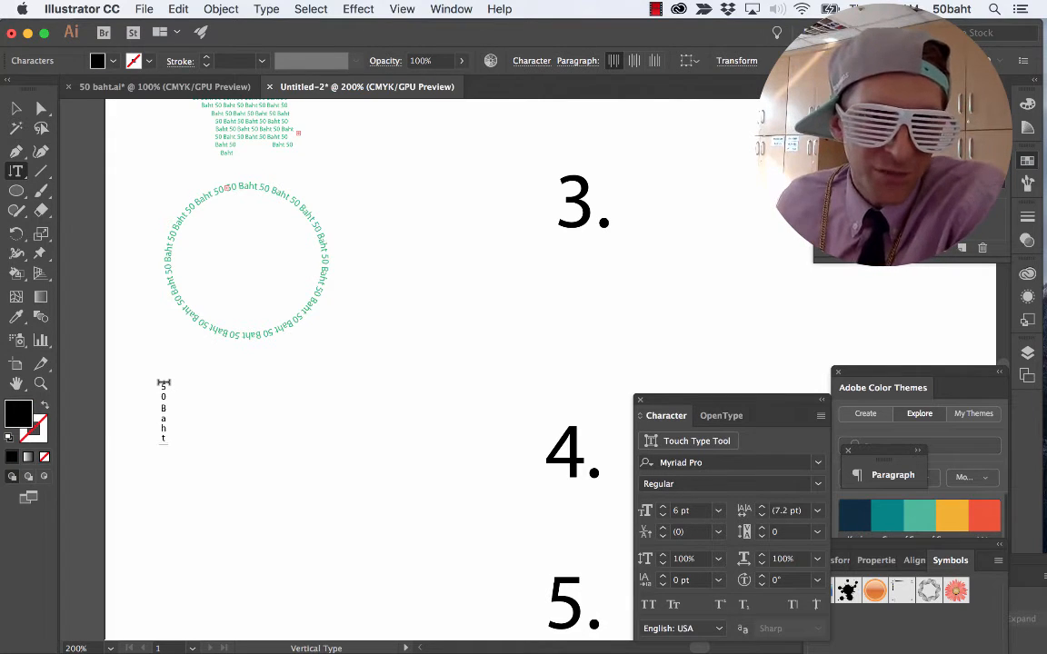
Set the vertical "50 Baht" text to 12 pt.
left_click(679, 511)
type("12")
key("Return")
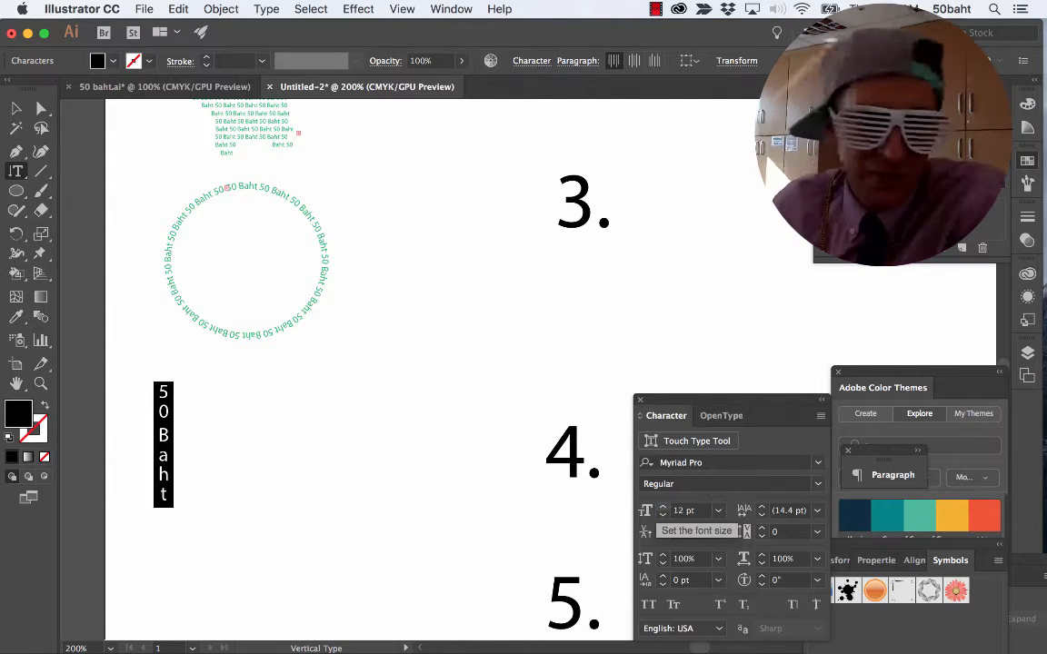
left_click(15, 171)
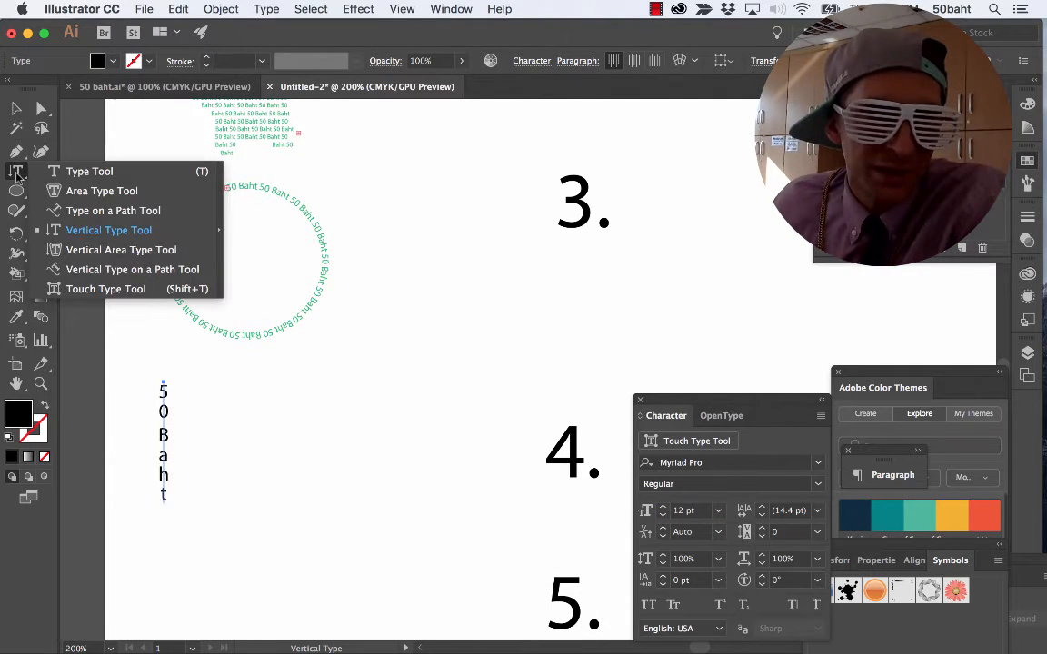
left_click(91, 252)
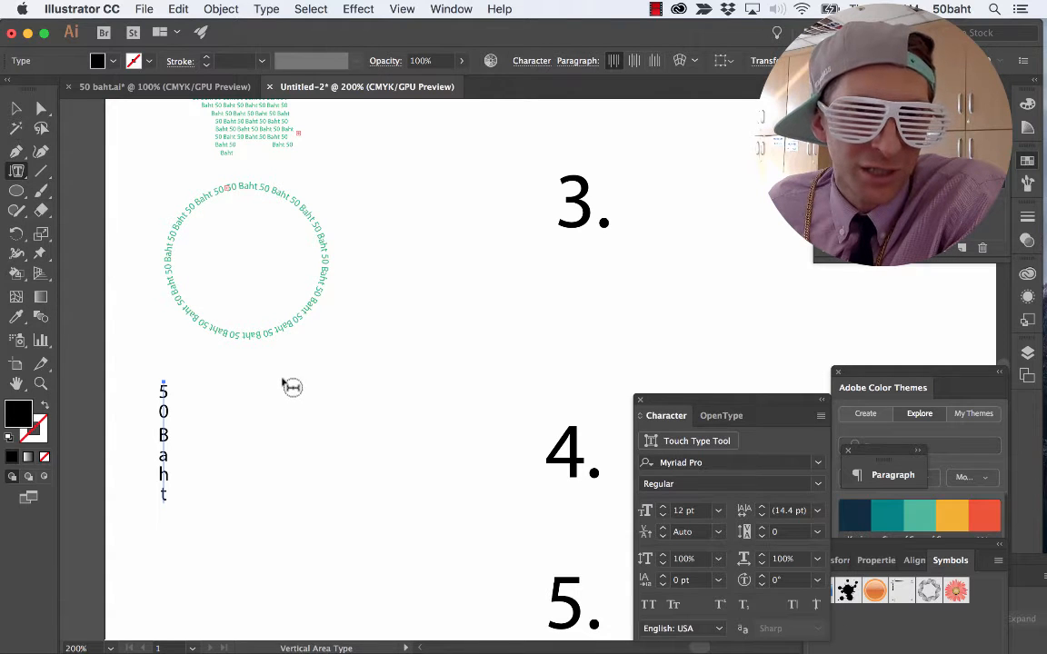
scroll(284, 372, "up", 3)
scroll(283, 368, "down", 2)
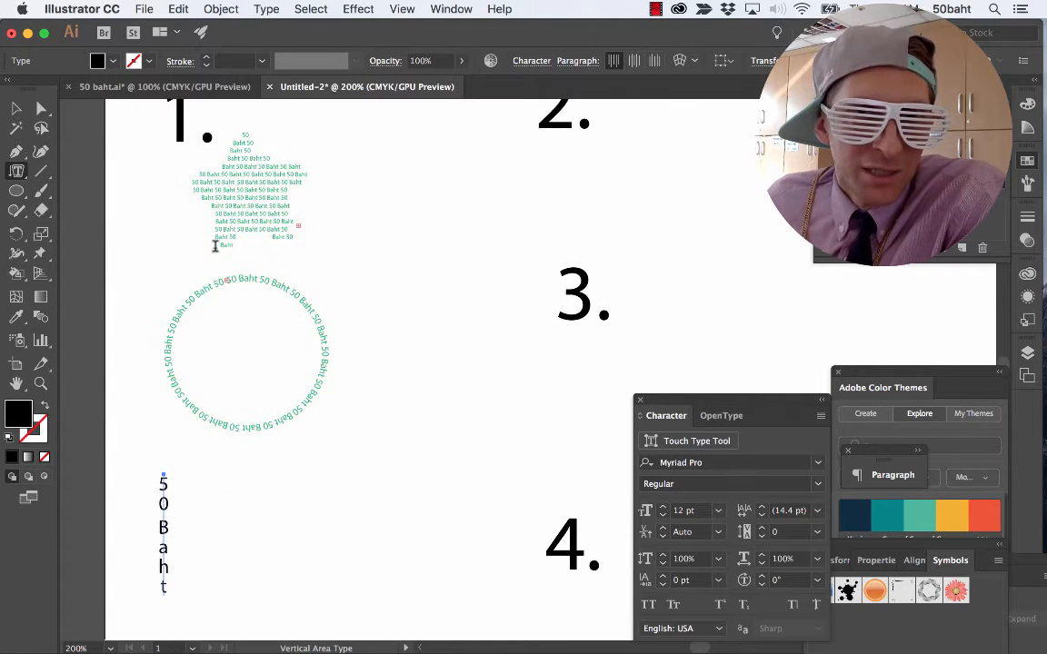
left_click(17, 191)
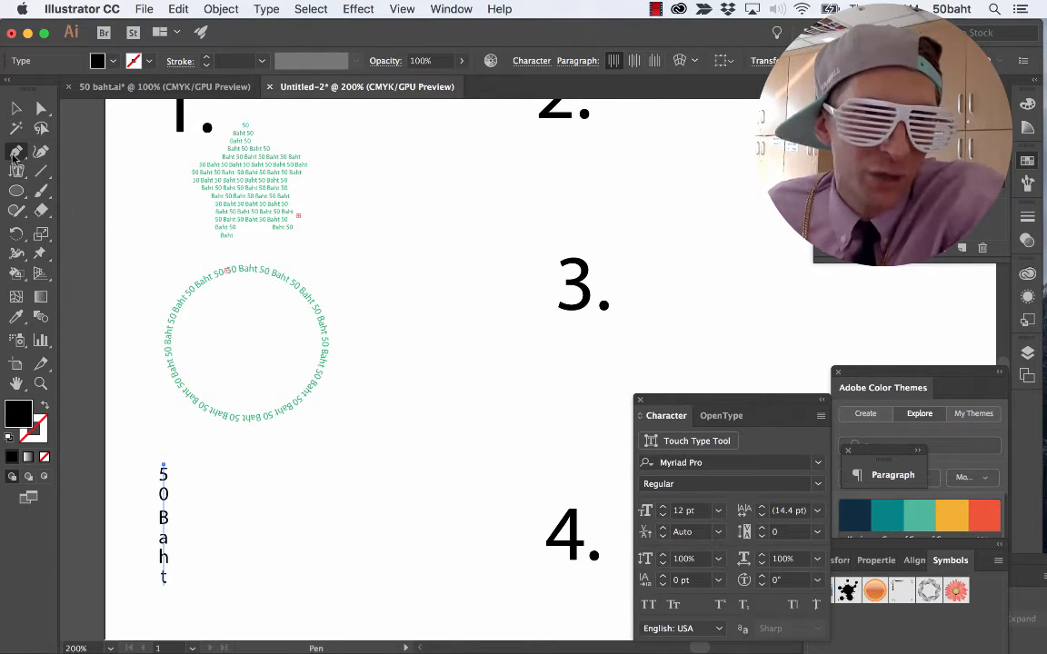
left_click(17, 151)
scroll(213, 397, "down", 5)
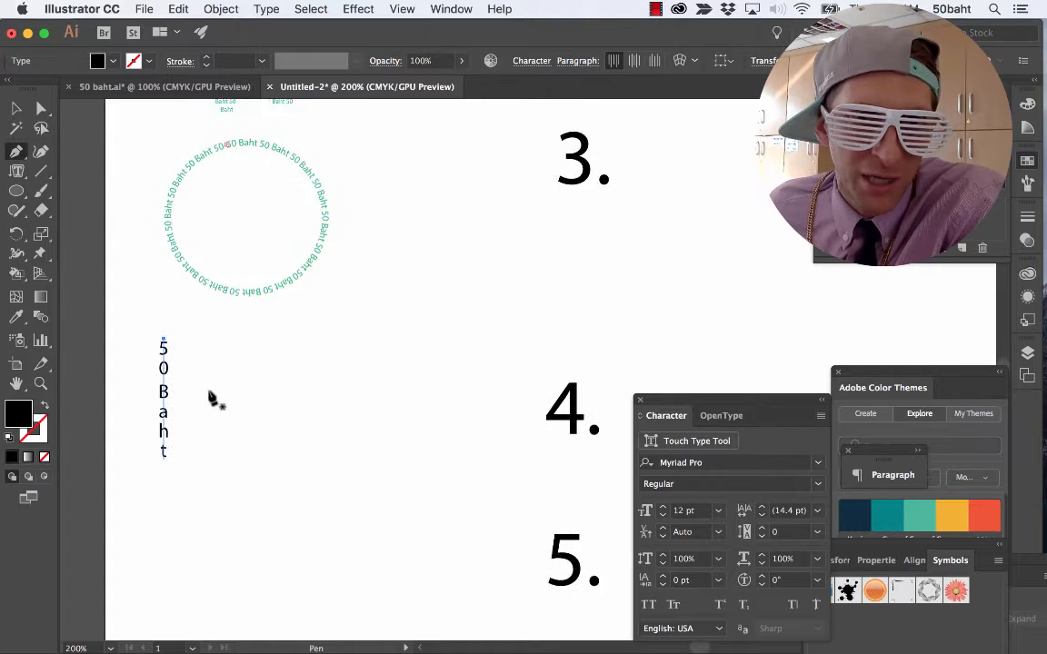
left_click(228, 330)
left_click(251, 295)
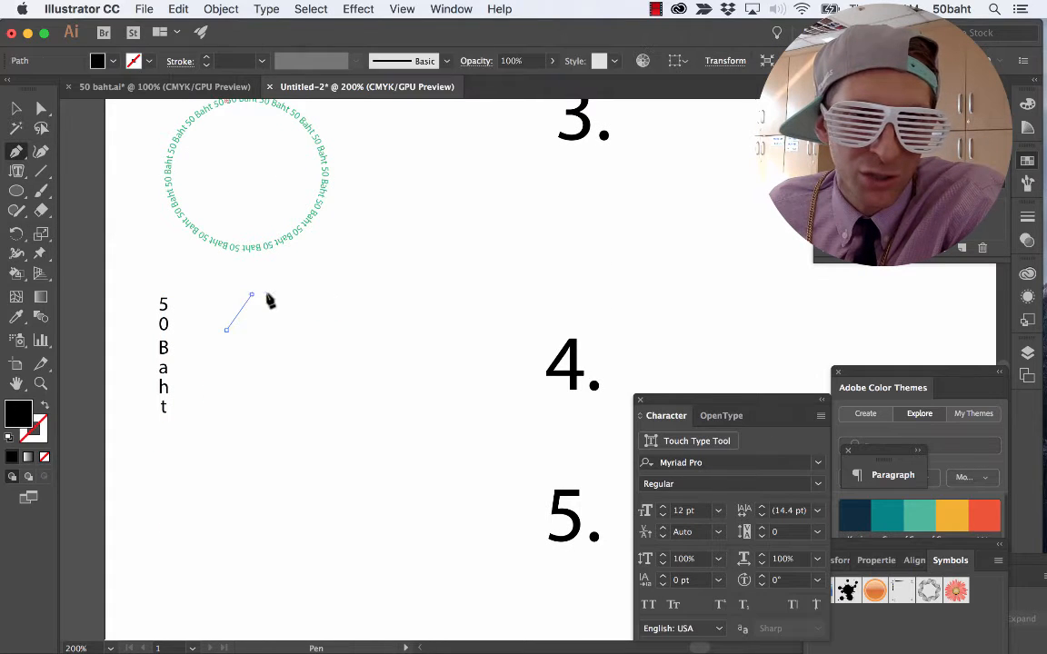
left_click(328, 295)
left_click(384, 320)
left_click(389, 373)
left_click(389, 446)
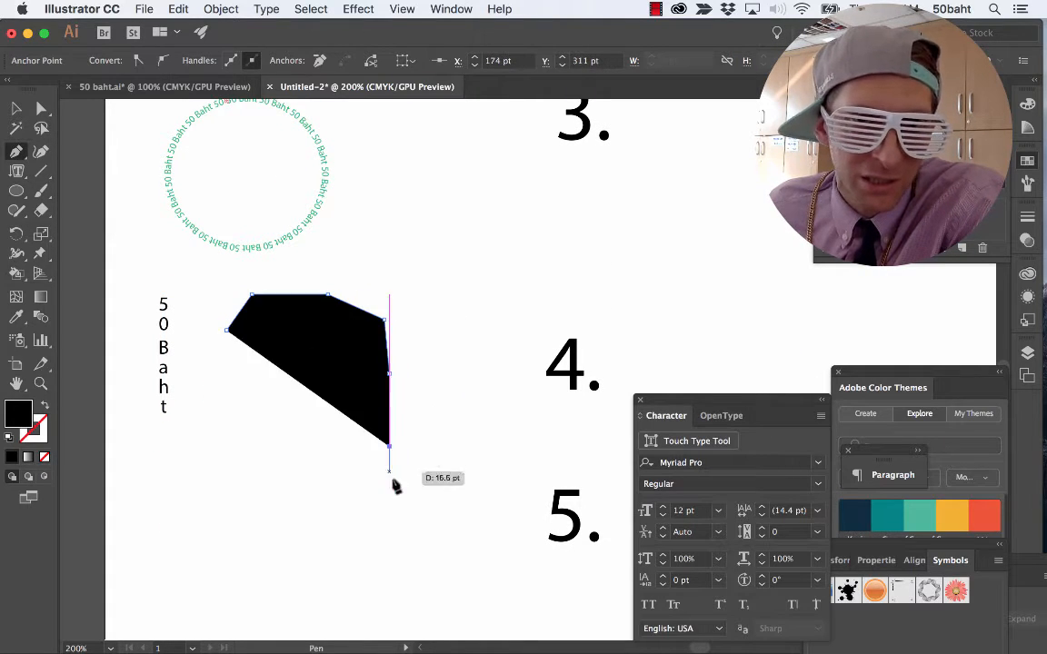
left_click(366, 502)
left_click(282, 503)
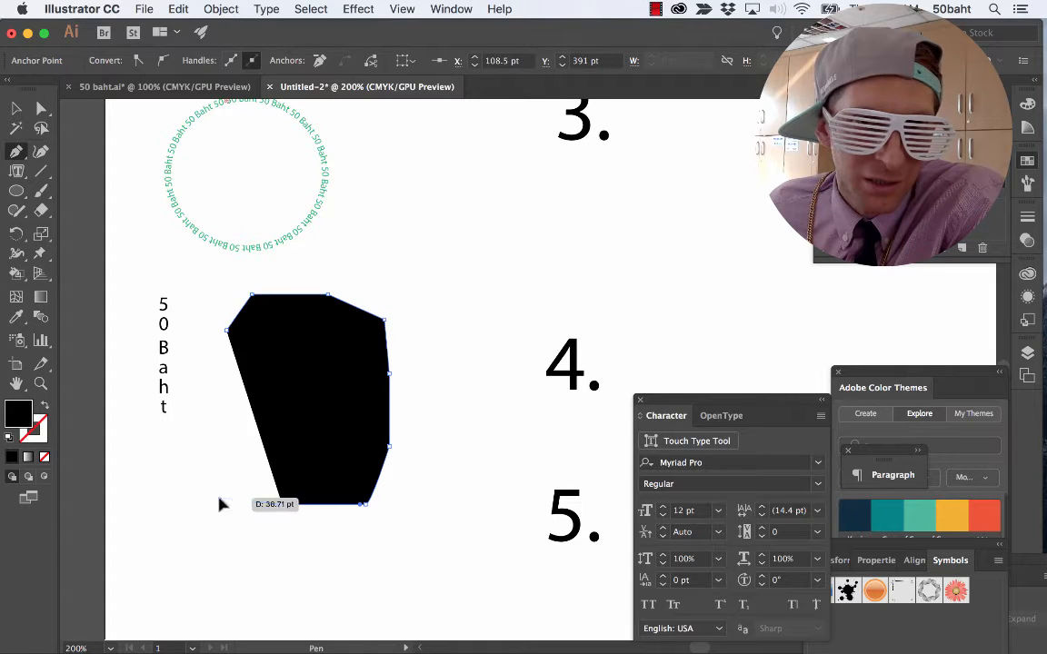
left_click(219, 498)
left_click(207, 399)
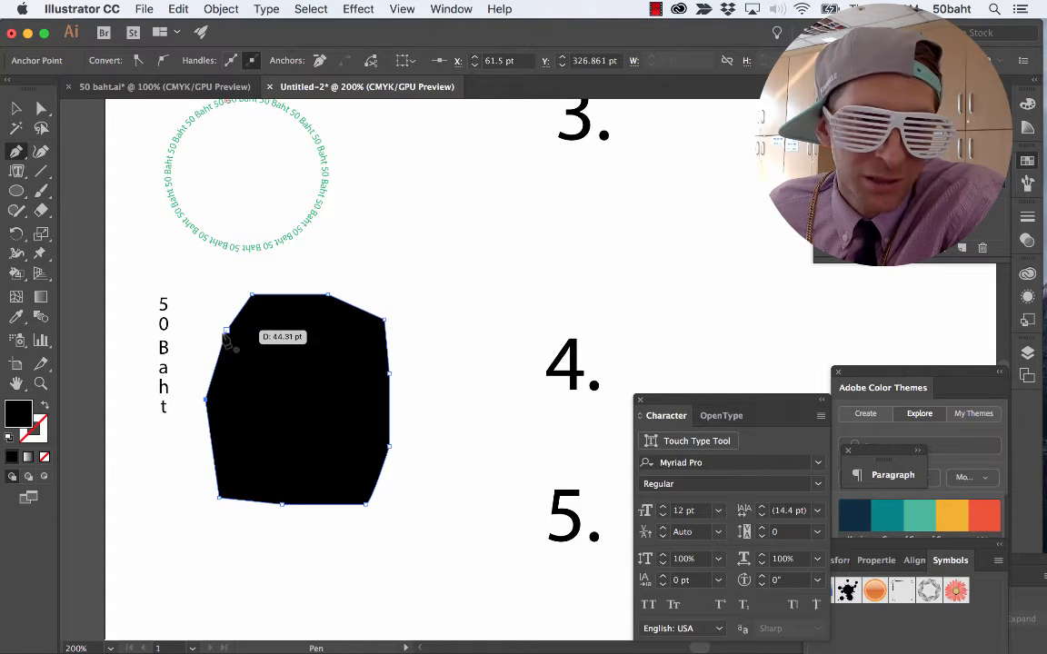
key("super+z")
key("super+z")
key("super+z")
key("super+z")
key("super+z")
key("super+z")
key("super+z")
key("super+z")
key("super+z")
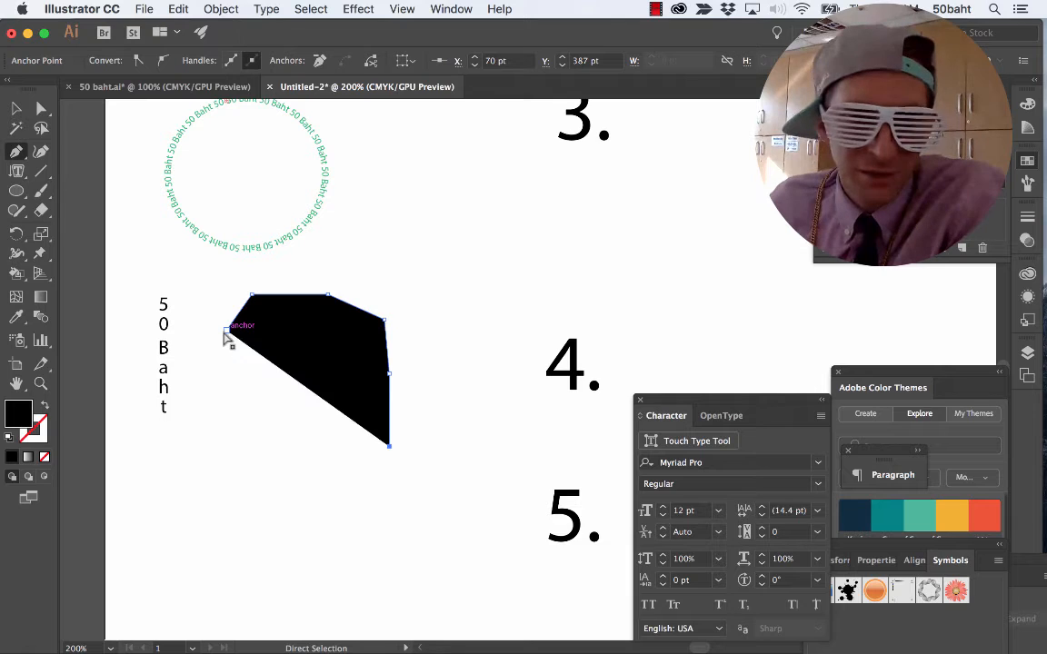
key("super+z")
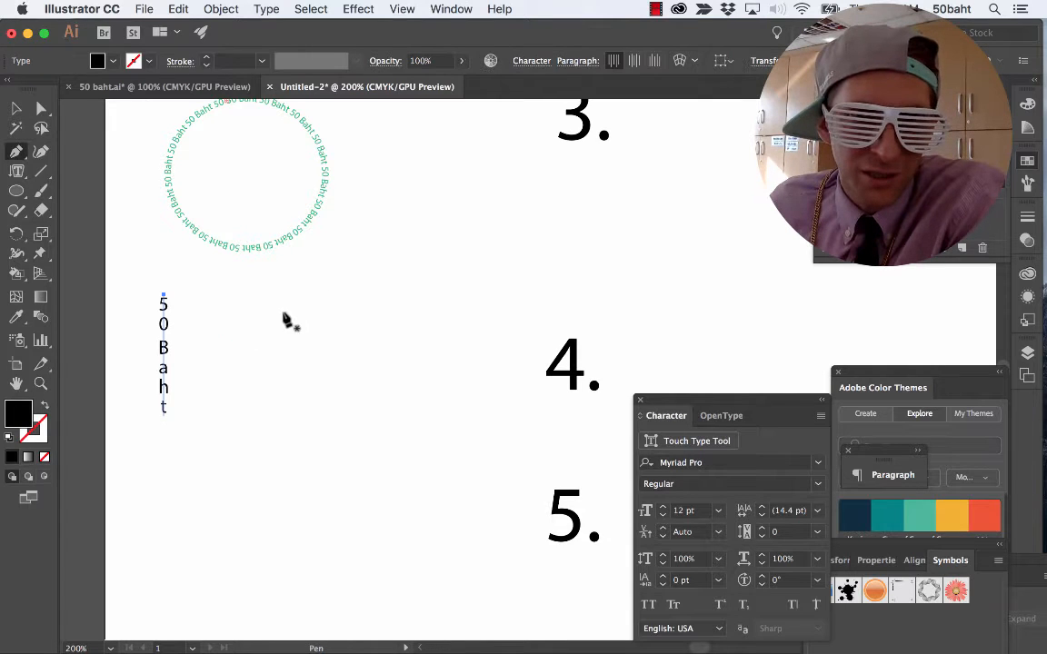
Draw a closed, black-filled, roughly heart-shaped polygon with the Pen tool, beside the vertical "50 Baht" text.
left_click(311, 352)
left_click(388, 294)
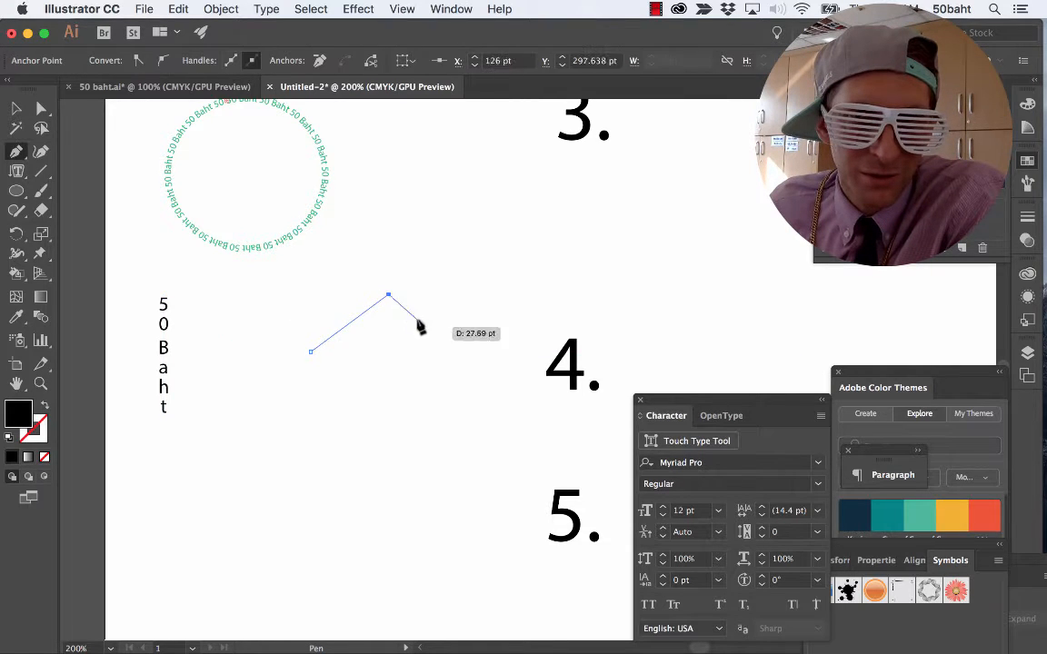
left_click(437, 422)
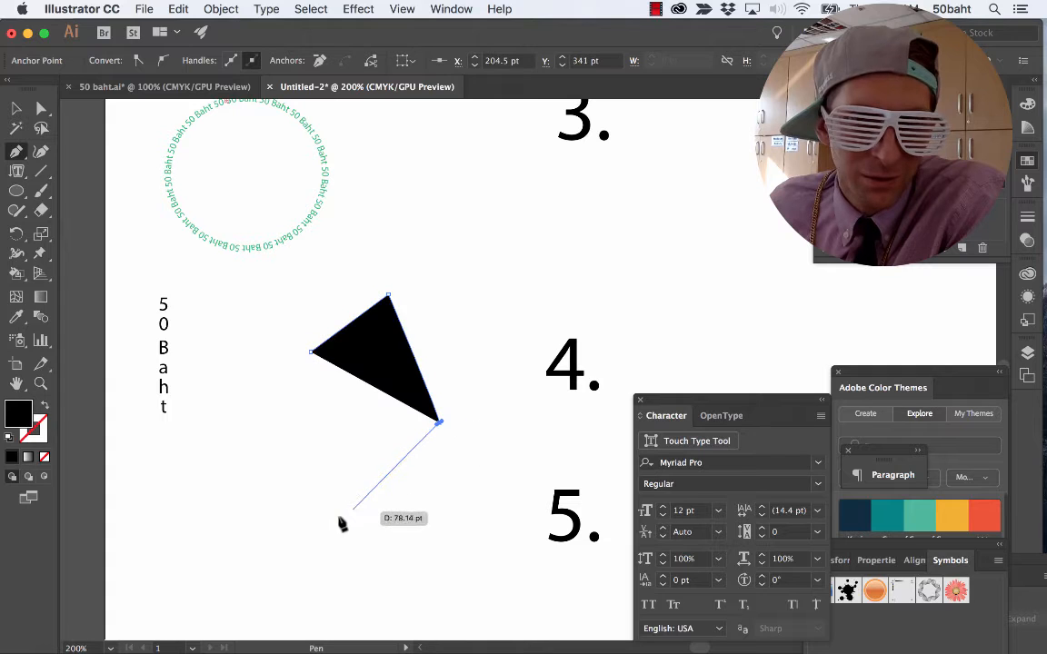
left_click(311, 526)
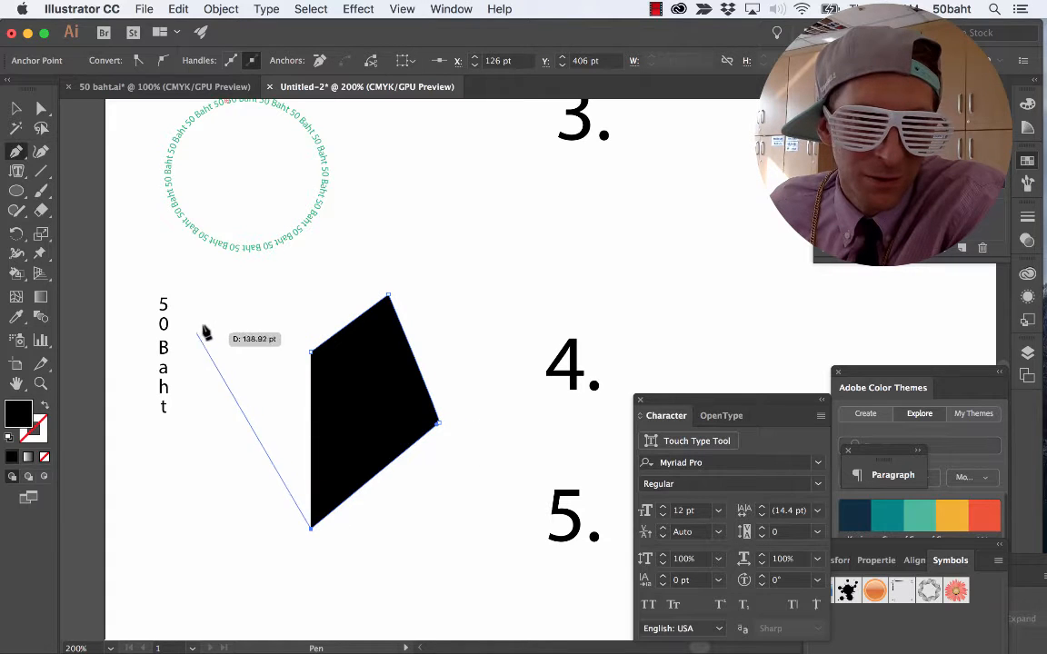
left_click_drag(197, 329, 199, 331)
left_click(266, 275)
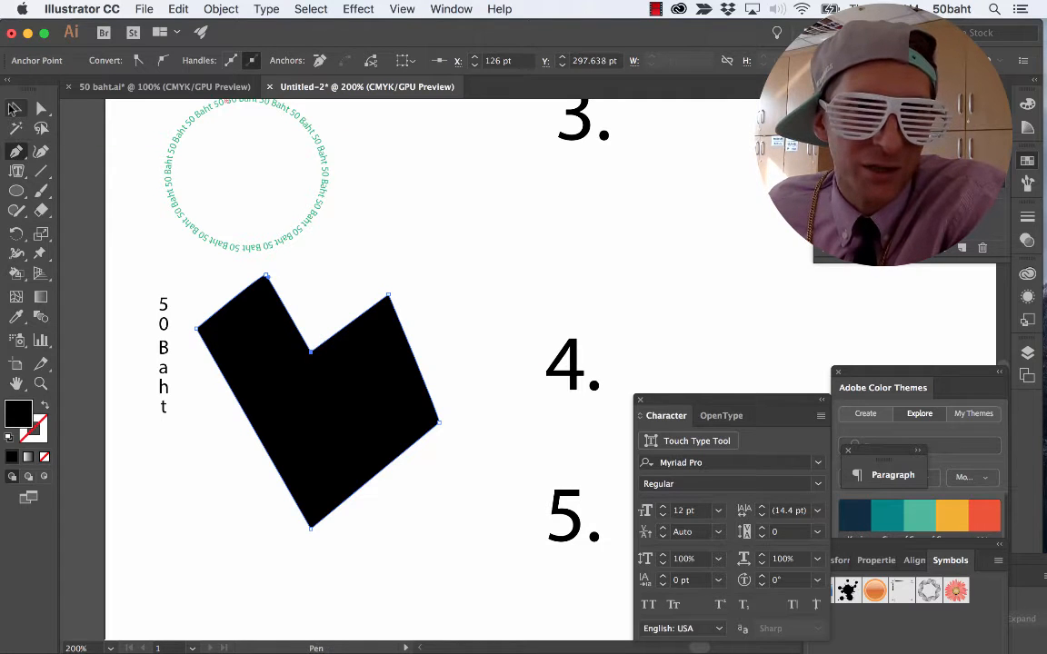
Move the heart polygon's far-left corner point down a little with Direct Selection, so the shape looks more even.
key("v")
left_click(329, 313)
key("a")
left_click(209, 329)
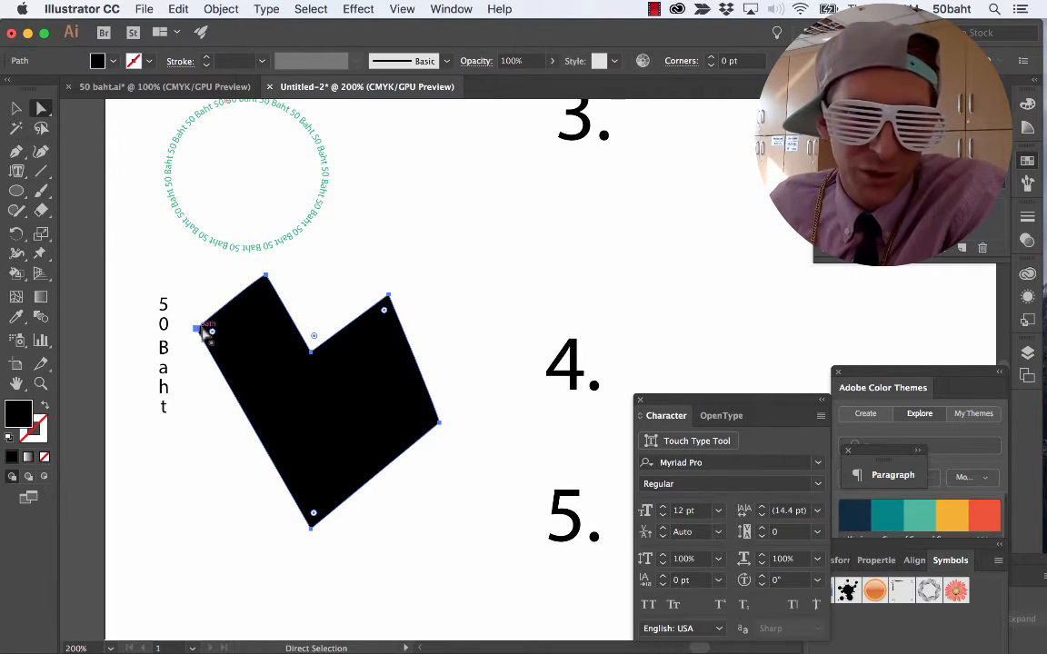
left_click(196, 330)
left_click_drag(197, 330, 198, 364)
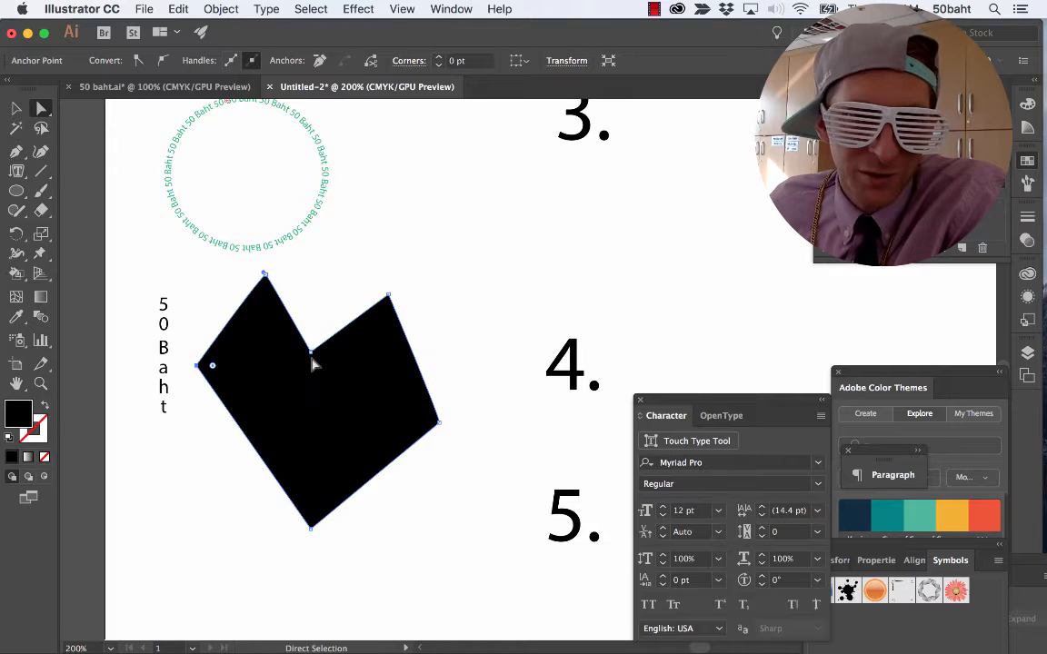
left_click(484, 306)
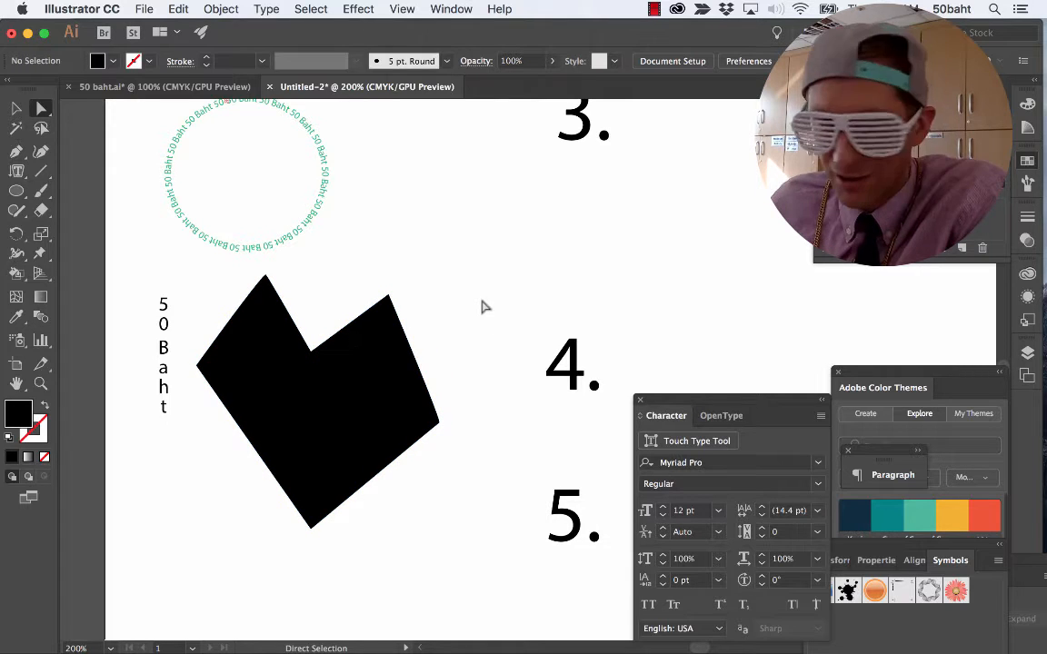
Turn the heart polygon into a vertical area type frame and replace the placeholder text with the copied "50 Baht" text.
left_click(16, 170)
left_click(82, 253)
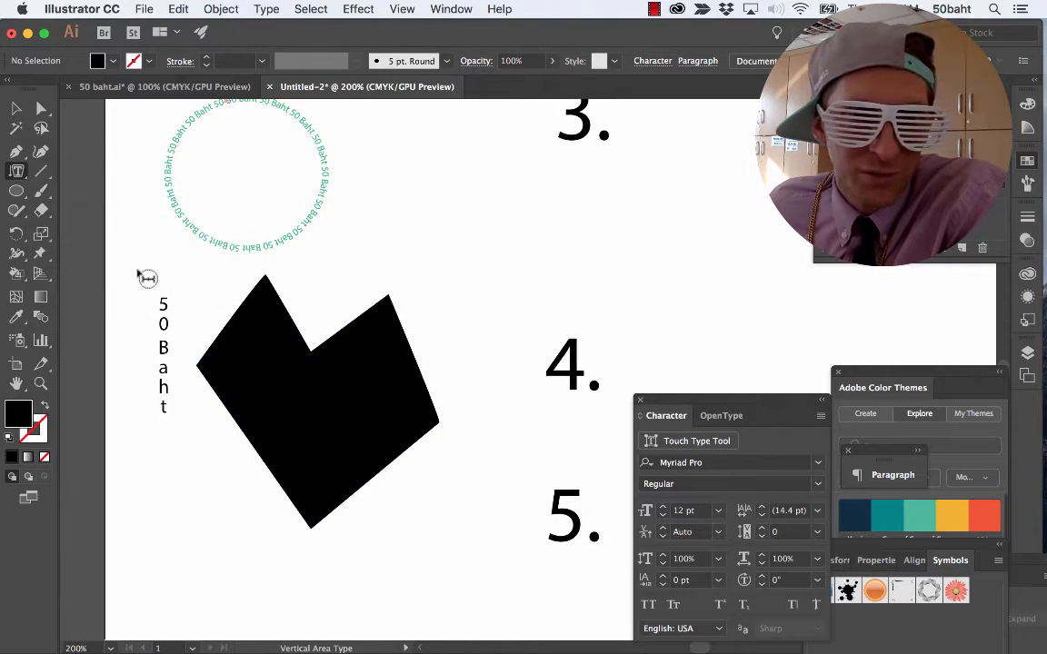
left_click(252, 354)
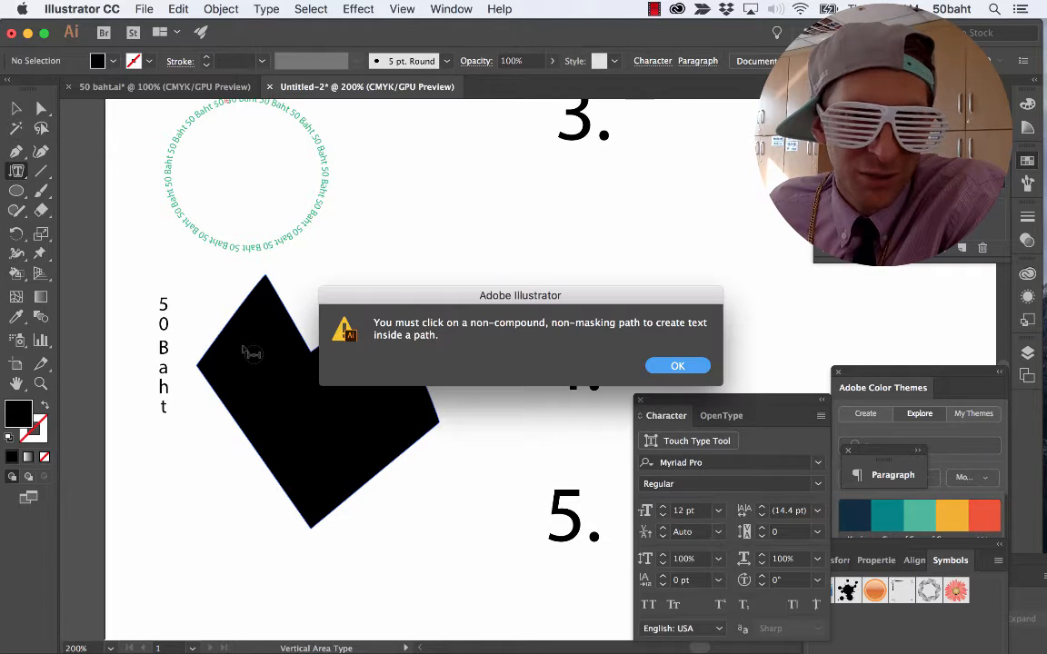
left_click(677, 366)
left_click(304, 331)
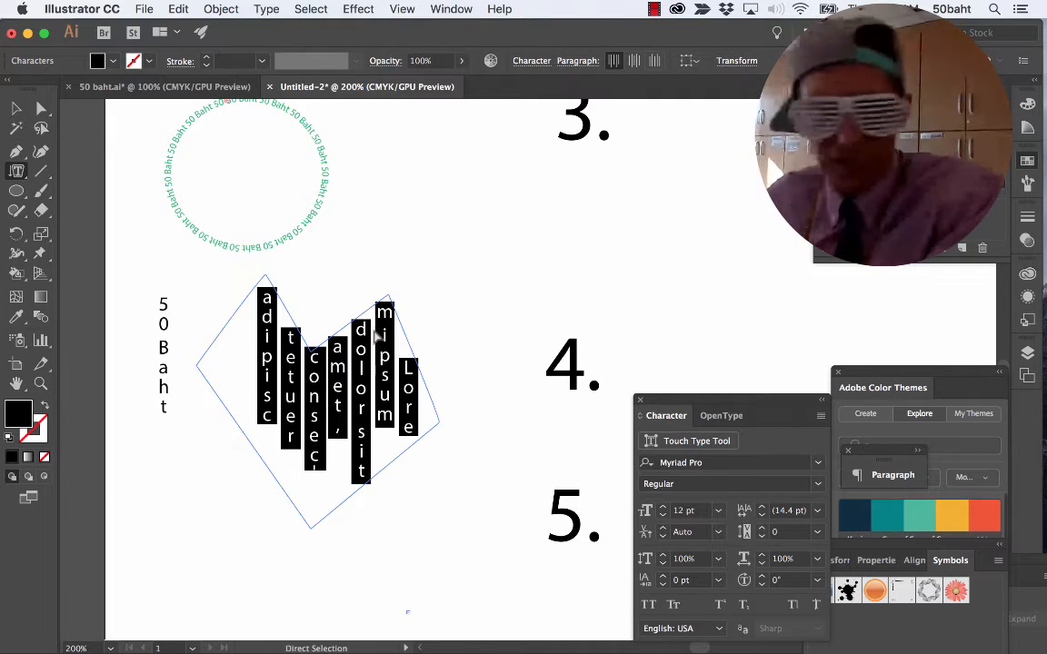
key("super+v")
Keep all the text in the heart at 4 pt and change its fill from green to dark red.
key("super+a")
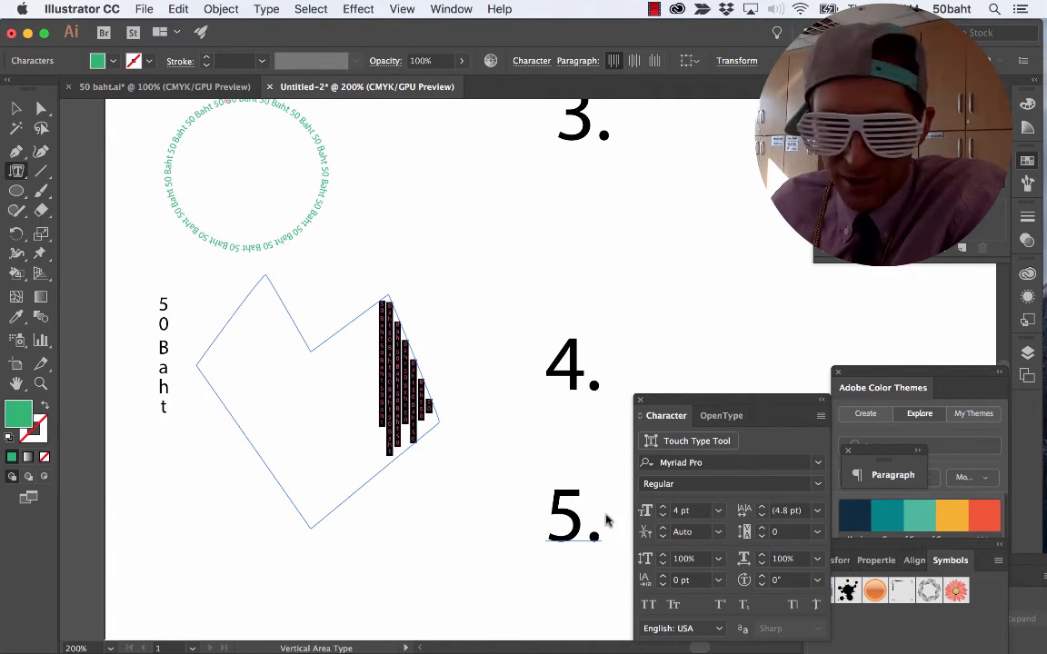
left_click(691, 512)
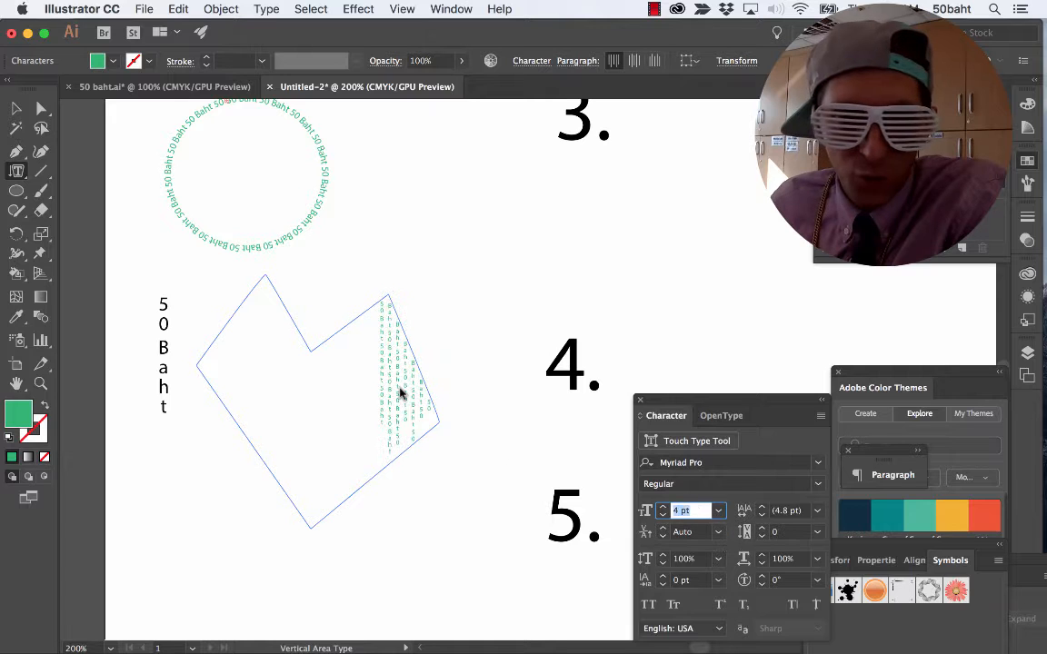
key("Return")
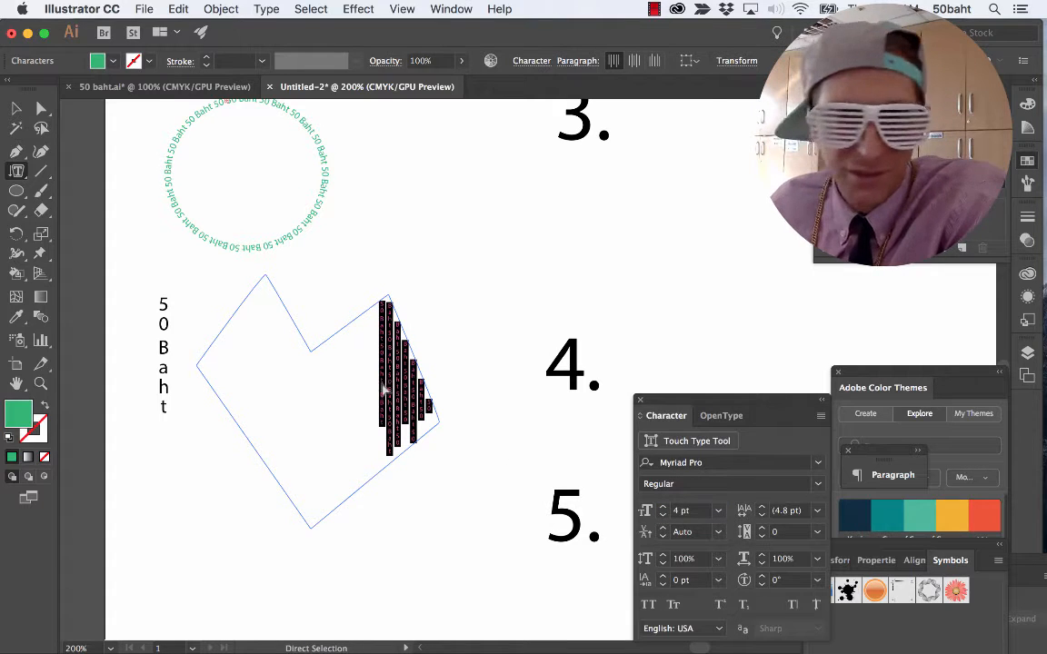
left_click(100, 60)
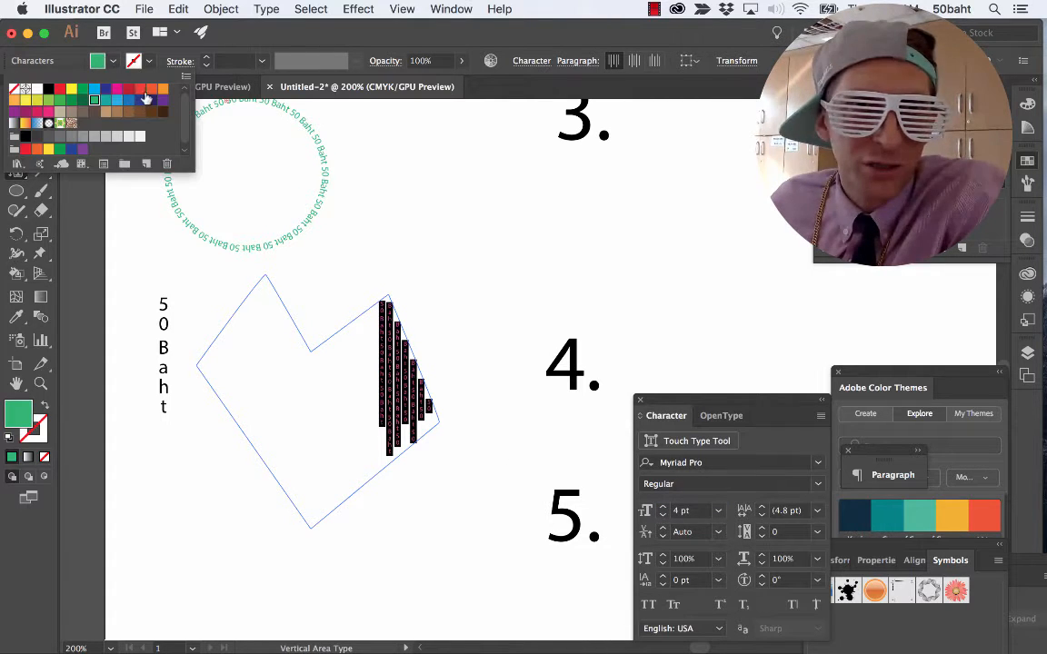
left_click(127, 90)
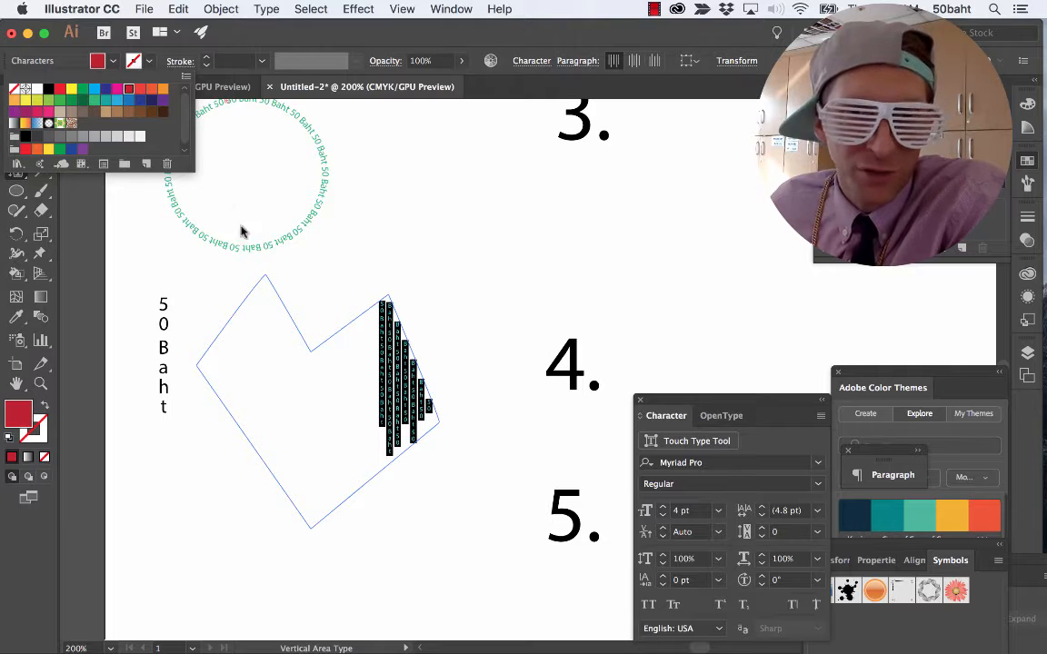
Paste the red "50 Baht" text repeatedly until it fills the whole heart, and deselect it.
left_click(385, 355)
key("super+a")
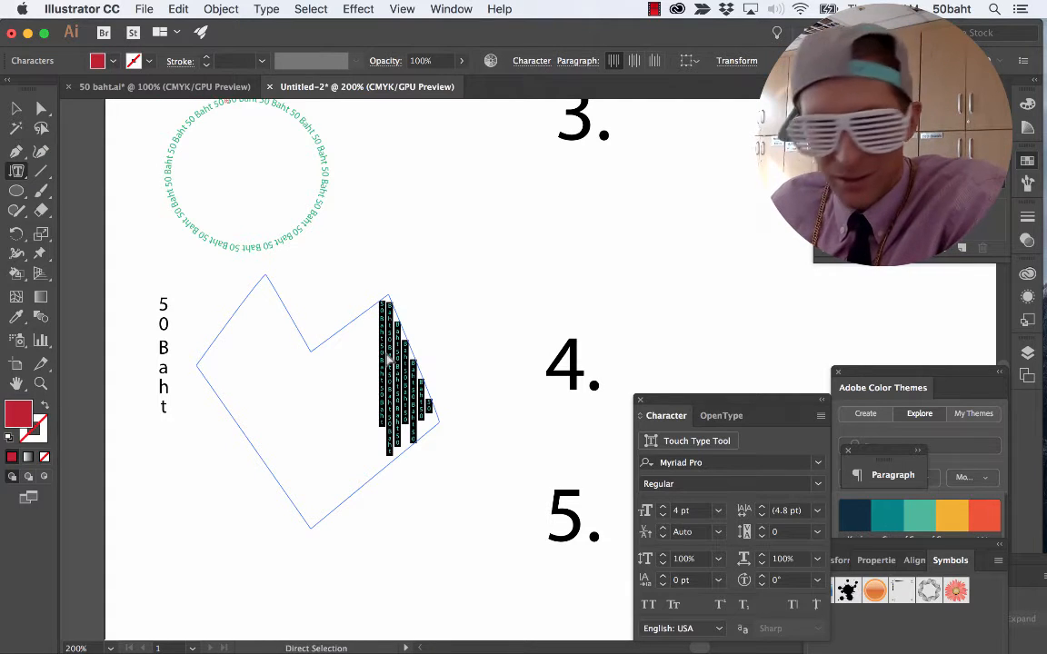
key("super+v")
key("super+v")
key("super+v")
key("super+v")
key("super+v")
key("super+v")
key("super+v")
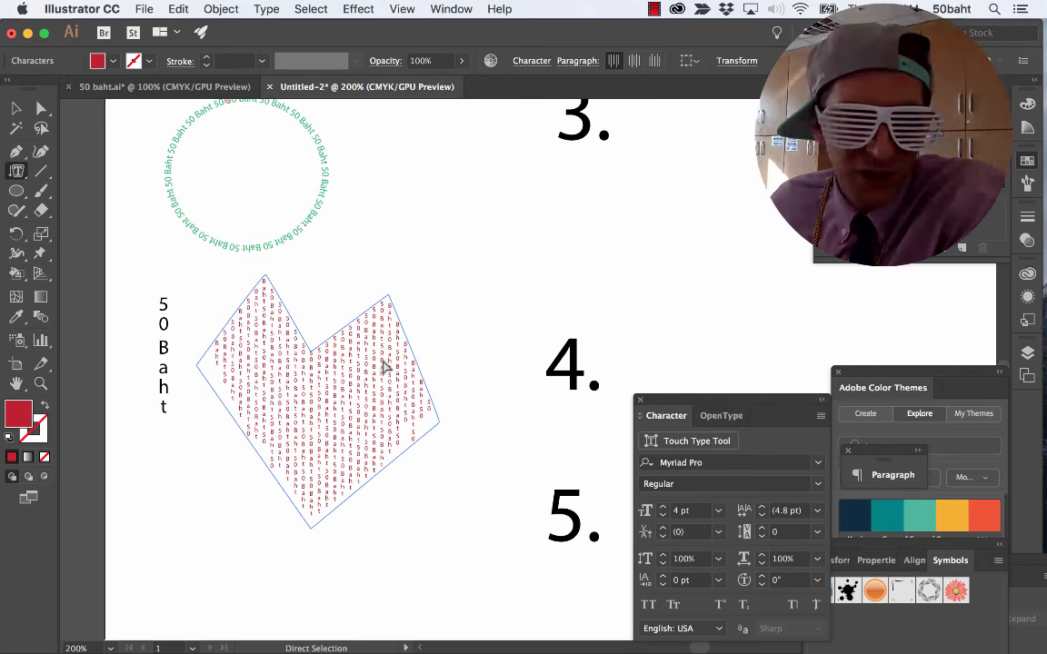
left_click(16, 108)
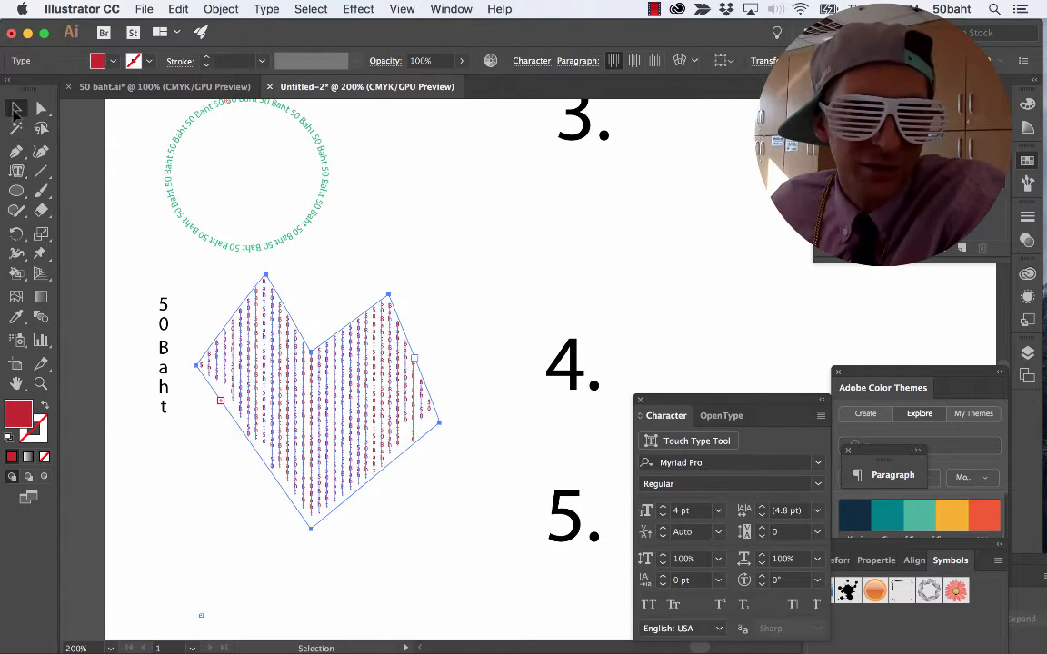
left_click(481, 318)
Move the heart-shaped vertical text slightly to the right and down, and deselect it.
left_click_drag(408, 417, 401, 410)
left_click(368, 483)
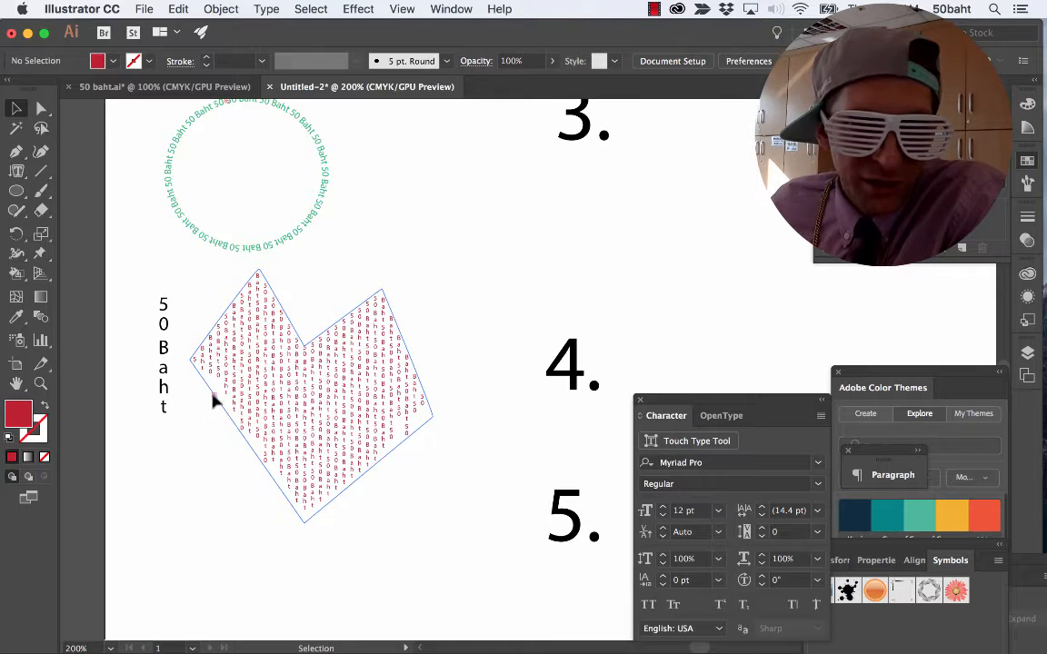
left_click(216, 406)
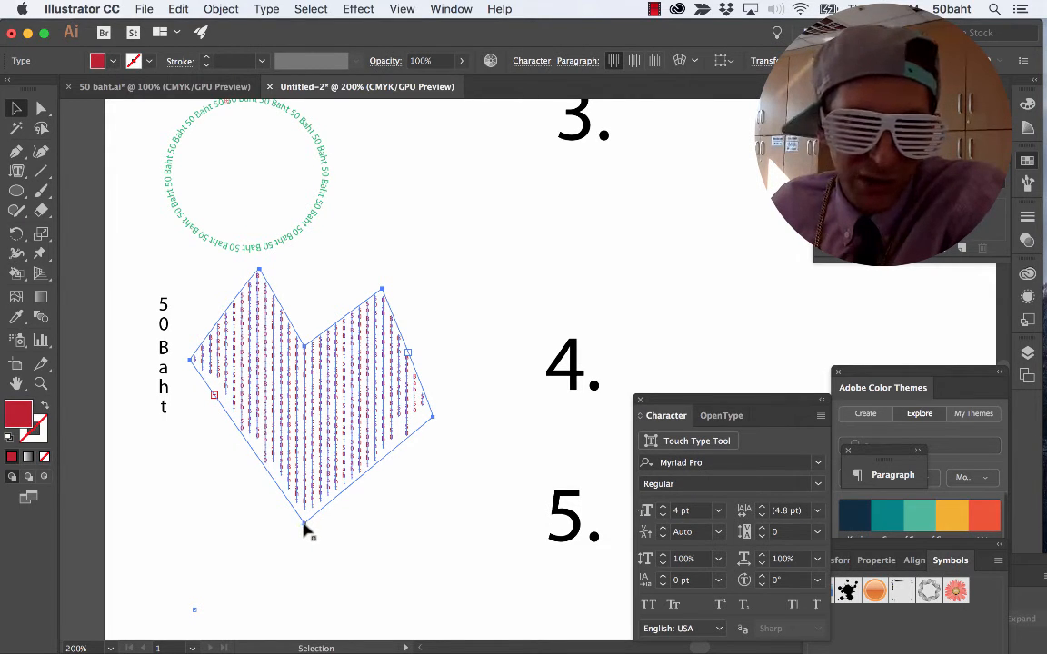
key("a")
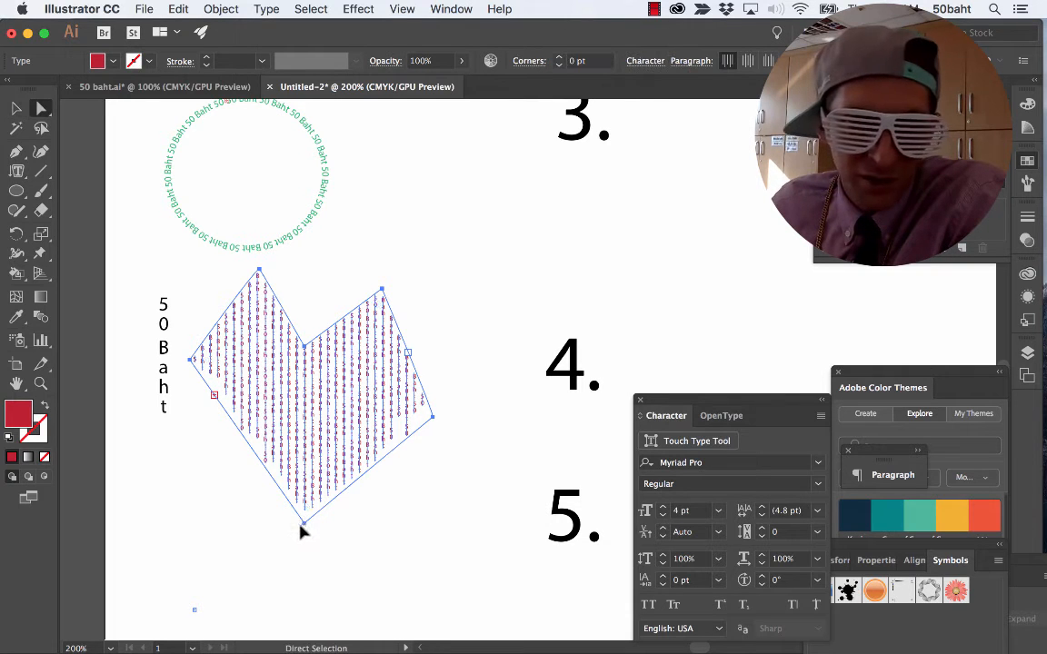
left_click_drag(304, 530, 299, 533)
left_click_drag(318, 470, 344, 474)
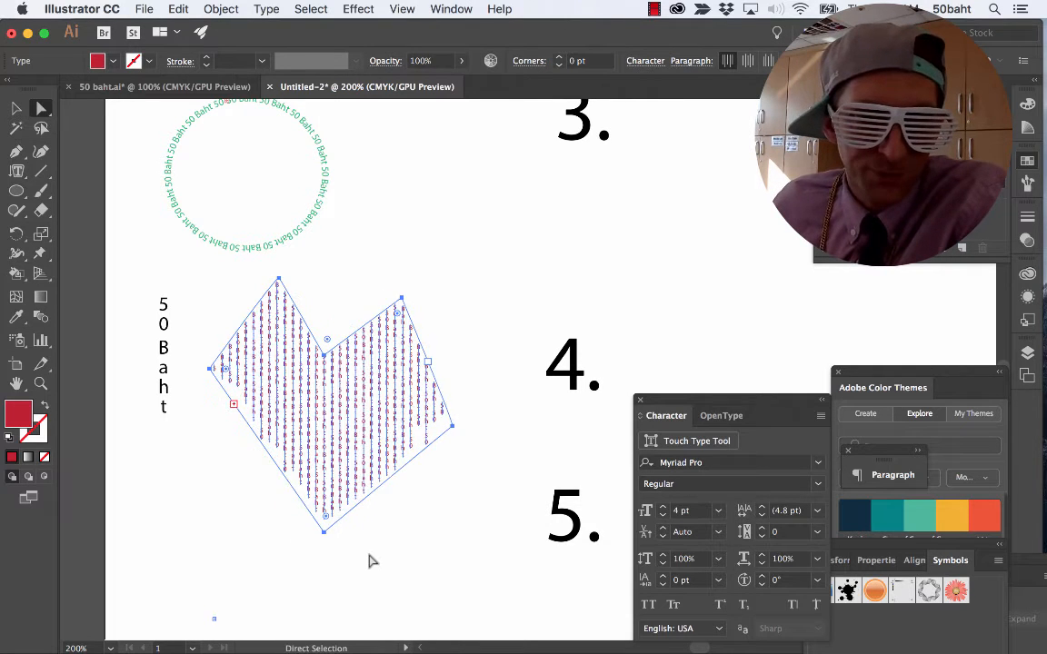
left_click(368, 555)
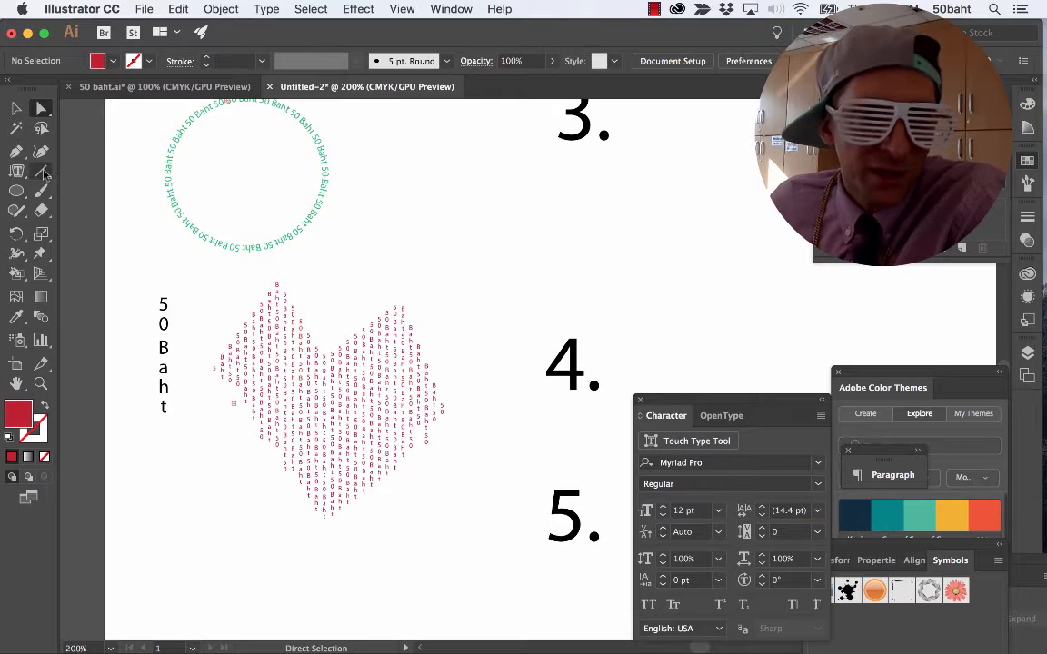
Paint a red curve with one loop below the heart text, using the Paintbrush with the 5 pt. Round brush.
left_click_drag(16, 170, 93, 277)
scroll(216, 352, "down", 1)
scroll(215, 352, "down", 3)
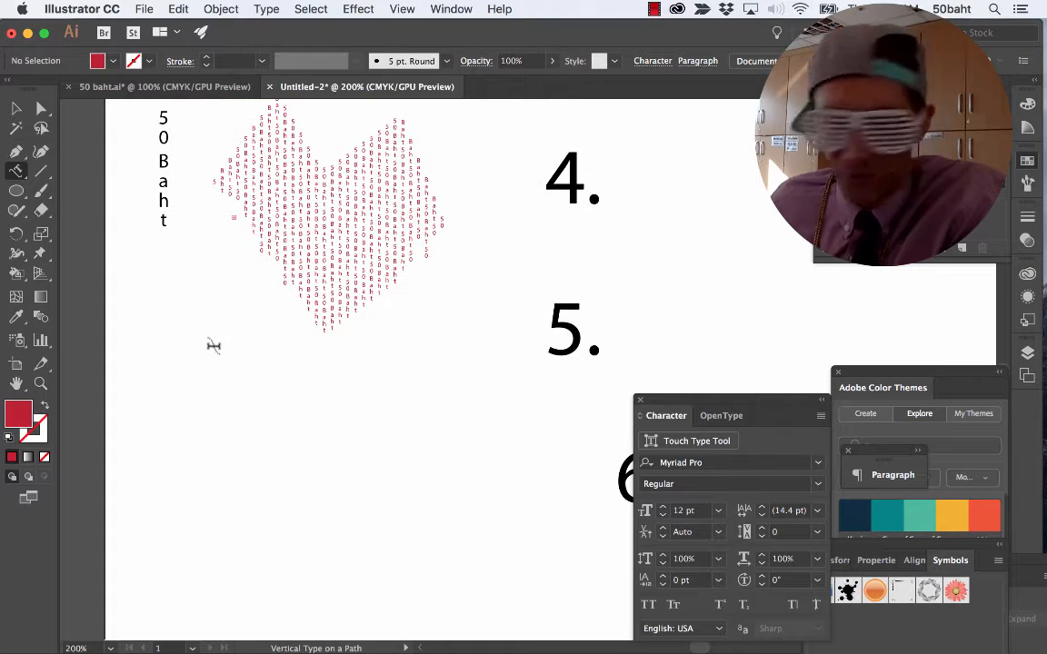
key("b")
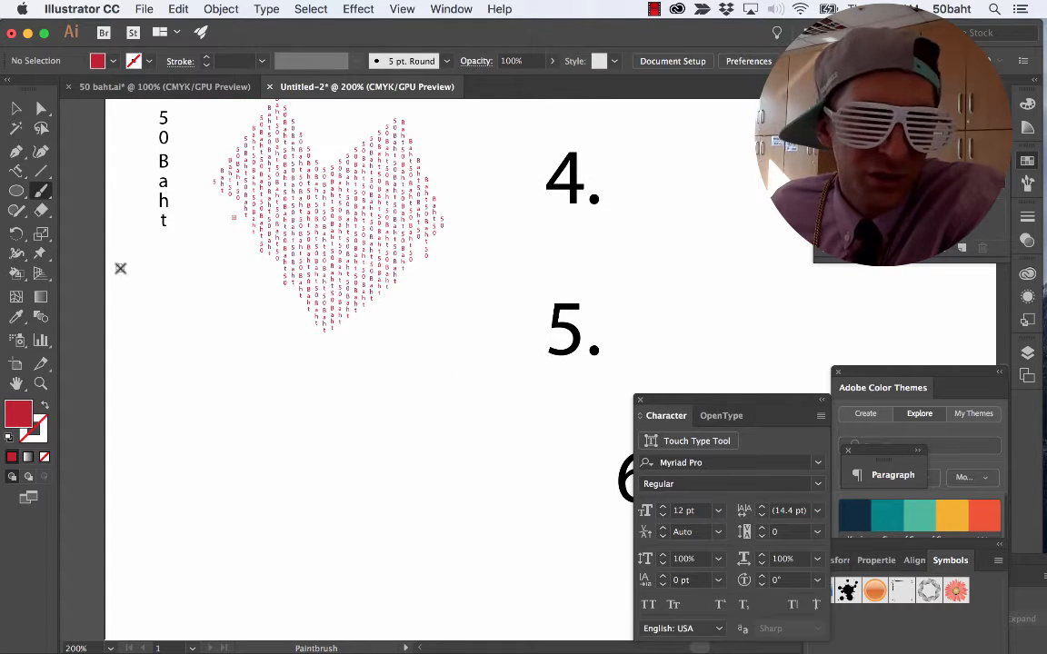
left_click(115, 62)
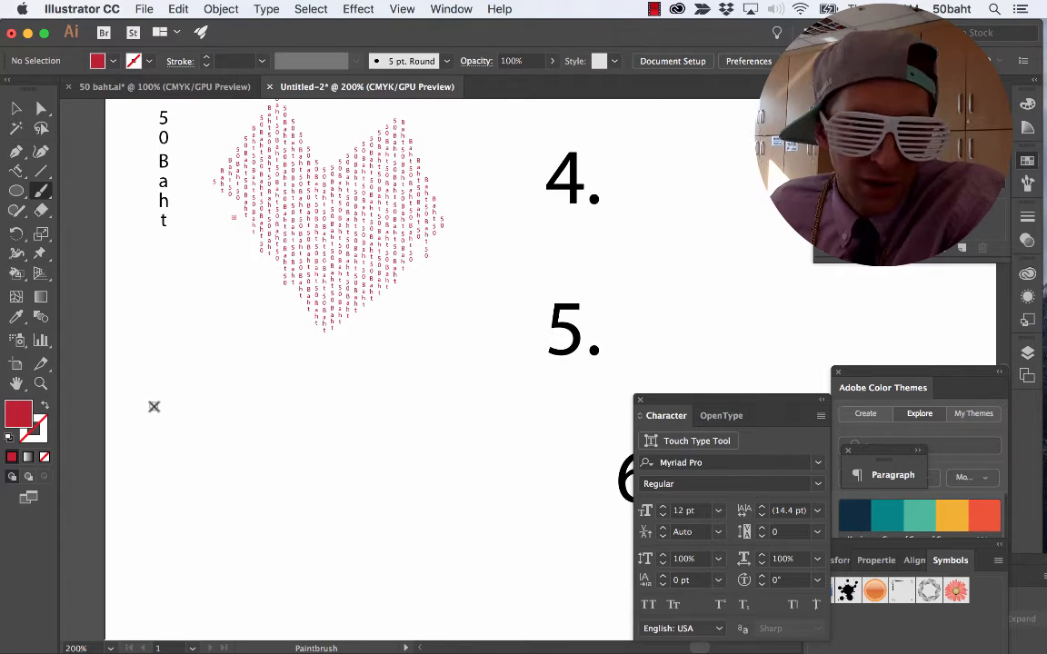
mouse_move(155, 403)
left_mouse_down()
mouse_move(199, 381)
mouse_move(296, 400)
mouse_move(311, 440)
mouse_move(302, 455)
mouse_move(252, 442)
mouse_move(318, 402)
mouse_move(438, 440)
mouse_move(483, 424)
left_mouse_up()
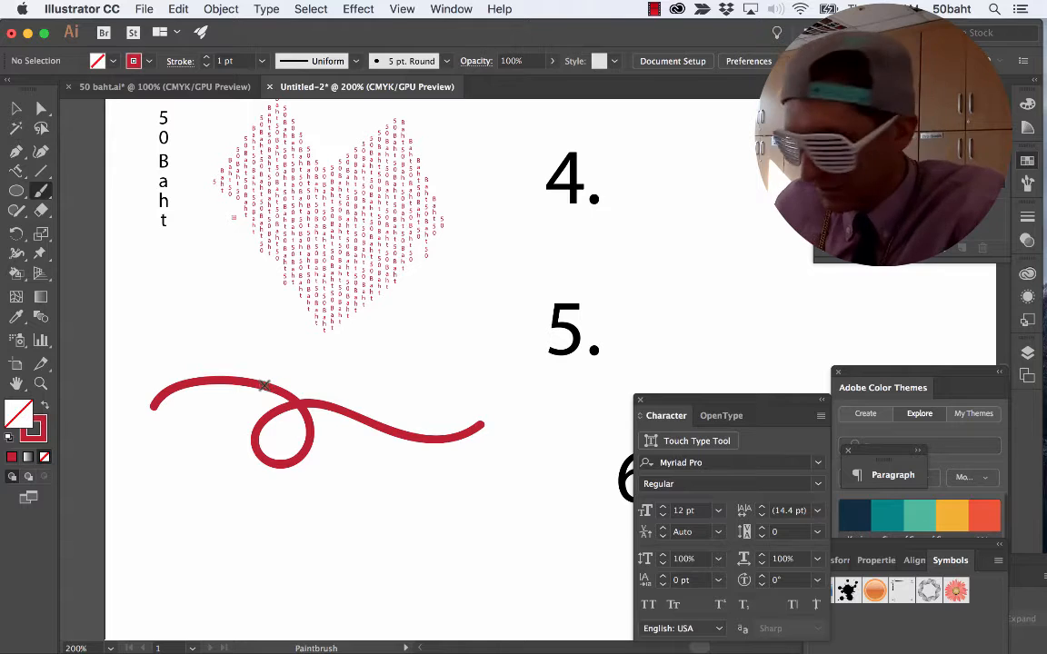
Place the repeated red "50 Baht" text along the looped red curve with the Vertical Type on a Path tool.
key("t")
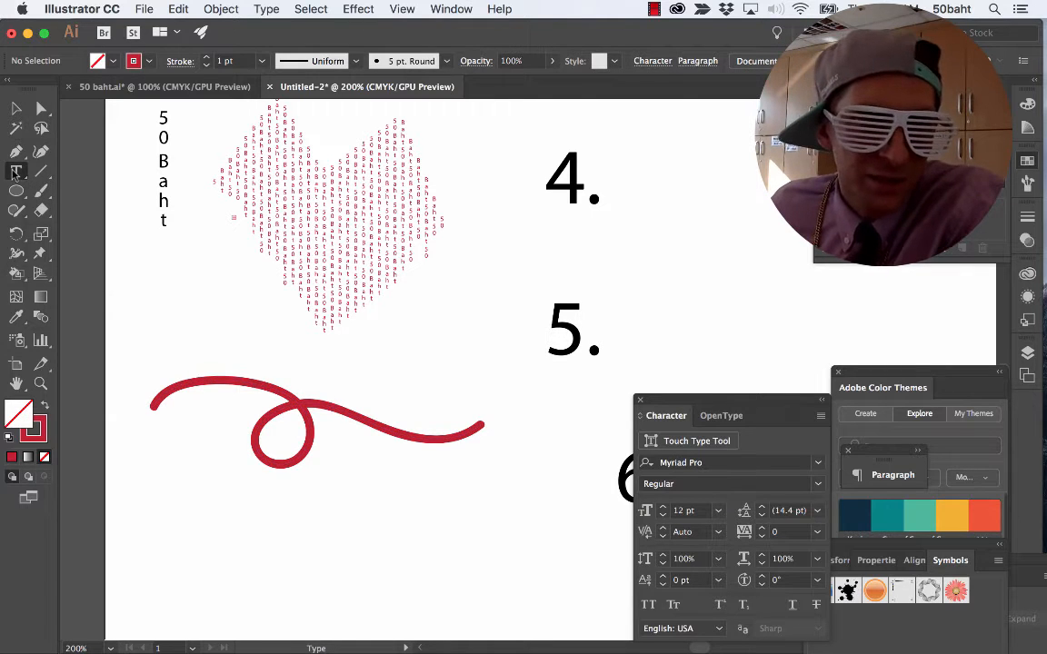
left_click_drag(16, 173, 117, 269)
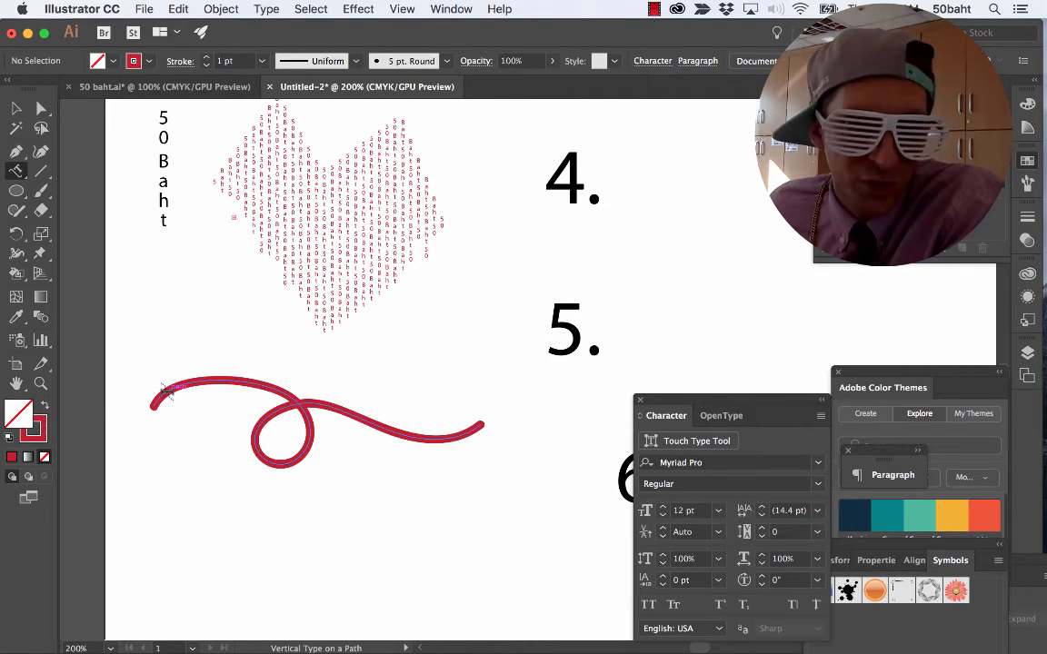
left_click(161, 389)
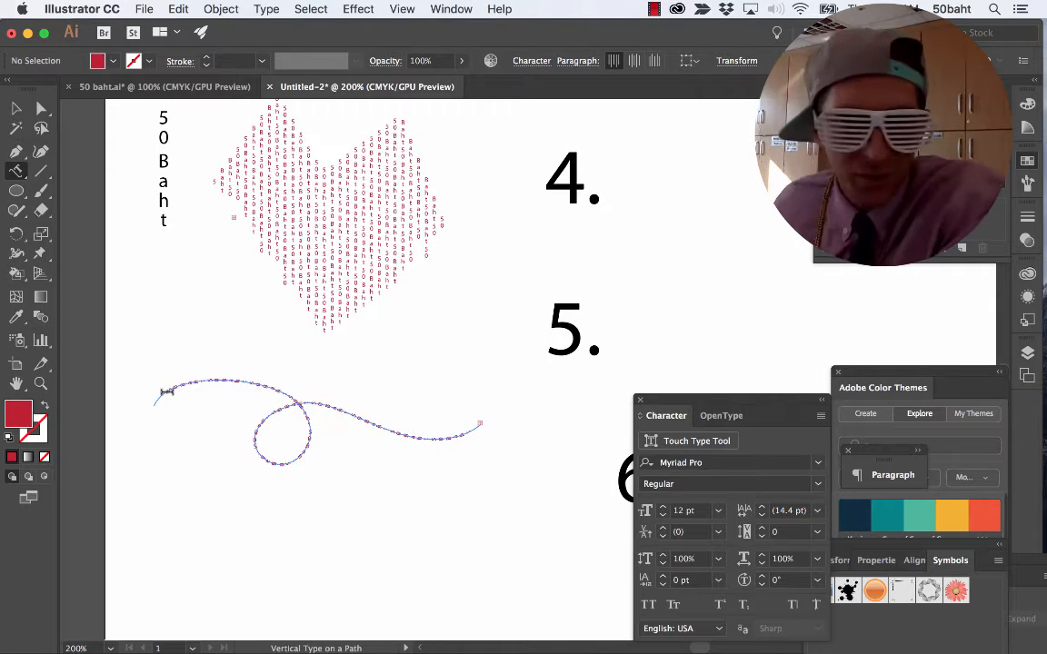
Set all the vertical text on the looped path to 10 pt and deselect it.
key("super+z")
left_click(271, 410)
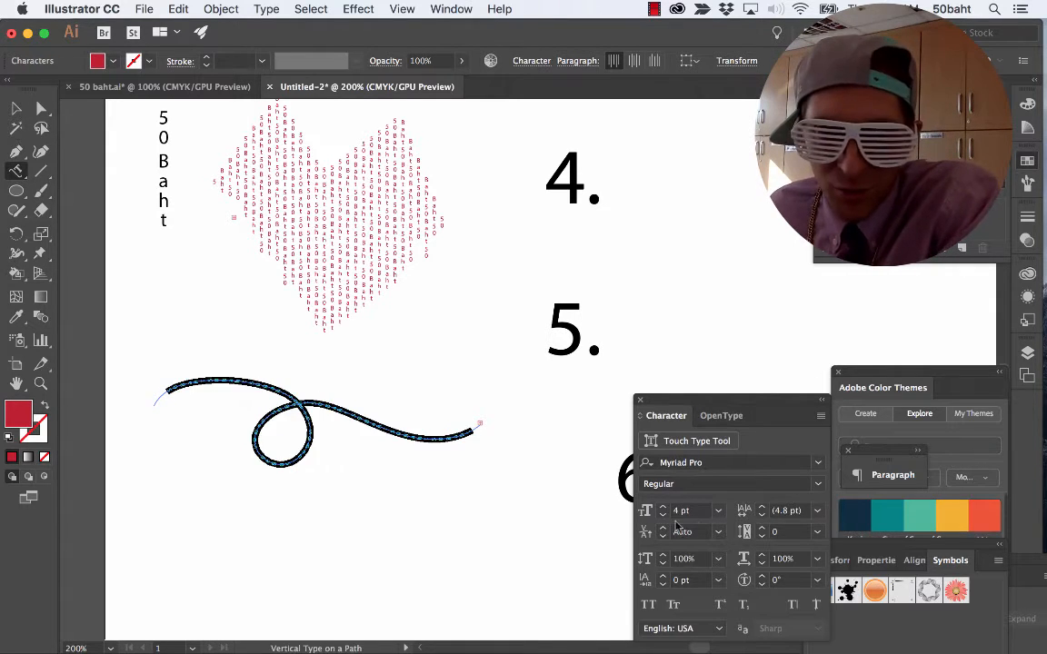
left_click(718, 511)
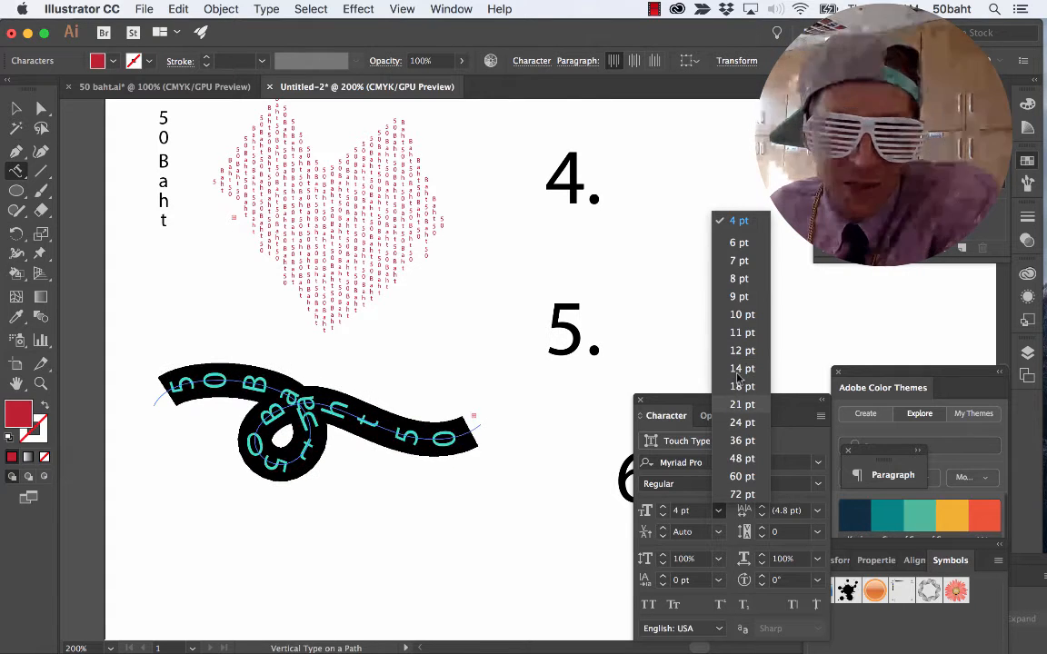
left_click(741, 315)
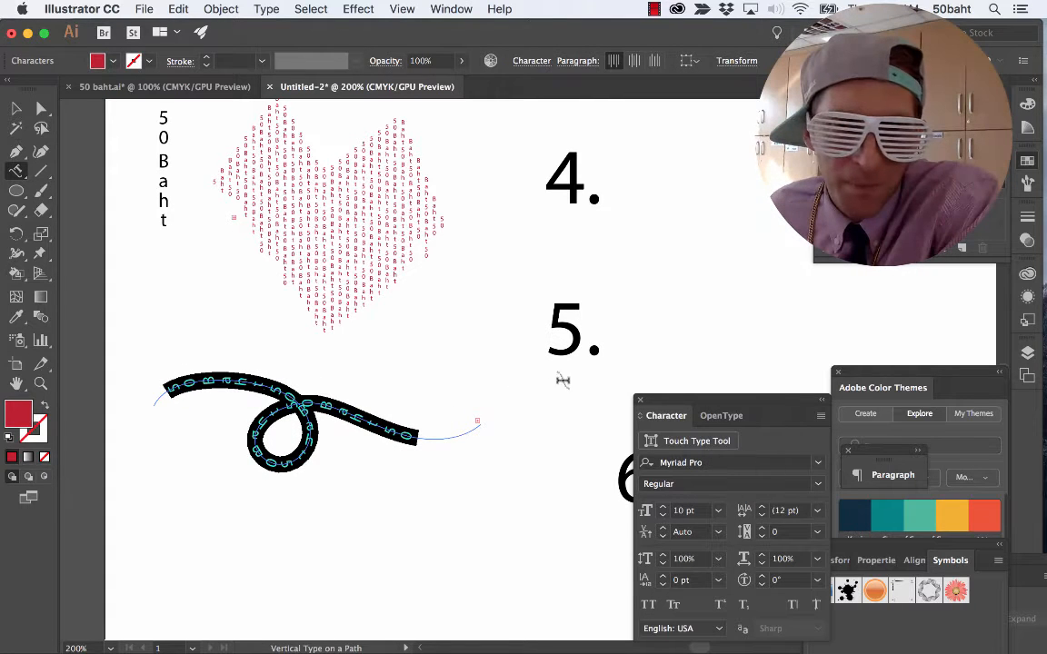
left_click(400, 431)
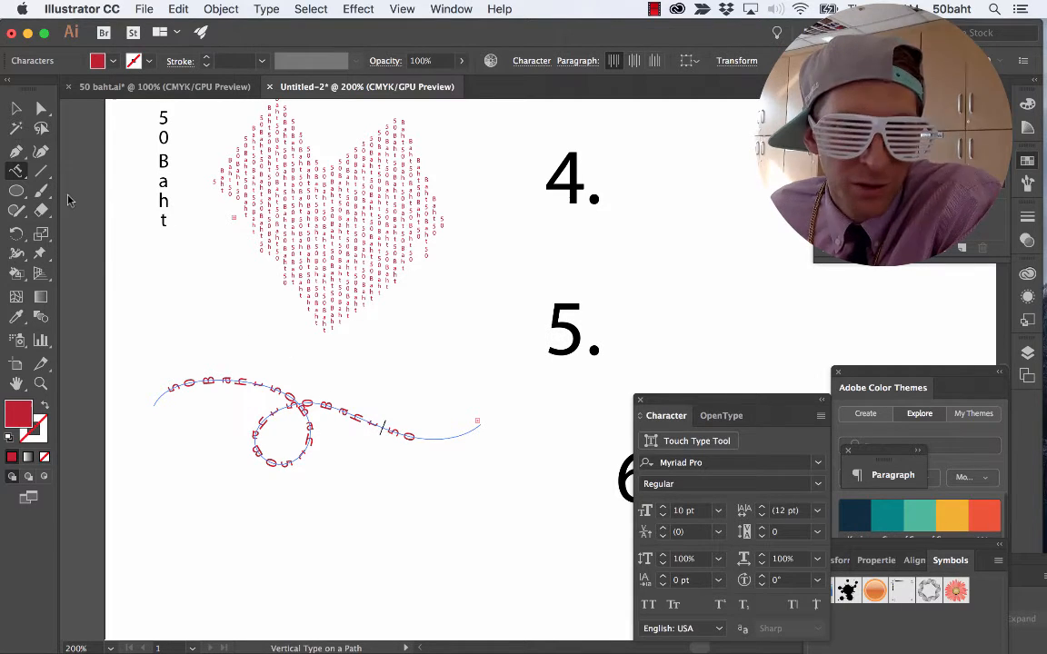
left_click(17, 109)
left_click(360, 567)
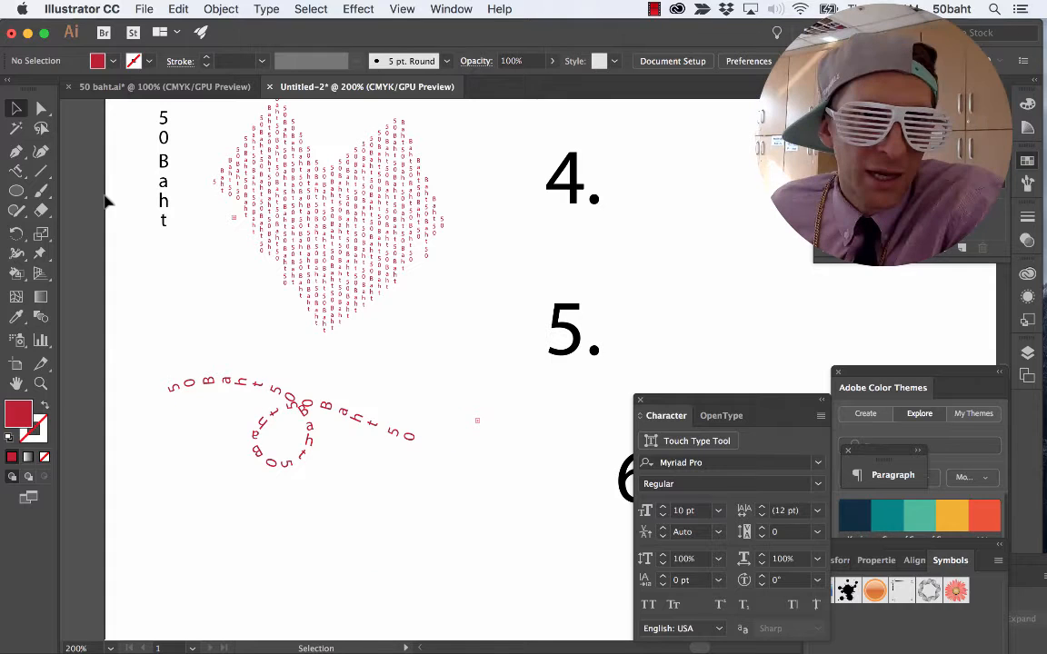
Add the horizontal text "50 BAHT" below the looped path text with the regular Type tool.
left_click(15, 170)
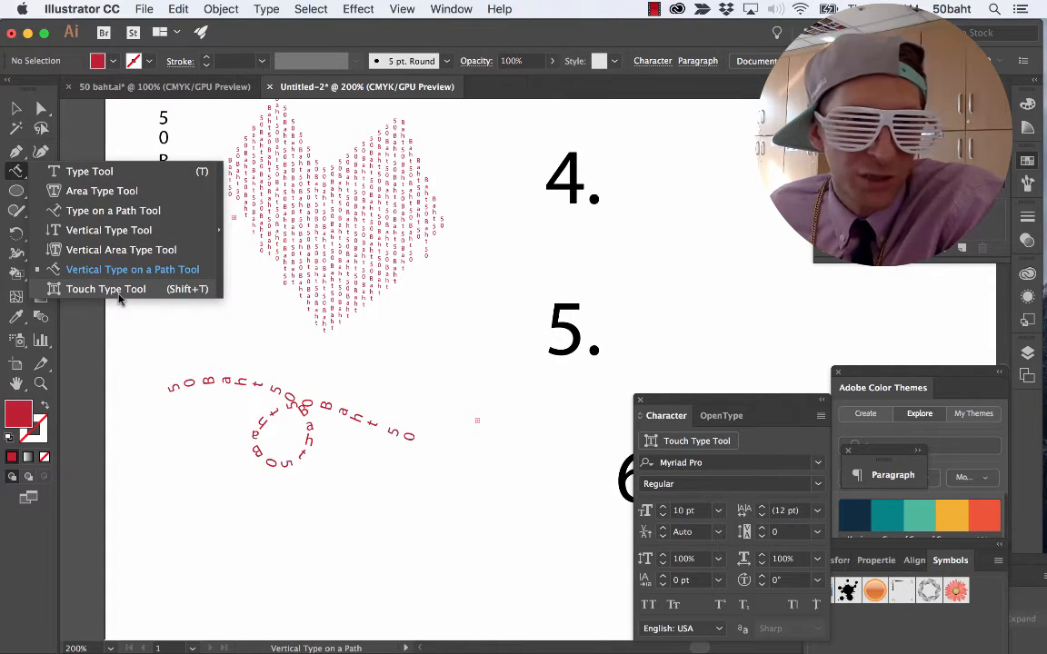
left_click(17, 169)
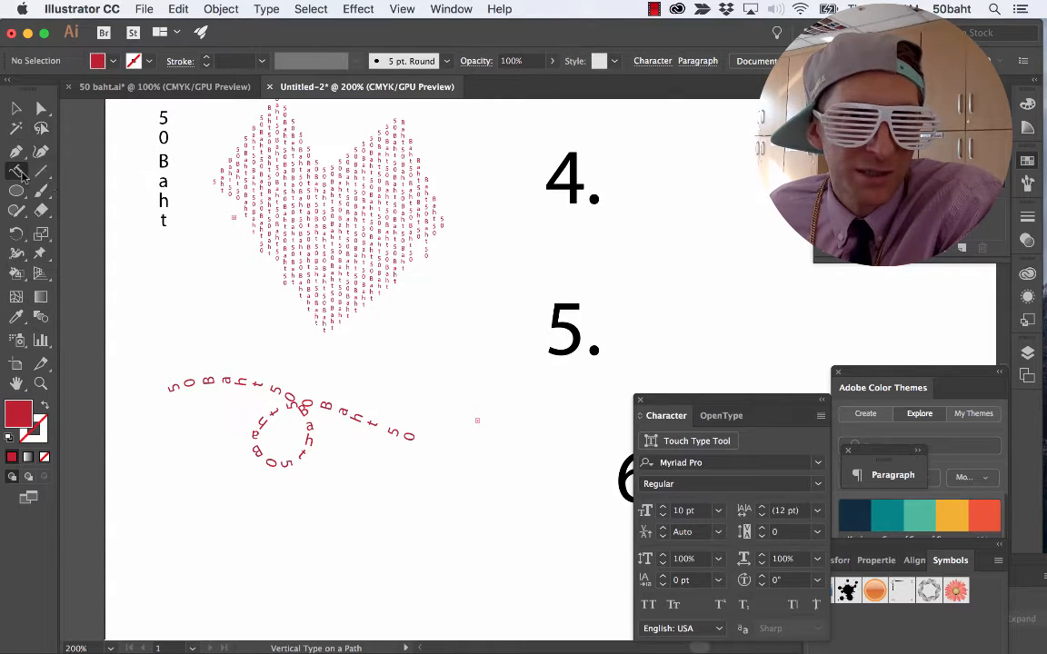
scroll(268, 424, "down", 3)
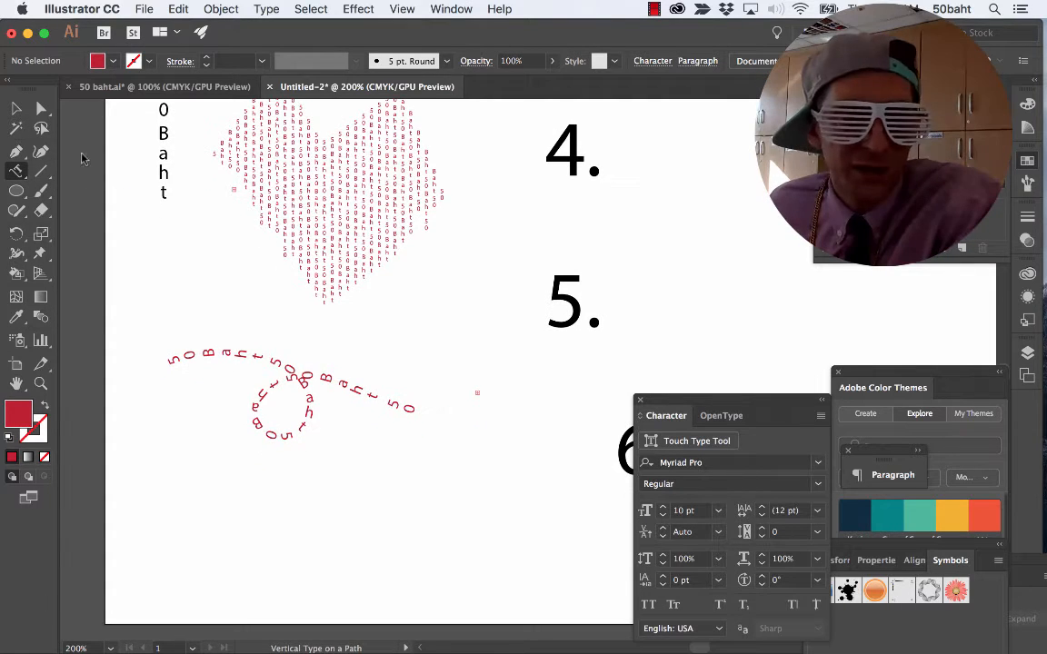
left_click_drag(16, 170, 89, 170)
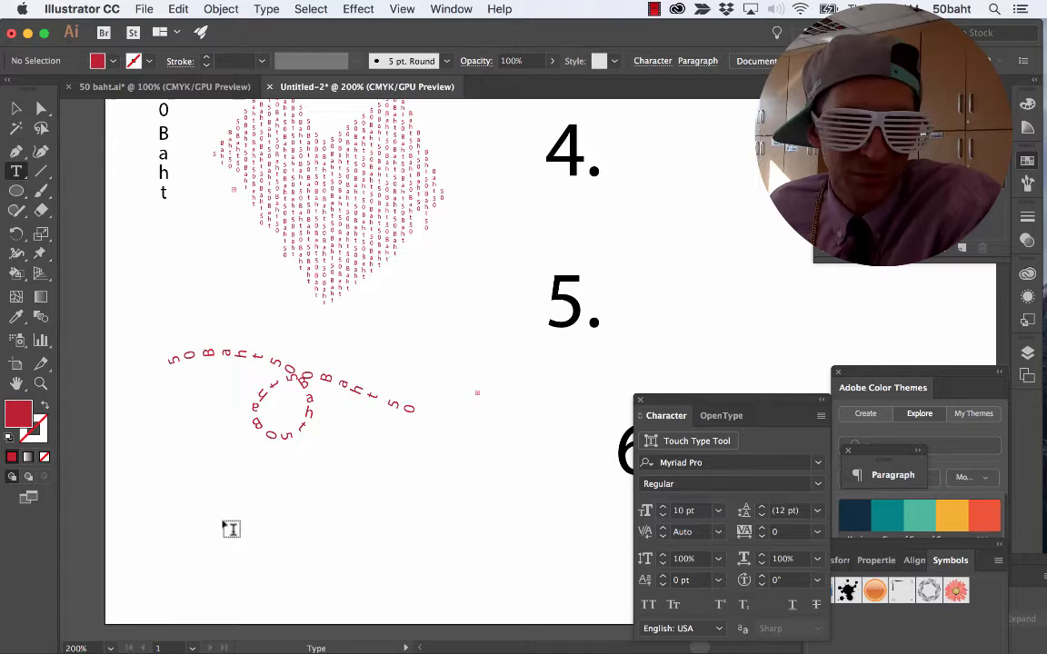
left_click(186, 514)
type("50")
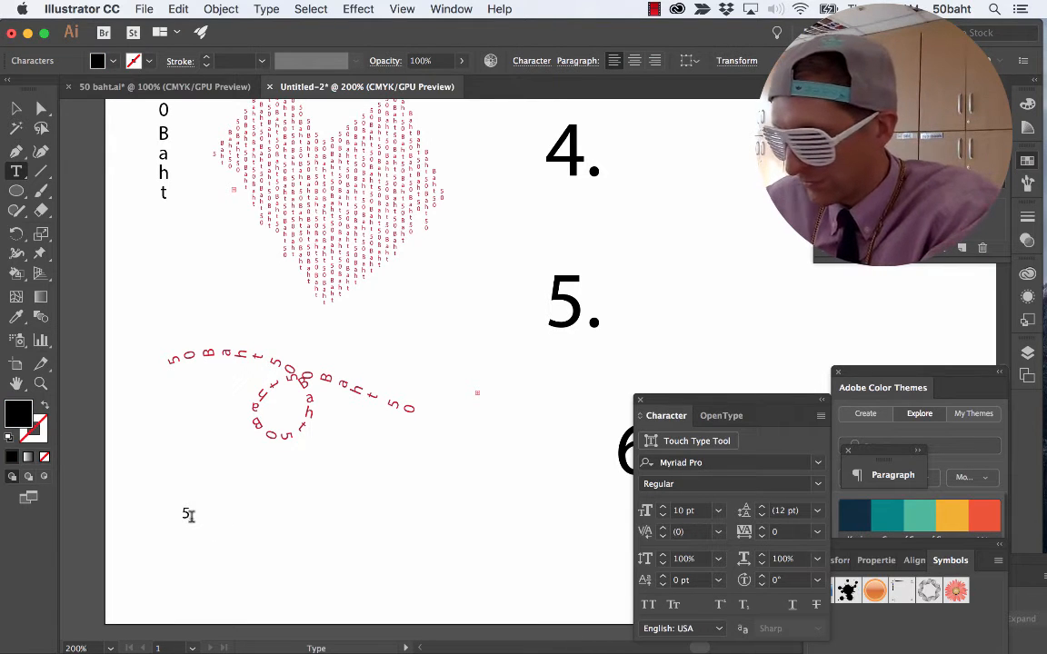
type(" BAHT")
Set the whole "50 BAHT" text to 48 pt.
key("ctrl+a")
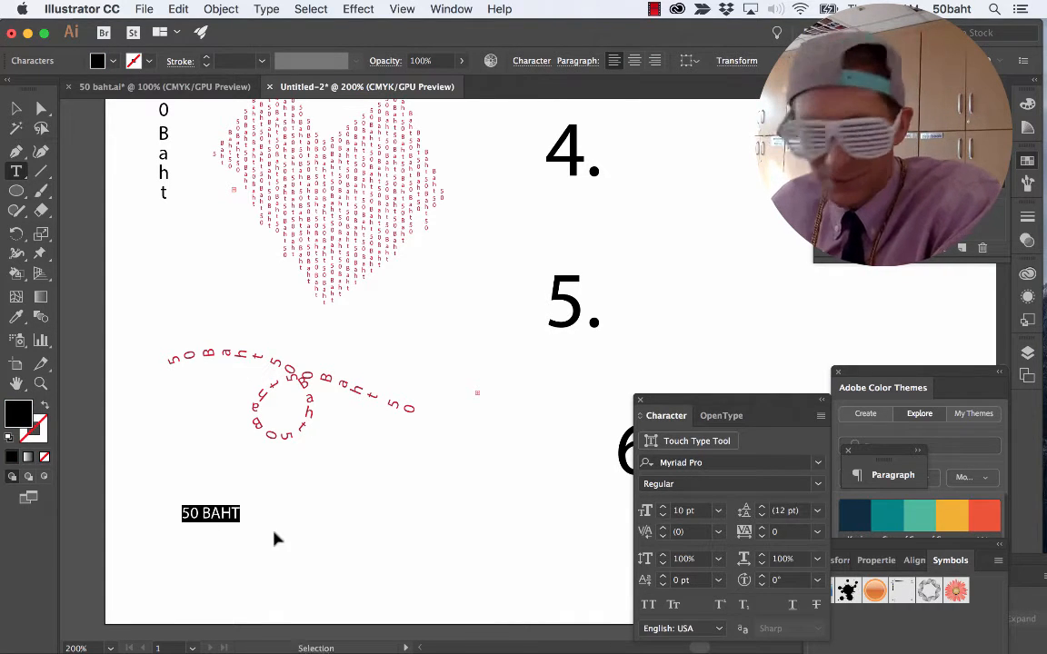
left_click(718, 510)
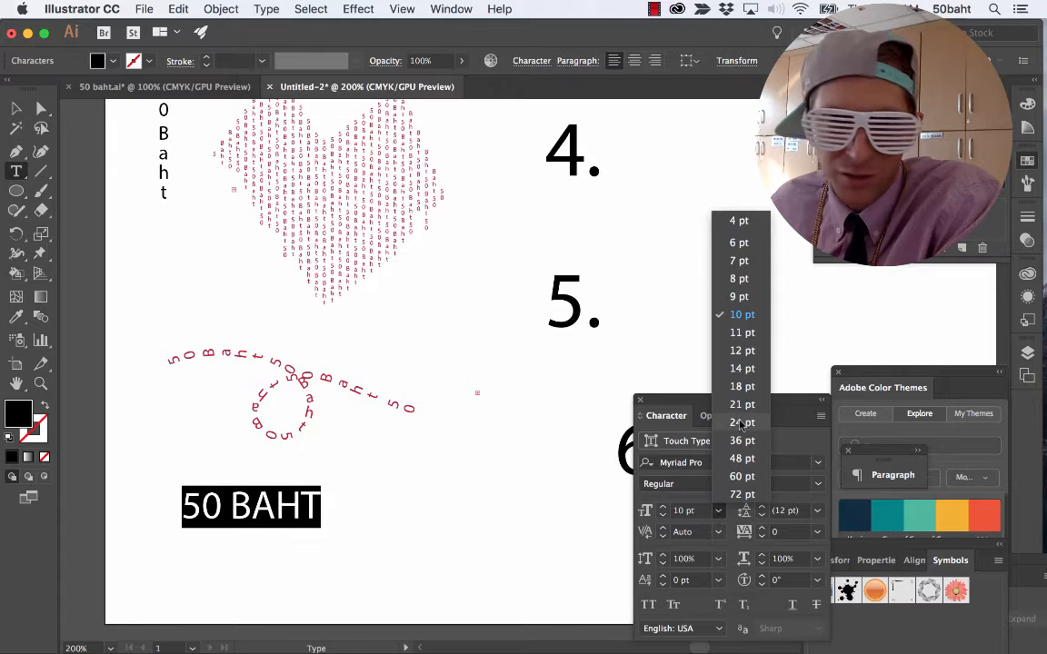
left_click(743, 460)
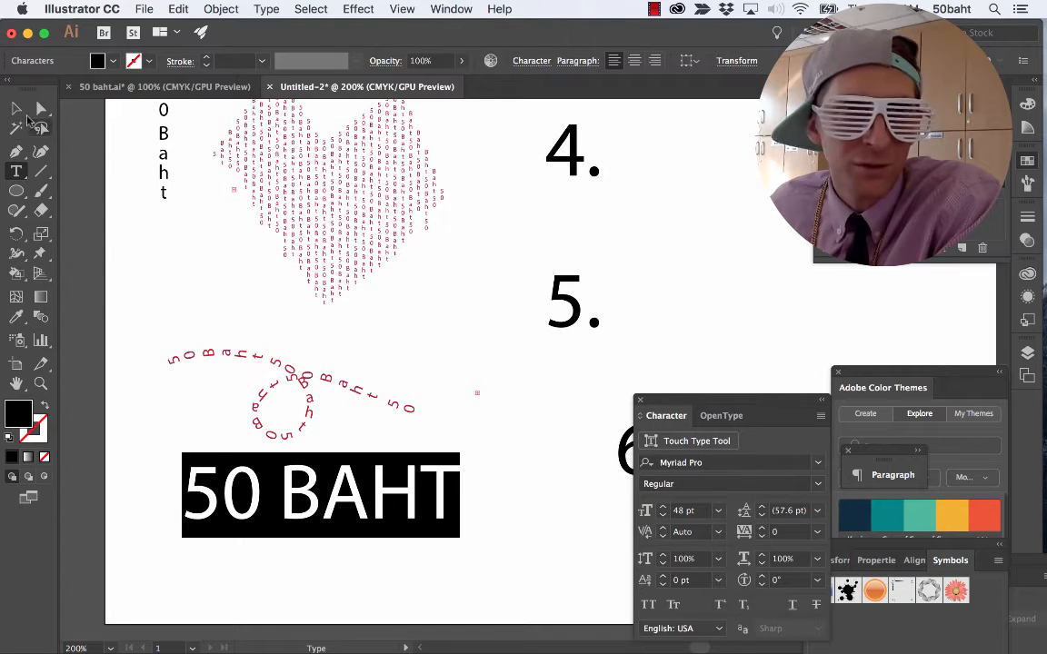
Fill the "50 BAHT" text with light red and move it slightly down, away from the looped text.
left_click(115, 61)
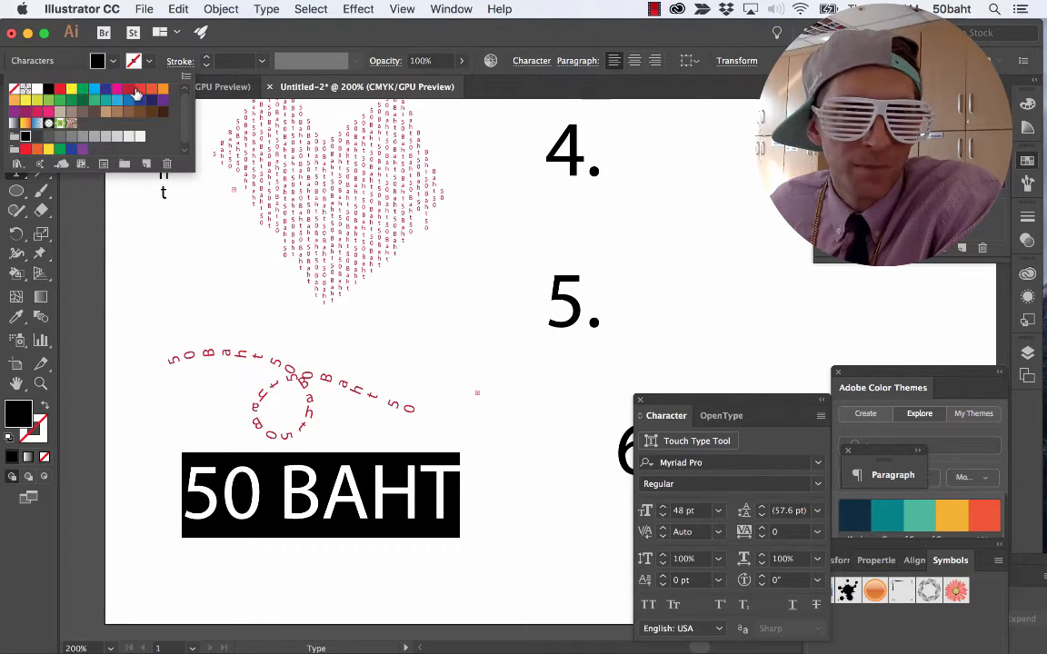
left_click(137, 90)
left_click(264, 472)
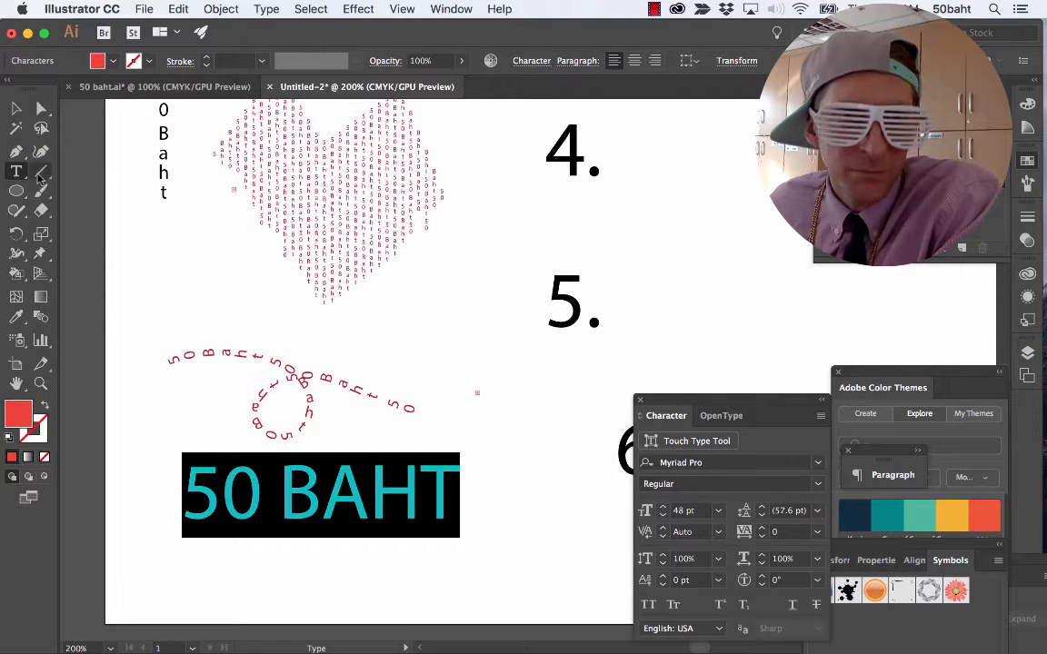
left_click(16, 108)
left_click_drag(303, 502, 310, 533)
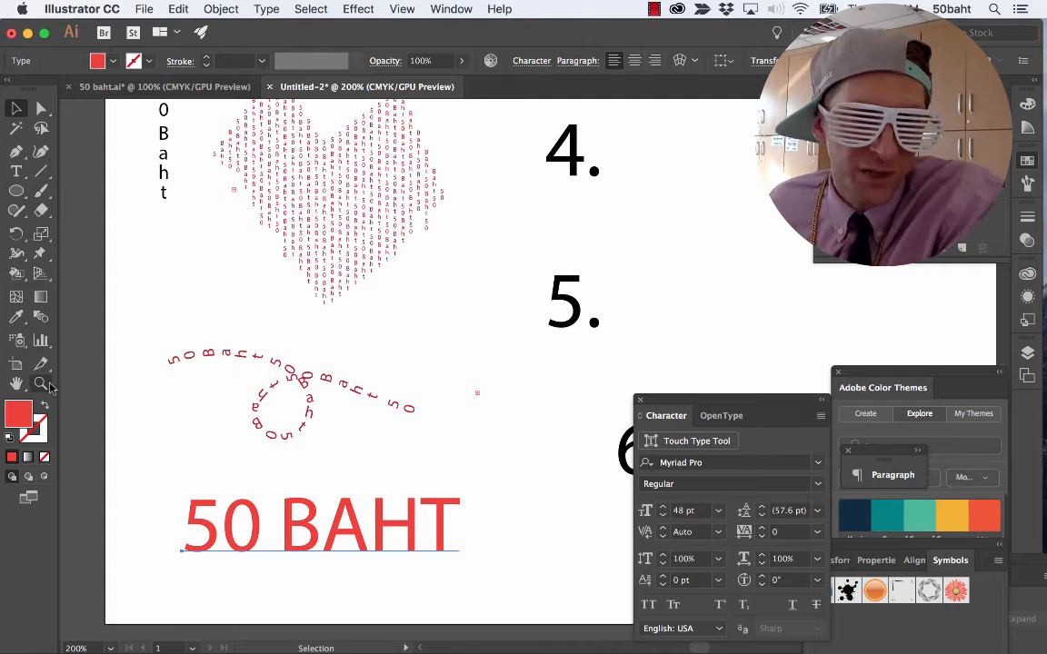
Lower the B of "50 BAHT" below the baseline and enlarge the 0 to about 129% with the Touch Type tool.
left_click(17, 174)
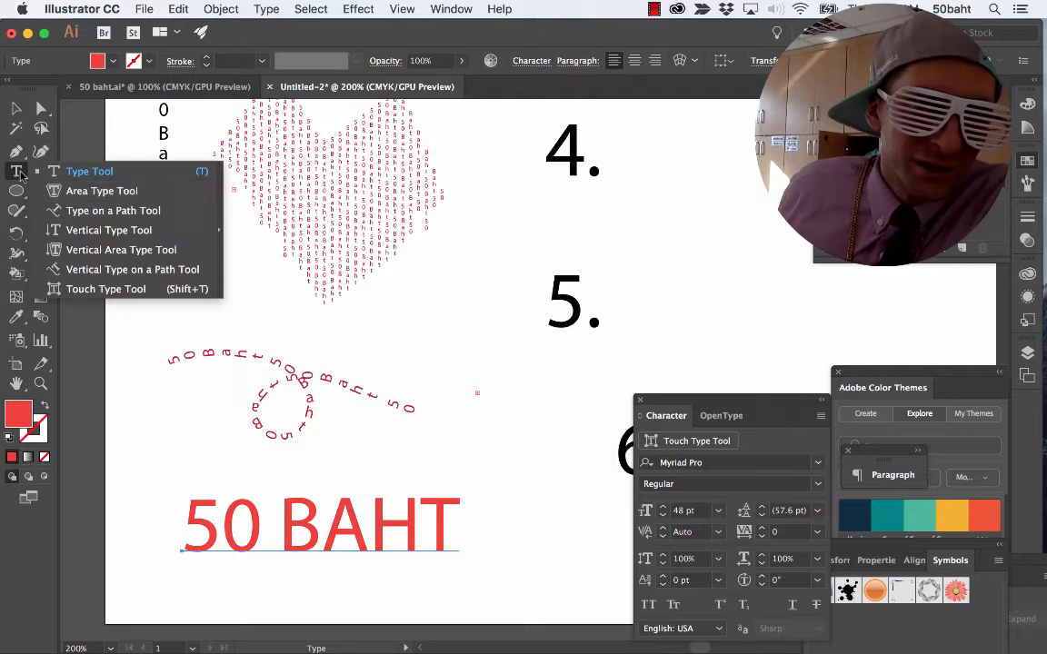
left_click(84, 291)
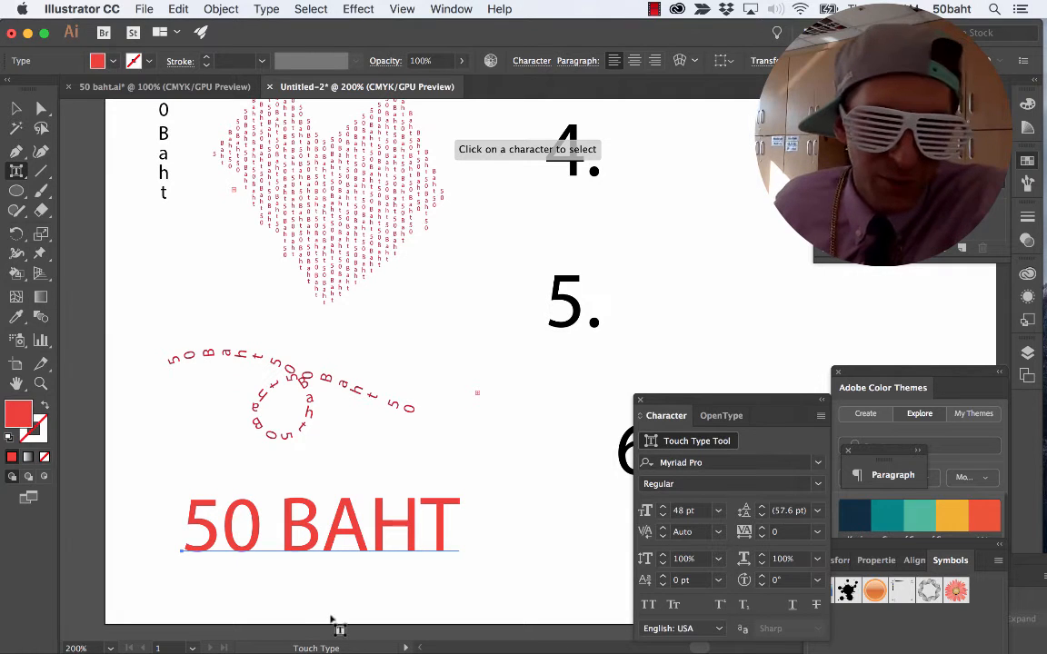
left_click(305, 532)
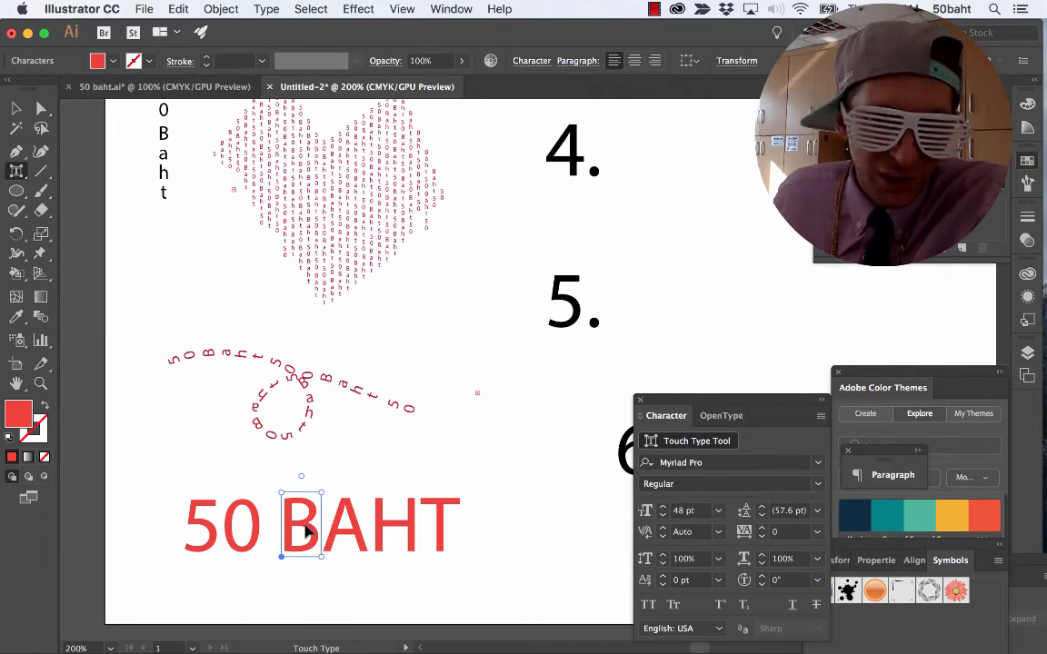
key("super+equal")
key("super+equal")
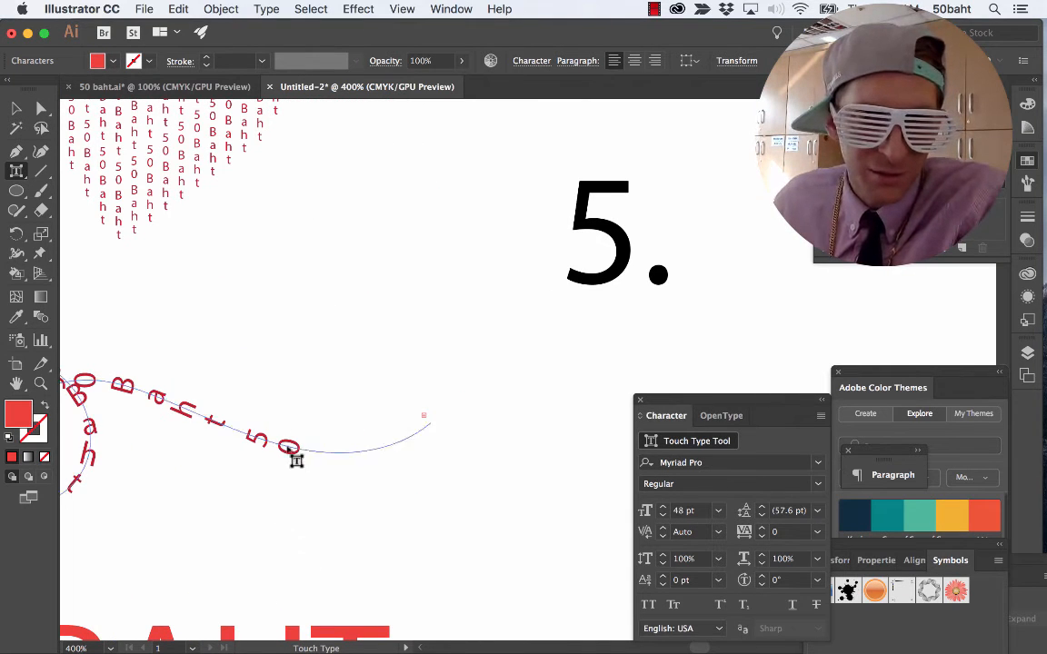
left_click(311, 422)
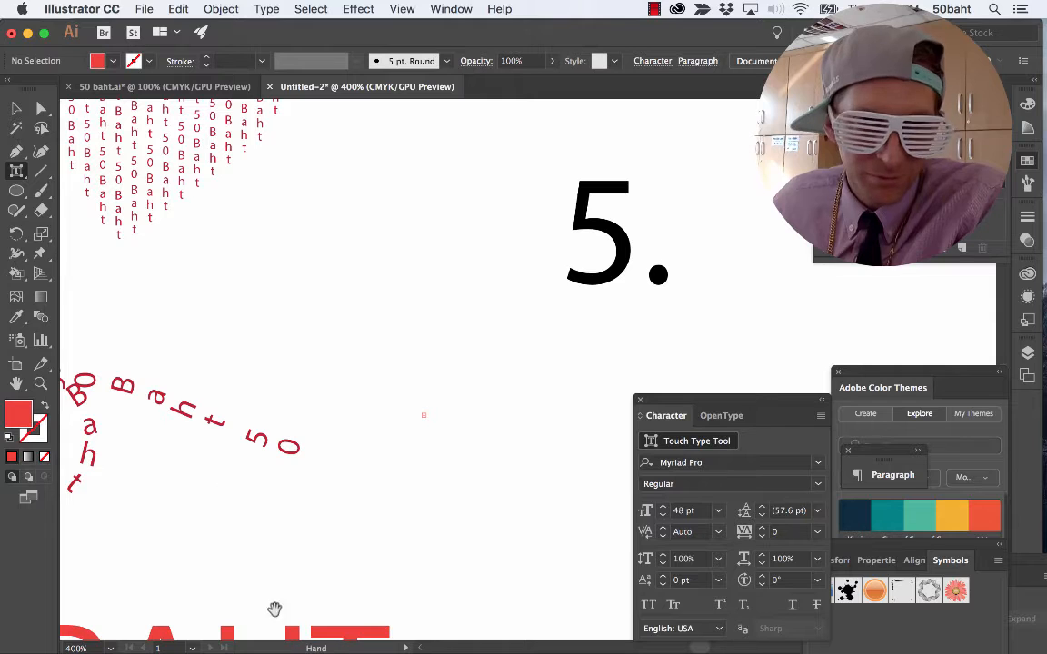
scroll(409, 549, "down", 5)
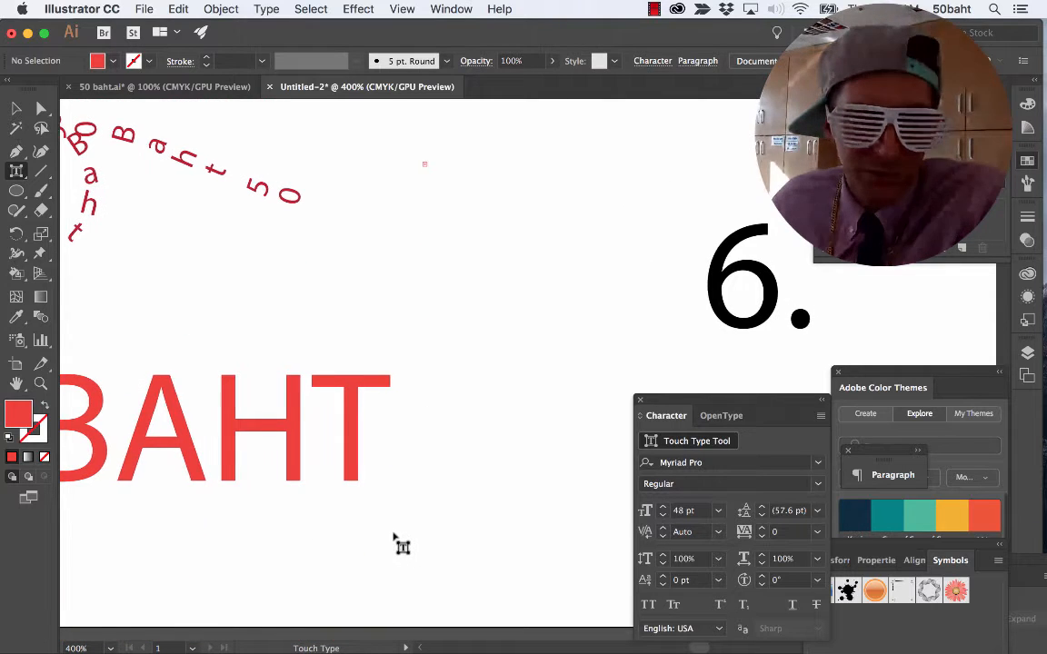
scroll(404, 546, "left", 5)
scroll(401, 545, "down", 3)
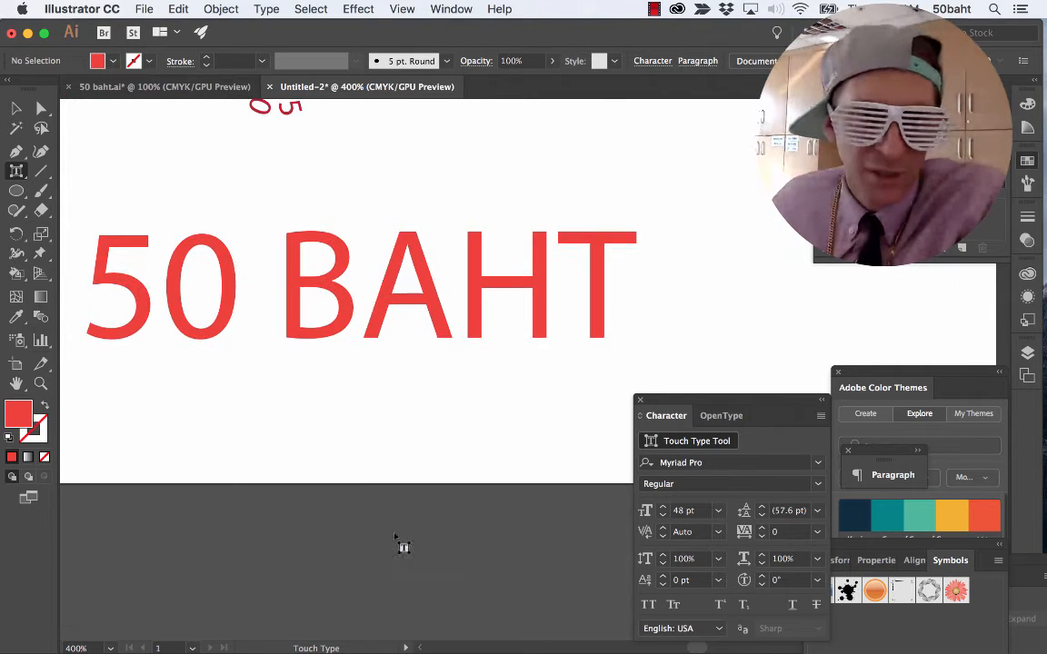
left_click(297, 320)
left_click_drag(297, 320, 282, 367)
left_click(219, 334)
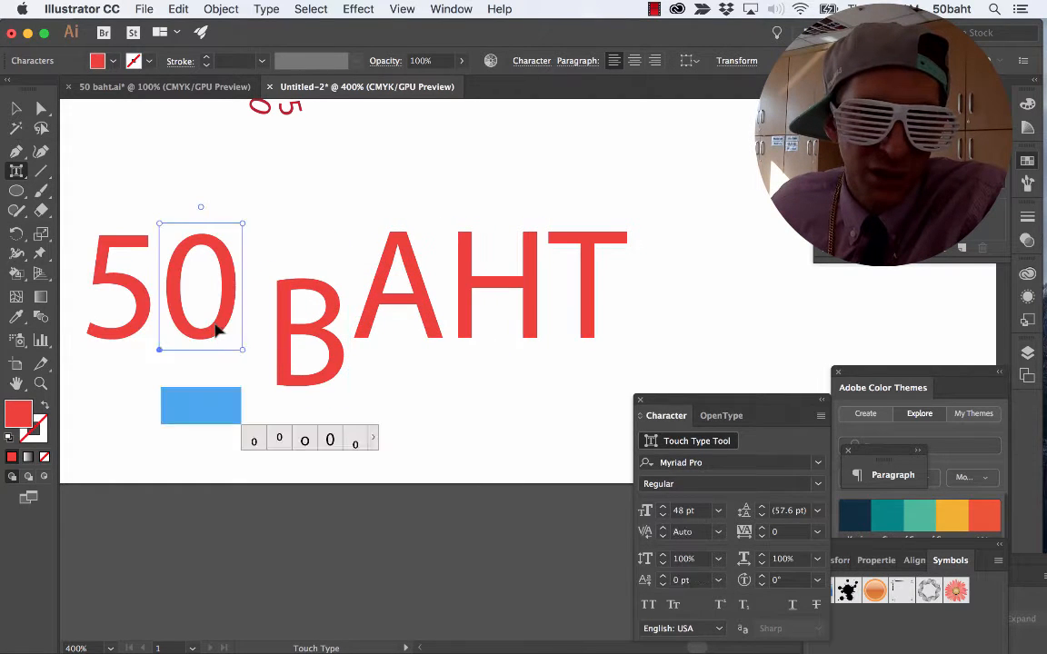
left_click_drag(245, 225, 270, 190)
Shift the A and the H slightly left toward the B, and lower the T about 16 pt below the baseline.
left_click(408, 292)
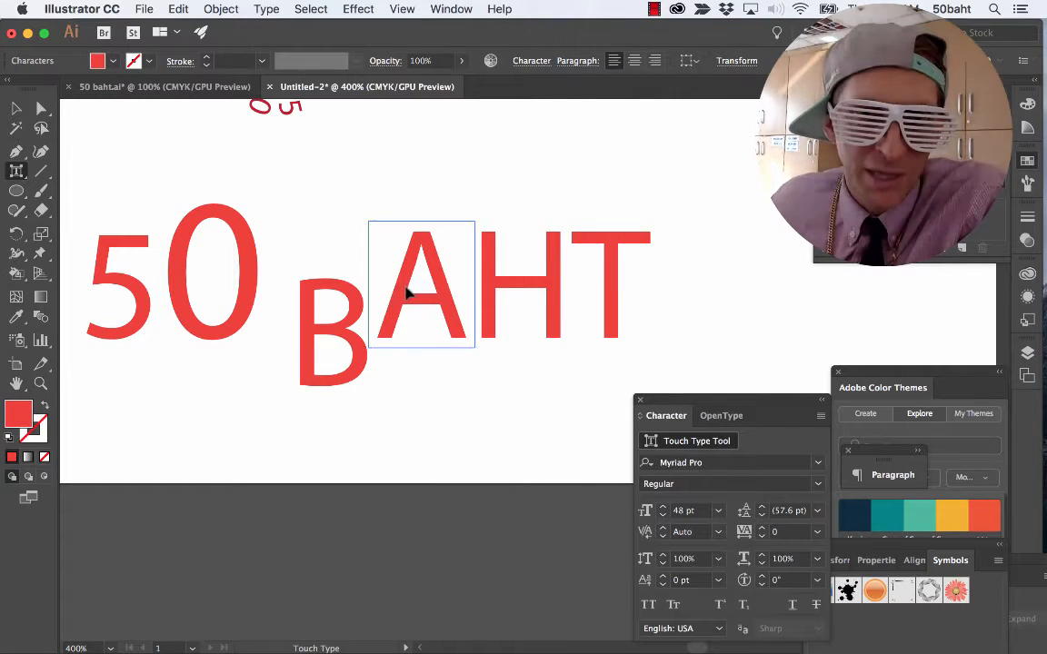
left_click_drag(409, 291, 395, 291)
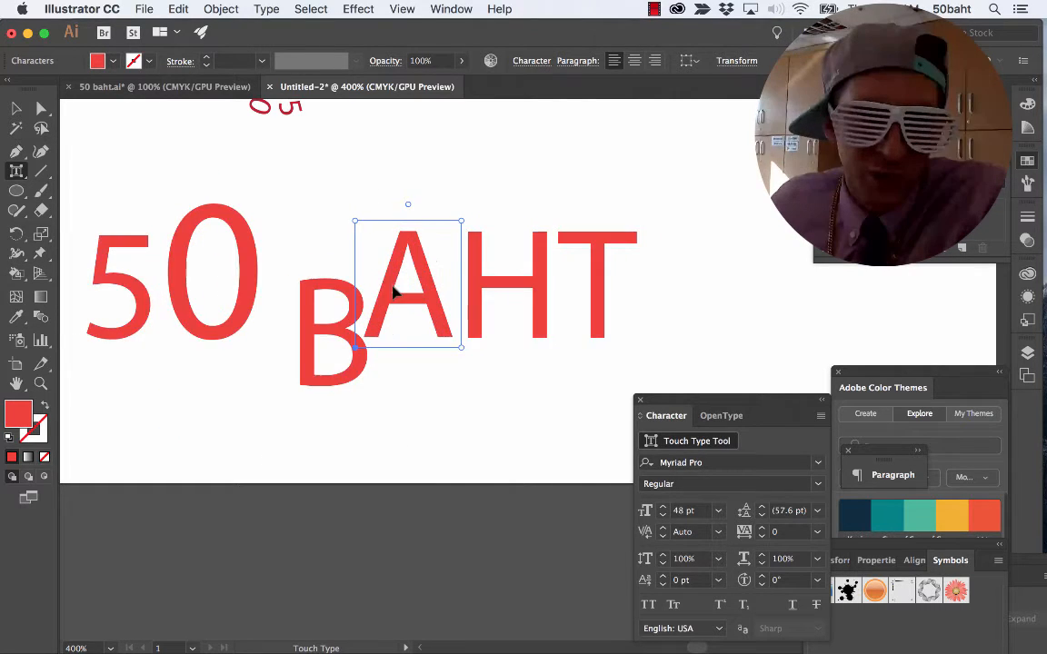
left_click(478, 295)
left_click_drag(479, 295, 468, 301)
left_click(589, 297)
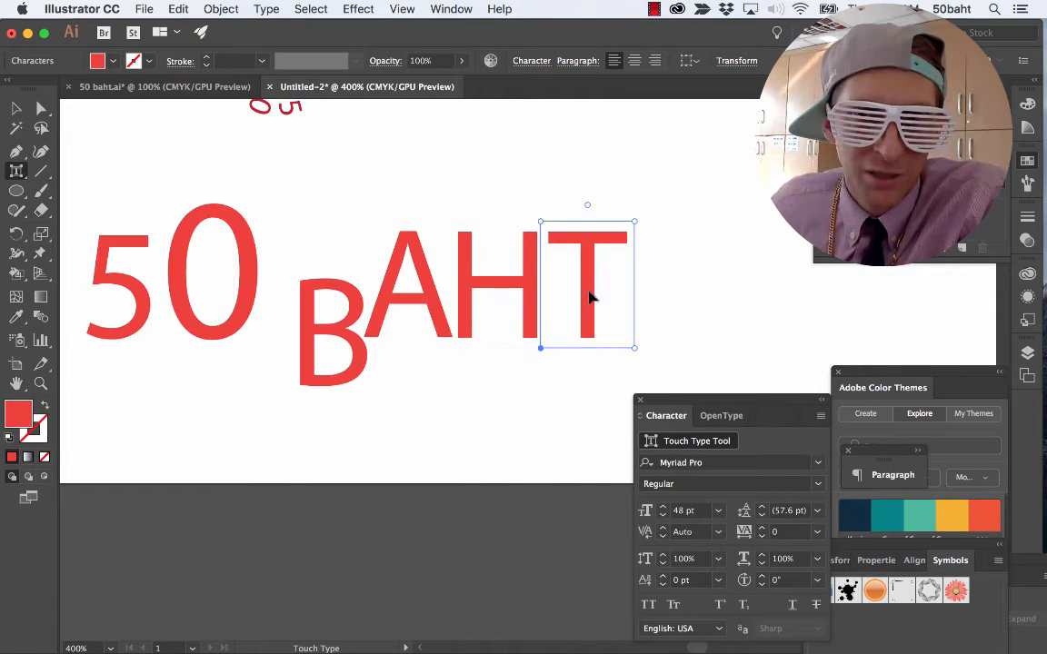
left_click_drag(589, 297, 593, 350)
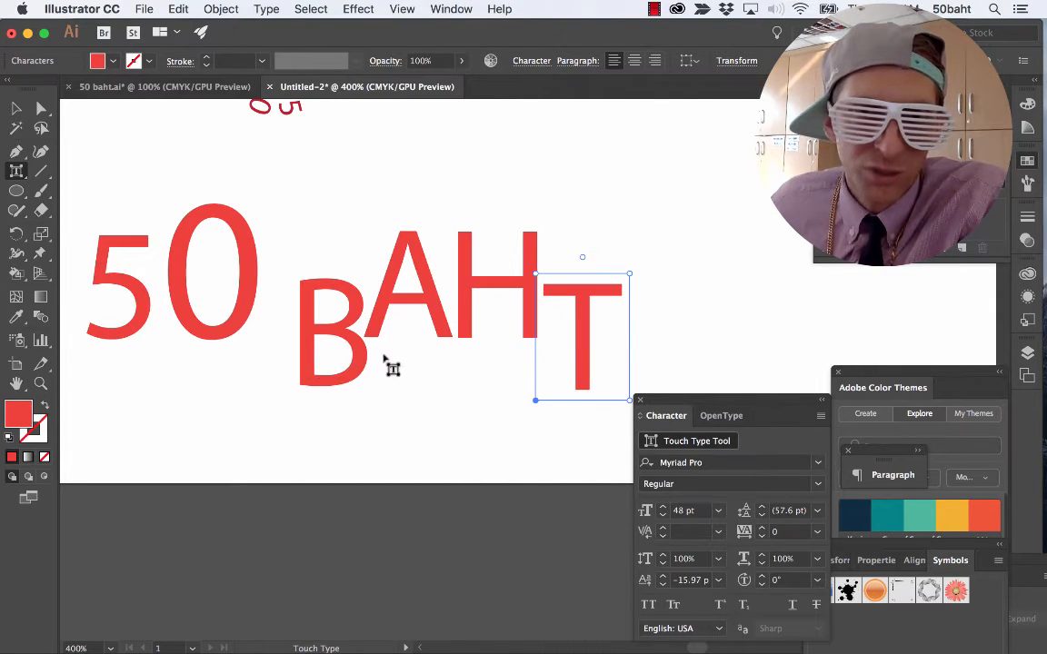
Move the 5 slightly right and down and tilt it clockwise with the Touch Type tool.
left_click(128, 299)
left_click_drag(128, 299, 137, 303)
left_click_drag(125, 217, 170, 248)
Rotate the 0 about 15° counterclockwise, move it down and left beside the 5, and deselect it.
left_click(214, 352)
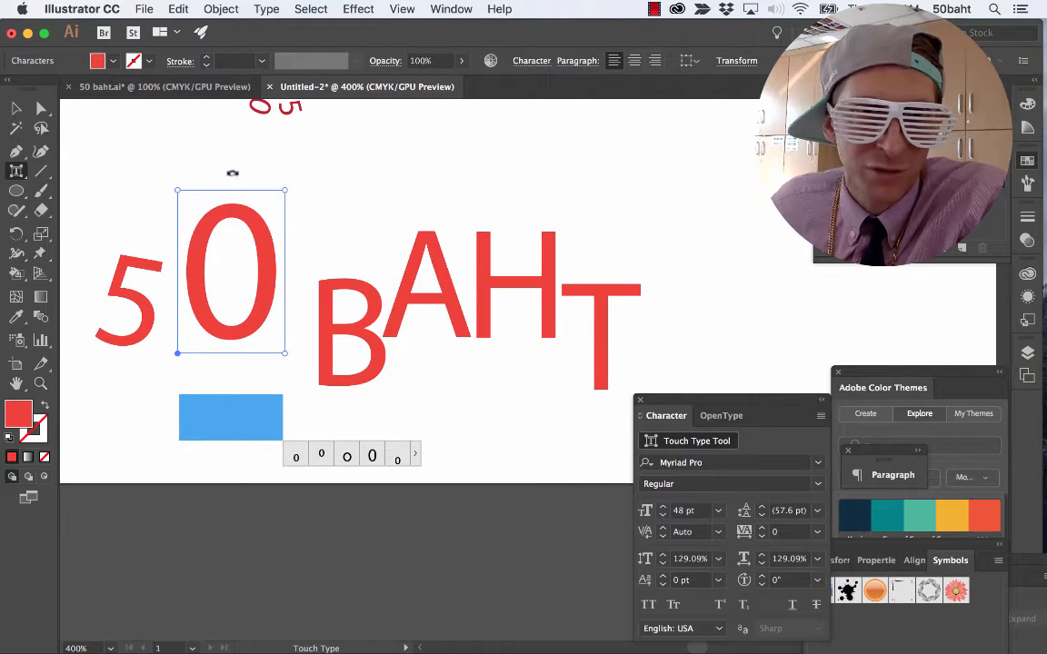
left_click_drag(233, 172, 209, 179)
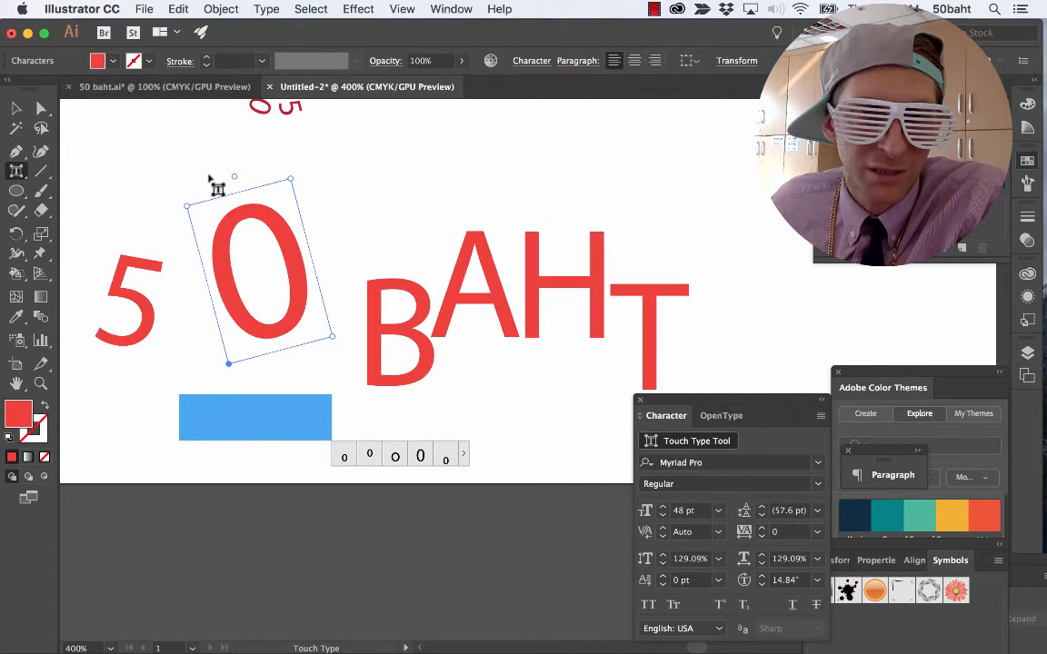
left_click_drag(211, 244, 162, 304)
left_click(168, 208)
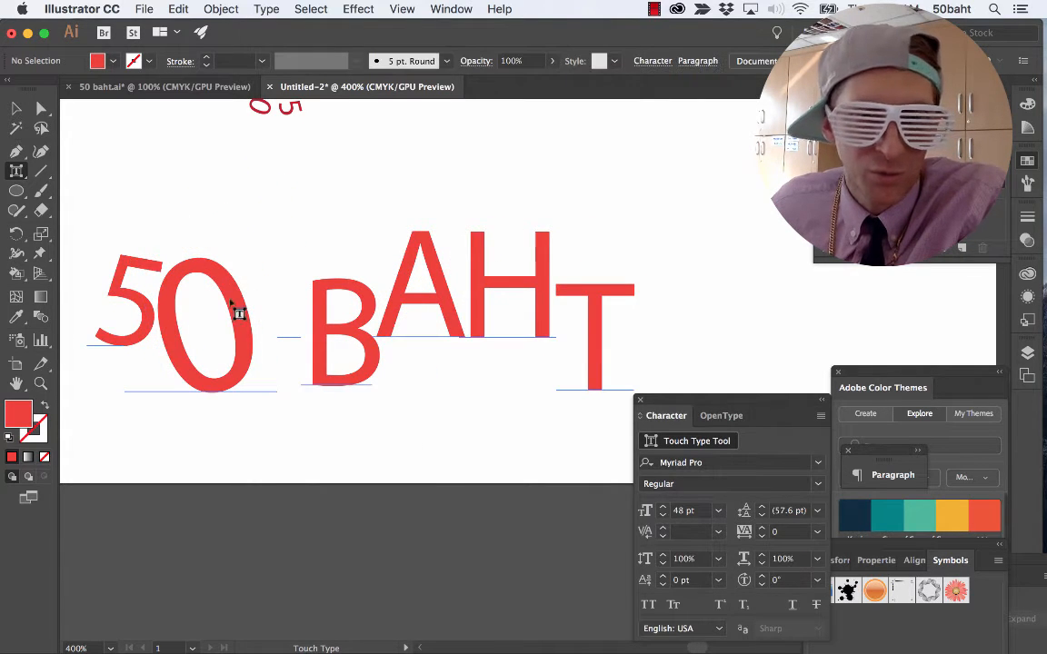
scroll(320, 287, "right", 1)
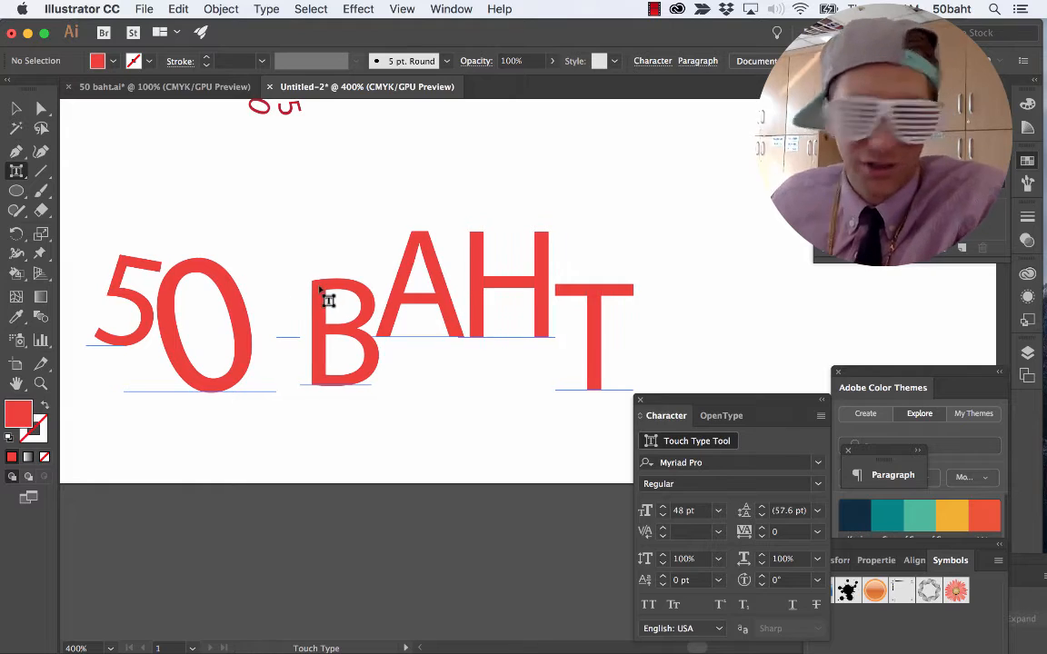
Bring number 2 into view, examine the banknote picture in Firefox and the 50 baht.ai example in Illustrator, and return to the untitled document.
key("super+minus")
key("super+minus")
key("space")
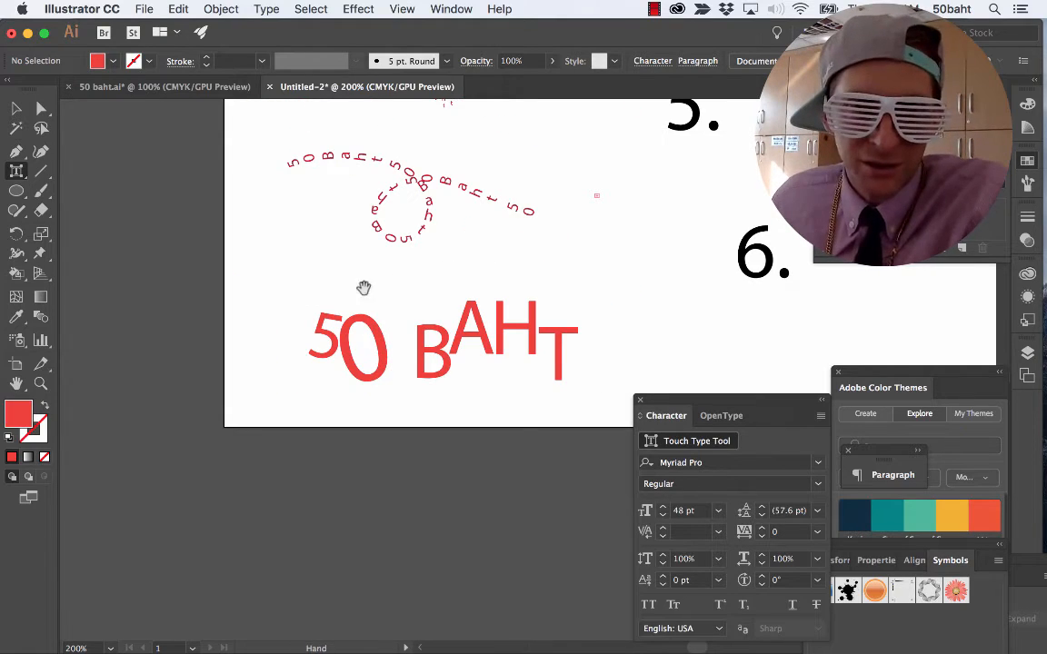
left_click_drag(581, 252, 382, 520)
left_click_drag(442, 257, 344, 490)
left_click_drag(385, 286, 273, 418)
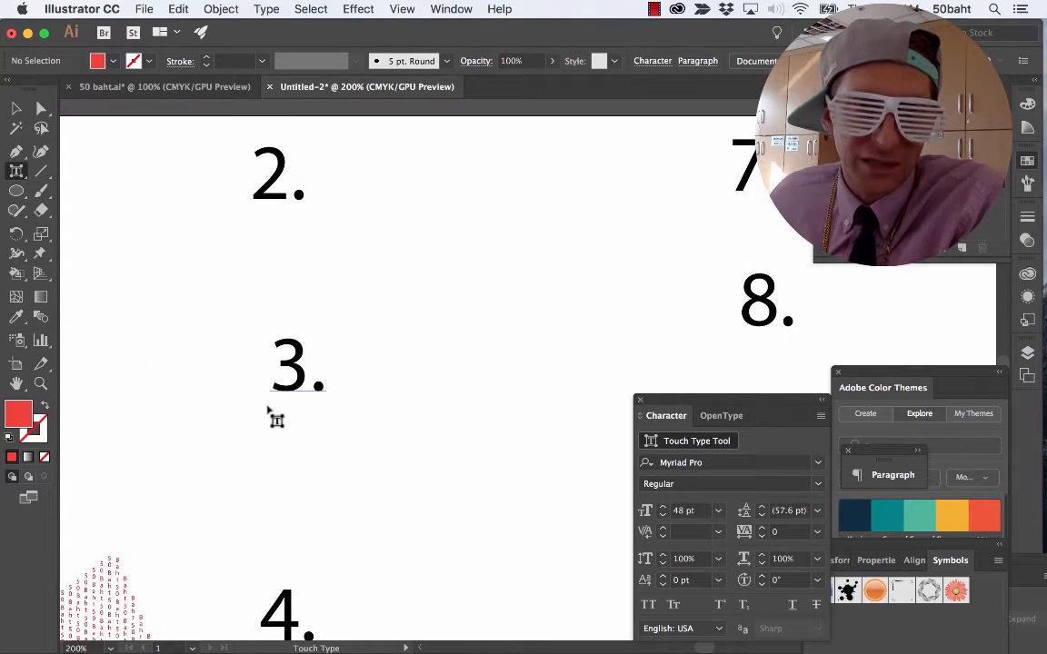
key("v")
key("super+Tab")
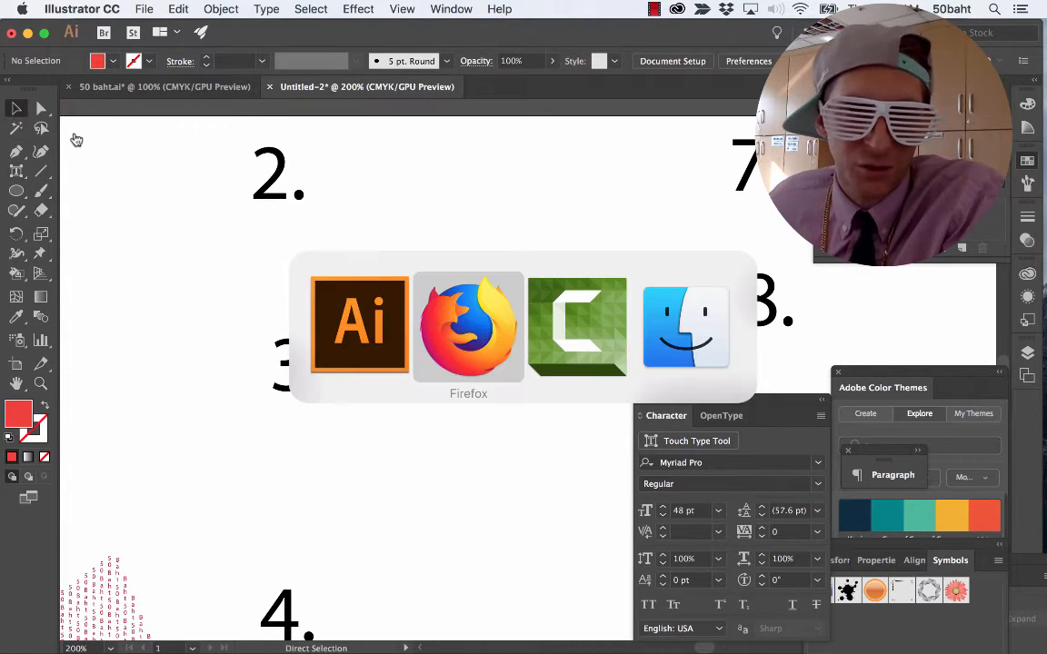
left_click(354, 325)
left_click(159, 86)
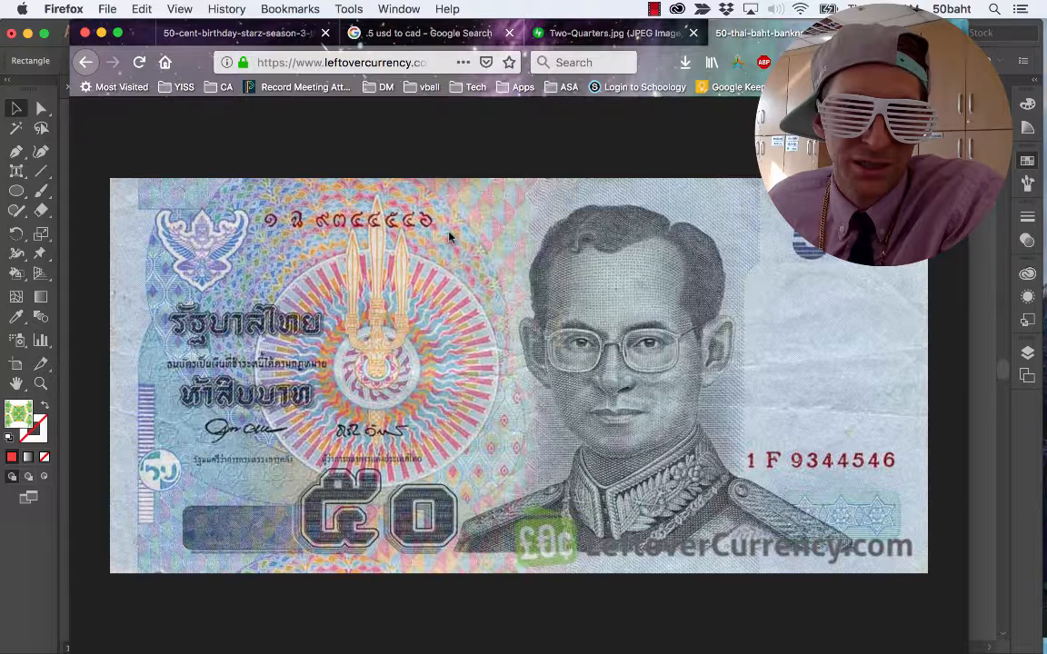
key("super+Tab")
key("super+Tab")
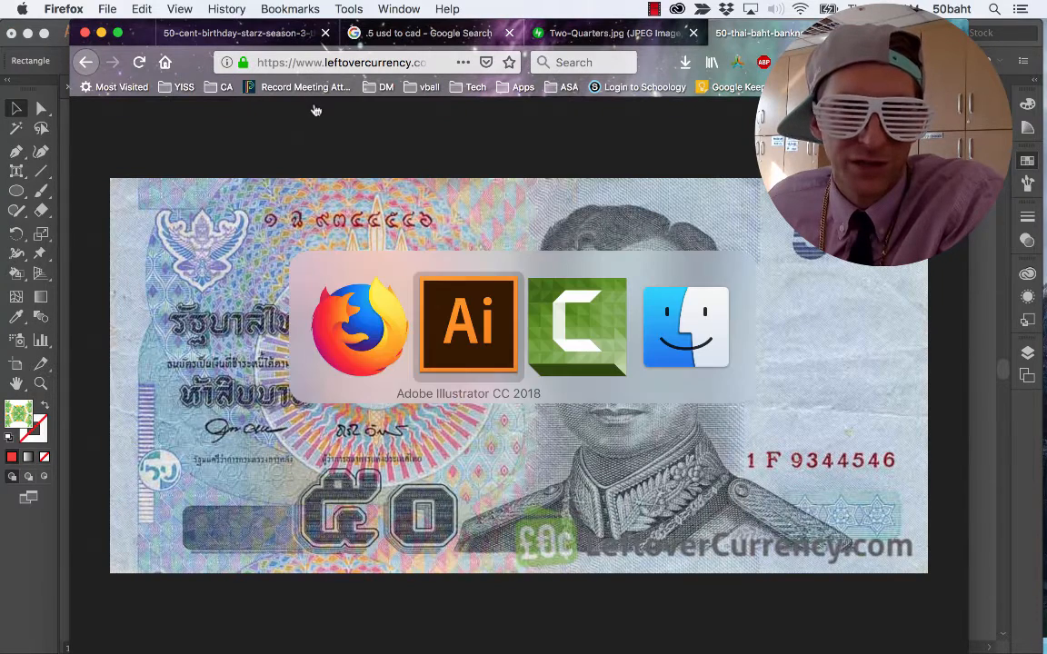
left_click(430, 322)
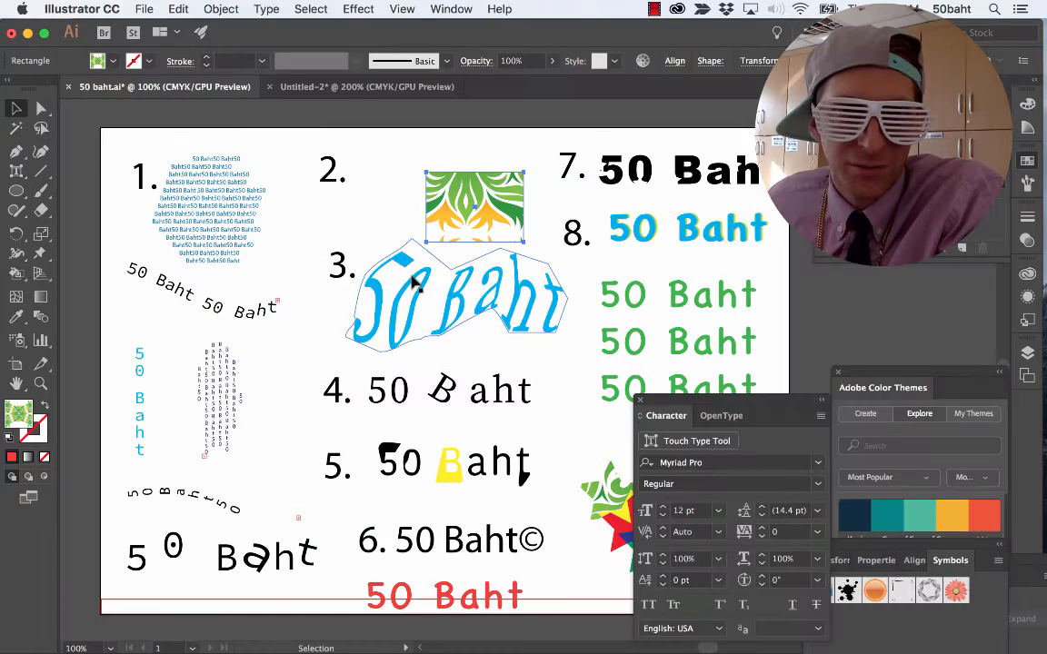
left_click(362, 88)
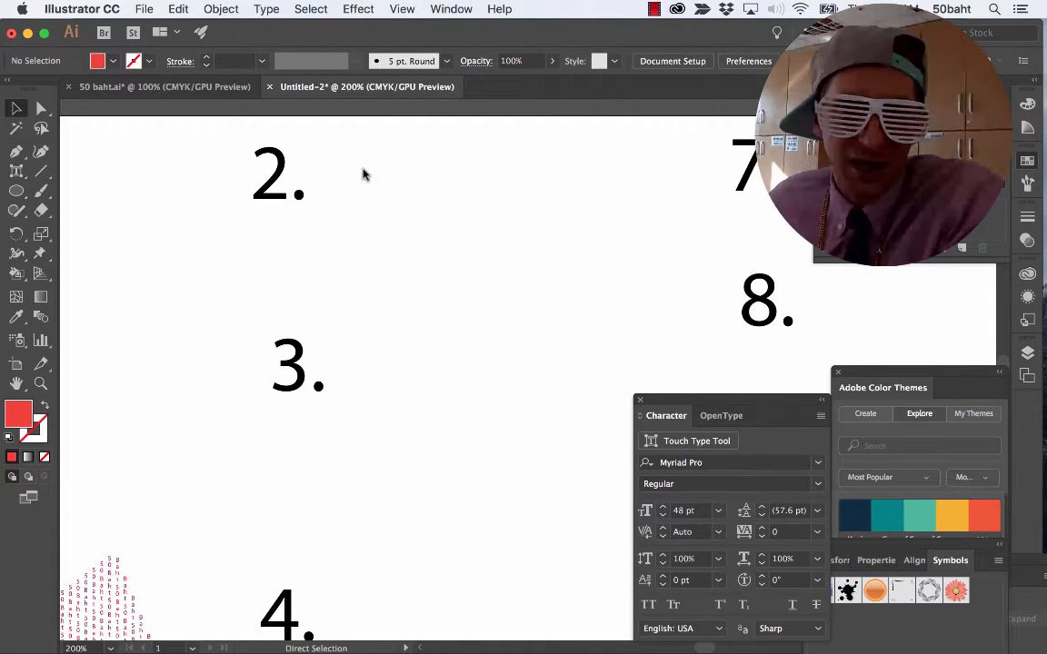
Save the document as TEXT TUTORIAL in Adobe Illustrator format in the Downloads folder.
key("super+s")
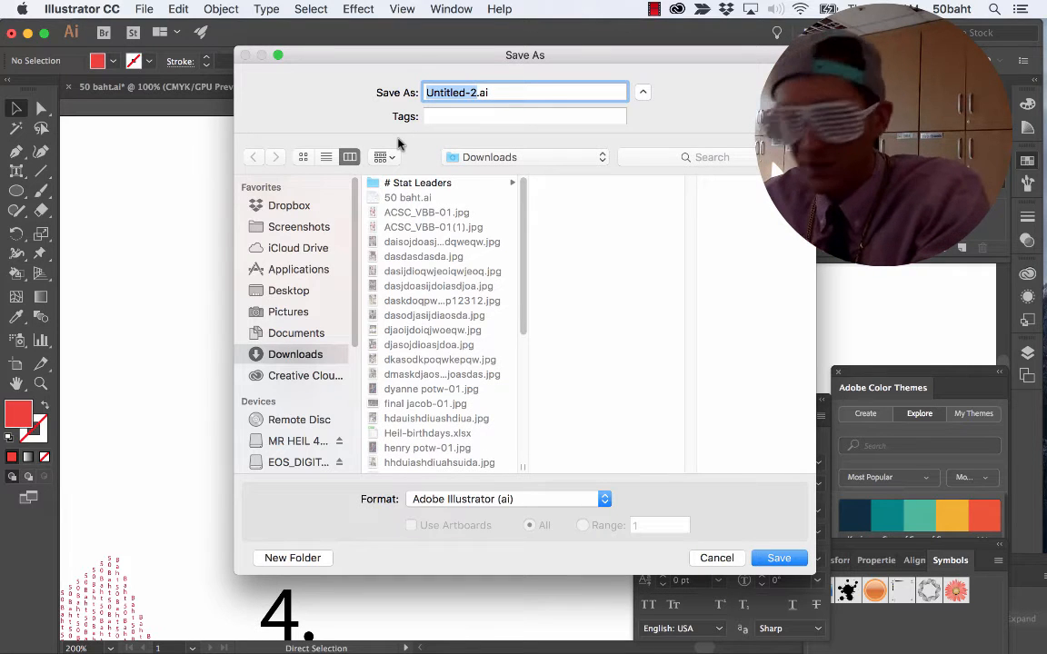
type("T")
type("EXT TUT")
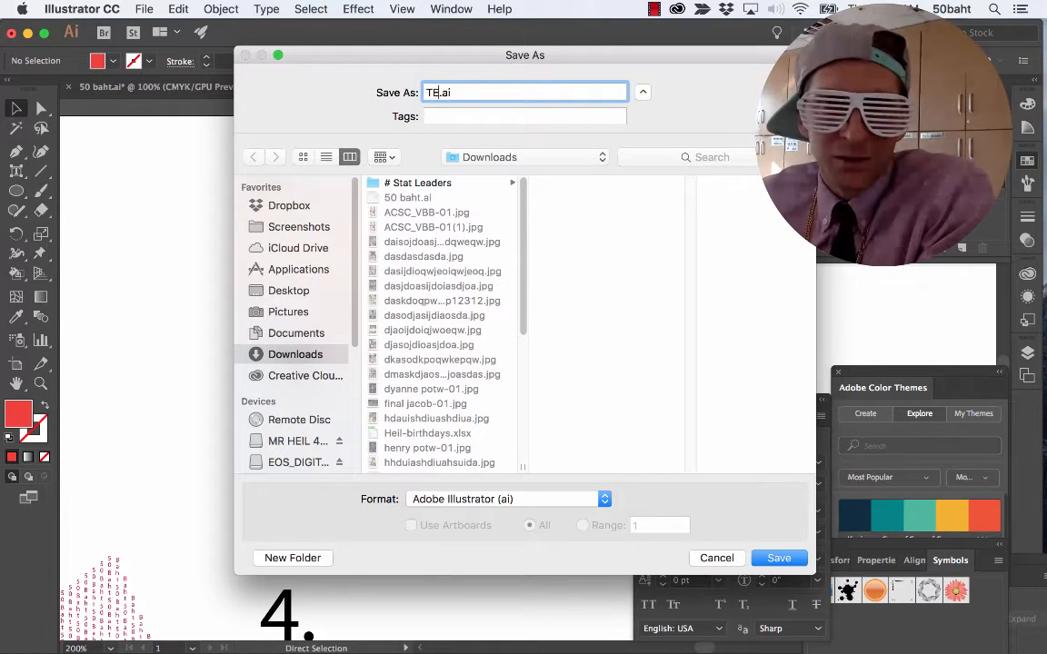
type("ORIAL")
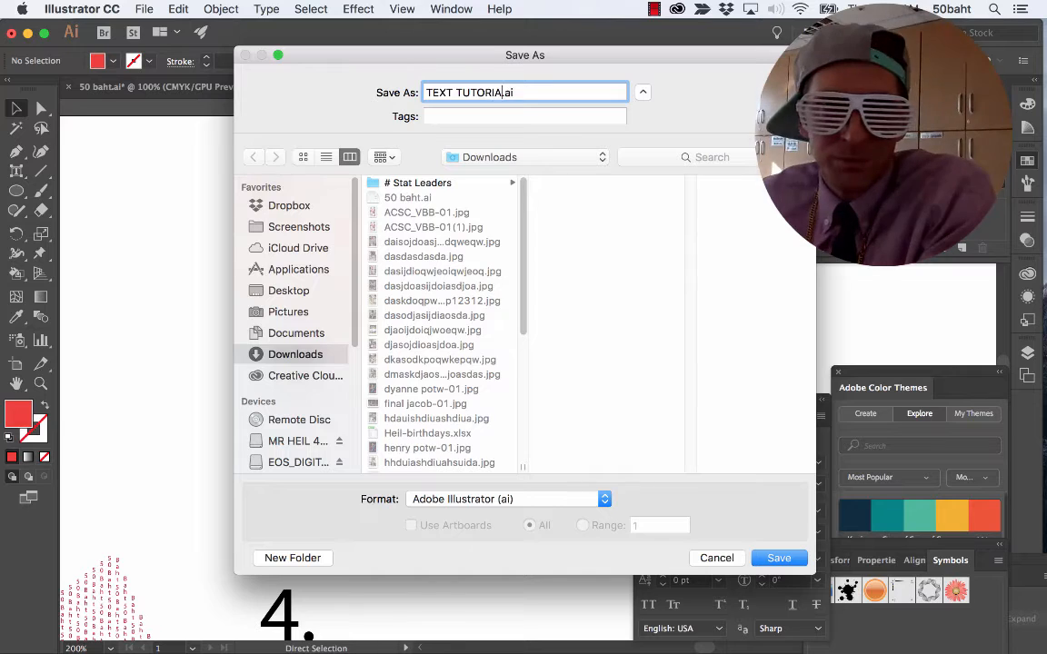
key("Return")
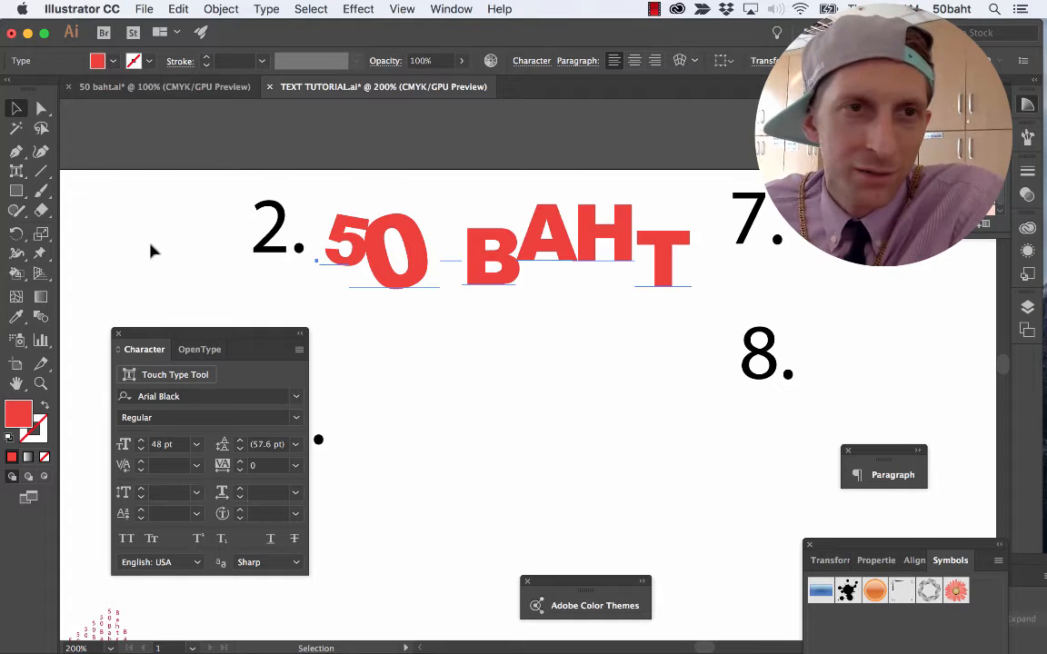
Draw a rectangle covering the whole red 50 BAHT text beside number 2 and fill it with yellow.
left_click(16, 190)
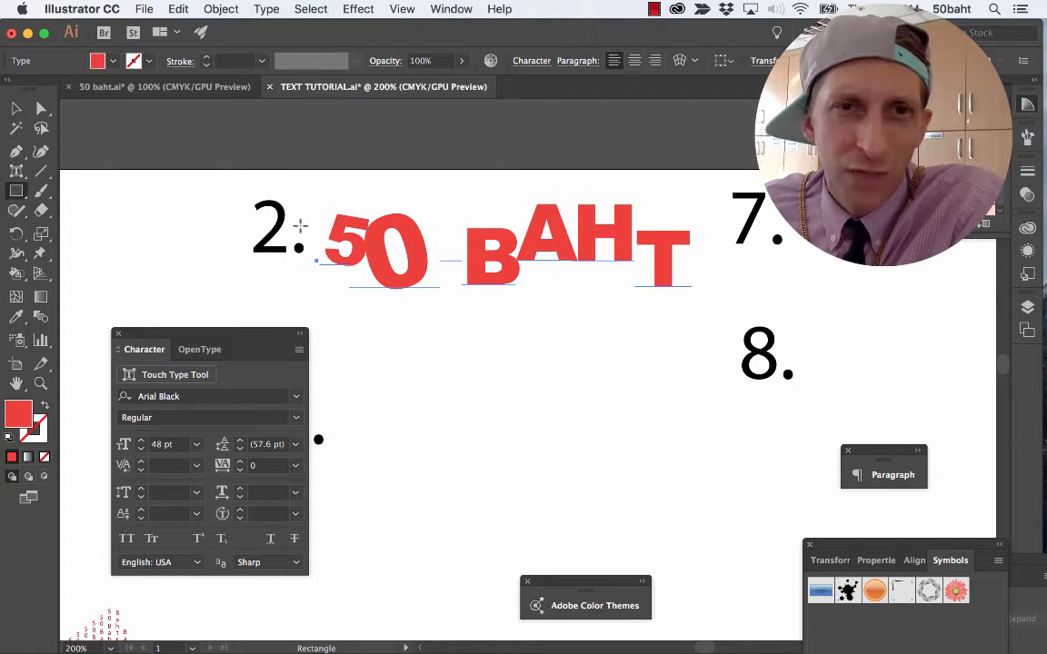
mouse_move(311, 189)
left_mouse_down()
mouse_move(670, 314)
mouse_move(710, 306)
mouse_move(705, 300)
mouse_move(705, 308)
left_mouse_up()
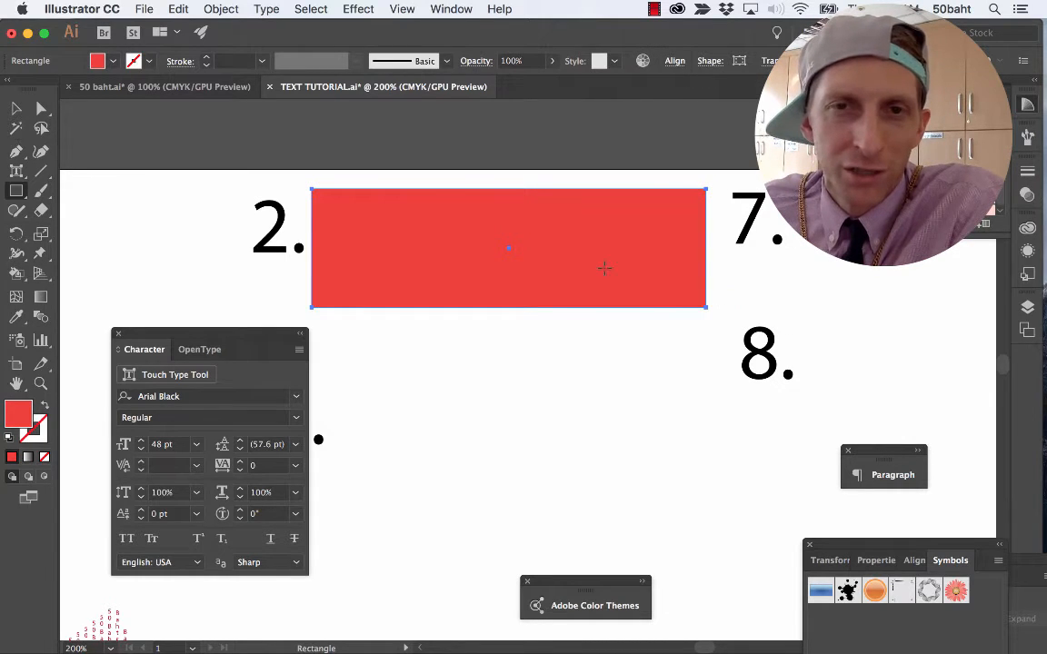
left_click(98, 61)
left_click(72, 89)
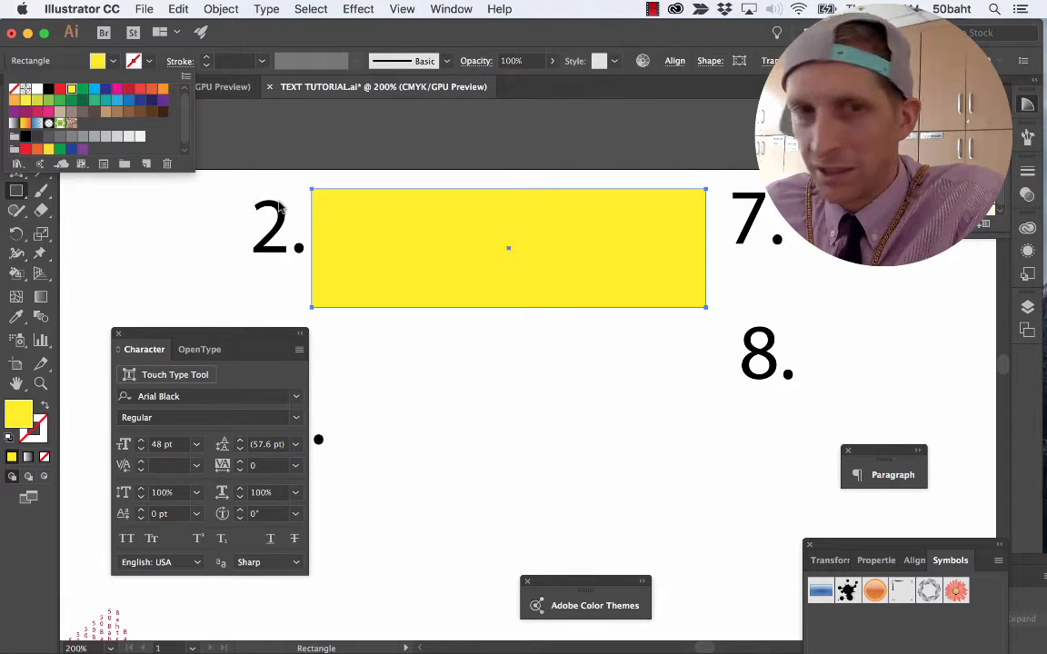
left_click(279, 208)
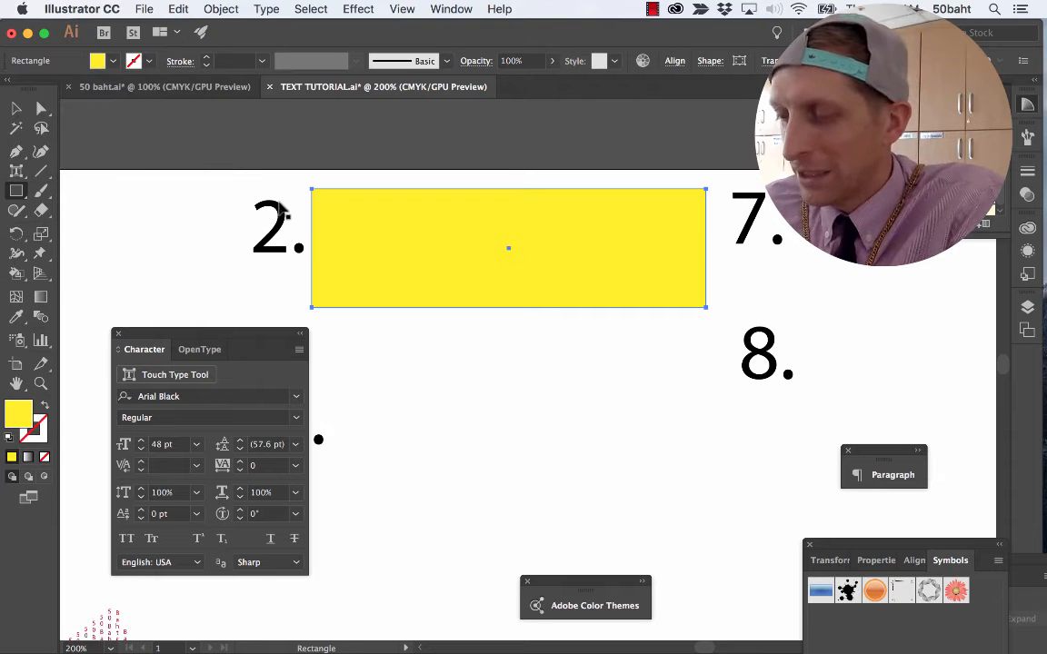
Paste a copy of the yellow rectangle in front of it and fill the copy with the green leaf pattern swatch.
key("ctrl+f")
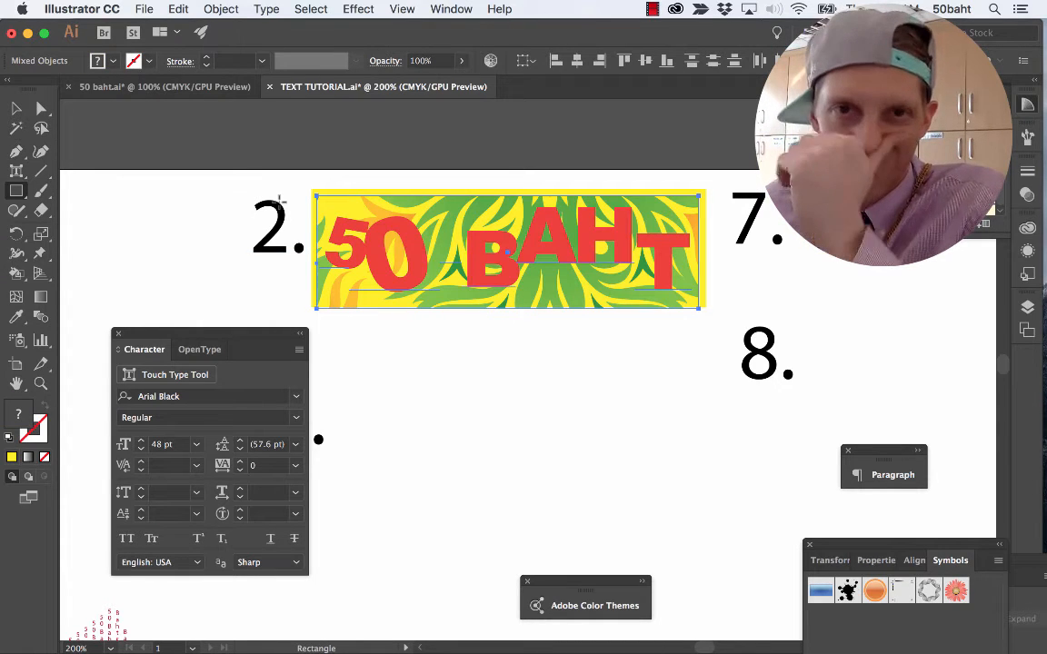
key("ctrl+z")
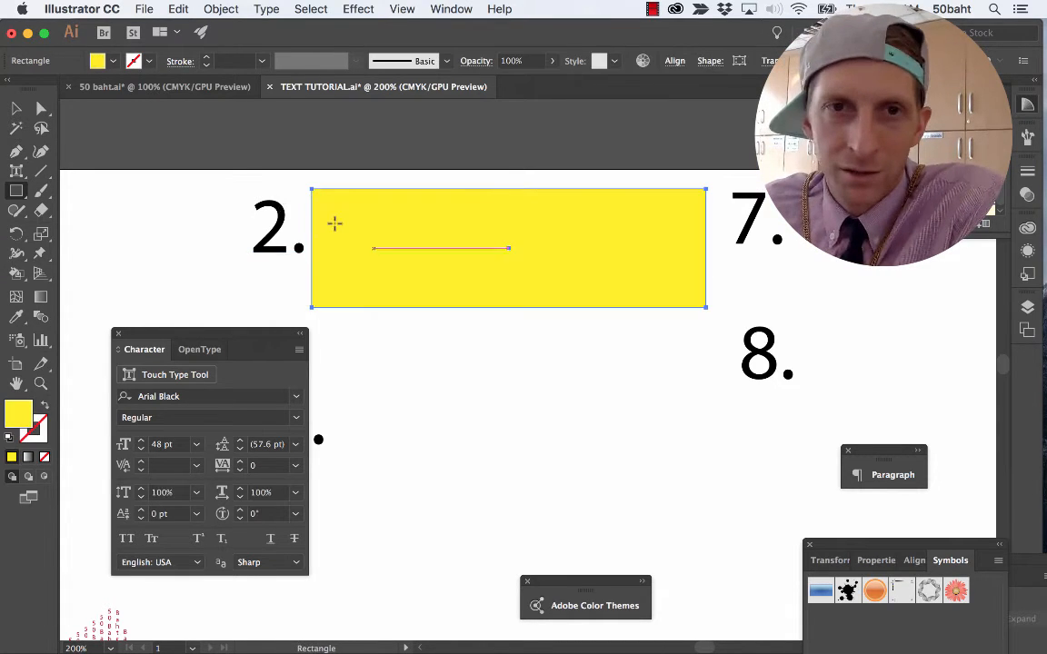
key("v")
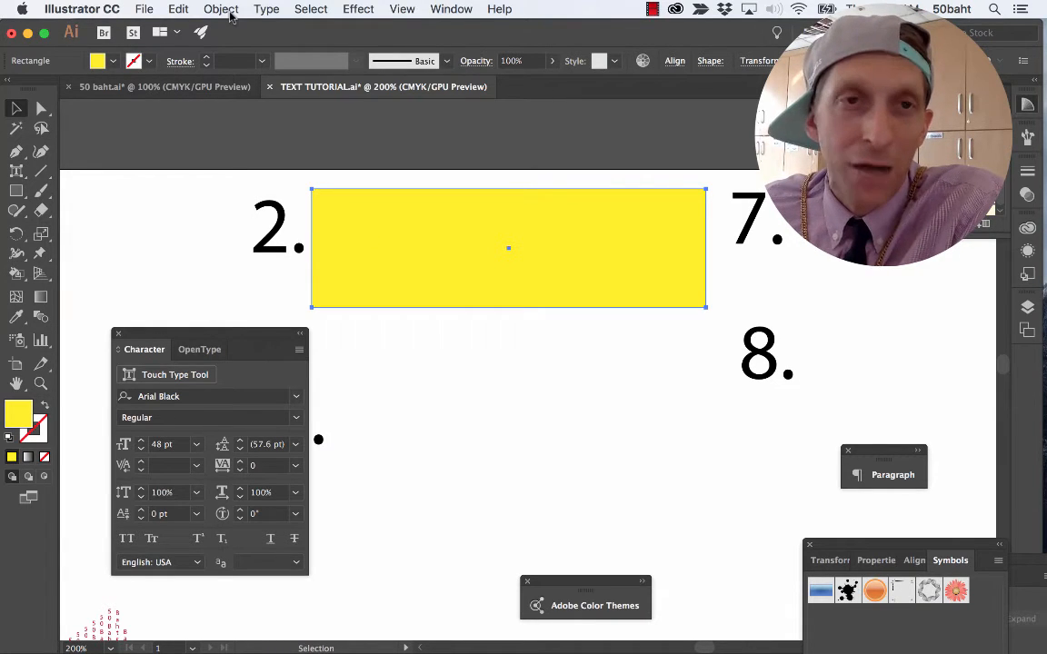
left_click(101, 60)
left_click(83, 165)
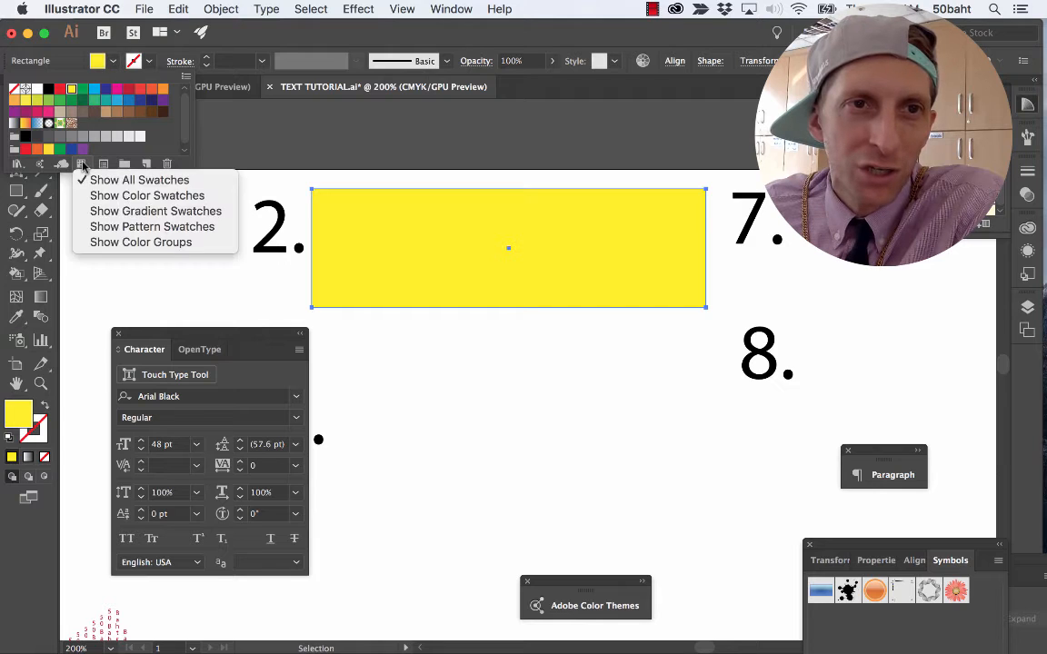
left_click(97, 209)
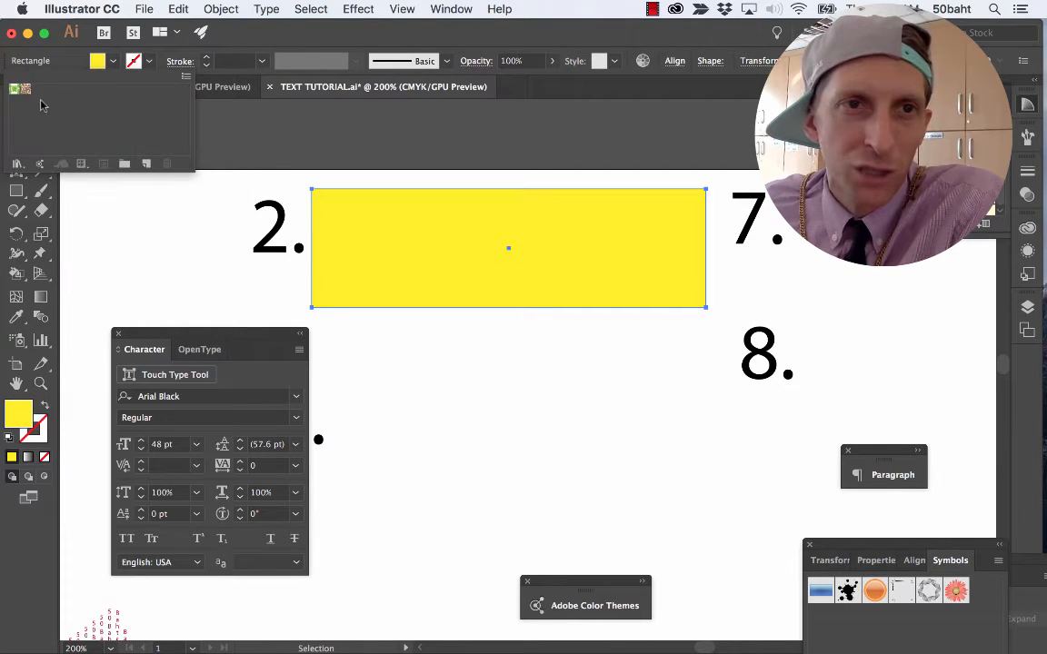
left_click(12, 91)
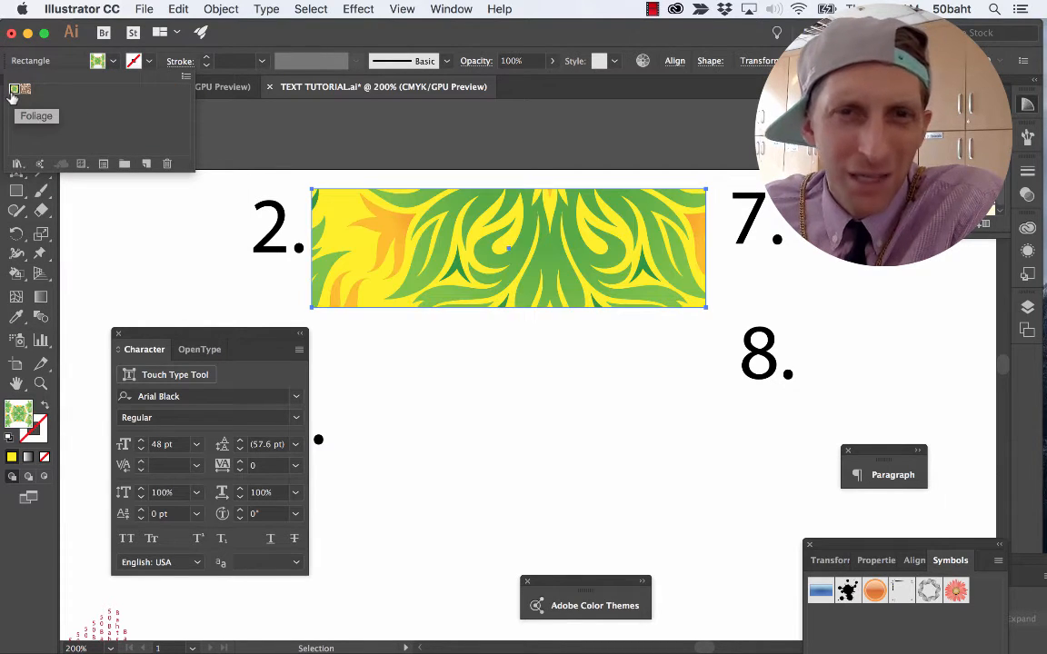
left_click(441, 258)
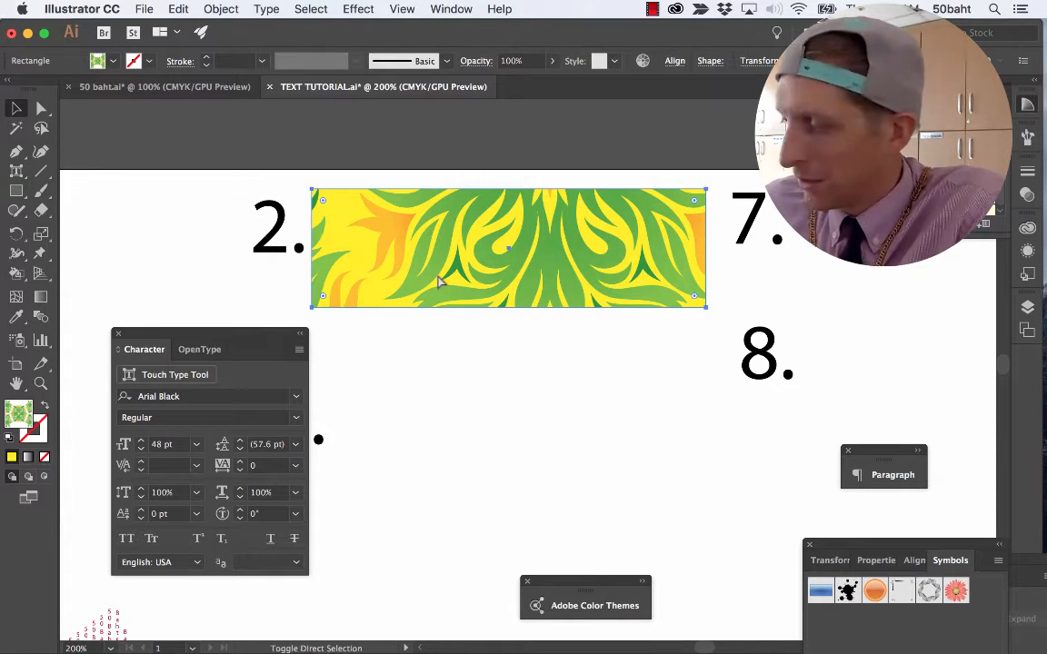
Place the yellow and patterned rectangles behind the 50 BAHT text and make a clipping mask of both with the text.
key("super+z")
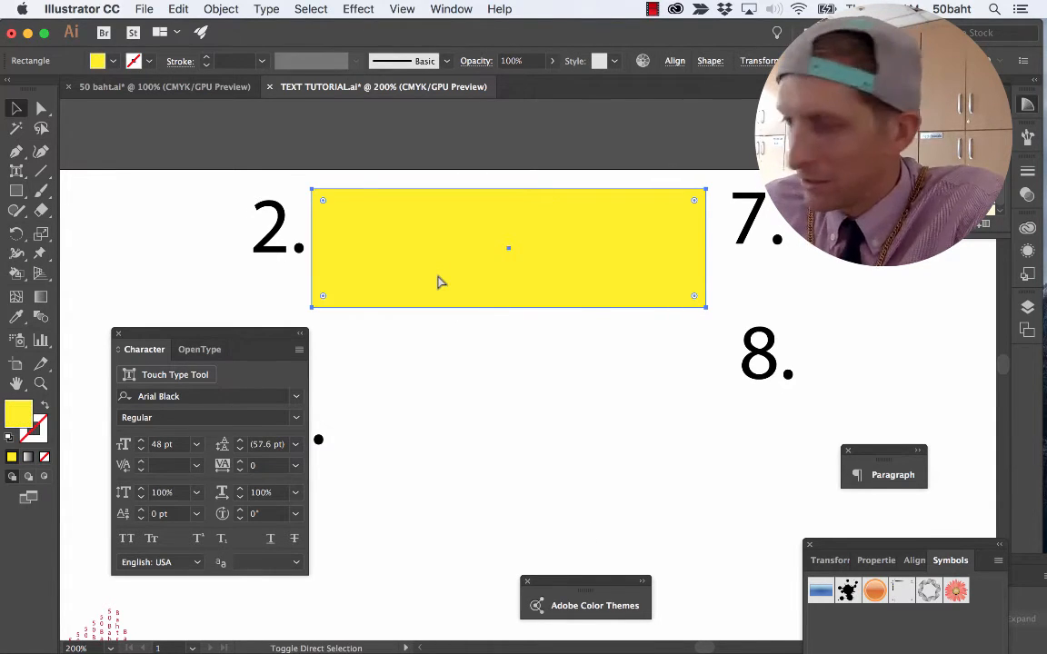
key("super+shift+z")
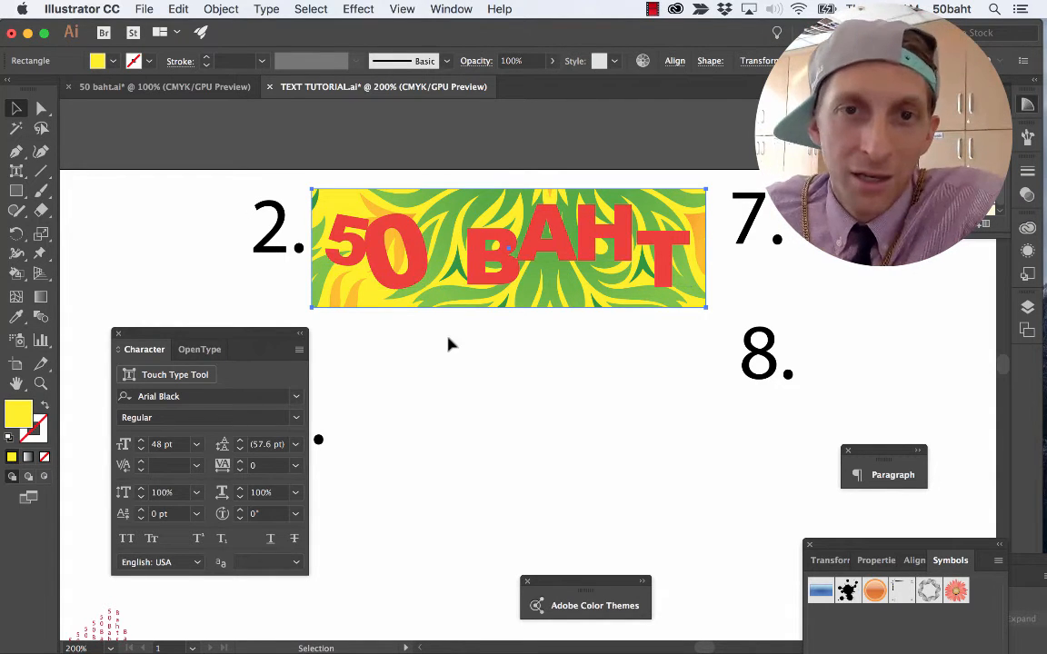
left_click(434, 208, "shift")
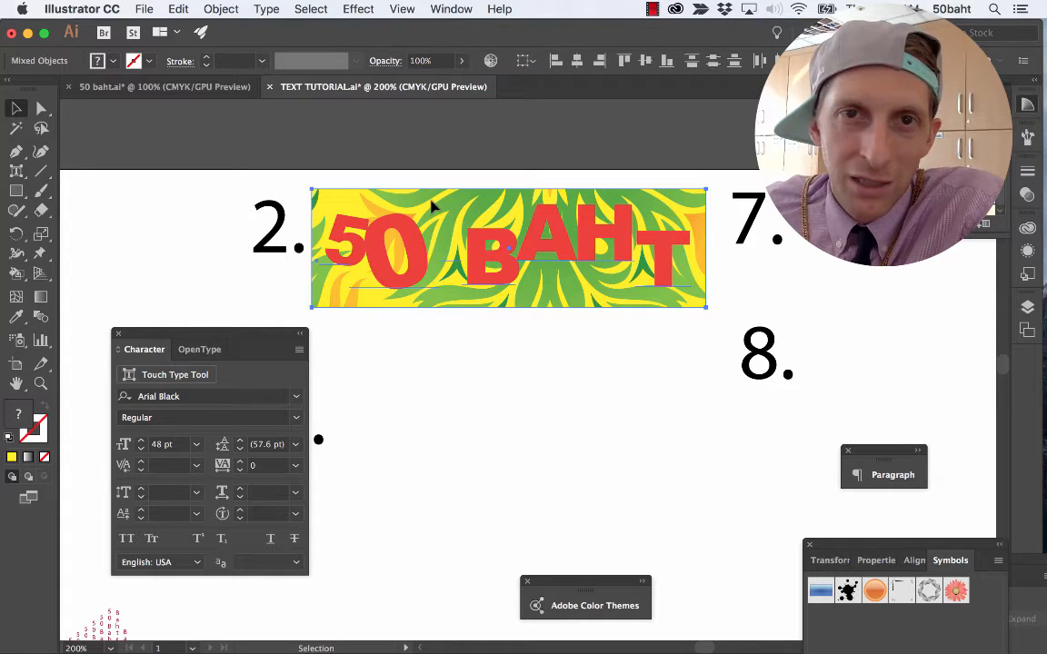
right_click(428, 261)
left_click(481, 381)
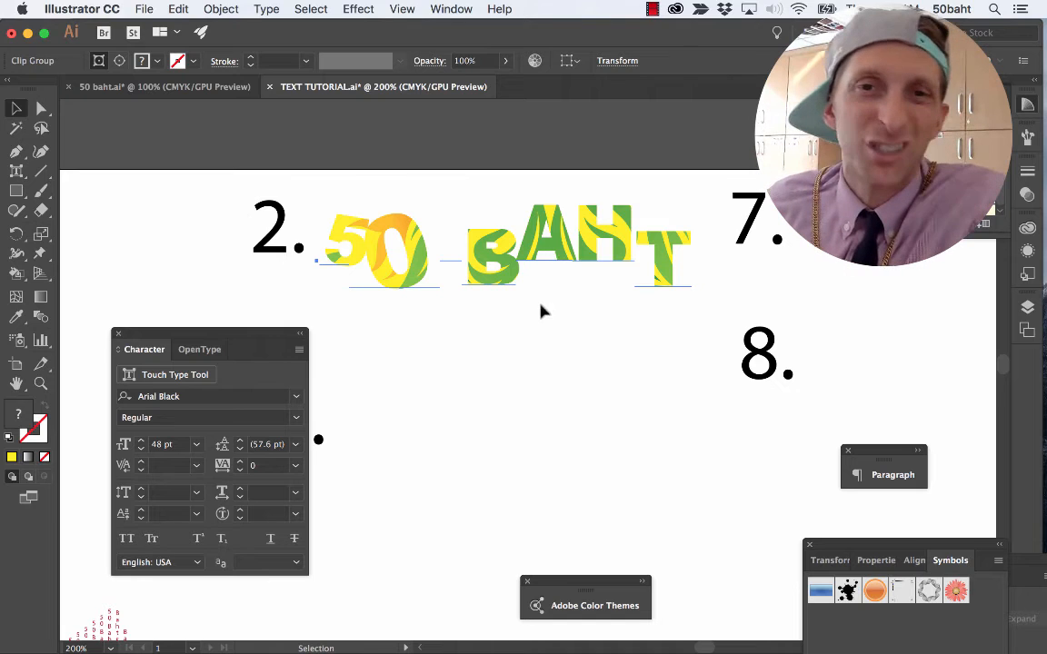
Check how sample 3 looks in the 50 baht.ai example and return to the TEXT TUTORIAL document.
scroll(471, 352, "down", 3)
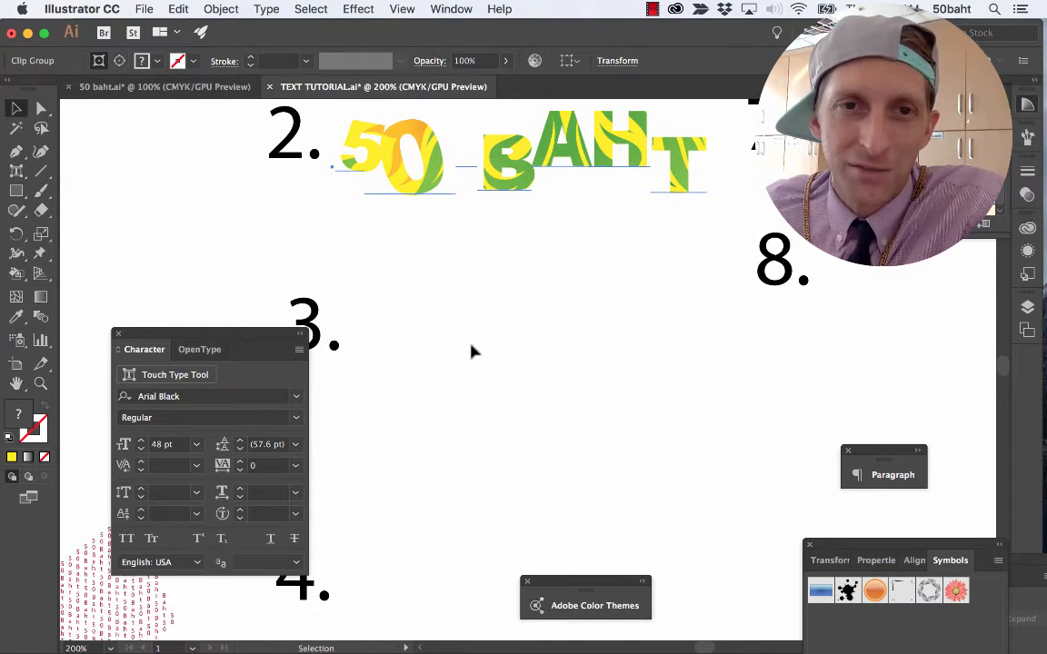
left_click(195, 88)
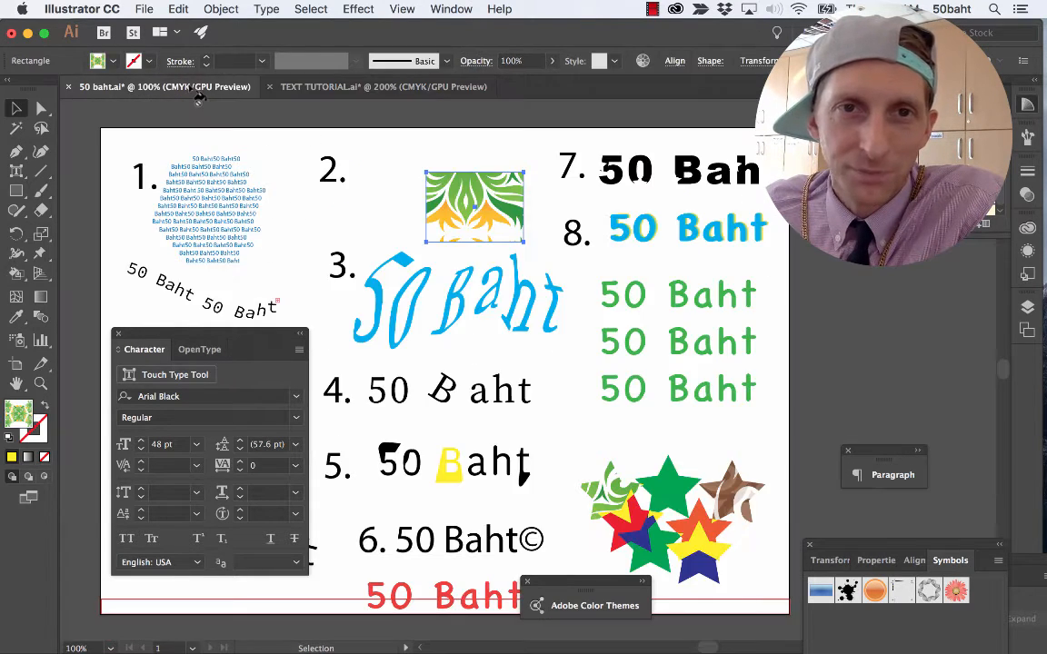
left_click(336, 87)
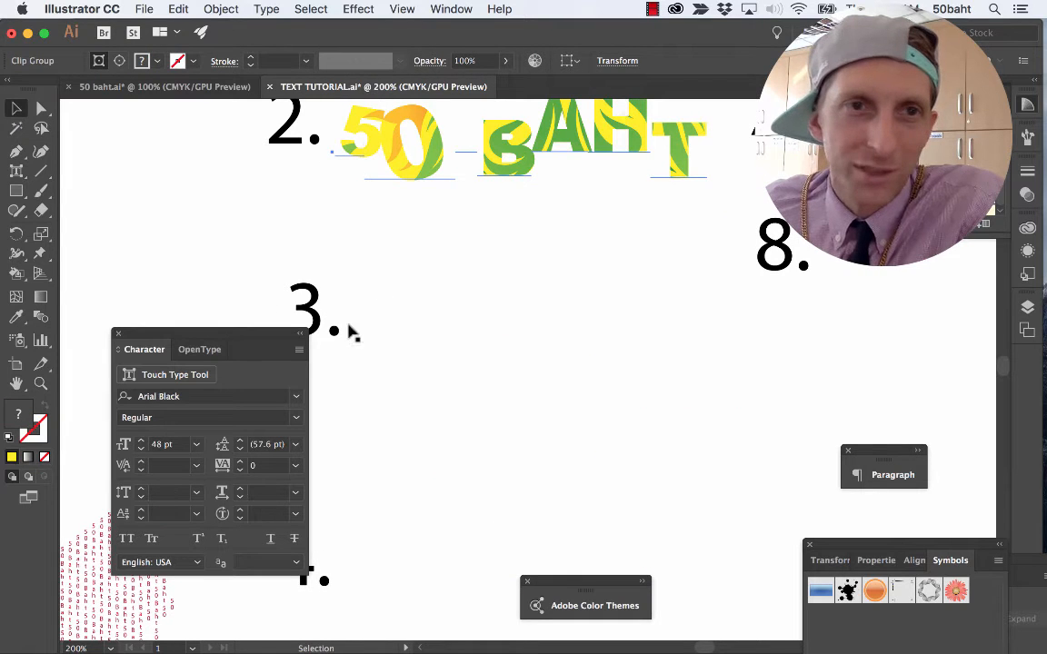
Copy the red Touch Type 50 BAHT text near the bottom of the artboard, deselect it, and paste the copy.
scroll(379, 348, "down", 3)
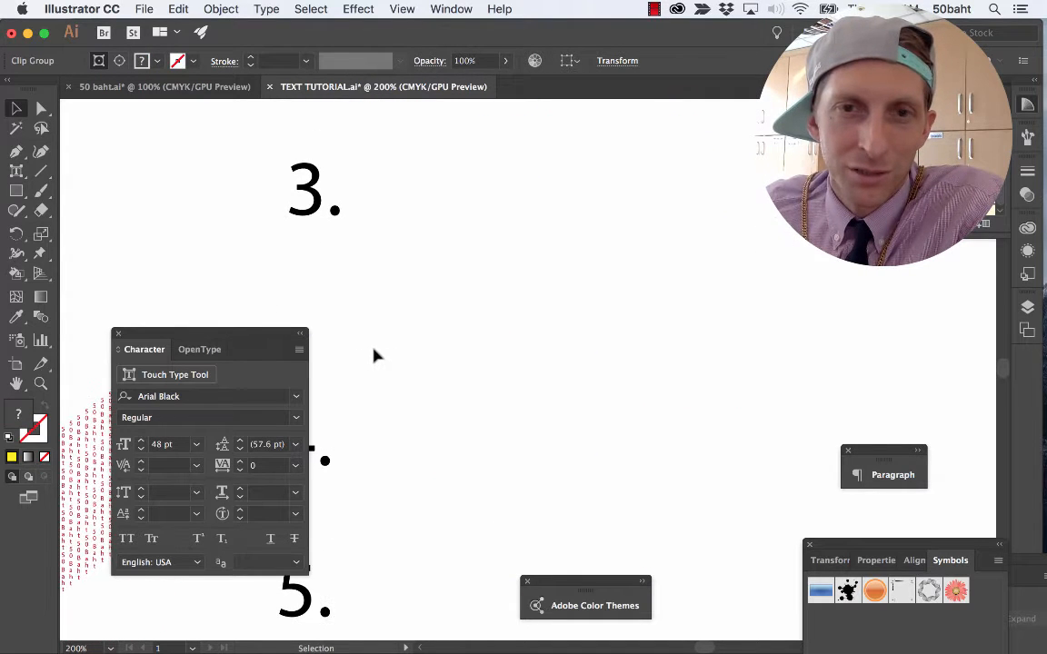
scroll(378, 353, "up", 2)
scroll(373, 353, "down", 11)
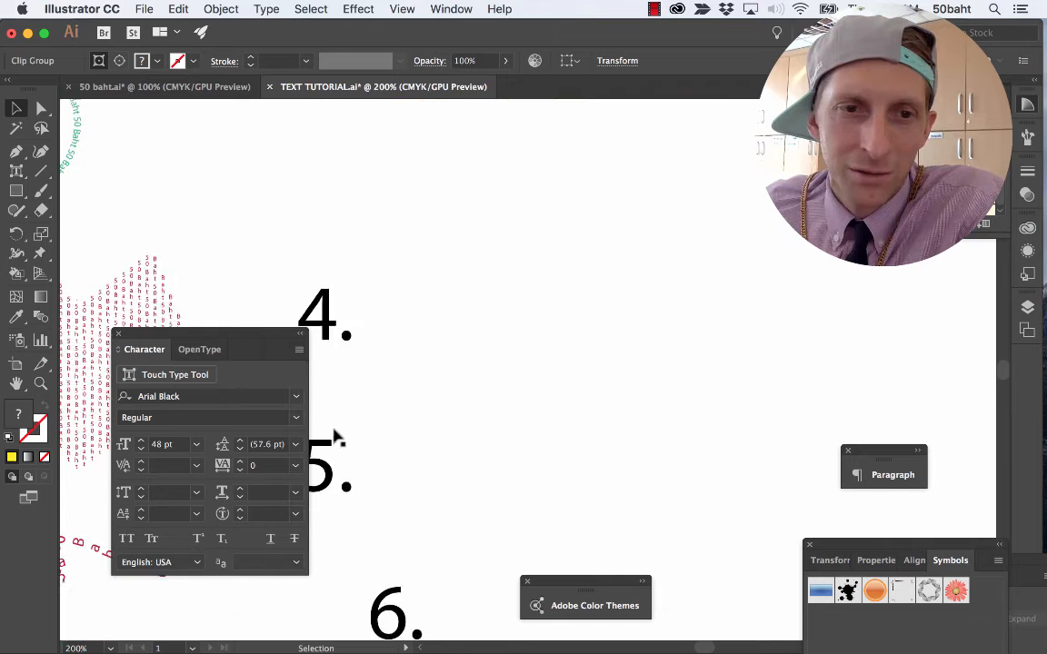
left_click(75, 568)
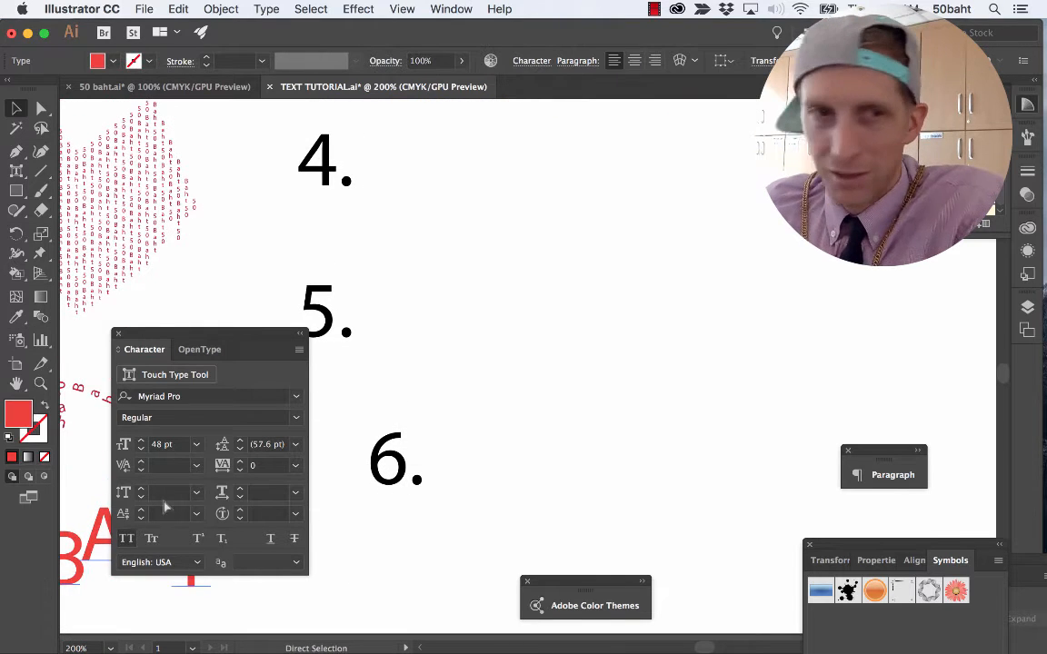
left_click(422, 262)
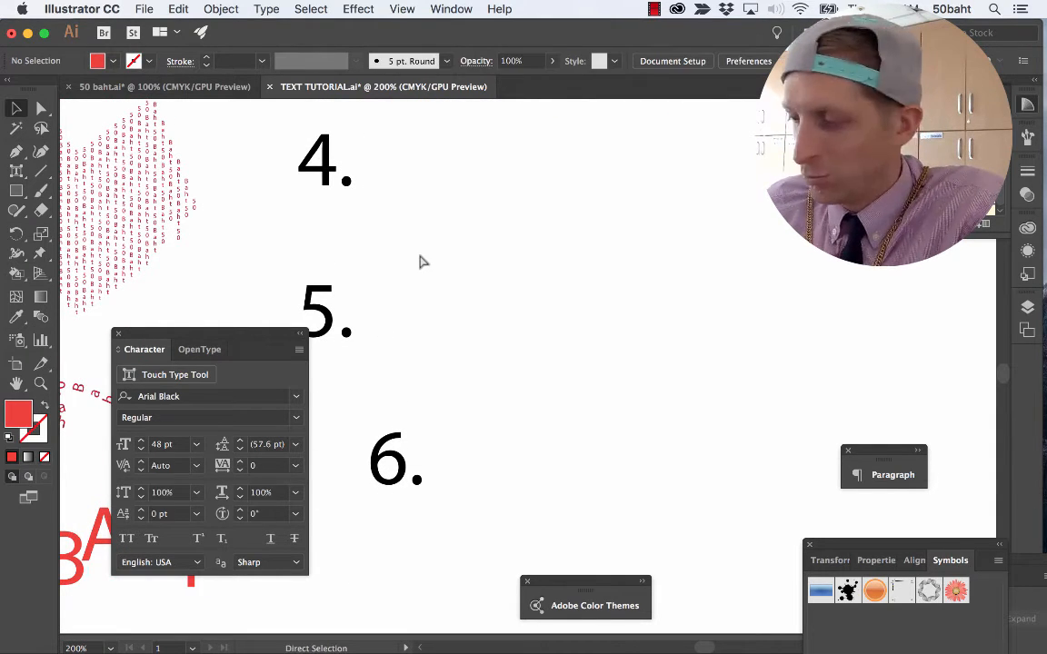
key("super+v")
Move the pasted red 50 BAHT text up the artboard until it sits beside number 3.
scroll(444, 291, "up", 2)
left_click_drag(443, 454, 453, 243)
scroll(451, 315, "up", 4)
left_click_drag(462, 374, 475, 196)
scroll(477, 289, "up", 3)
left_click_drag(467, 354, 474, 304)
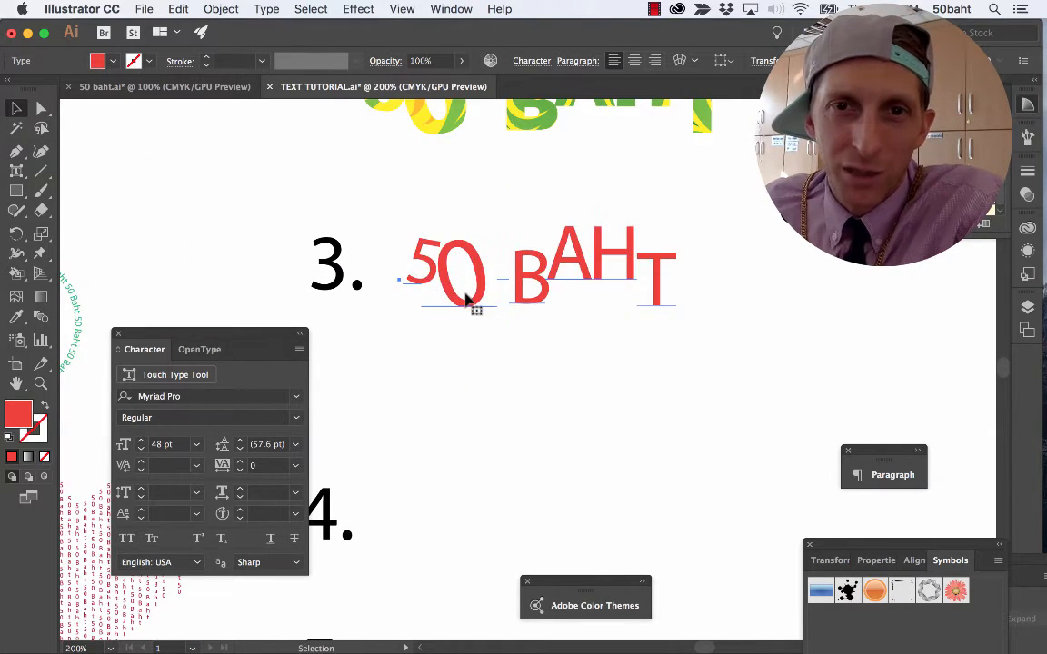
scroll(465, 304, "up", 2)
scroll(459, 302, "up", 3)
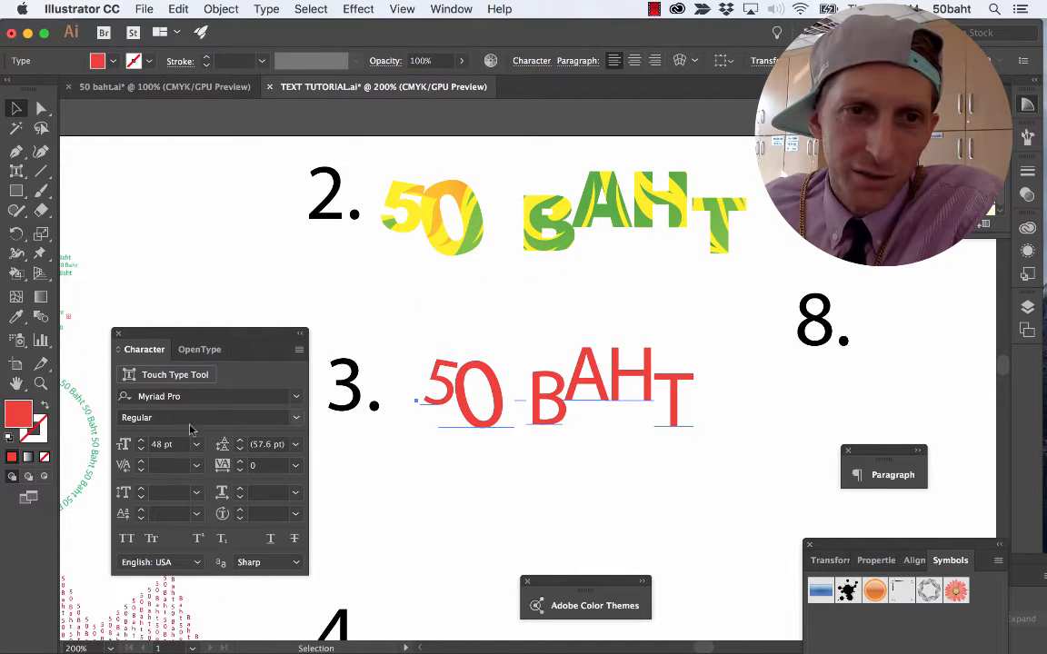
Place a copy of sample 3's red 50 BAHT text beside number 4.
left_click(297, 400)
left_click(363, 305)
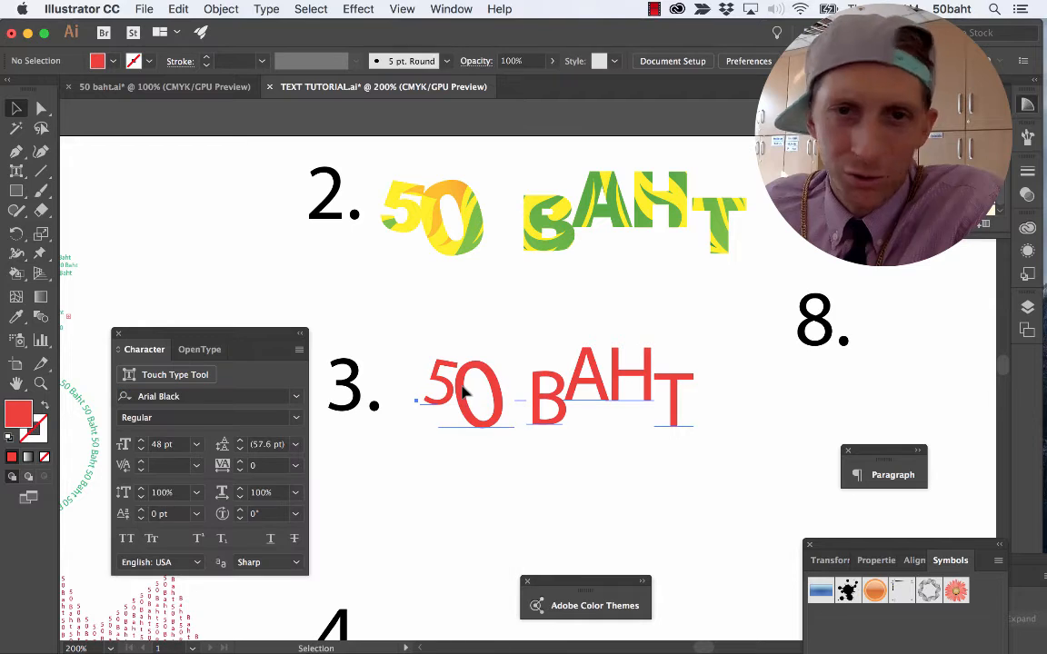
left_click(464, 390)
left_click_drag(463, 390, 422, 621)
Change the font of the 50 BAHT text at sample 3 to Arial Black and shift the text slightly closer to its number.
left_click(451, 376)
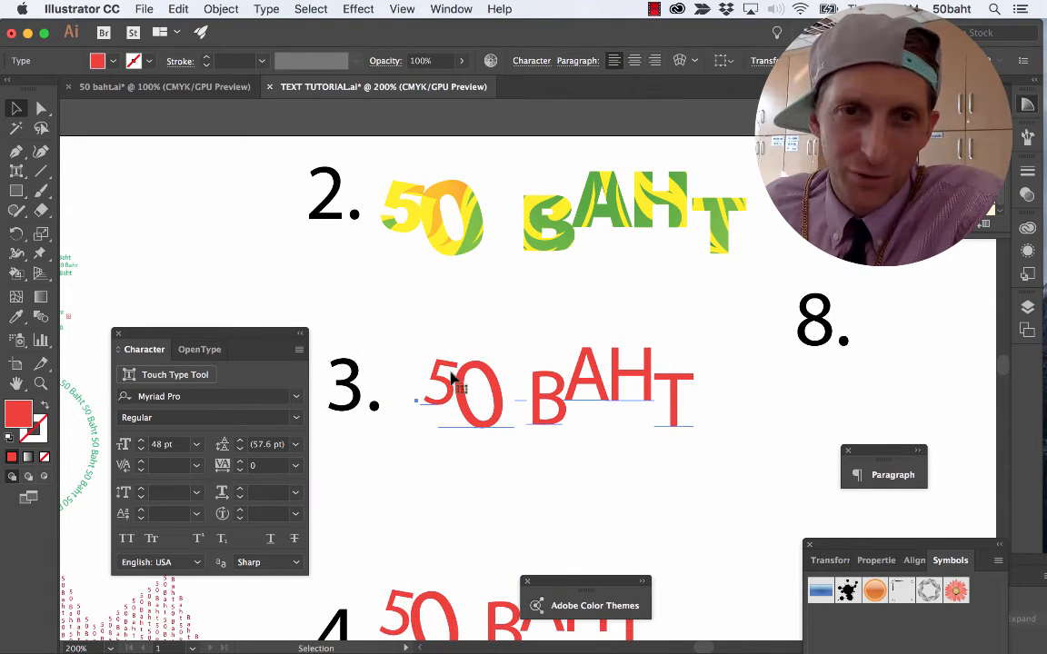
left_click(297, 401)
left_click(313, 459)
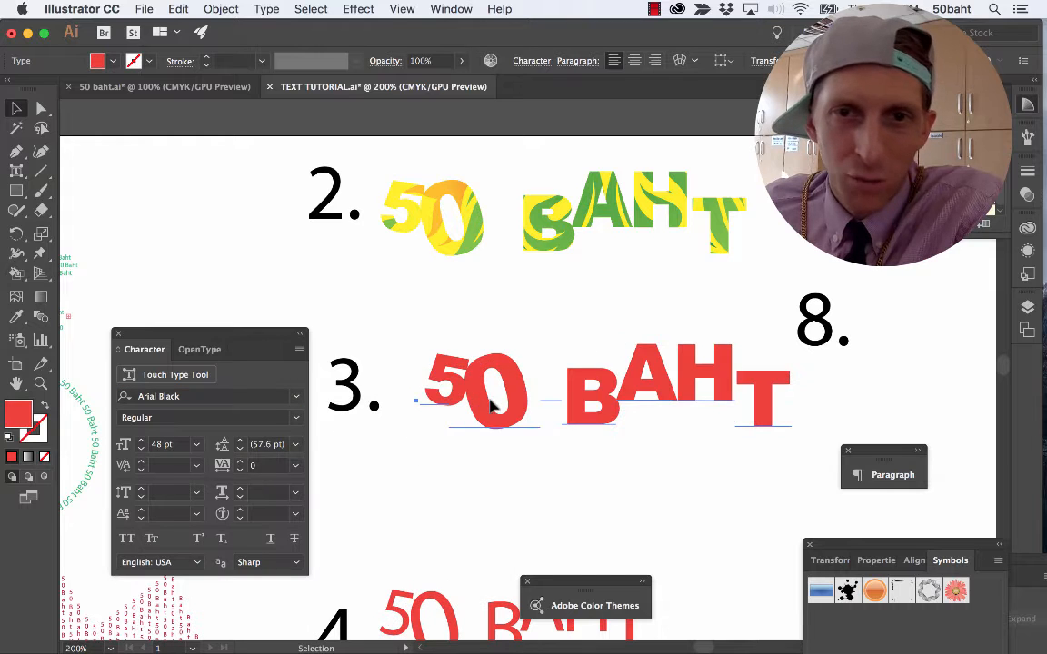
left_click_drag(491, 406, 477, 406)
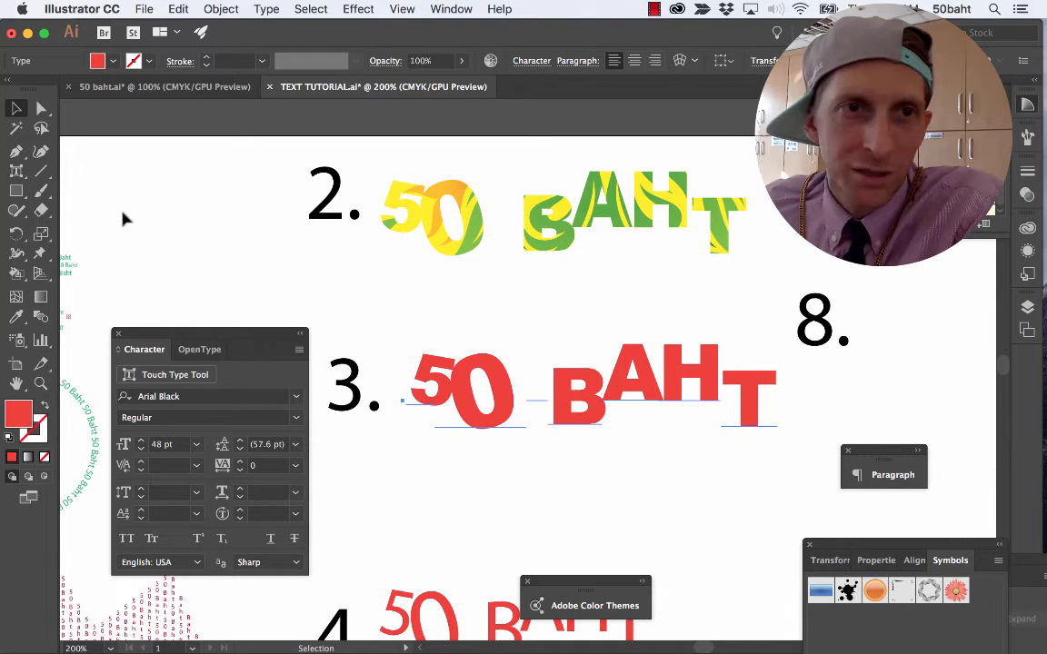
Draw a closed, wavy peanut-like shape with the Pen tool over the whole 50 BAHT text at sample 3.
left_click(15, 149)
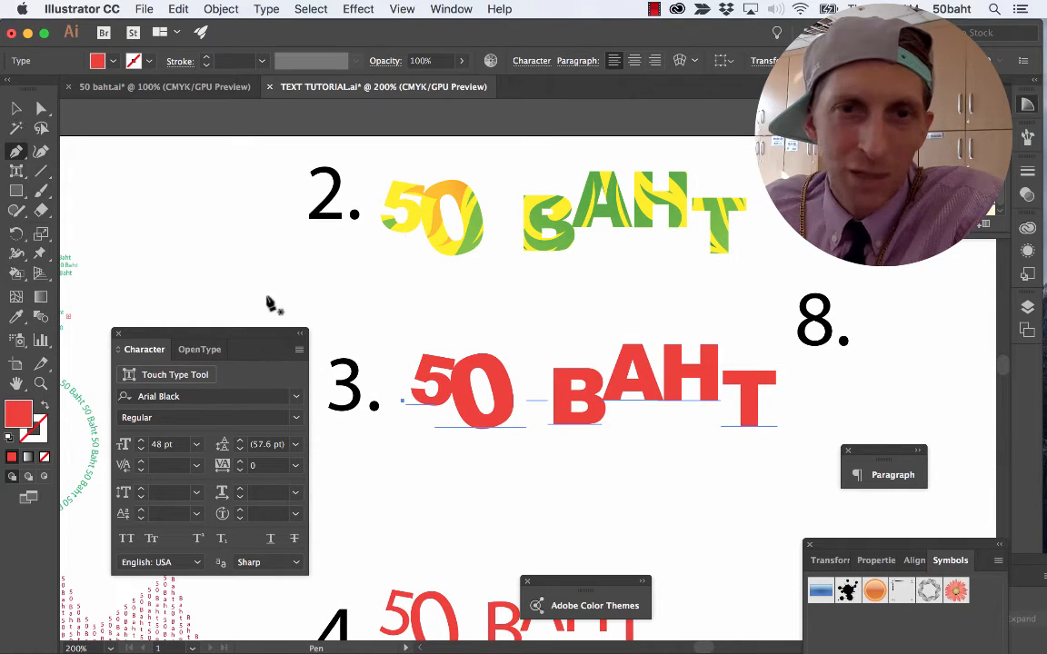
left_click(410, 342)
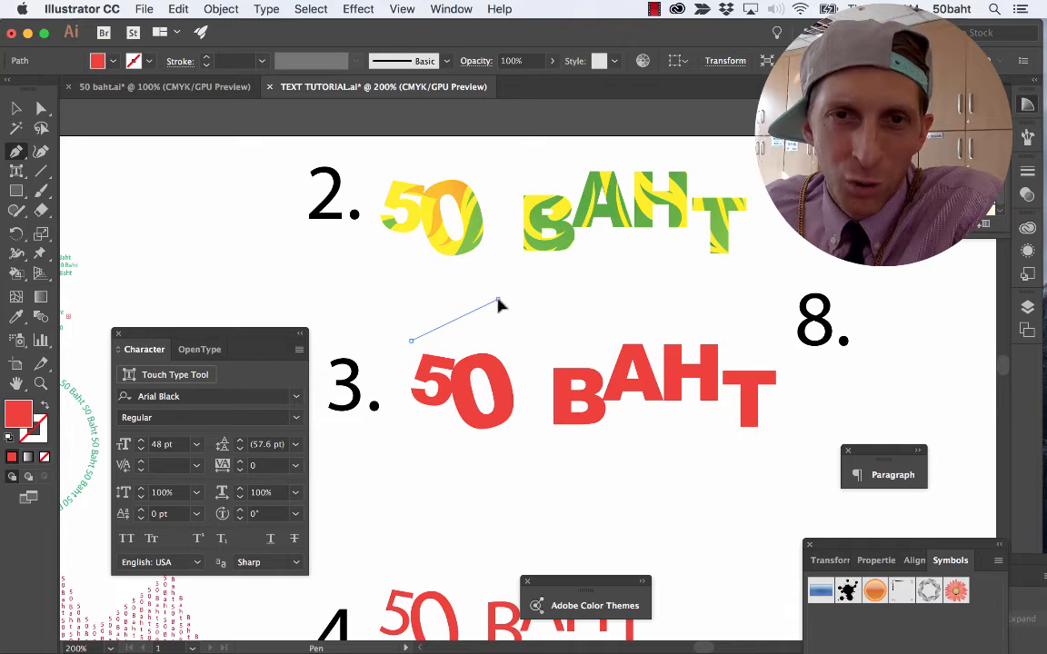
left_click_drag(514, 306, 689, 313)
left_click_drag(764, 339, 803, 399)
left_click_drag(802, 437, 644, 485)
left_click_drag(626, 471, 598, 455)
left_click_drag(553, 463, 433, 449)
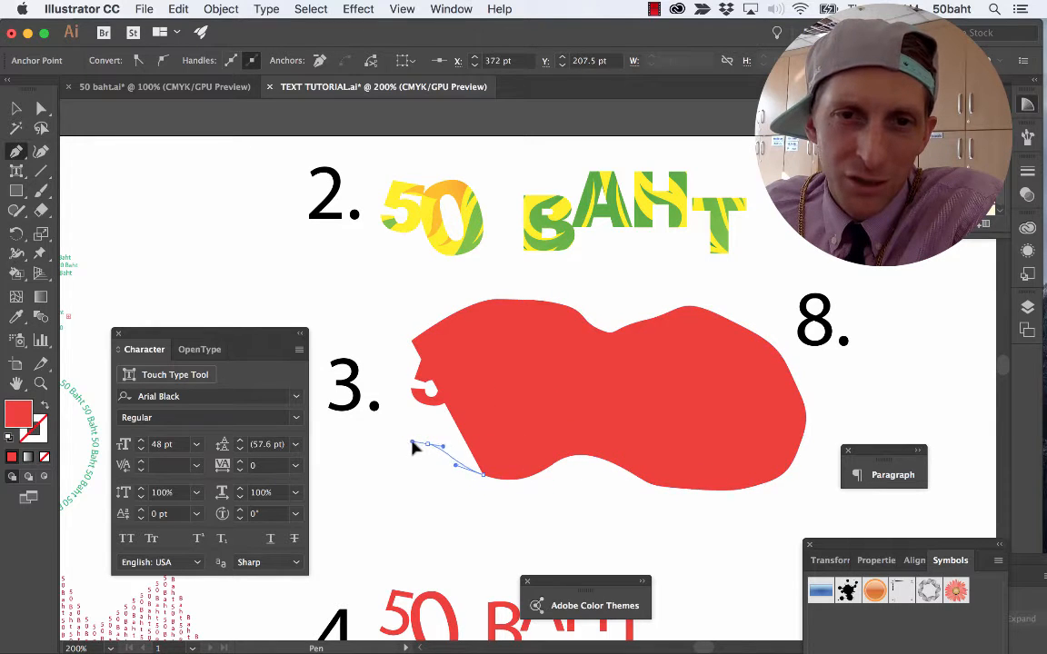
left_click_drag(393, 411, 392, 368)
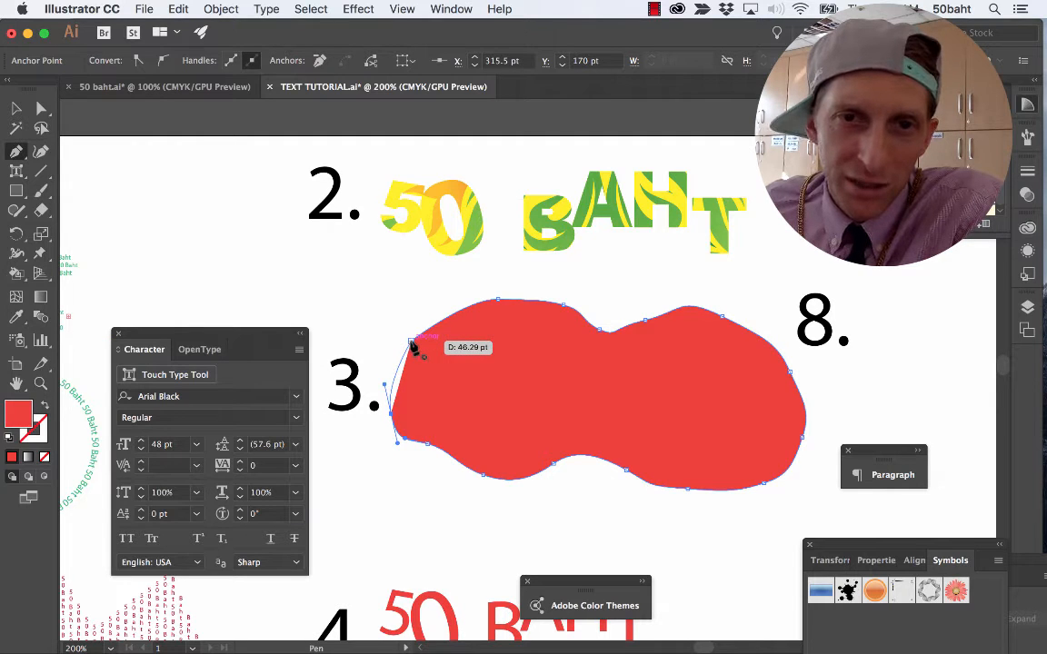
left_click(413, 346)
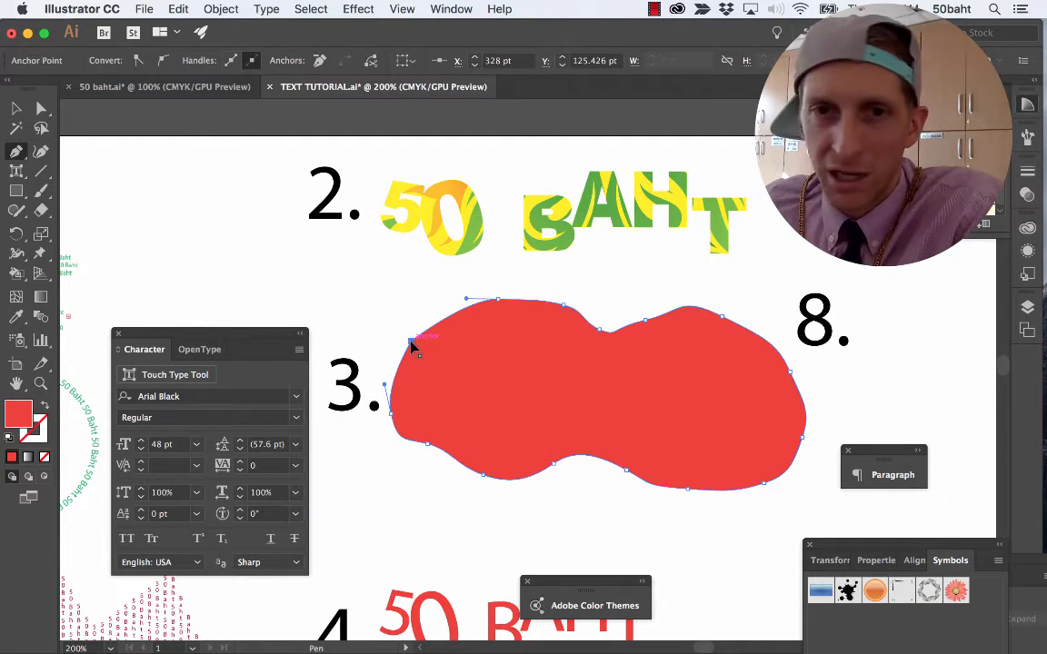
Select the wavy shape together with the sample 3 text, apply Envelope Distort with Make with Top Object, and deselect the result.
key("v")
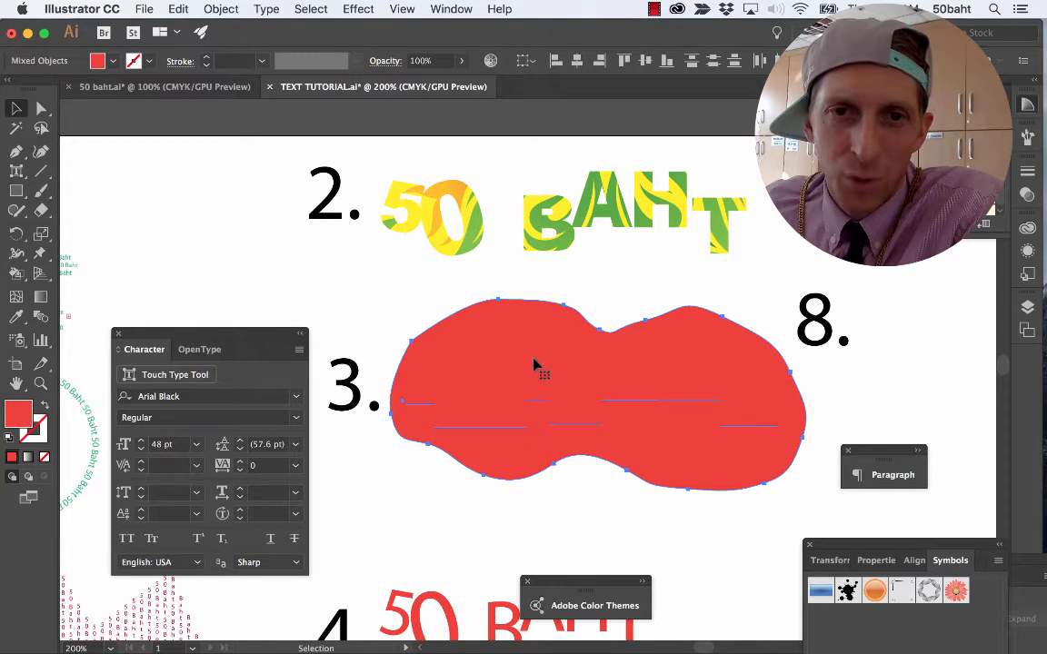
left_click(221, 9)
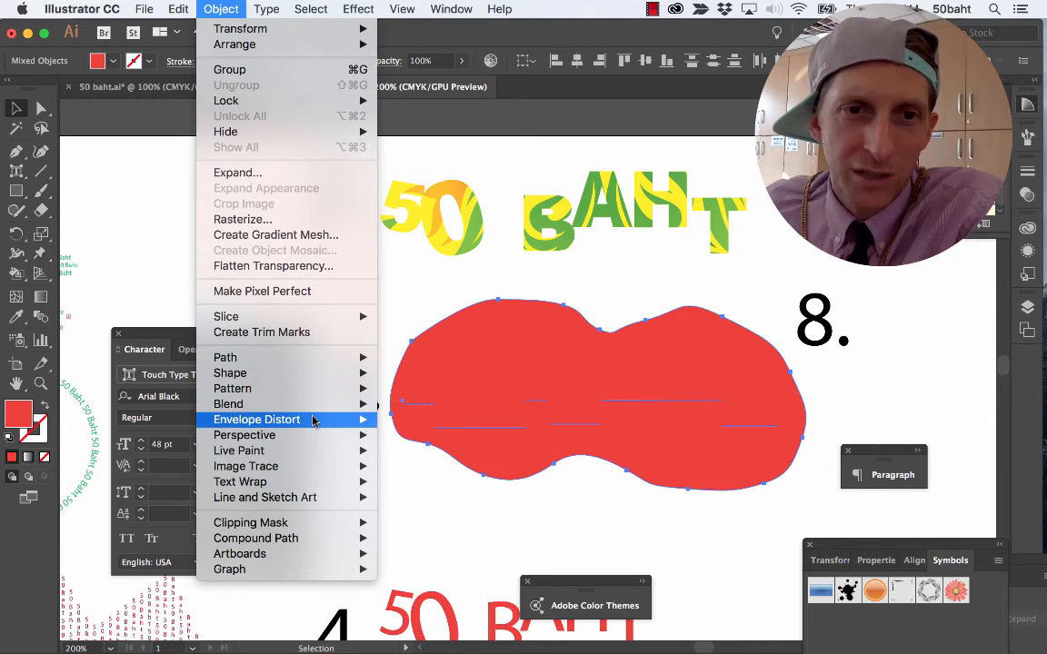
mouse_move(286, 419)
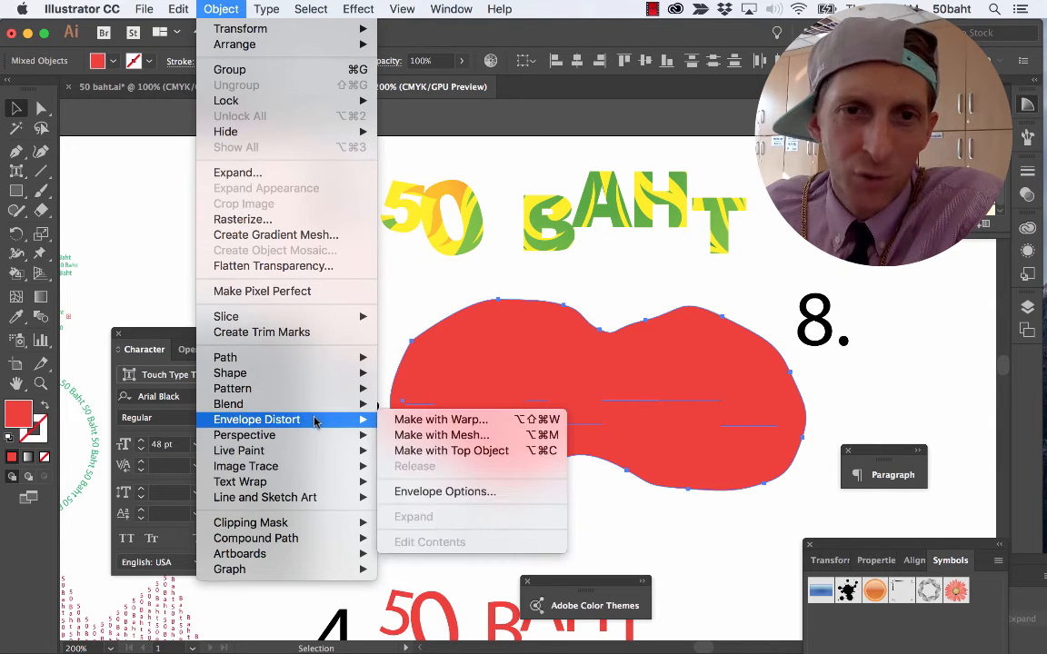
left_click(445, 451)
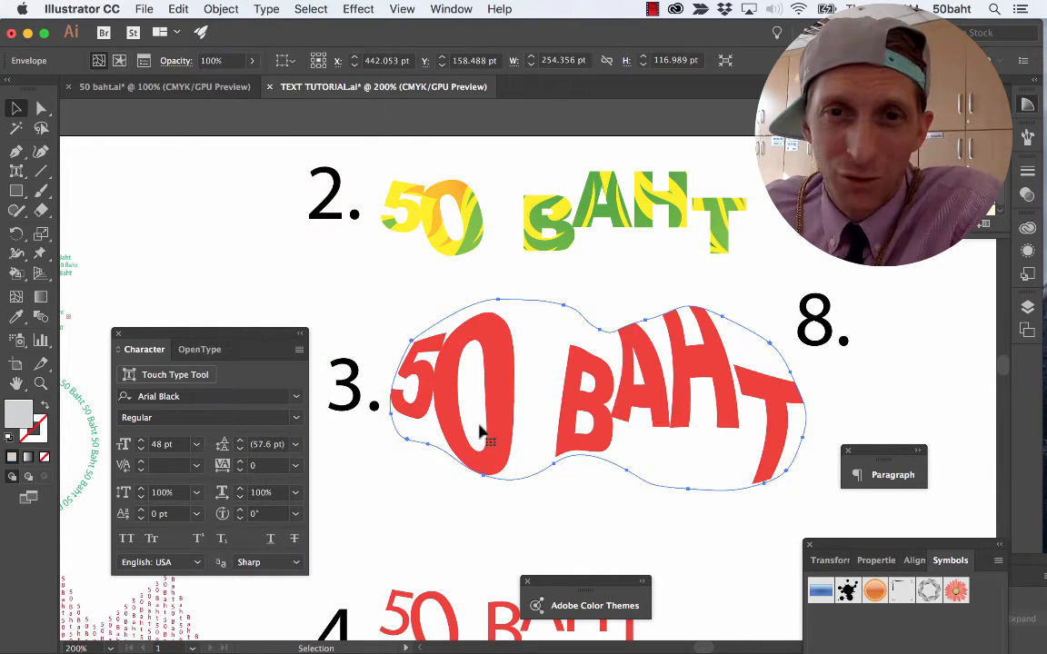
left_click(560, 491)
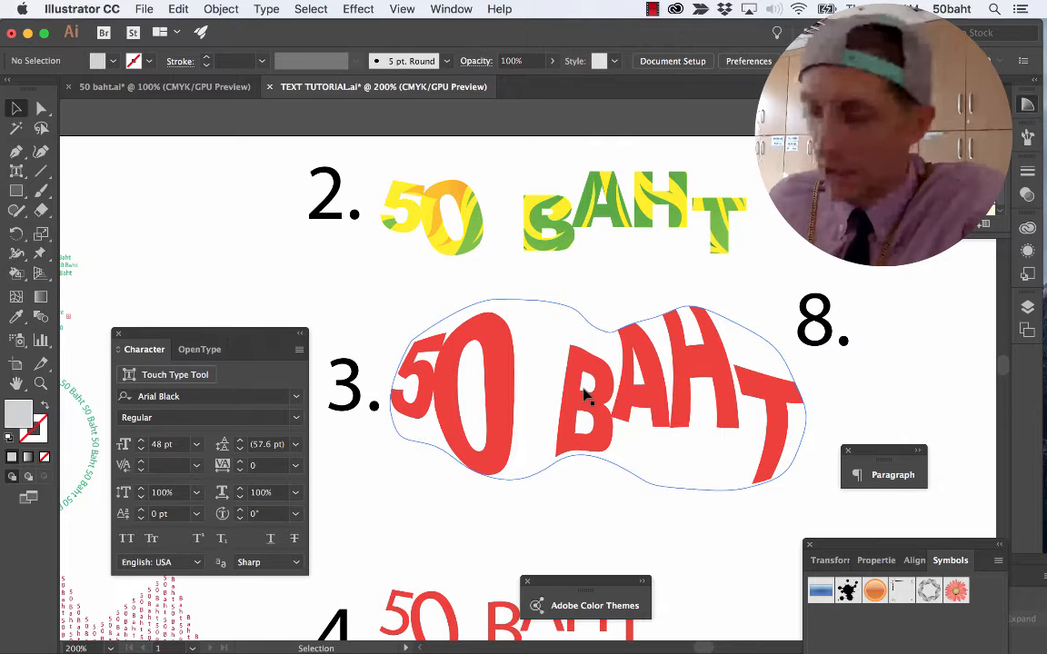
Reshape the upper edge of sample 3's envelope by moving anchor points above the 50, and undo a trial move of a lower-edge anchor.
key("a")
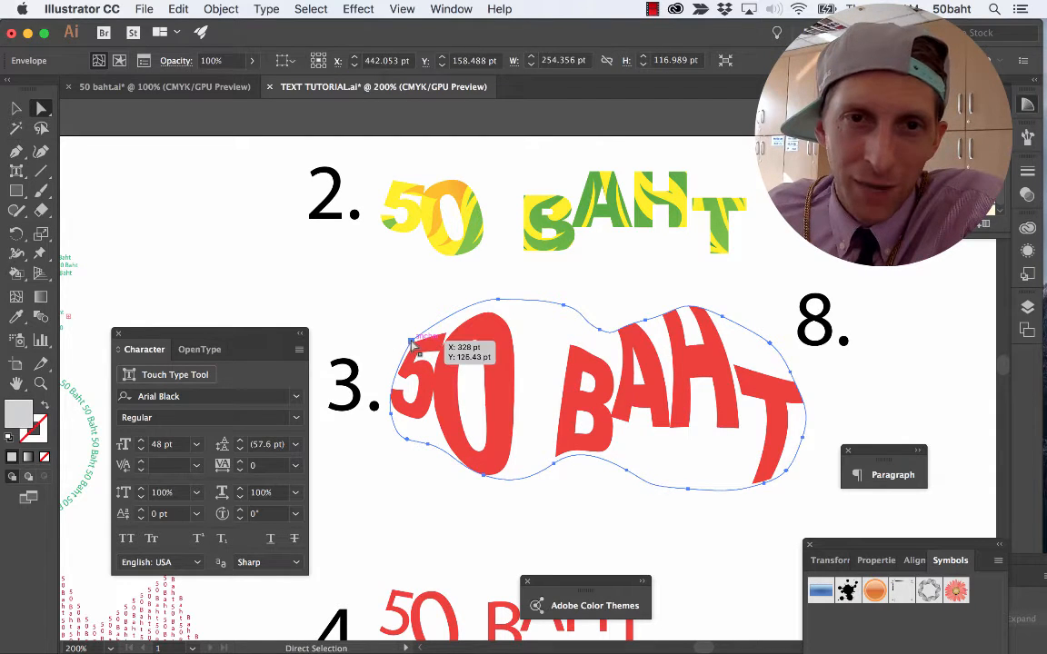
left_click(412, 340)
left_click_drag(414, 343, 402, 318)
left_click_drag(505, 316, 571, 306)
left_click_drag(689, 490, 687, 448)
key("cmd+z")
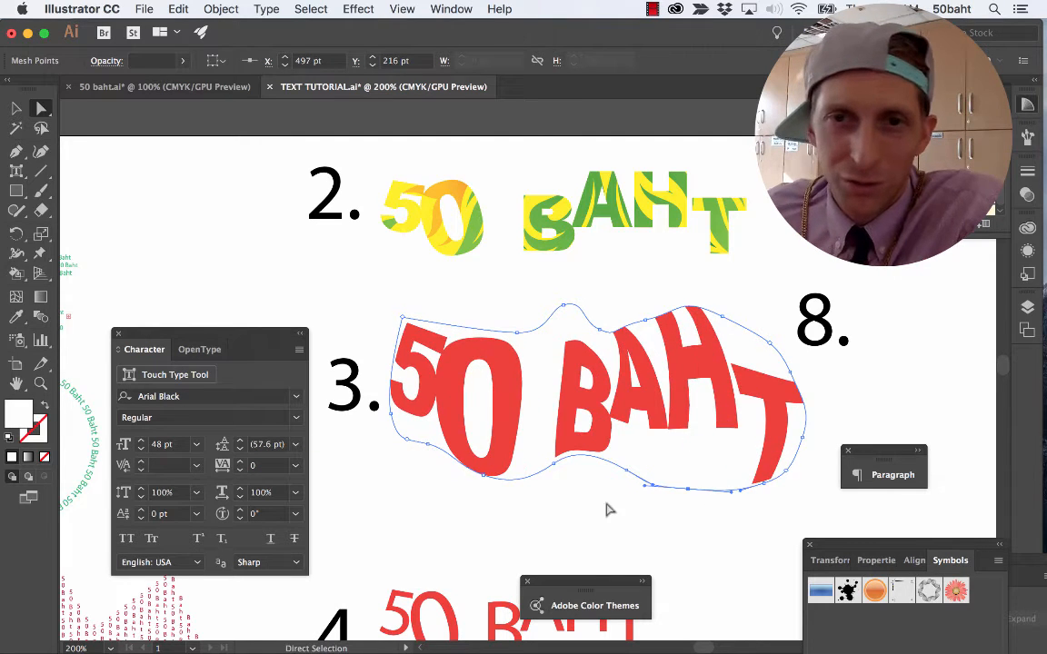
Check how sample 4 looks in the 50 baht.ai example and return to the TEXT TUTORIAL document.
scroll(588, 514, "down", 5)
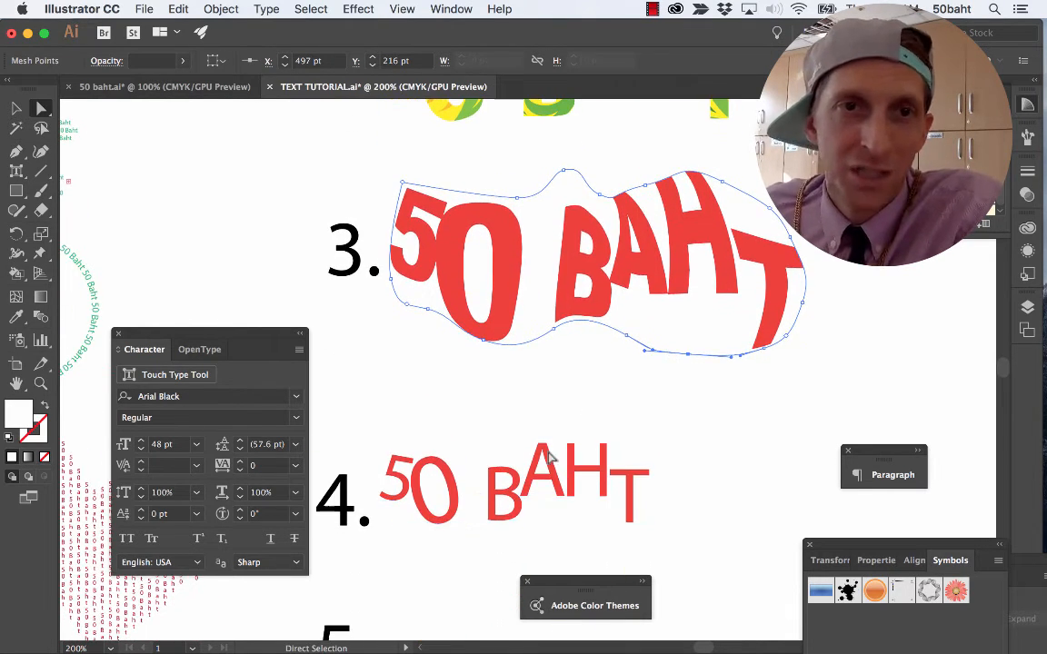
left_click(213, 89)
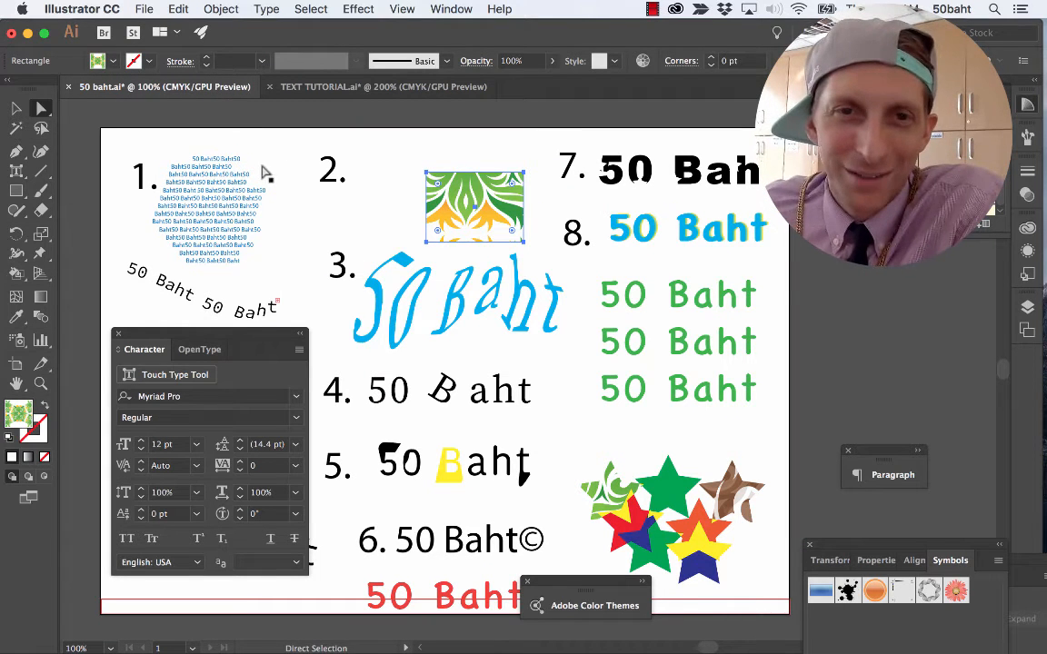
scroll(454, 386, "down", 1)
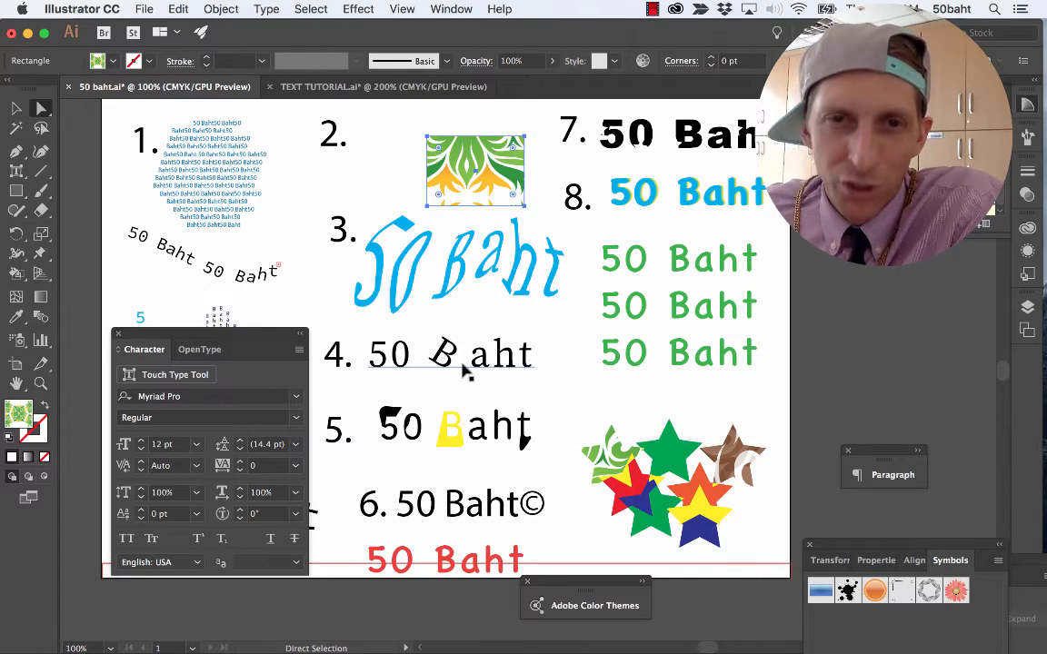
key("super+Tab")
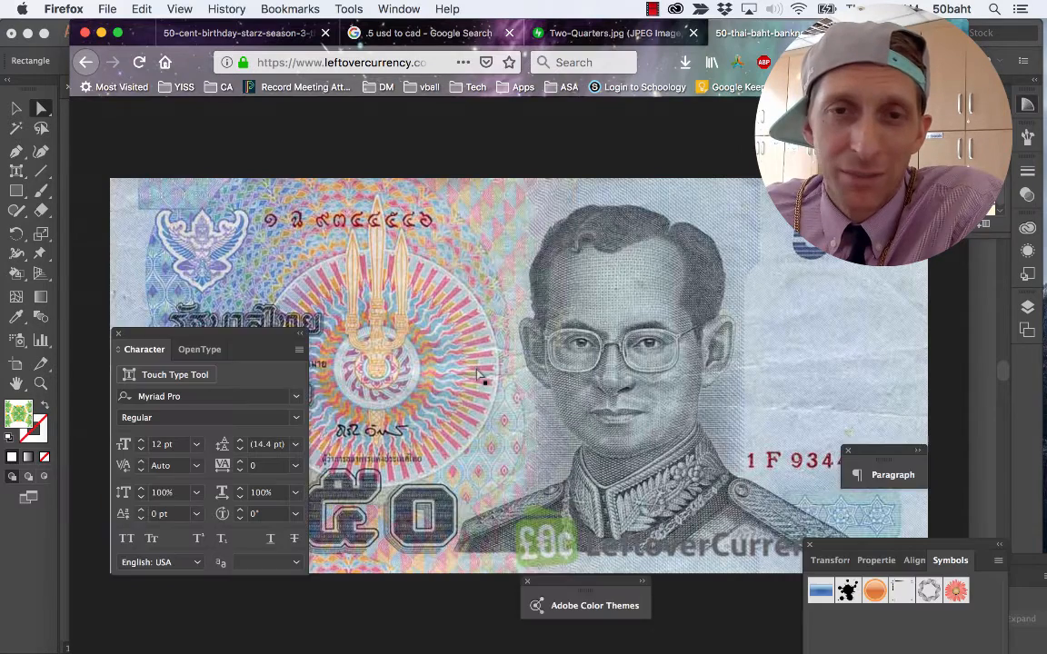
key("super+Tab")
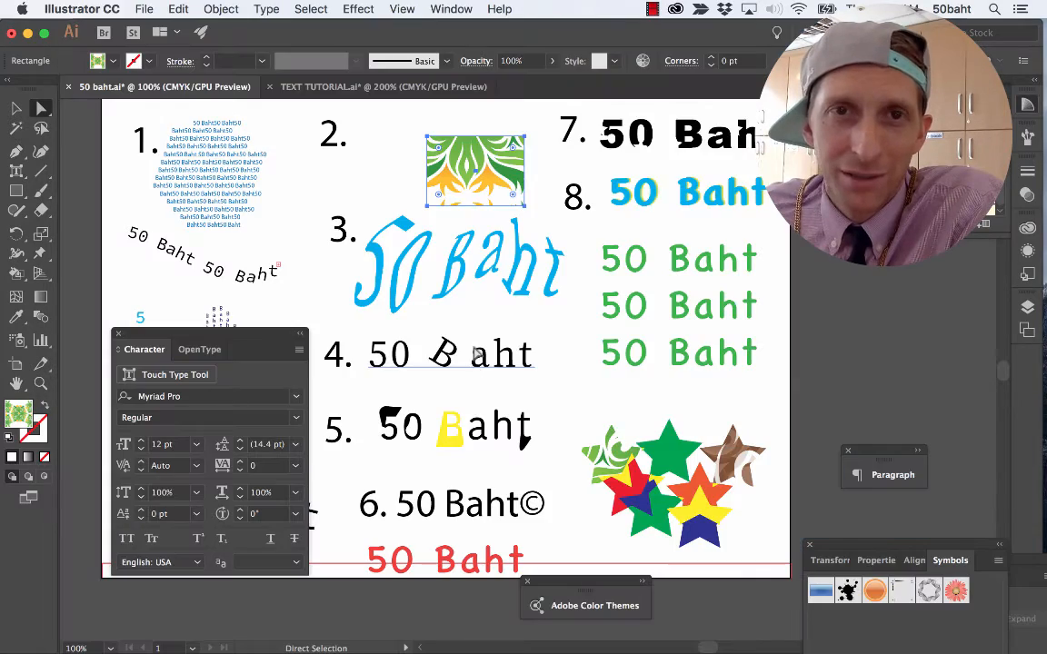
left_click(306, 81)
Rotate only the letter B in the sample 4 text to a character rotation of -17°, and deselect the text.
left_click(523, 477)
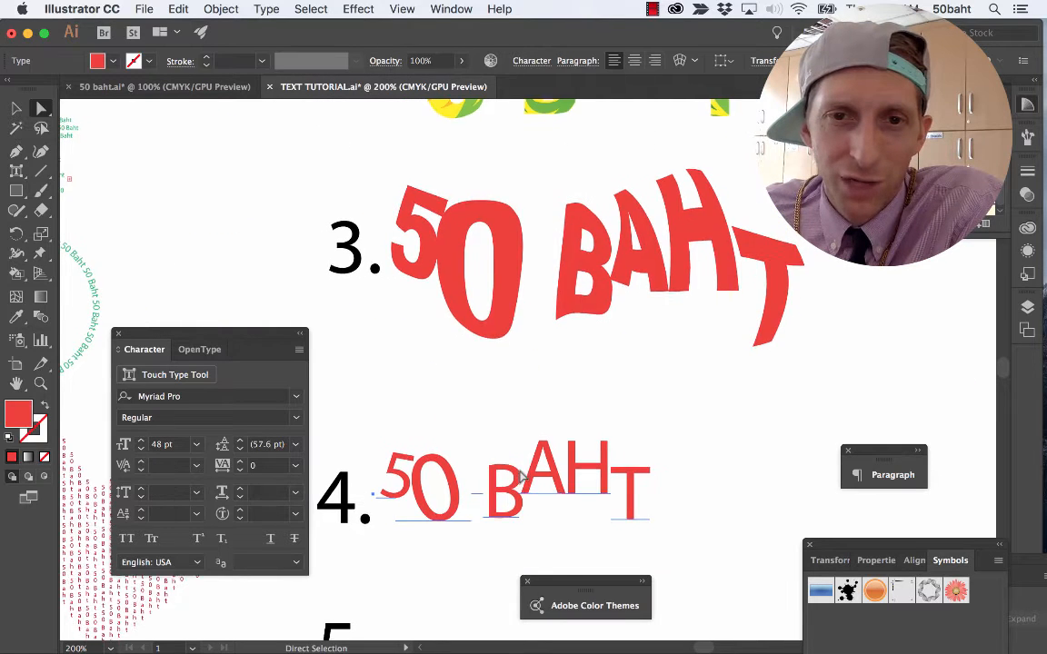
scroll(522, 477, "down", 5)
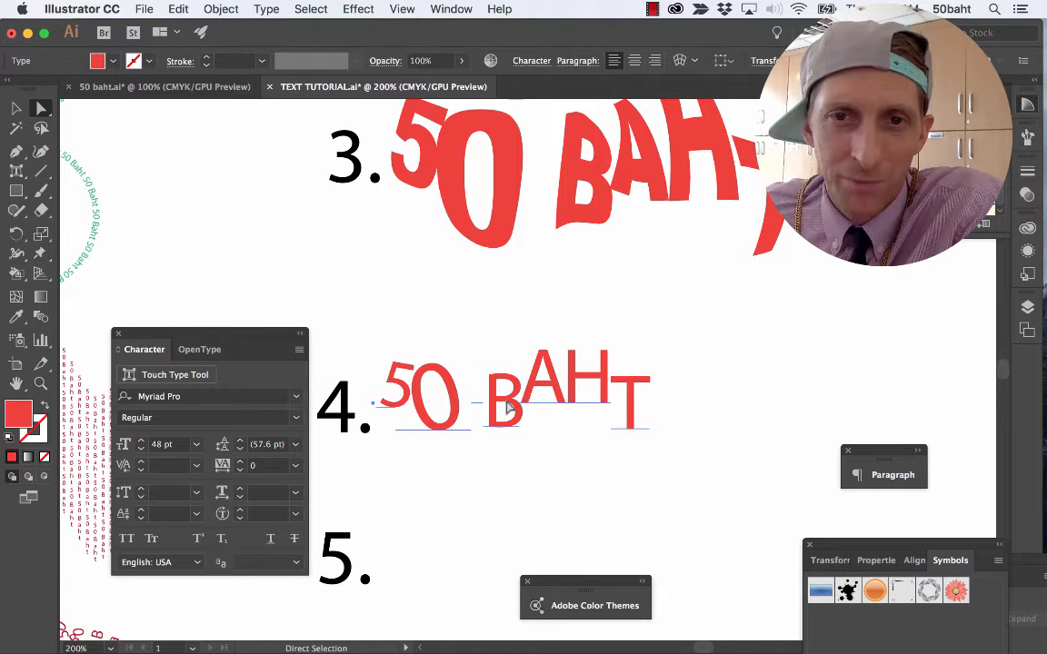
key("t")
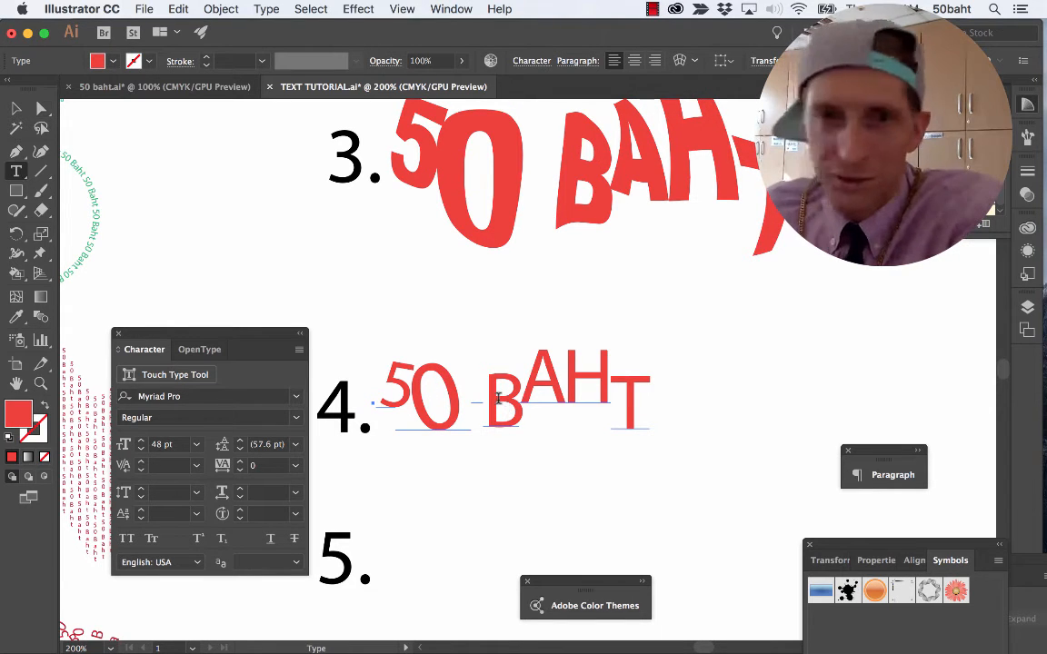
left_click(503, 401)
left_click_drag(510, 395, 492, 398)
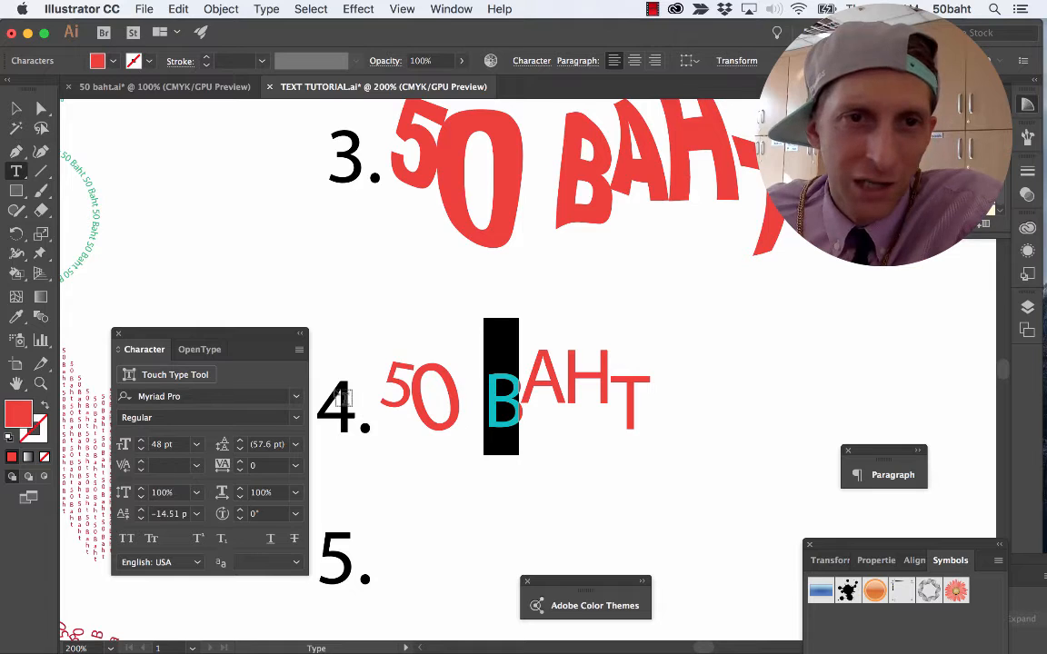
left_click_drag(214, 336, 228, 262)
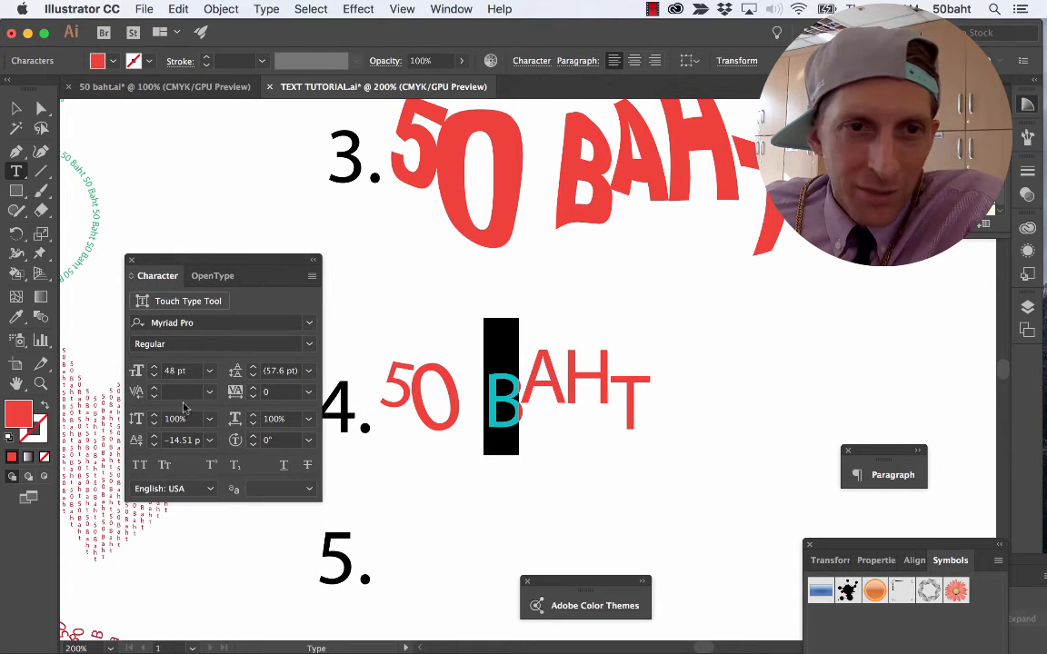
left_click(252, 444)
left_click(253, 444)
left_click(252, 444)
left_click(252, 445)
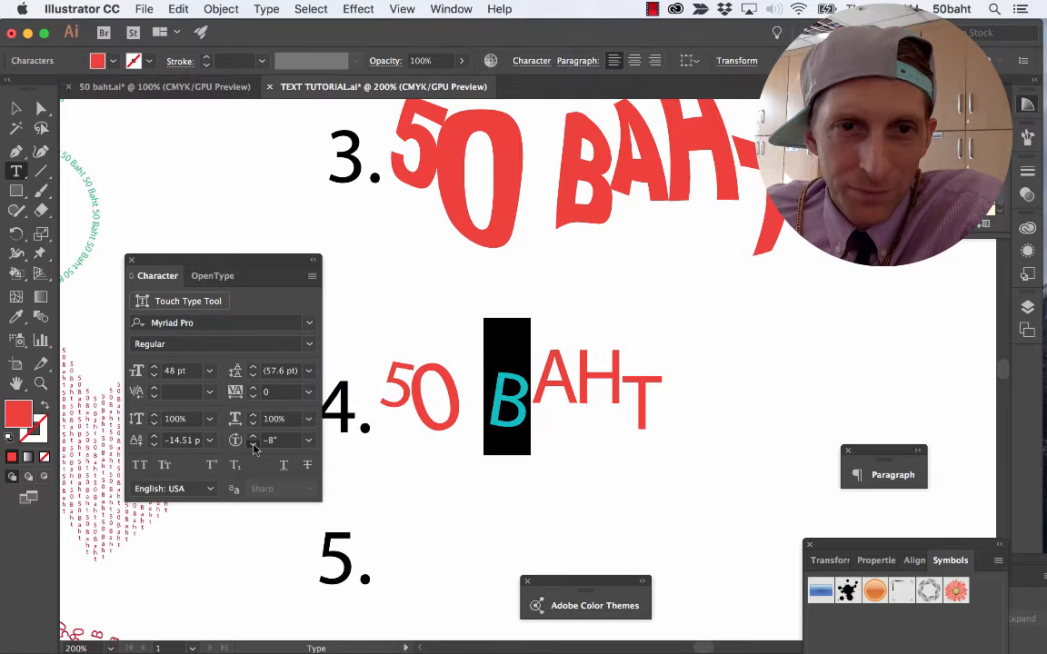
left_click(253, 444)
left_click(252, 445)
left_click(253, 444)
left_click(252, 444)
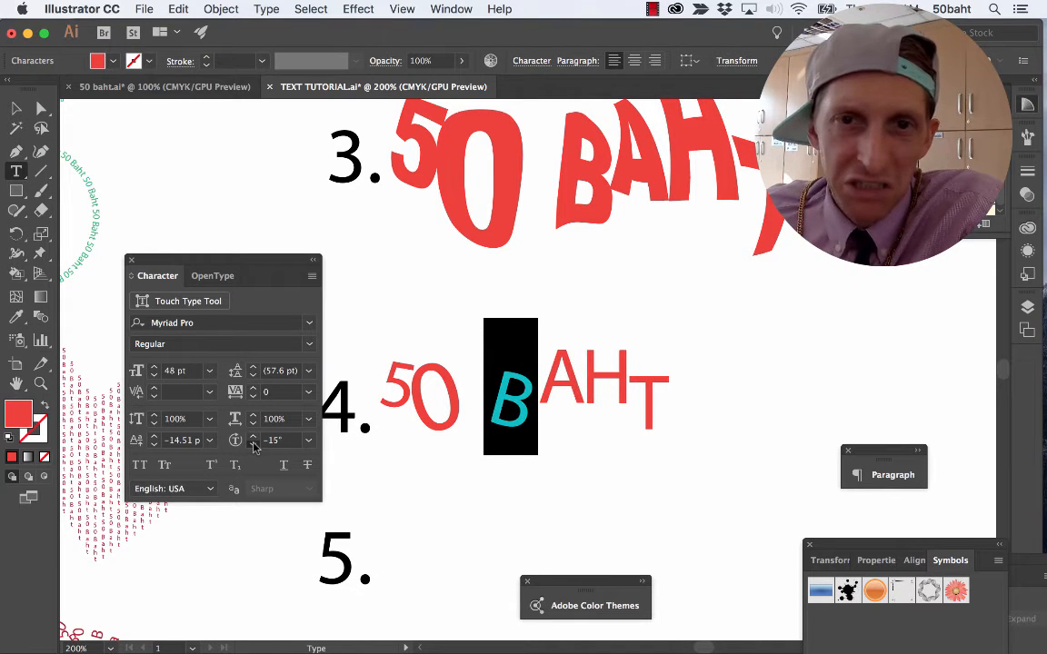
left_click(253, 445)
left_click(252, 444)
left_click(397, 324, "super")
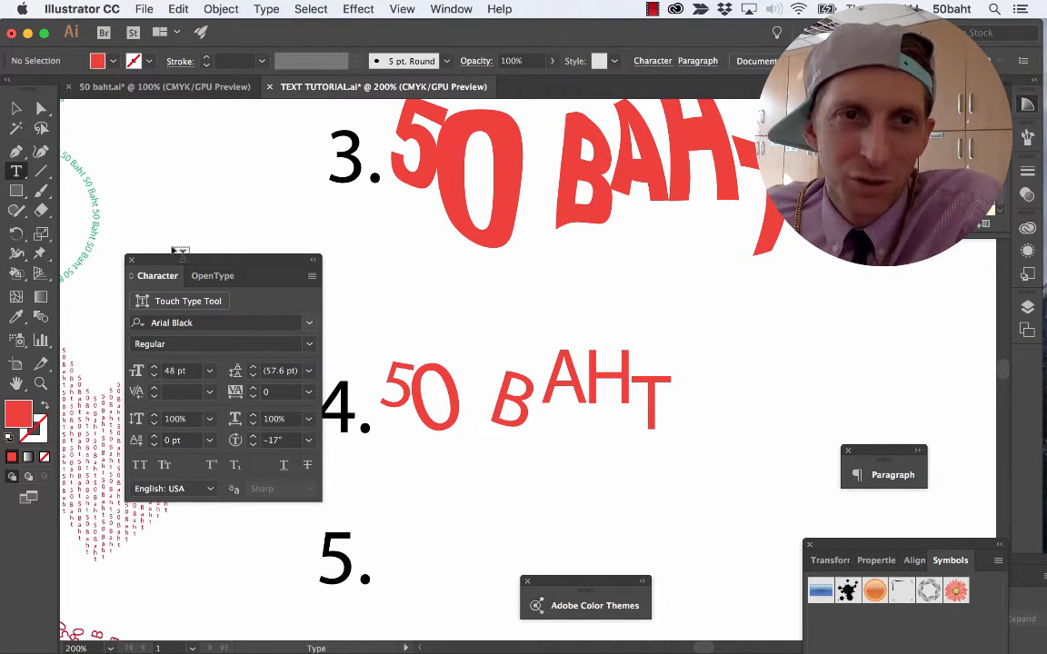
Check how sample 5 looks in the 50 baht.ai example and return to the TEXT TUTORIAL document.
left_click(16, 171)
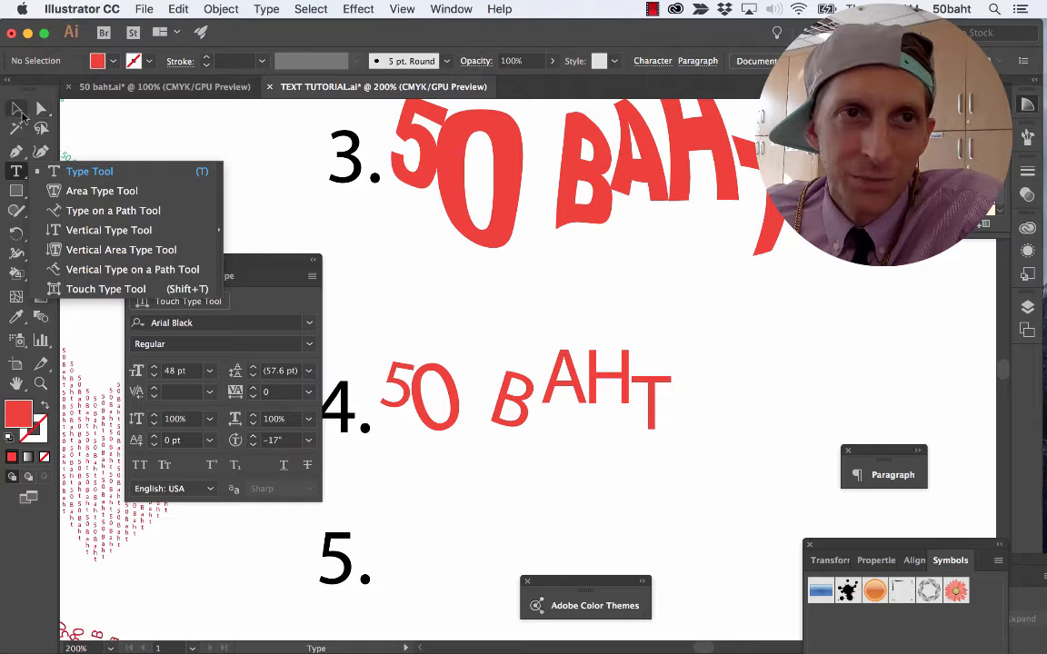
left_click(132, 88)
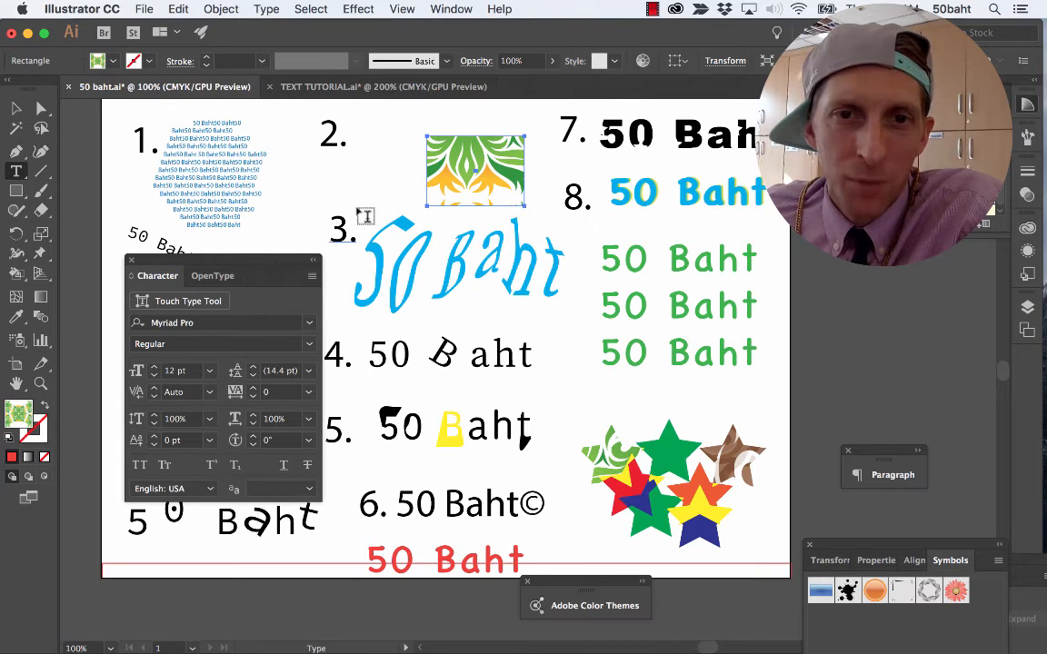
left_click(390, 87)
Copy the sample 4 text with the rotated B, paste it, and move the copy beside number 5.
left_click(481, 359)
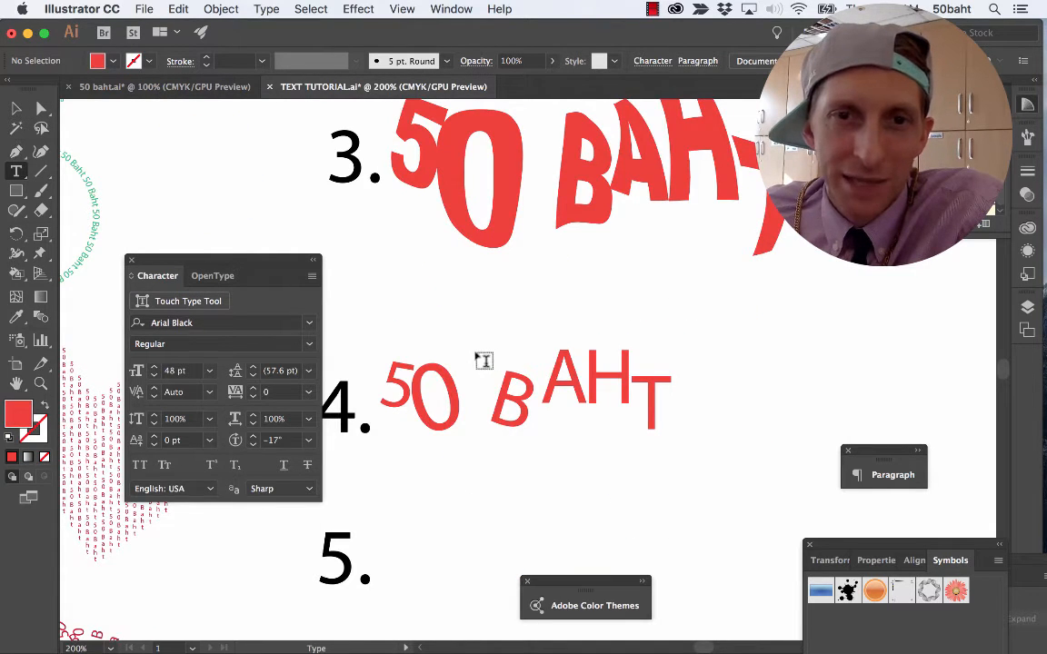
scroll(459, 343, "down", 3)
key("v")
left_click(505, 351)
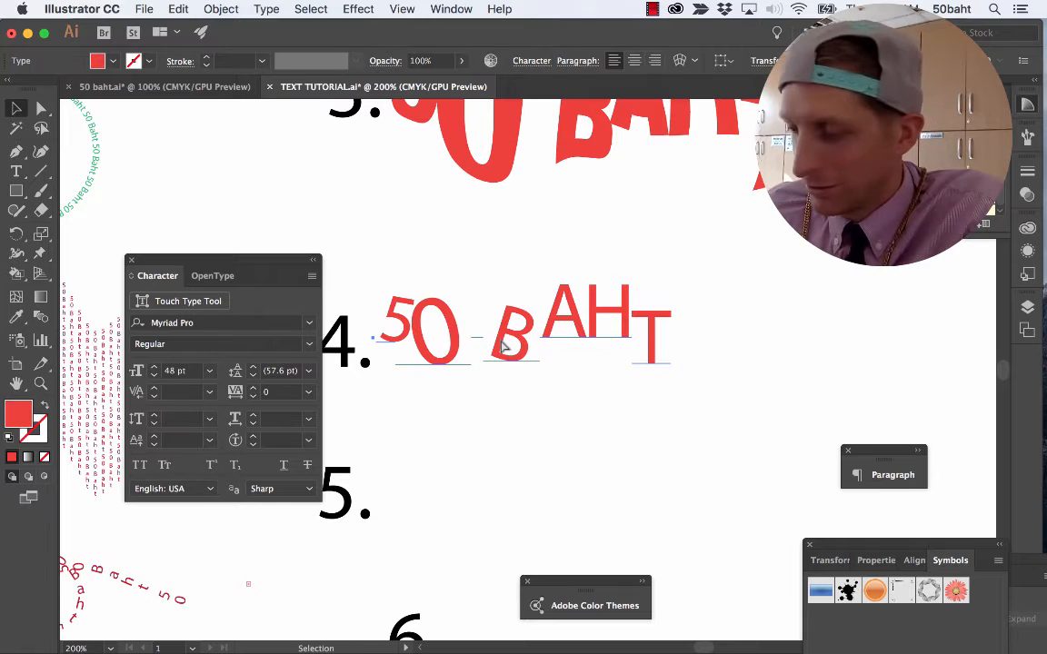
key("super+c")
key("super+v")
left_click_drag(505, 352, 507, 471)
Change the fill of the sample 4 text to a yellow-green swatch.
left_click(527, 335)
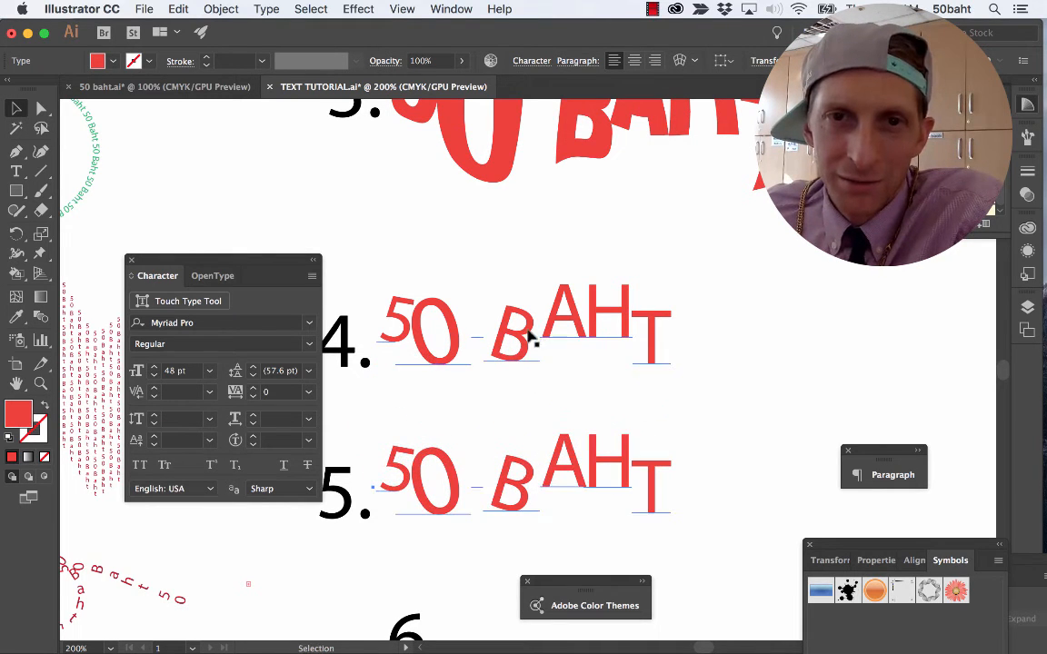
left_click(100, 61)
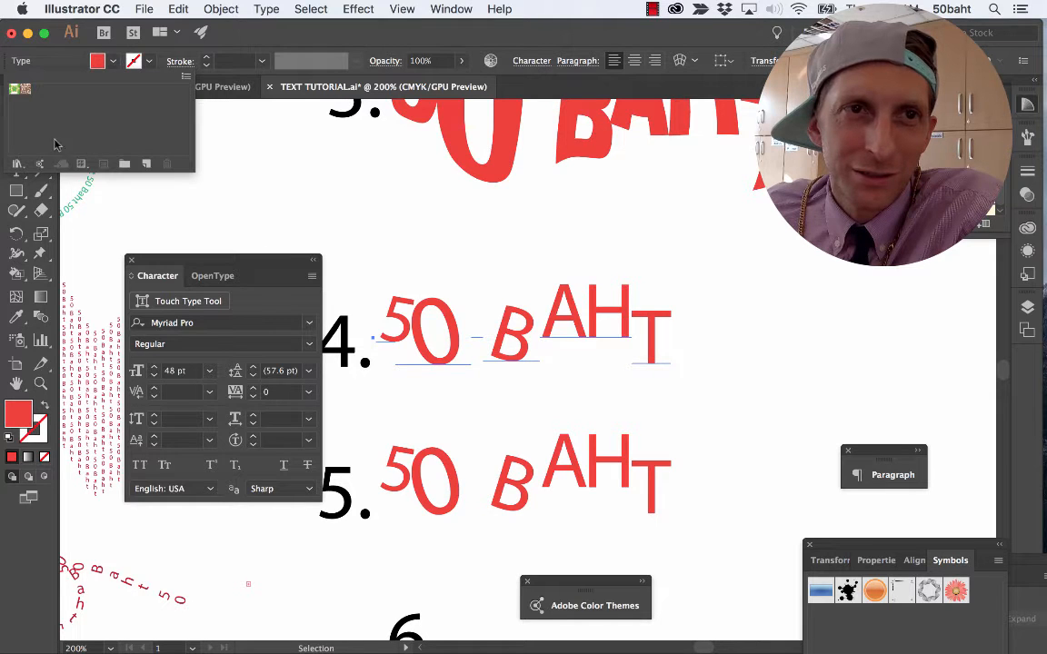
left_click(81, 165)
left_click(93, 181)
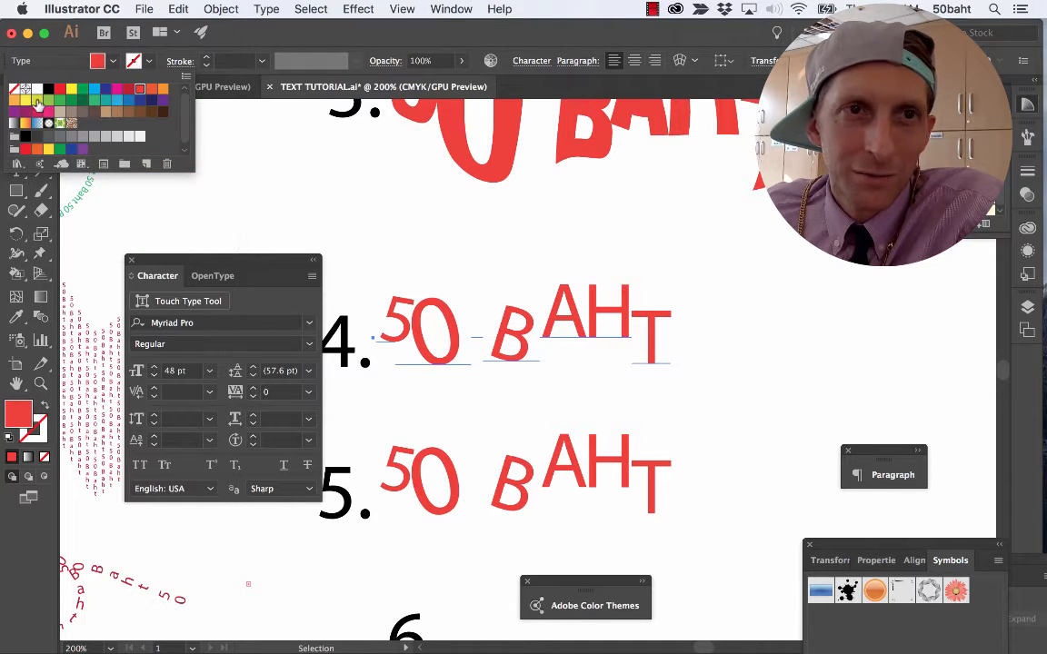
left_click(39, 102)
Set the sample 5 text in Arial Black and convert it to outlines.
left_click(445, 466)
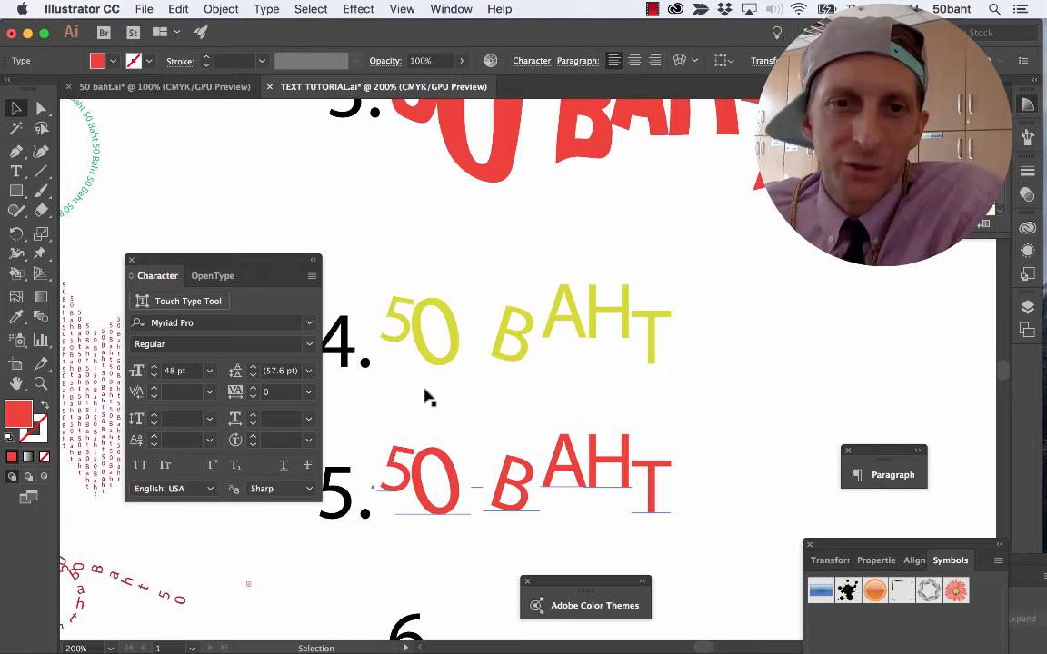
scroll(427, 397, "down", 5)
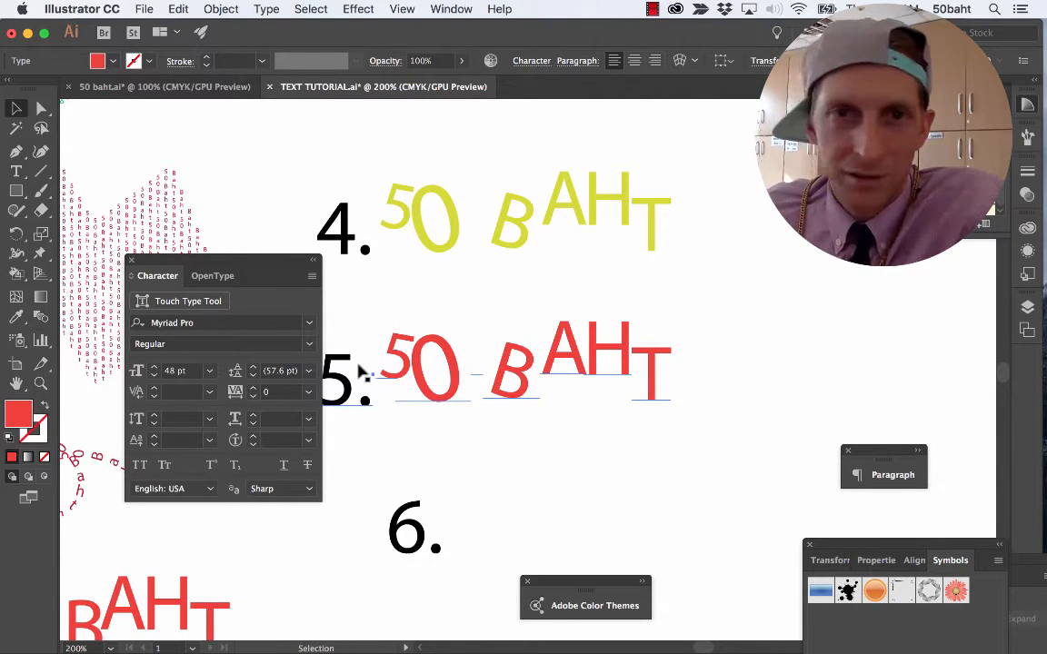
left_click(310, 323)
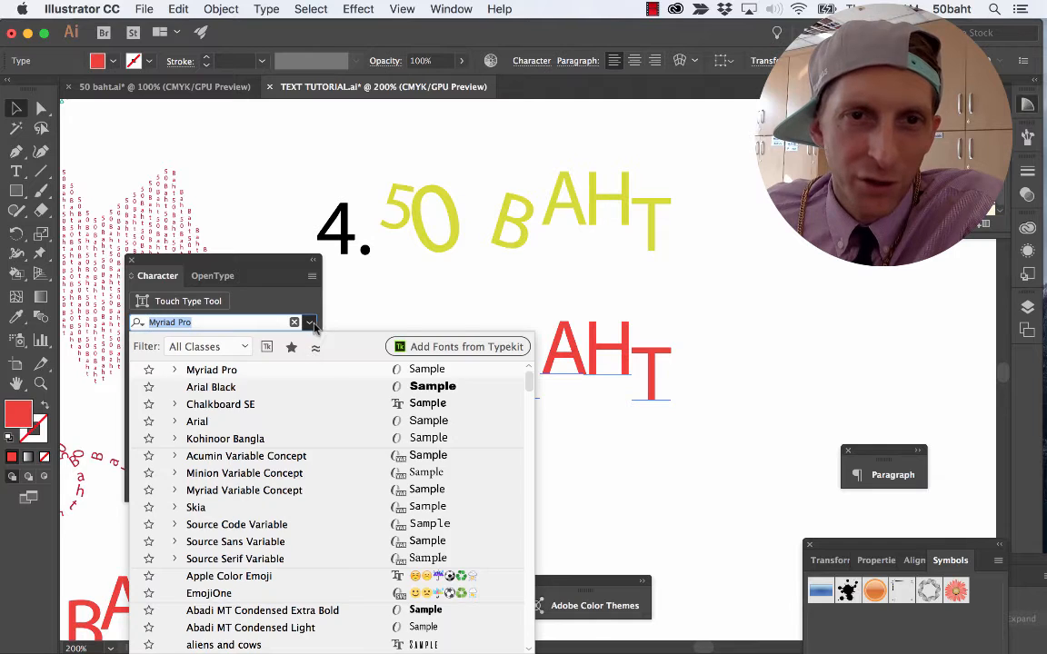
left_click(327, 386)
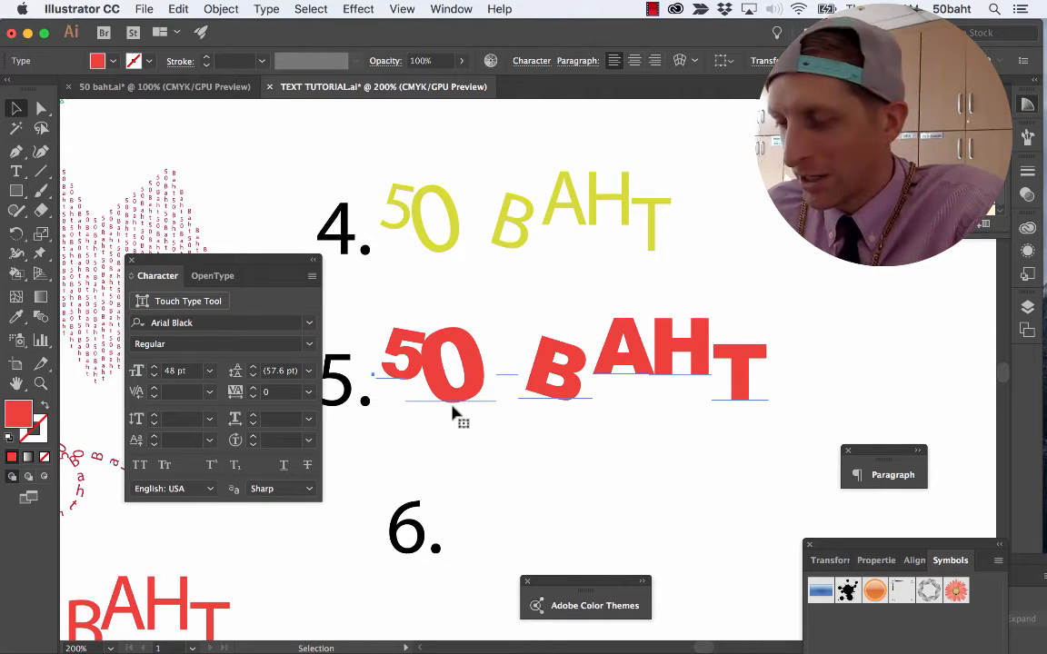
key("super+shift+o")
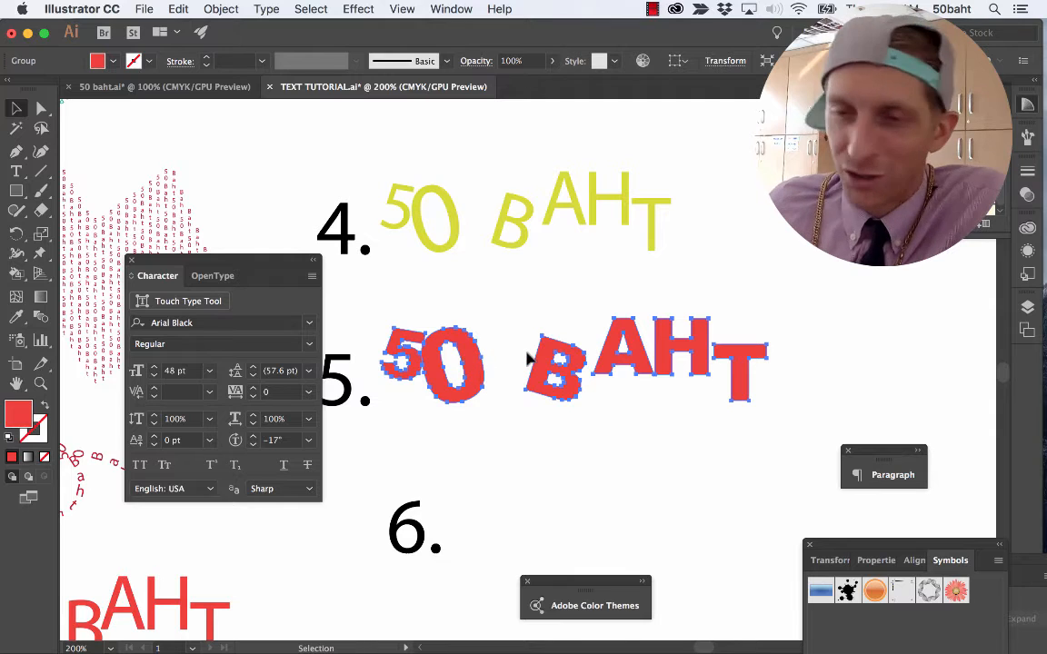
Round the upper-left corner of the outlined letter B in sample 5 with Direct Selection.
key("super+equal")
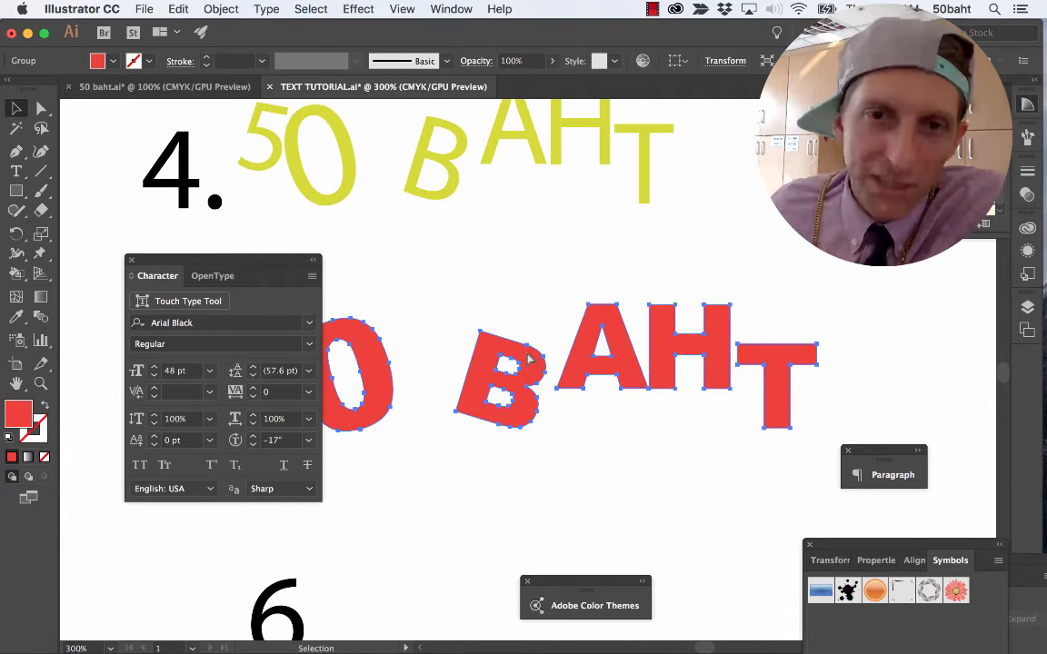
key("a")
mouse_move(481, 334)
left_mouse_down()
mouse_move(464, 306)
mouse_move(488, 354)
left_mouse_up()
Reshape the letter A in sample 5 by pulling its top anchor points up and outward and stretching its feet down into points.
left_click(569, 349)
left_click(595, 330)
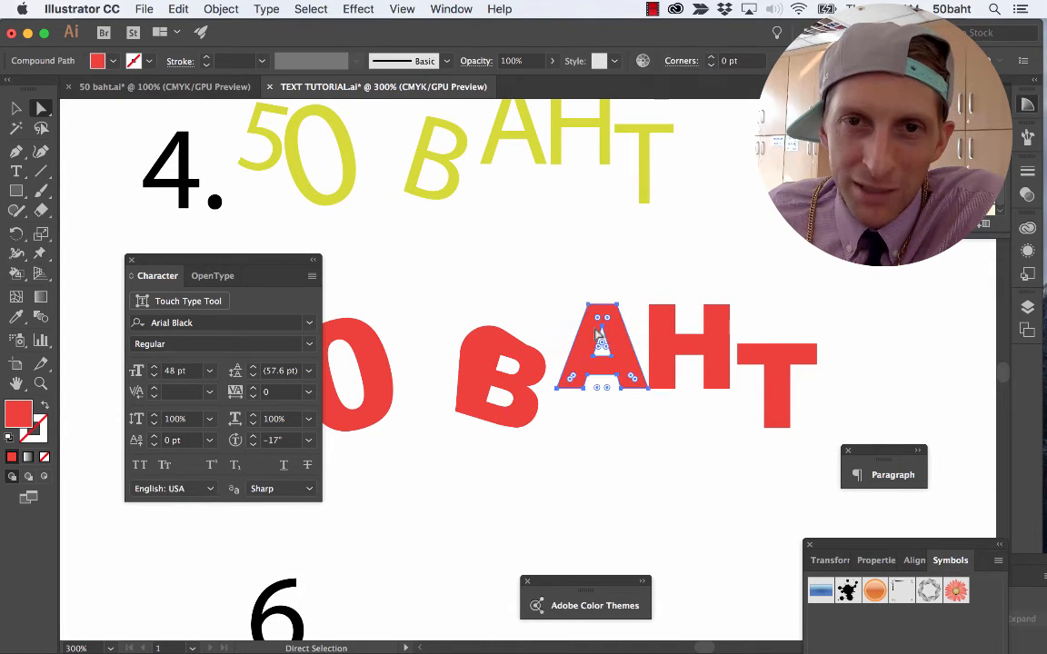
left_click_drag(587, 307, 569, 285)
left_click(579, 323)
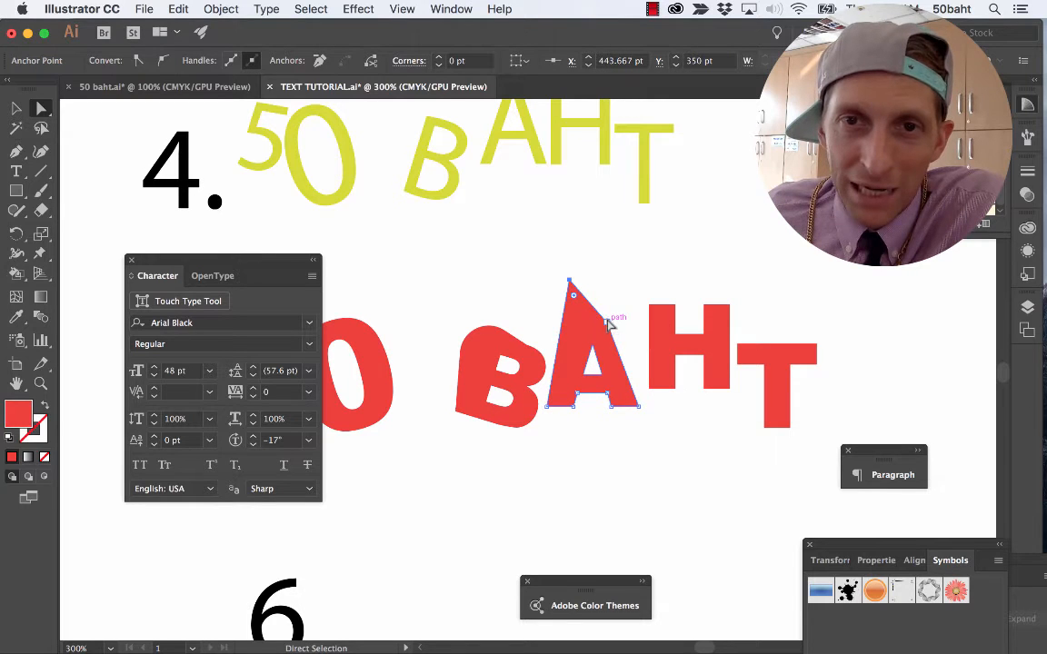
left_click_drag(608, 323, 634, 278)
left_click(598, 472)
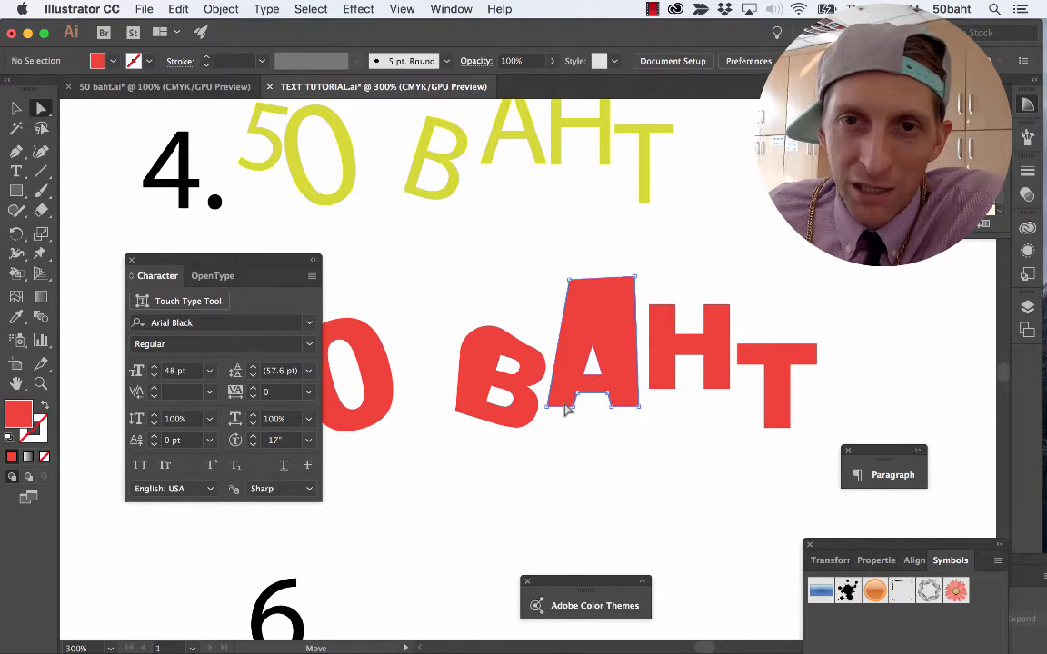
left_click_drag(564, 406, 619, 427)
left_click(656, 476)
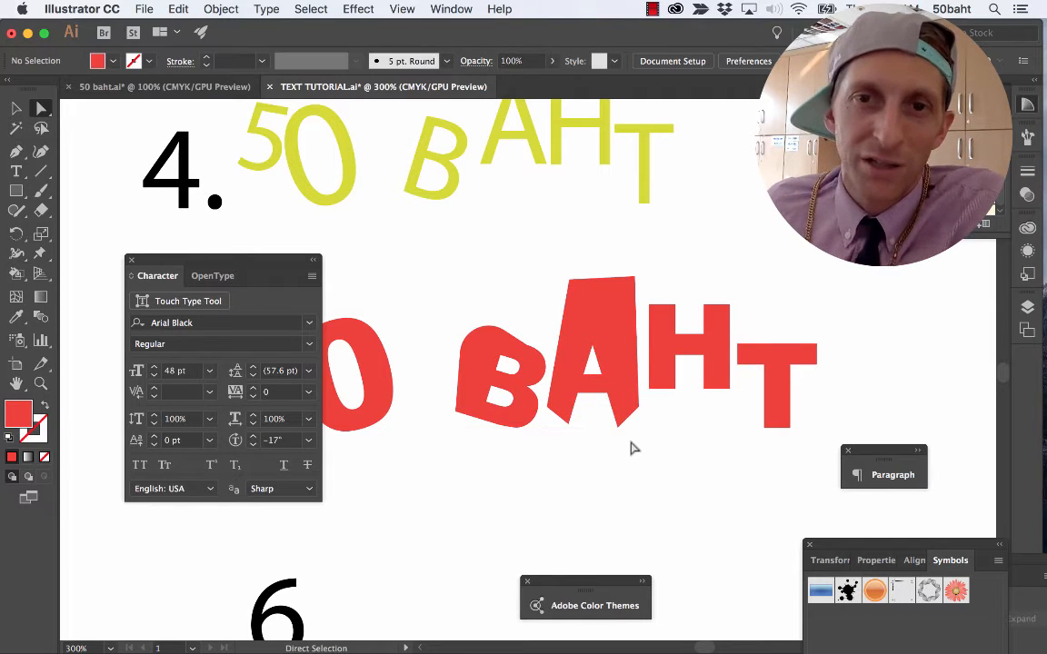
Round the corners of the letter T in sample 5 as far as they go and deselect it.
scroll(798, 427, "down", 5)
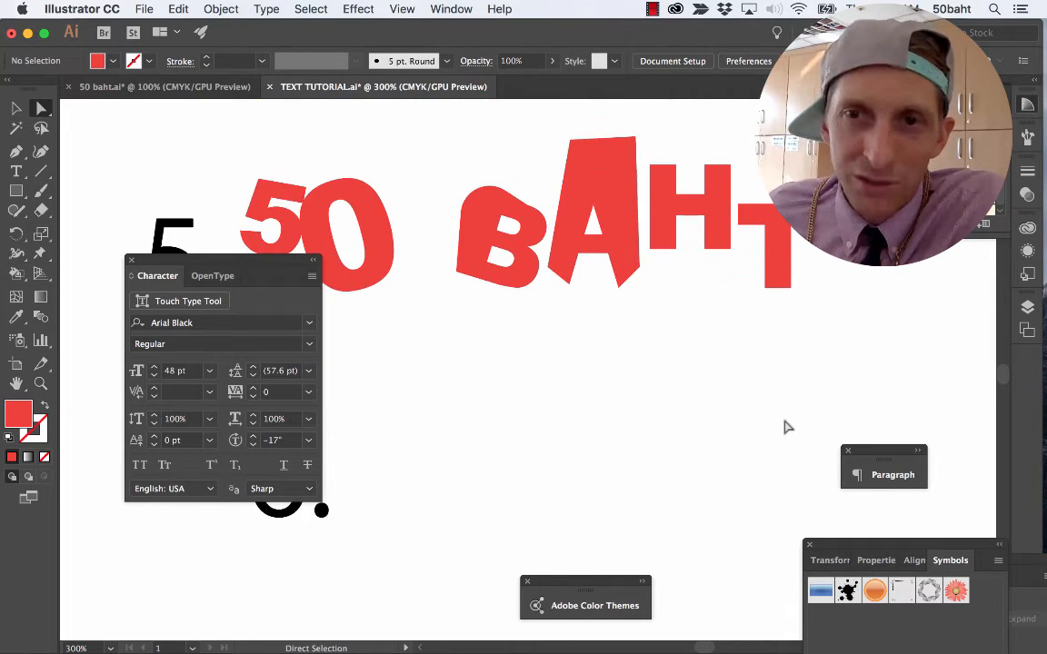
left_click(776, 280)
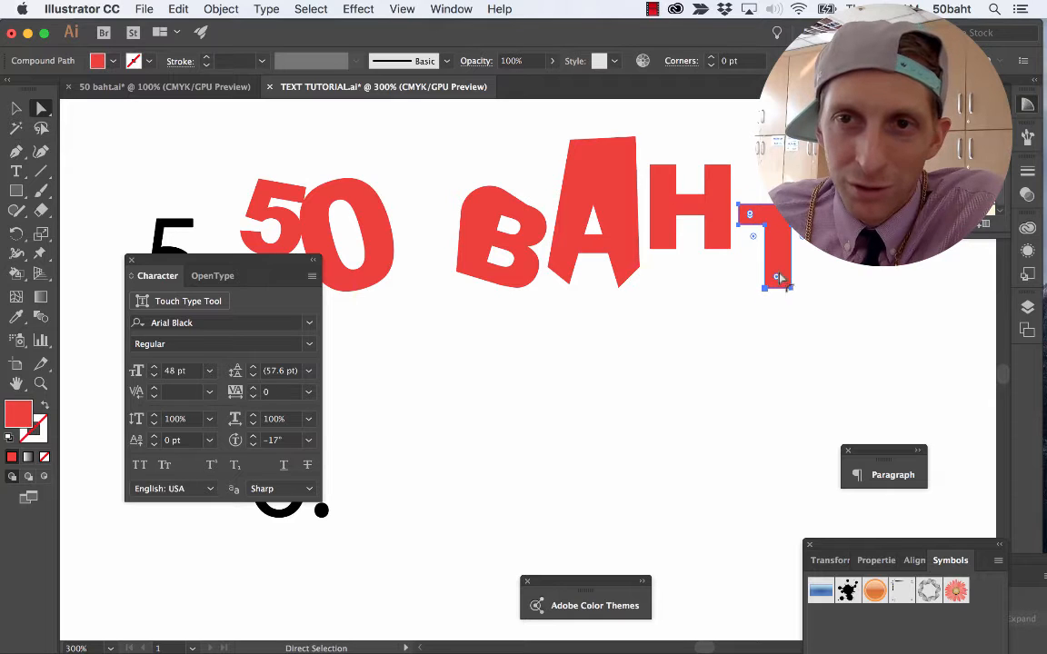
left_click_drag(778, 279, 752, 334)
left_click(750, 338)
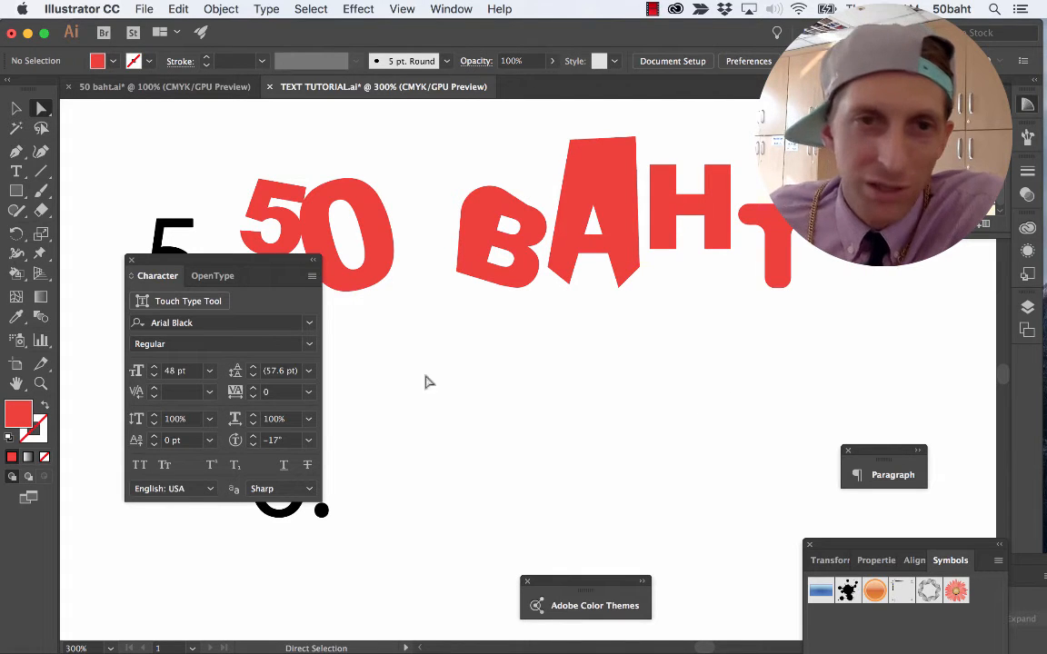
Check the example for sample 6 in the 50 baht.ai document and return to the TEXT TUTORIAL document.
left_click(163, 87)
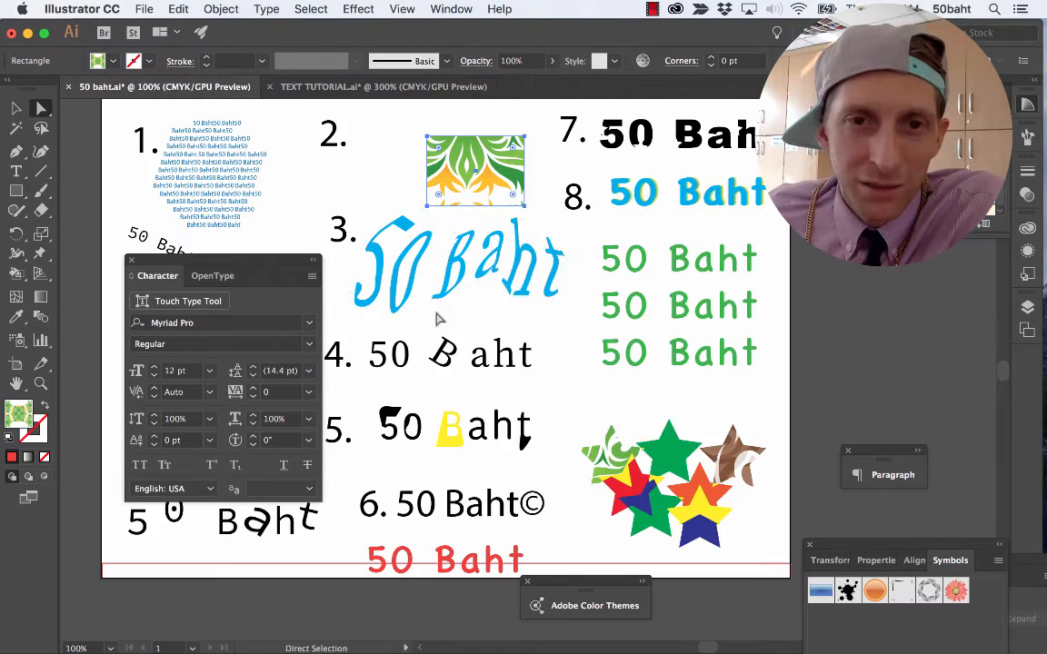
scroll(437, 318, "down", 2)
key("super+Tab")
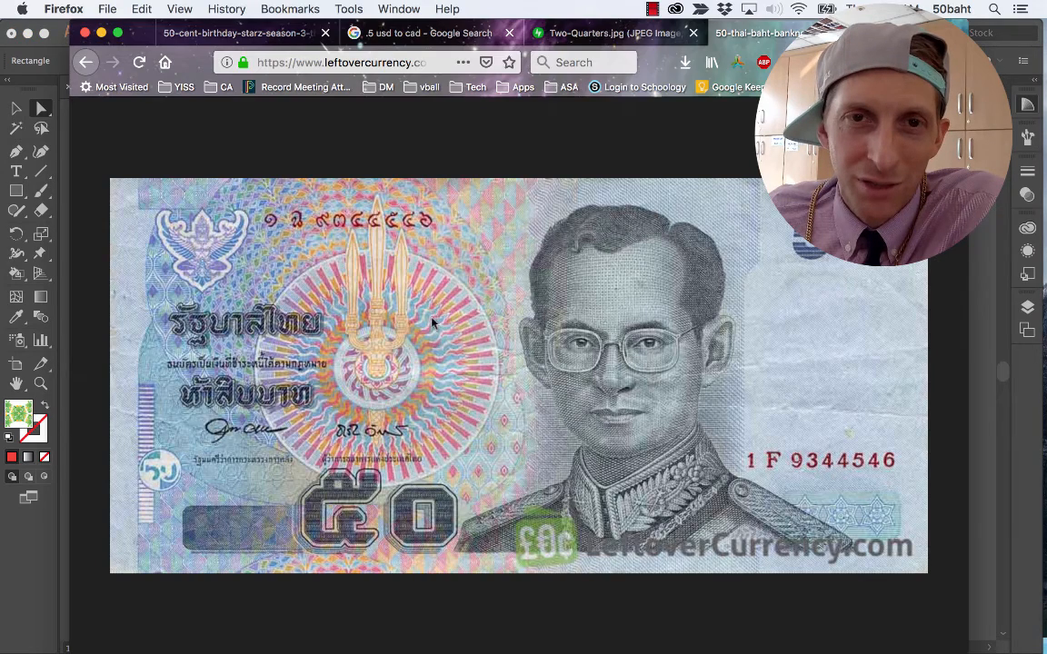
key("super+Tab")
left_click(382, 87)
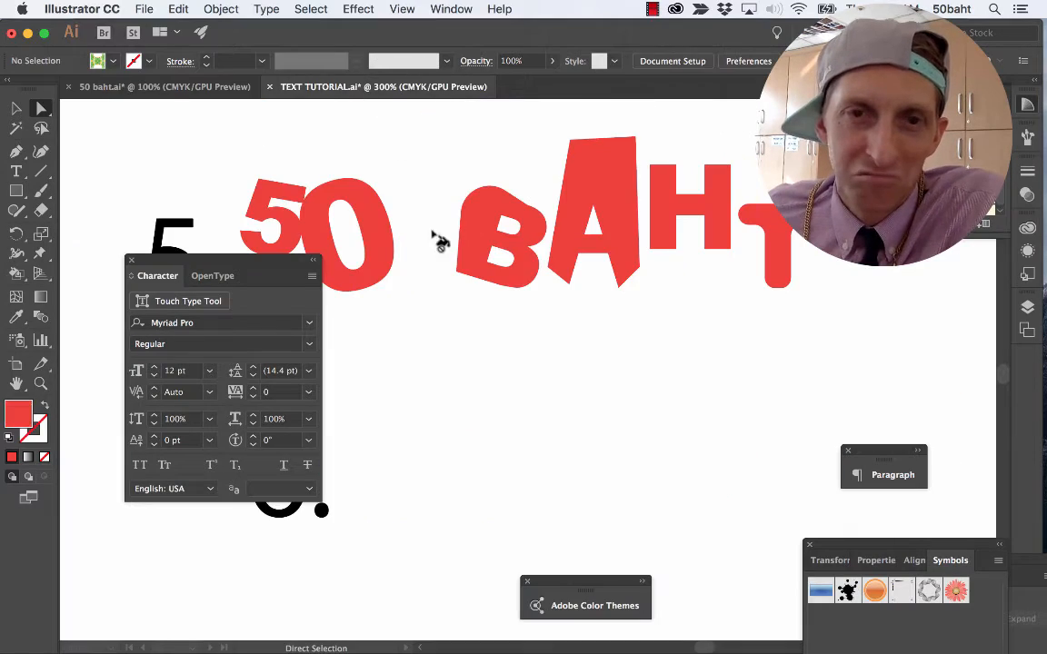
Copy the yellow-green sample 4 text, paste it, and move the copy beside number 6.
scroll(451, 262, "up", 5)
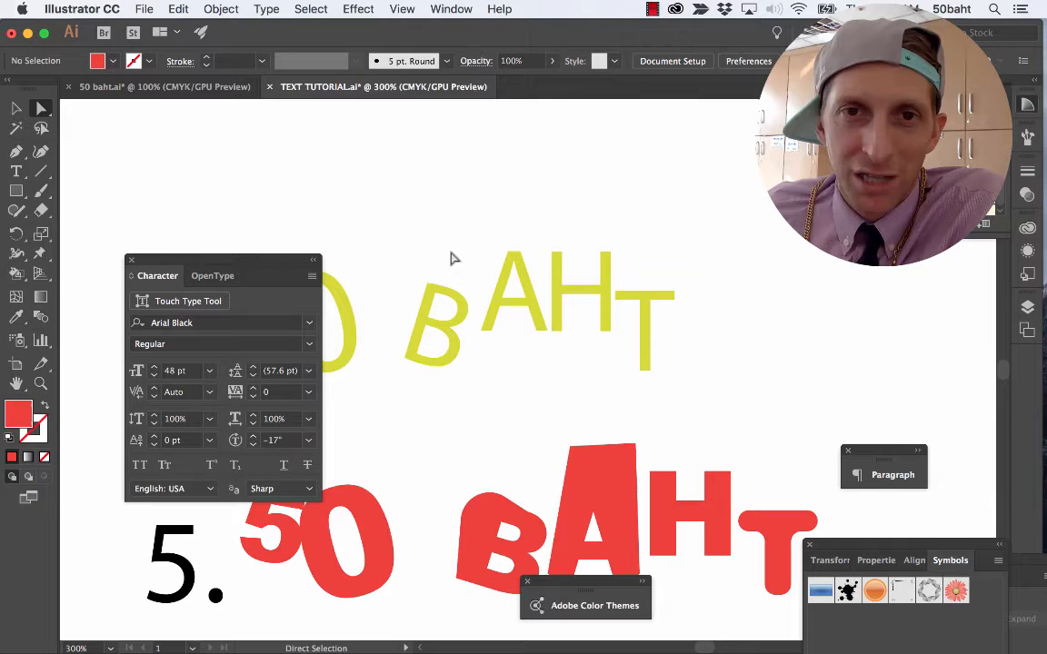
left_click(454, 315)
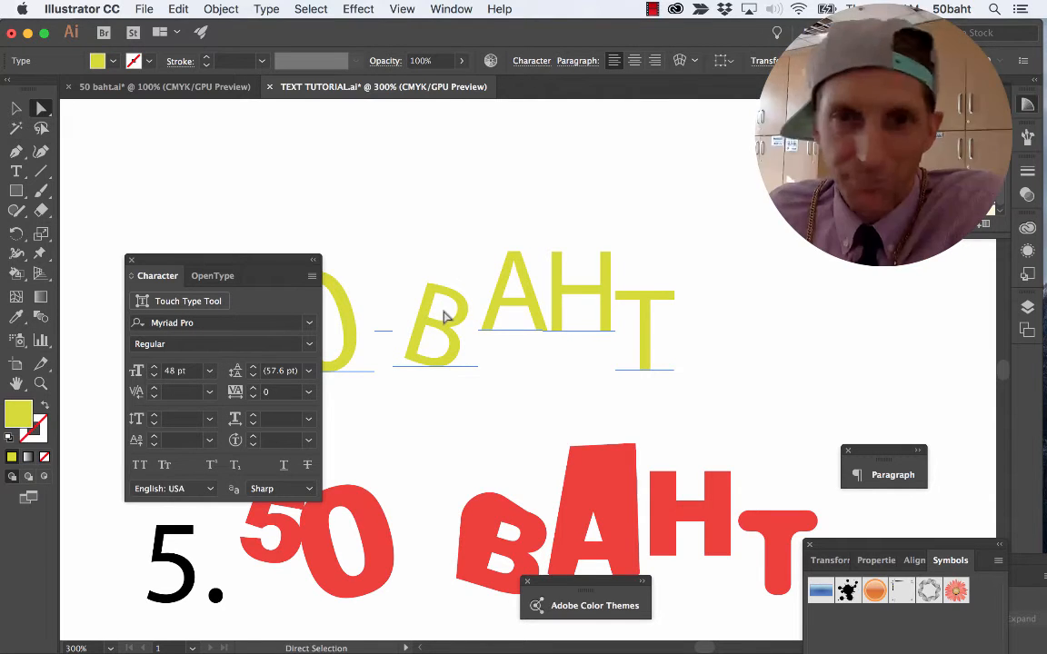
scroll(445, 315, "down", 5)
left_click_drag(280, 261, 903, 337)
scroll(413, 334, "down", 3)
scroll(382, 359, "down", 2)
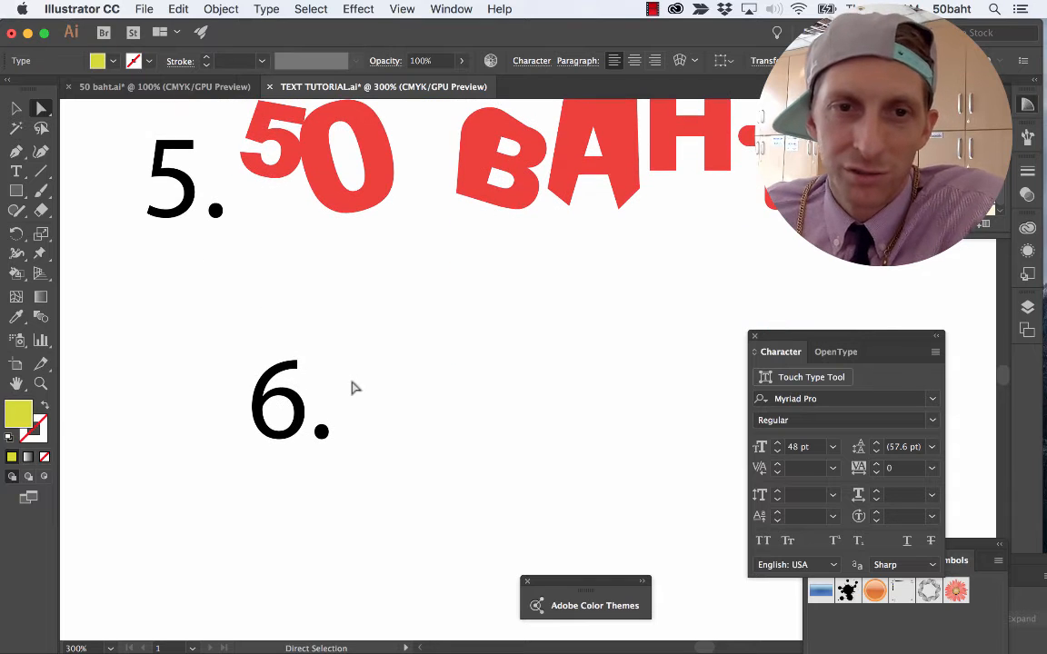
left_click(332, 503)
key("cmd+v")
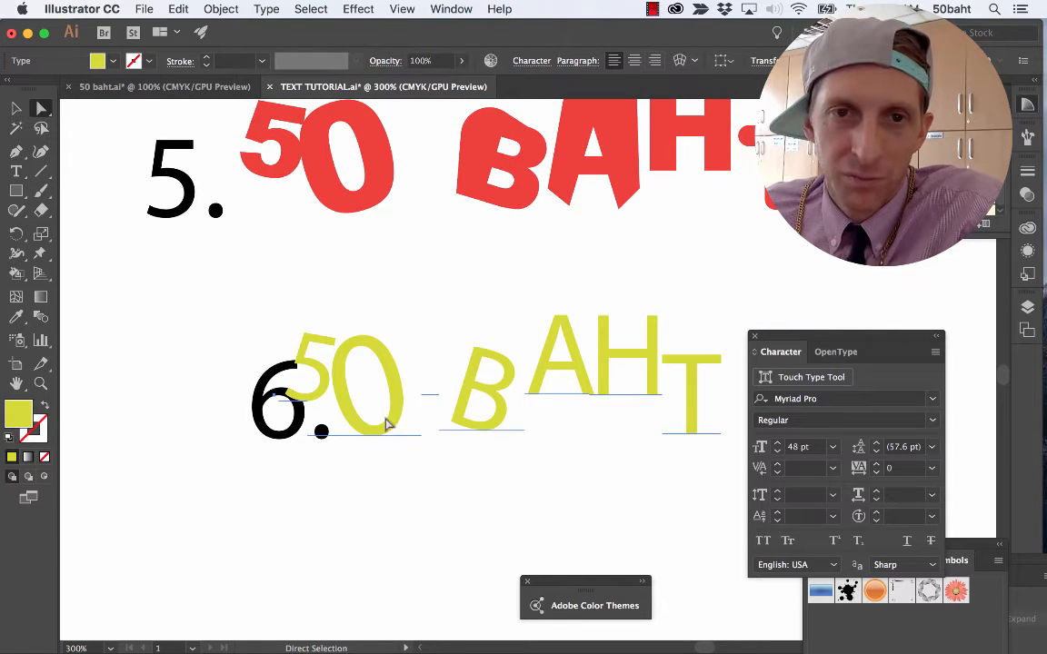
left_click_drag(386, 424, 470, 380)
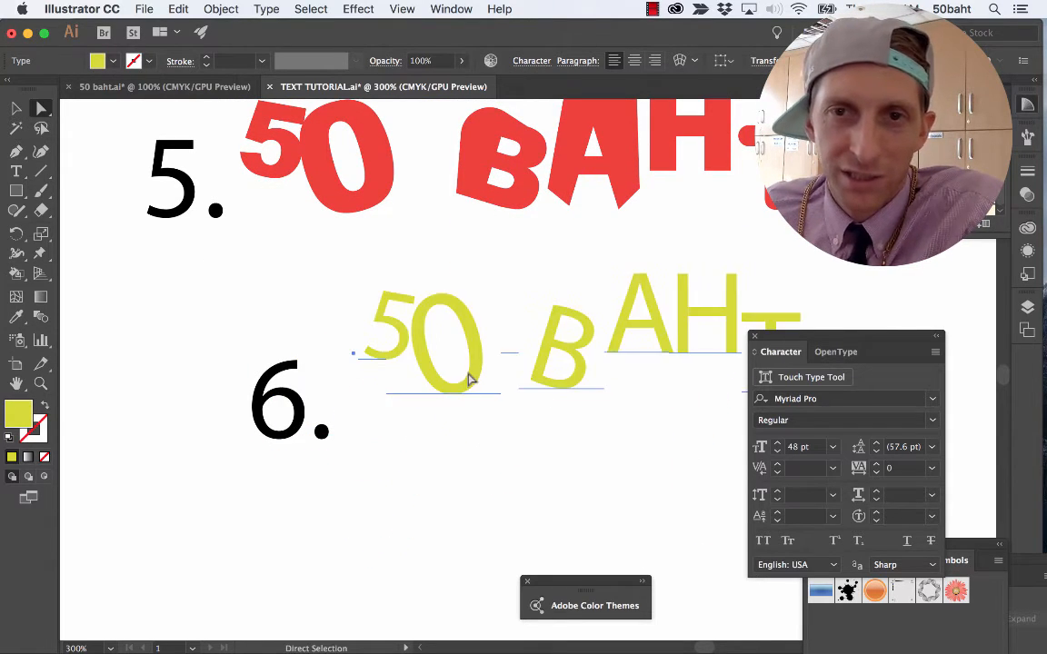
Place the text cursor after the T in the sample 6 text and open the Glyphs list.
scroll(470, 380, "right", 5)
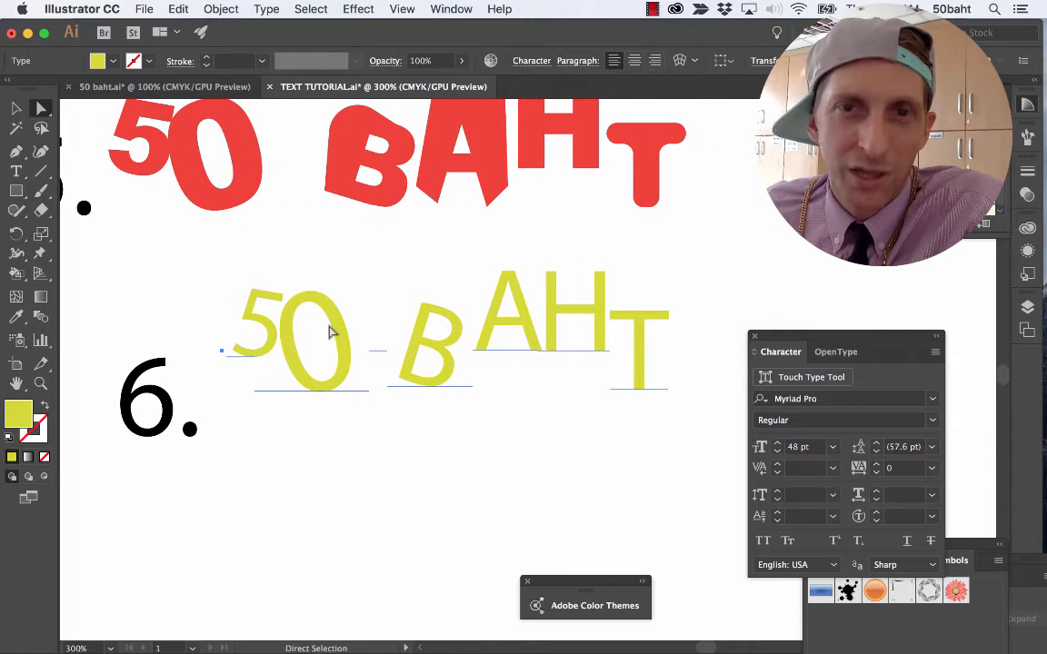
key("t")
left_click(651, 344)
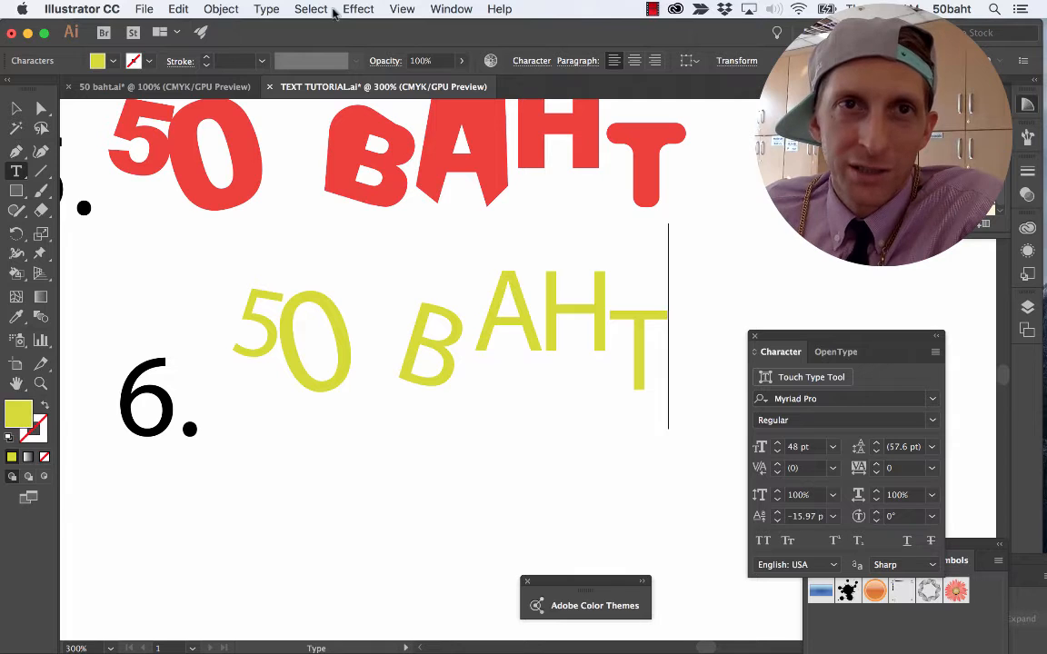
left_click(221, 9)
mouse_move(271, 11)
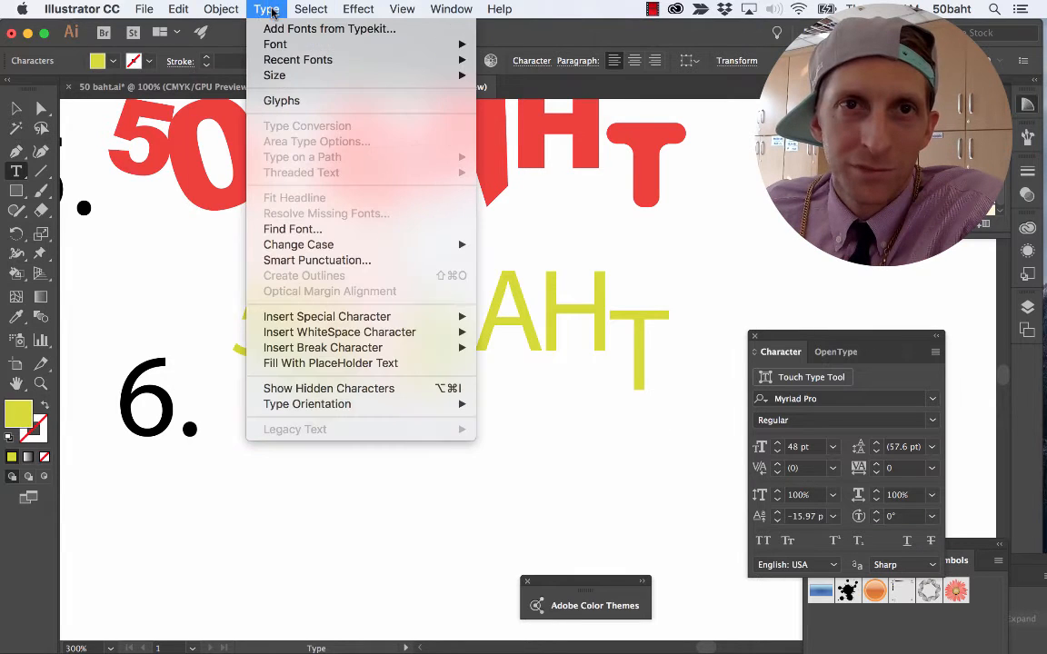
left_click(288, 99)
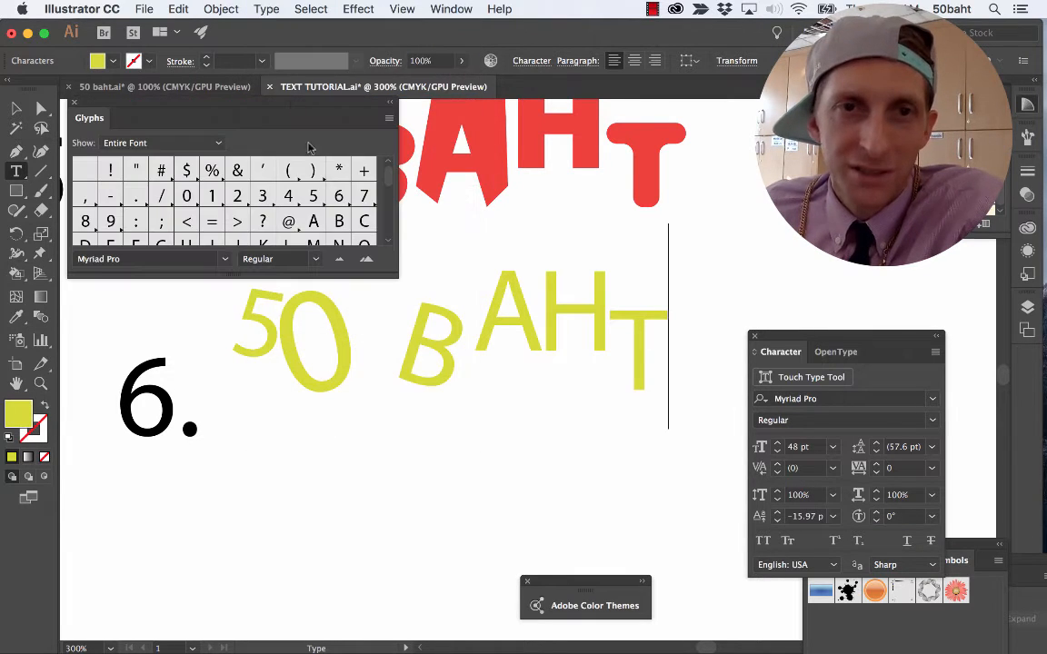
Browse the Myriad Pro glyphs and switch the glyph list to the Symbol font.
scroll(209, 207, "down", 10)
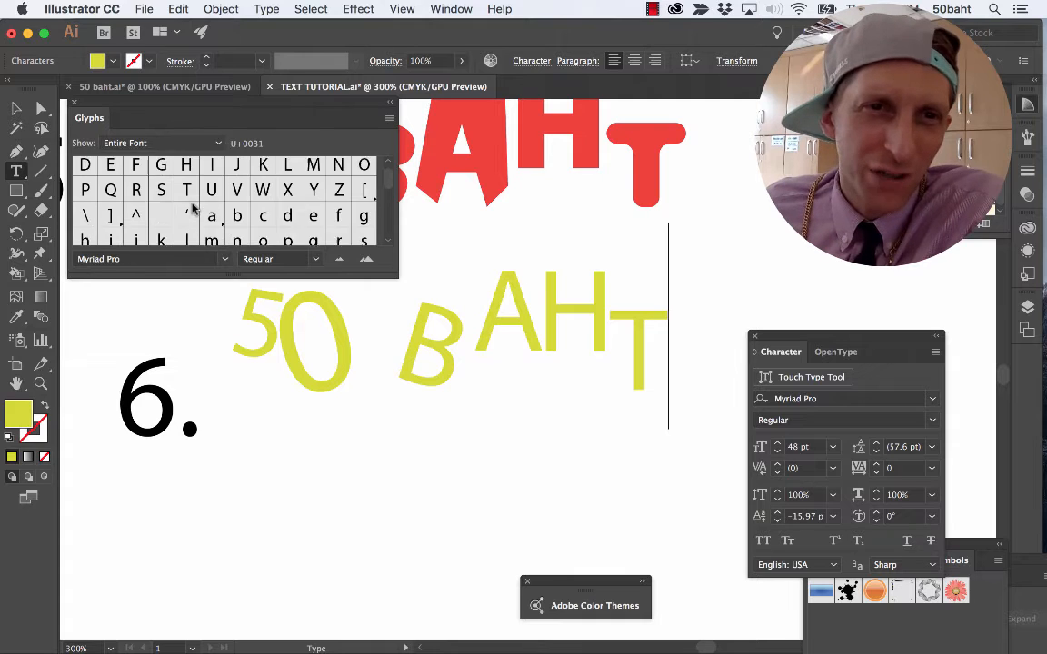
scroll(189, 207, "down", 6)
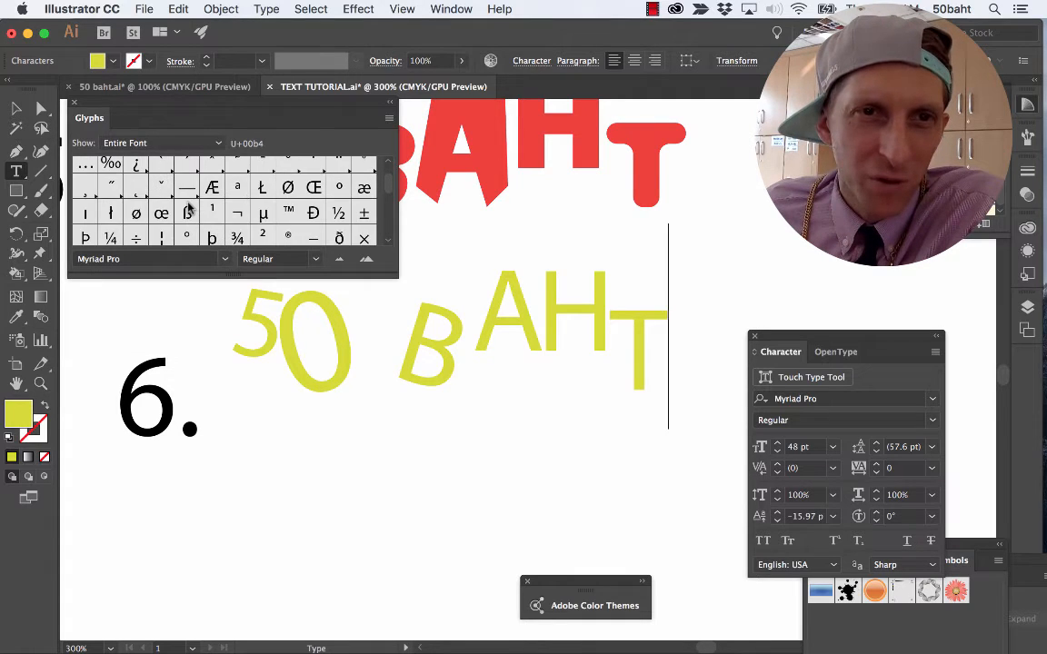
scroll(188, 208, "down", 1)
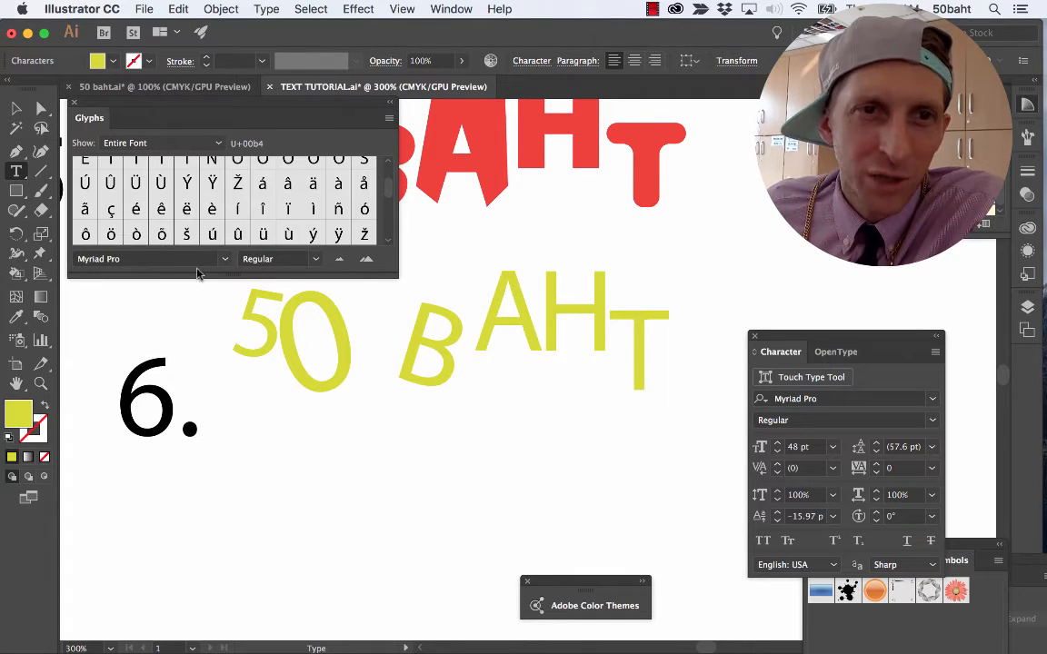
left_click(204, 259)
left_click(224, 261)
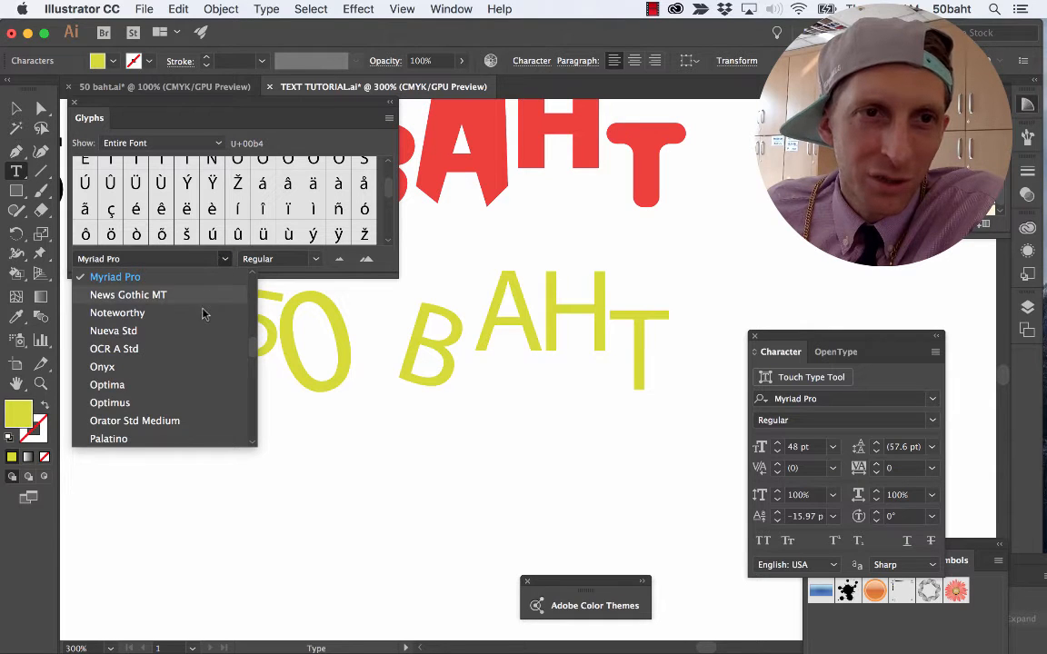
scroll(203, 309, "up", 10)
scroll(182, 309, "down", 10)
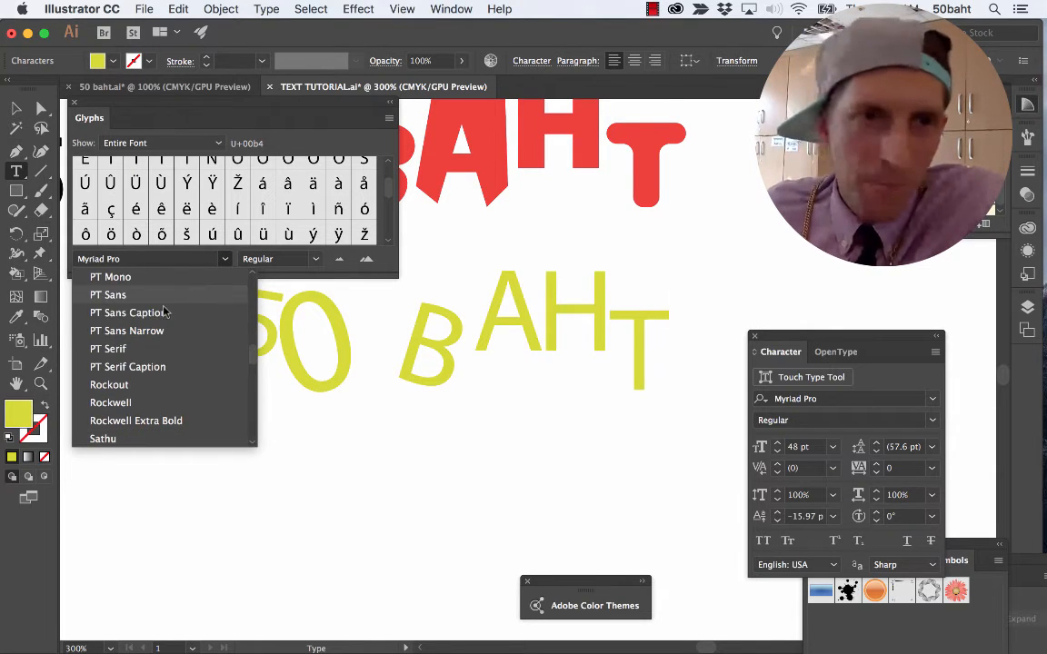
scroll(150, 386, "down", 8)
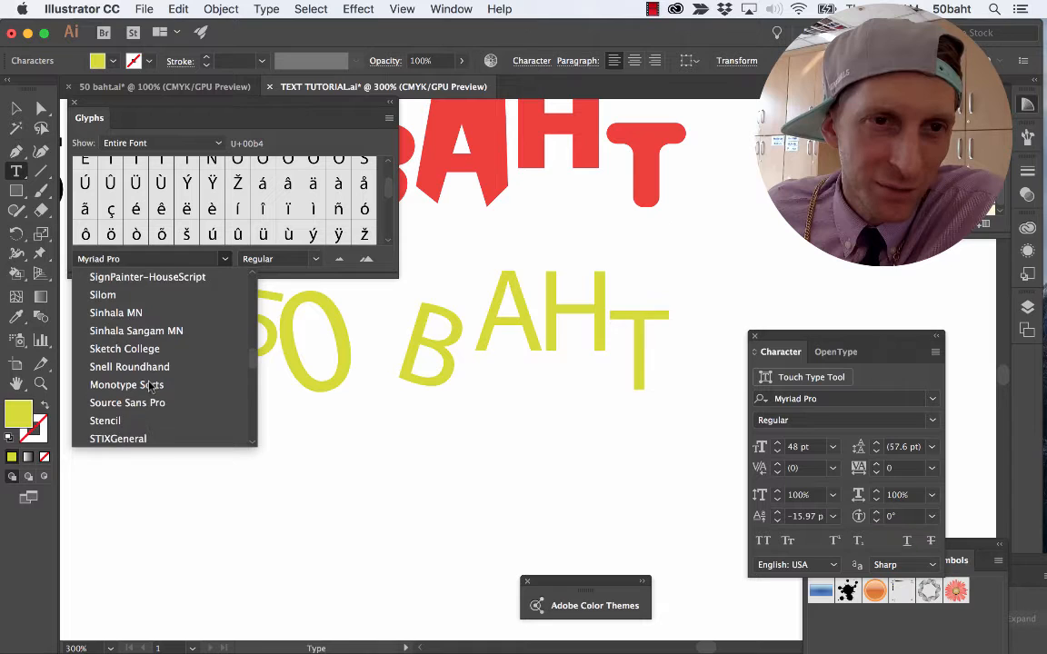
scroll(155, 384, "down", 10)
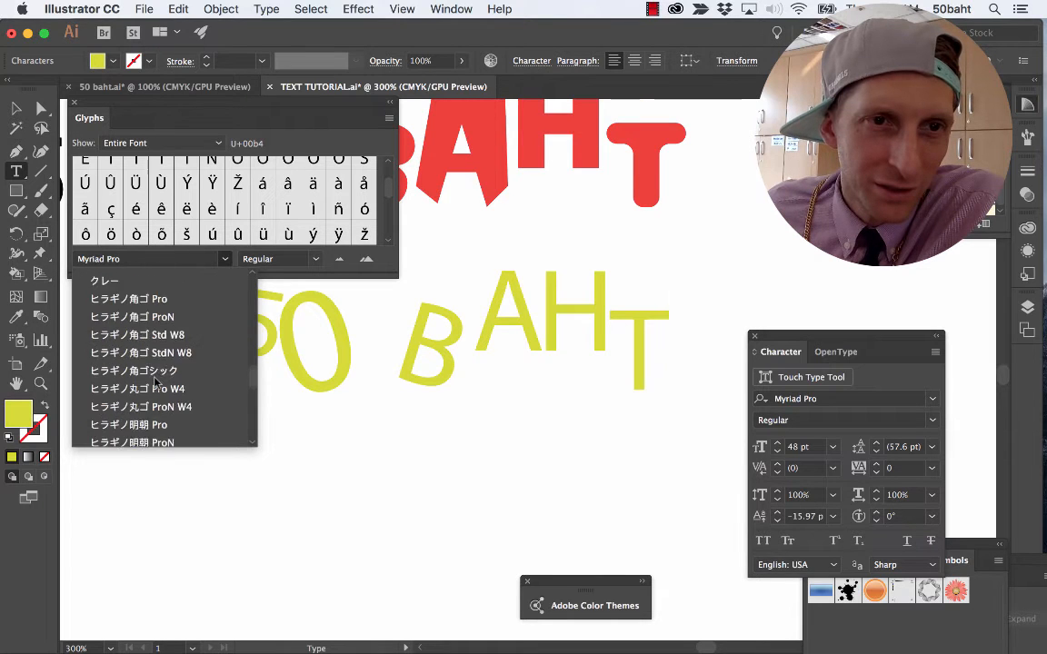
scroll(156, 380, "up", 3)
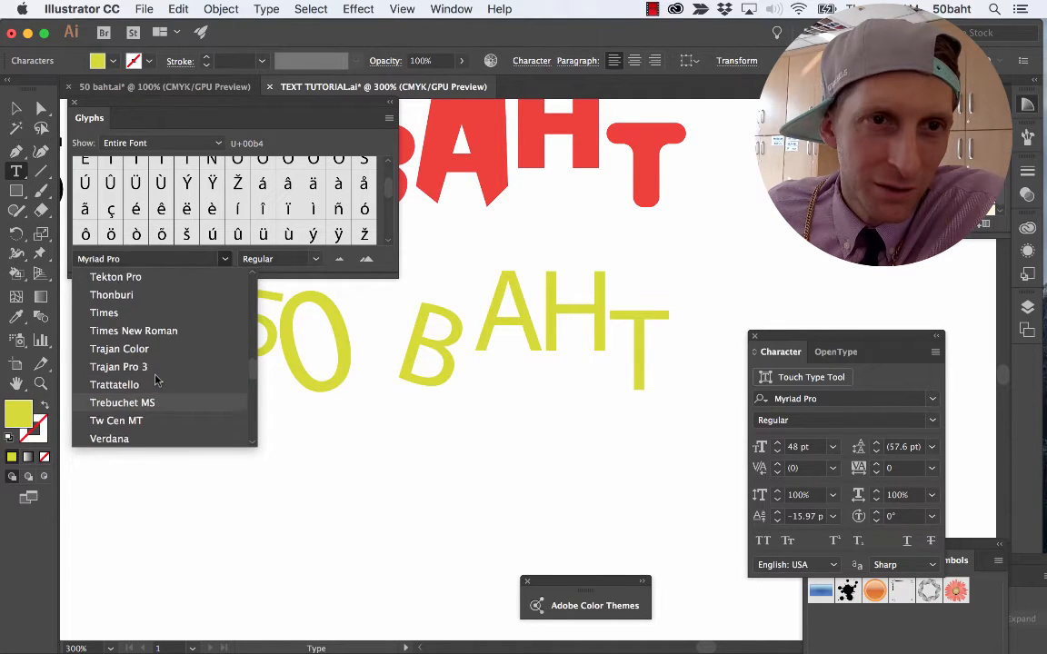
left_click(110, 281)
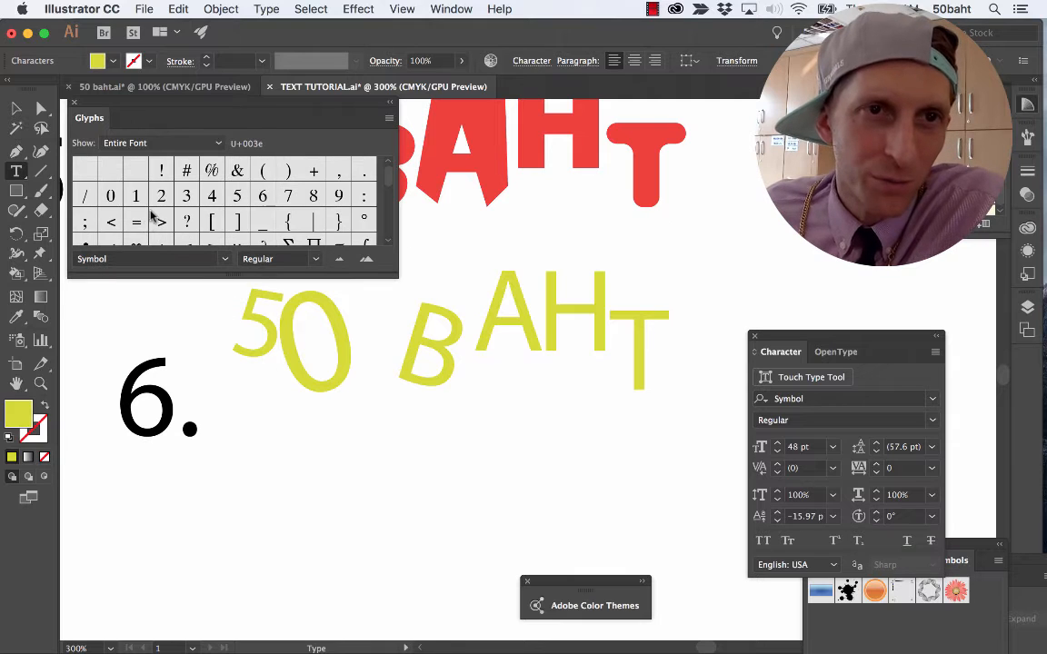
Insert the copyright glyph © from the Symbol font after the T in the sample 6 text.
scroll(154, 211, "down", 5)
scroll(155, 210, "down", 5)
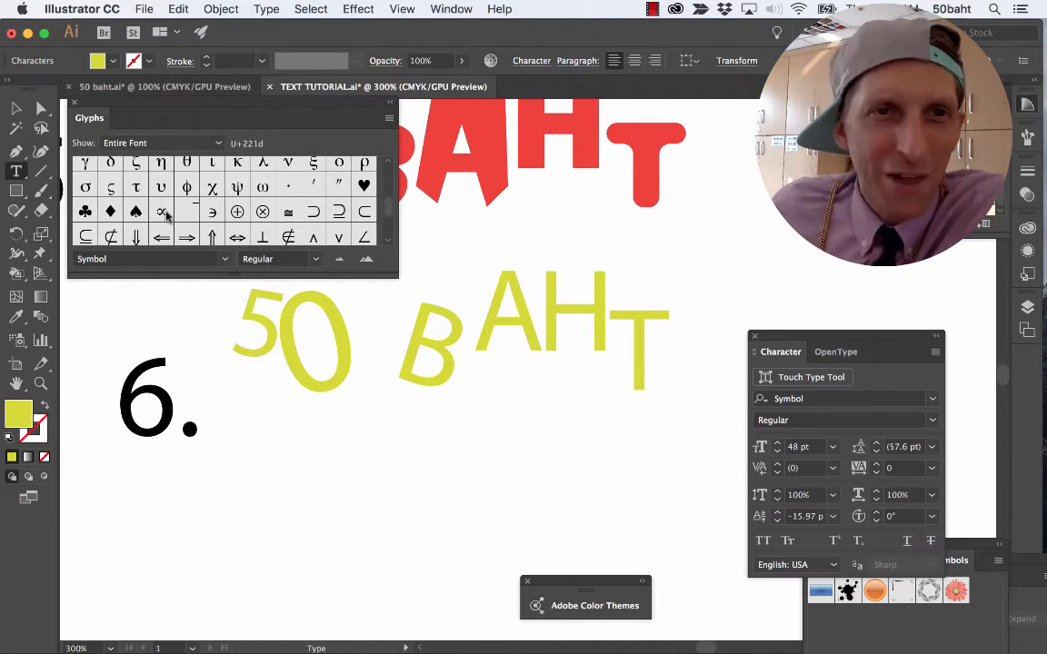
scroll(159, 213, "down", 3)
scroll(165, 213, "down", 1)
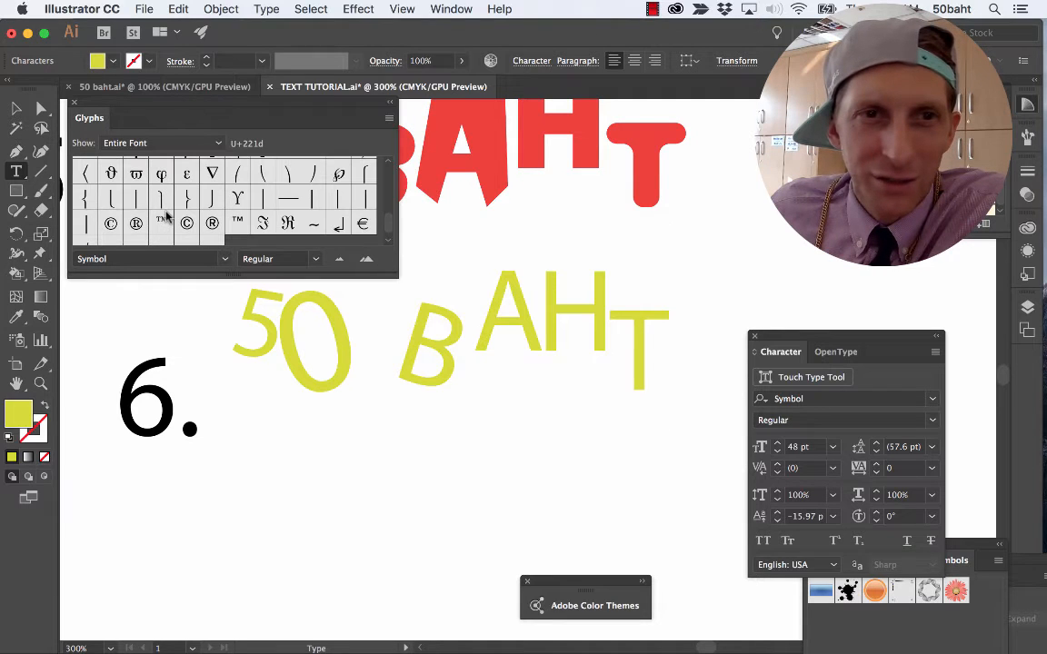
double_click(110, 224)
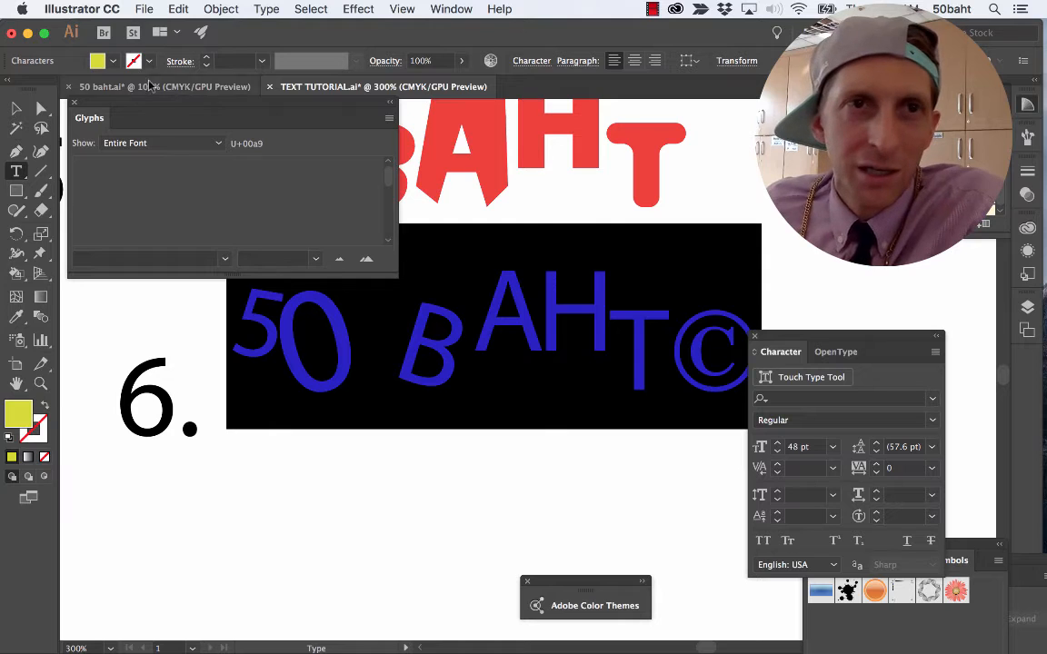
Fill the whole sample 6 text, including the copyright sign, with light brown and finish editing it.
left_click(99, 60)
left_click(164, 89)
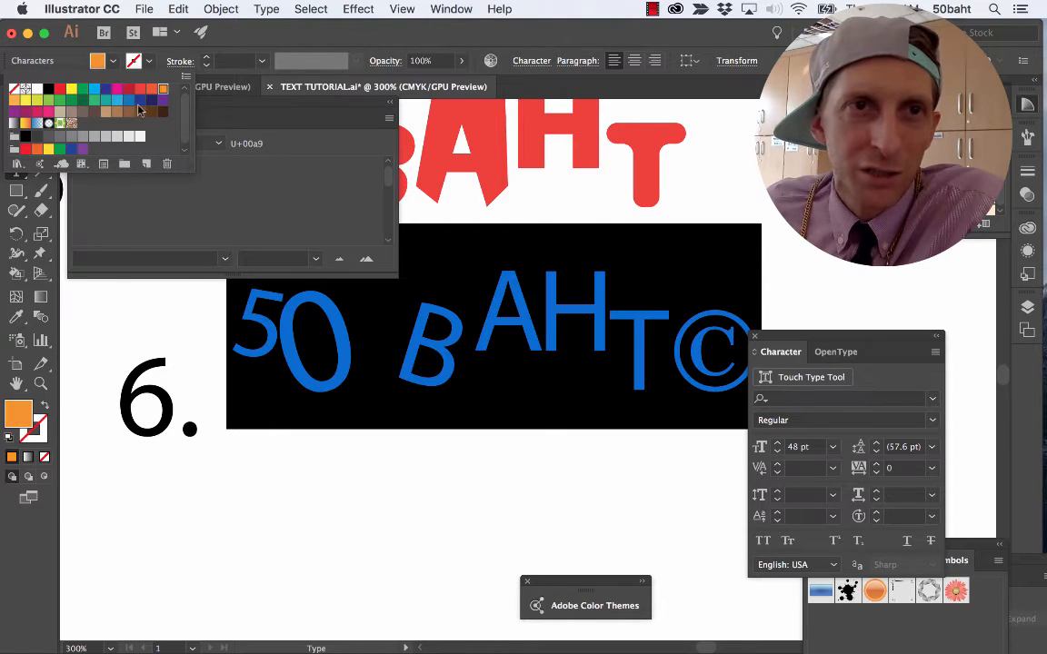
left_click(106, 113)
left_click(368, 328)
left_click(418, 355)
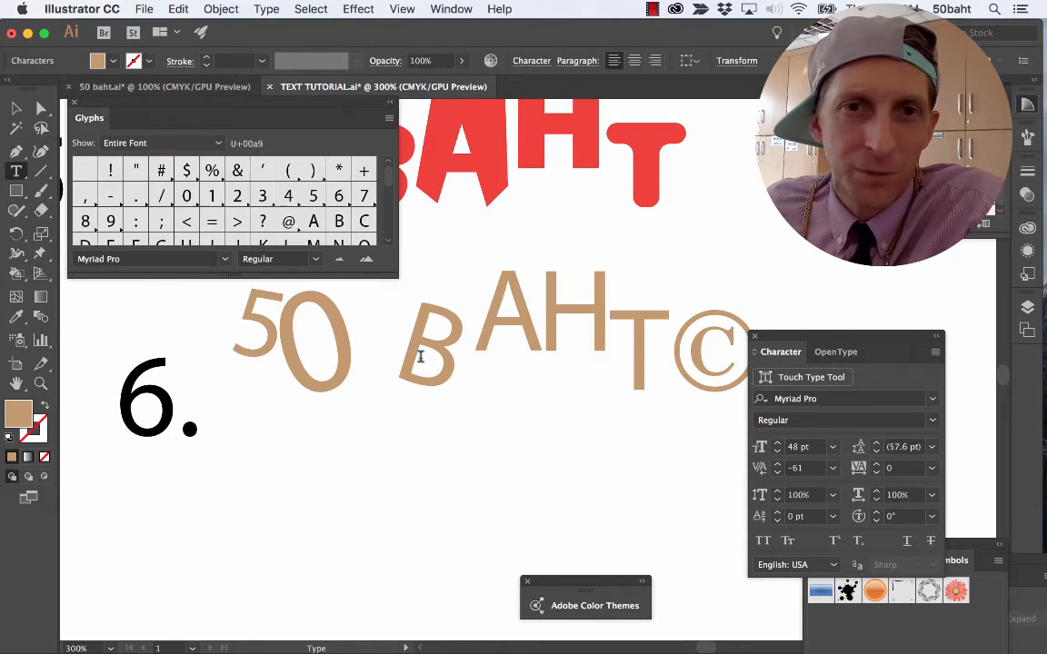
left_click(15, 108)
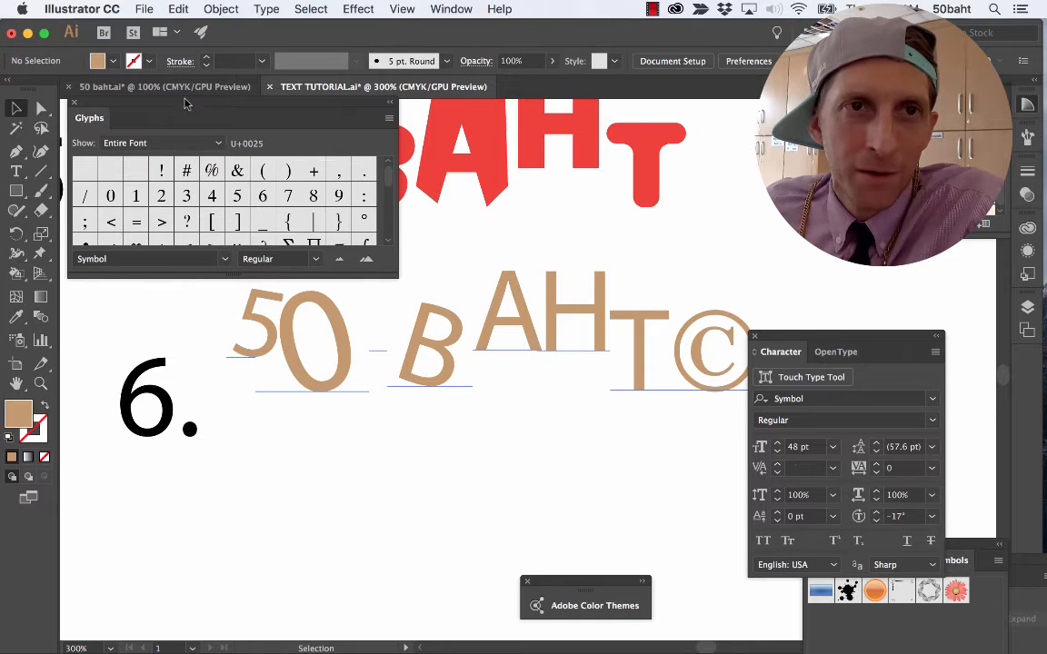
Check the example for sample 7 in the 50 baht.ai document and return to the TEXT TUTORIAL document.
left_click(169, 89)
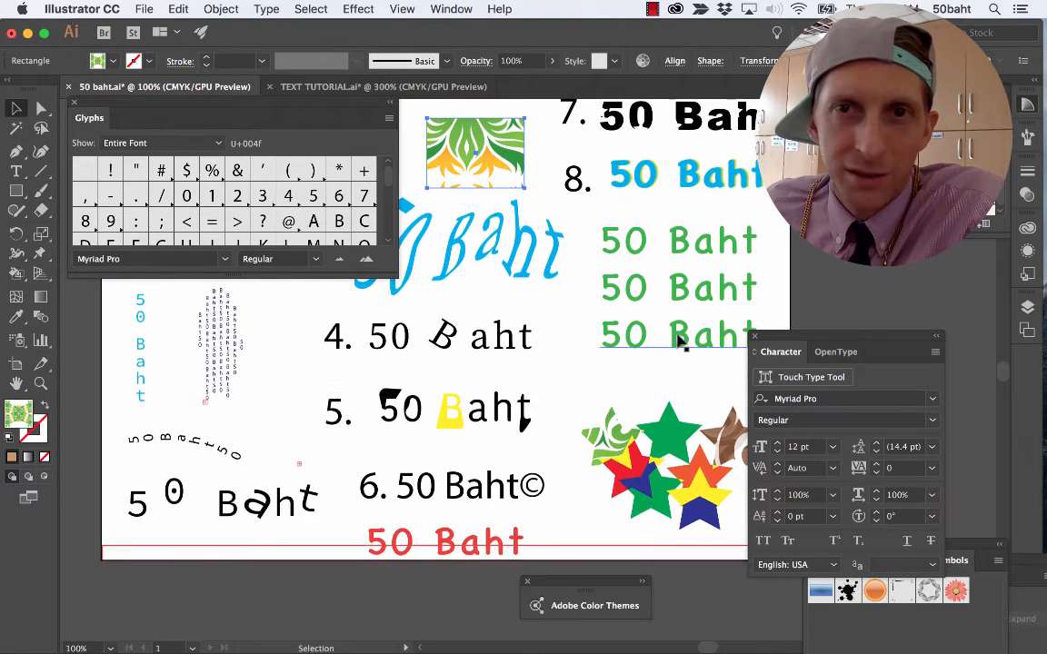
scroll(636, 309, "up", 3)
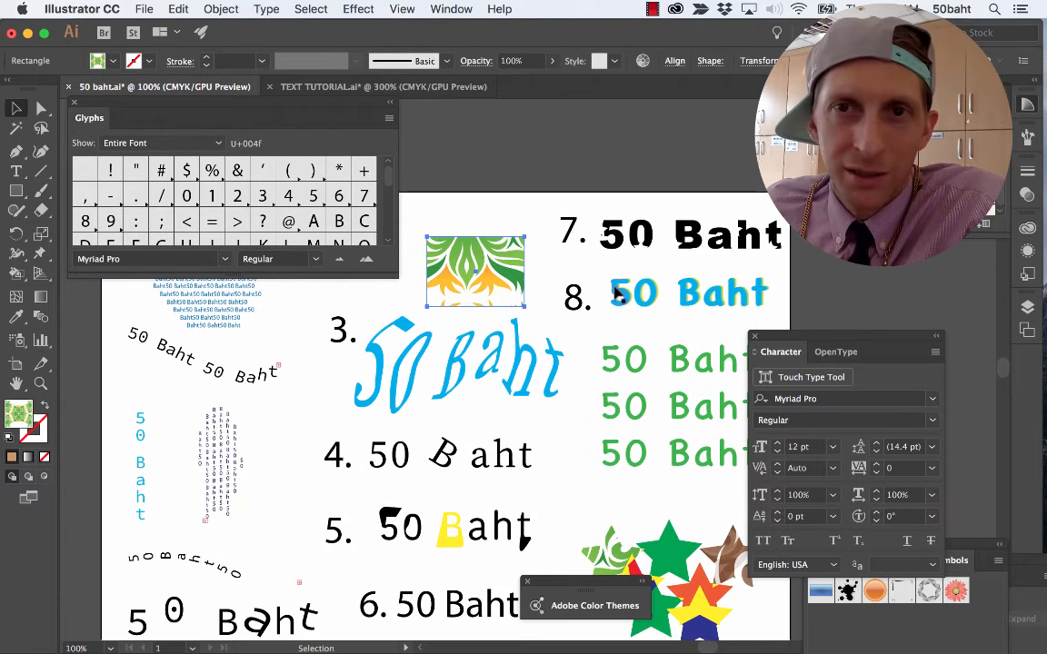
left_click(420, 86)
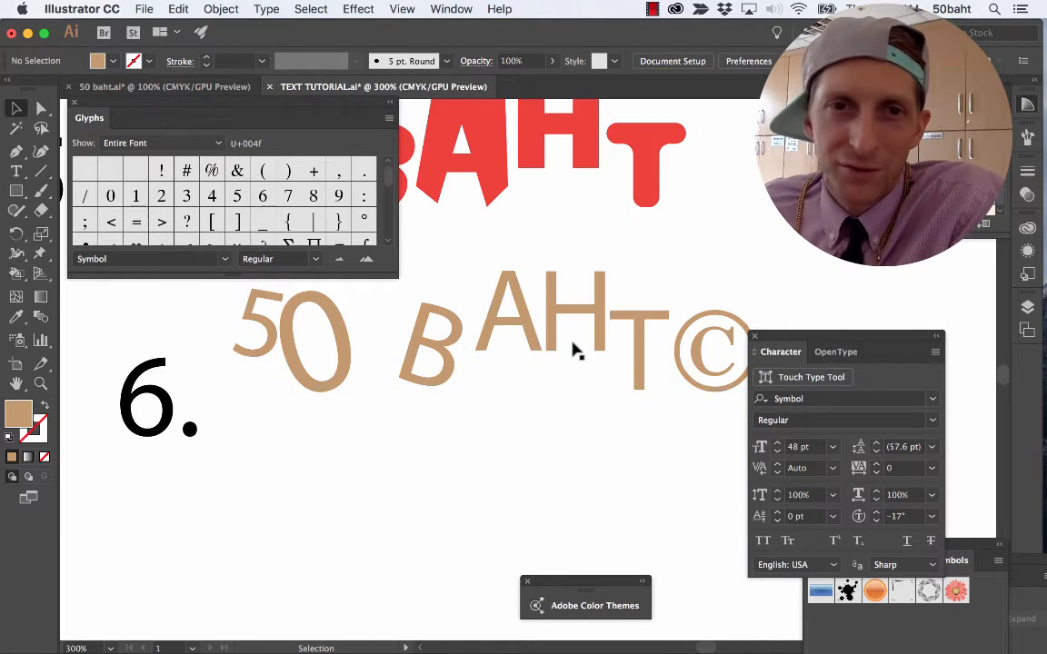
Close the glyph list, then paste another copy of the yellow-green 50 BAHT text and place it beside number 7.
scroll(572, 338, "right", 9)
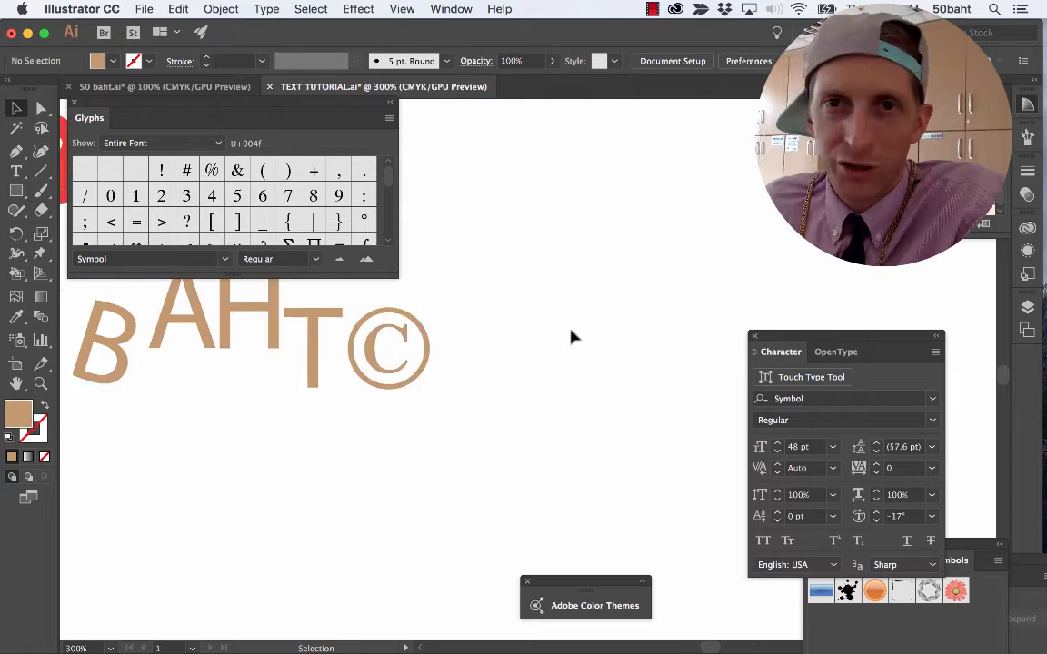
key("super+minus")
key("space")
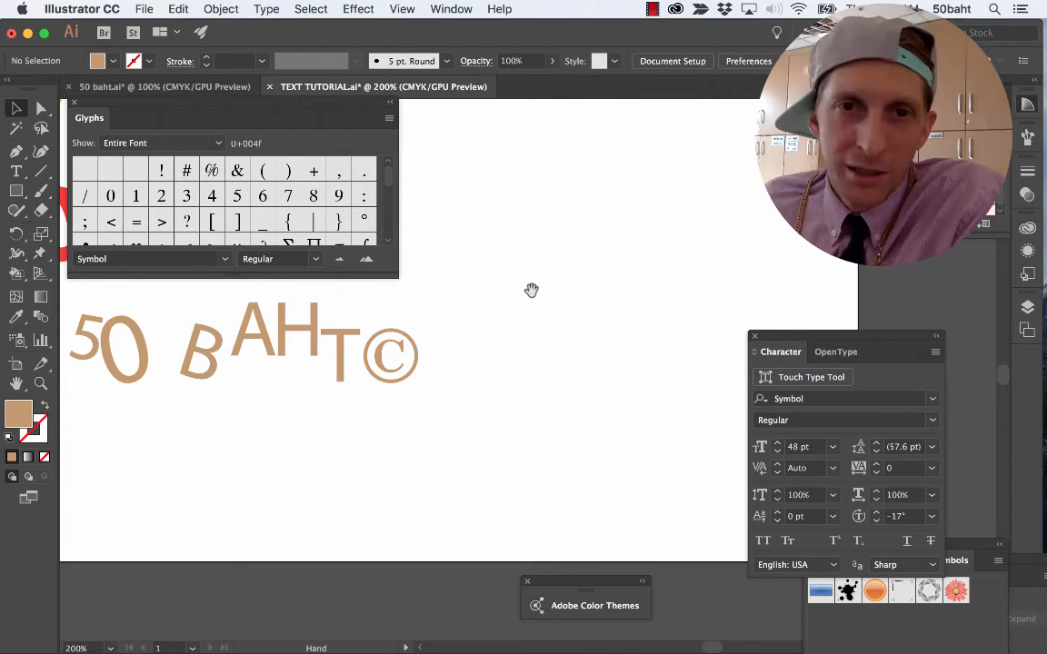
left_click_drag(531, 290, 595, 631)
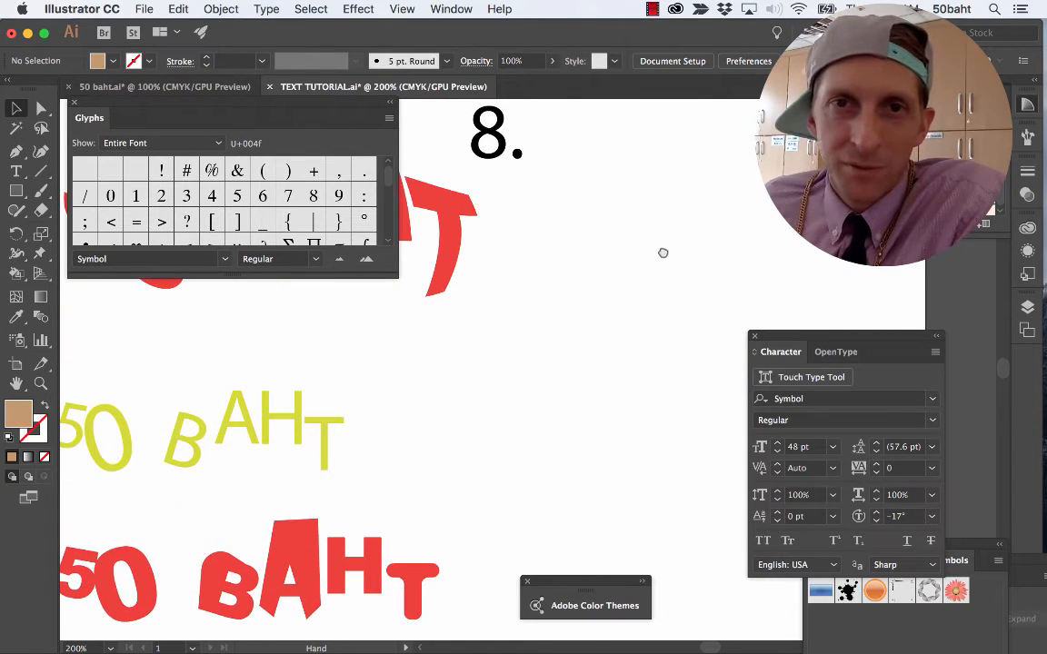
left_click_drag(663, 253, 552, 381)
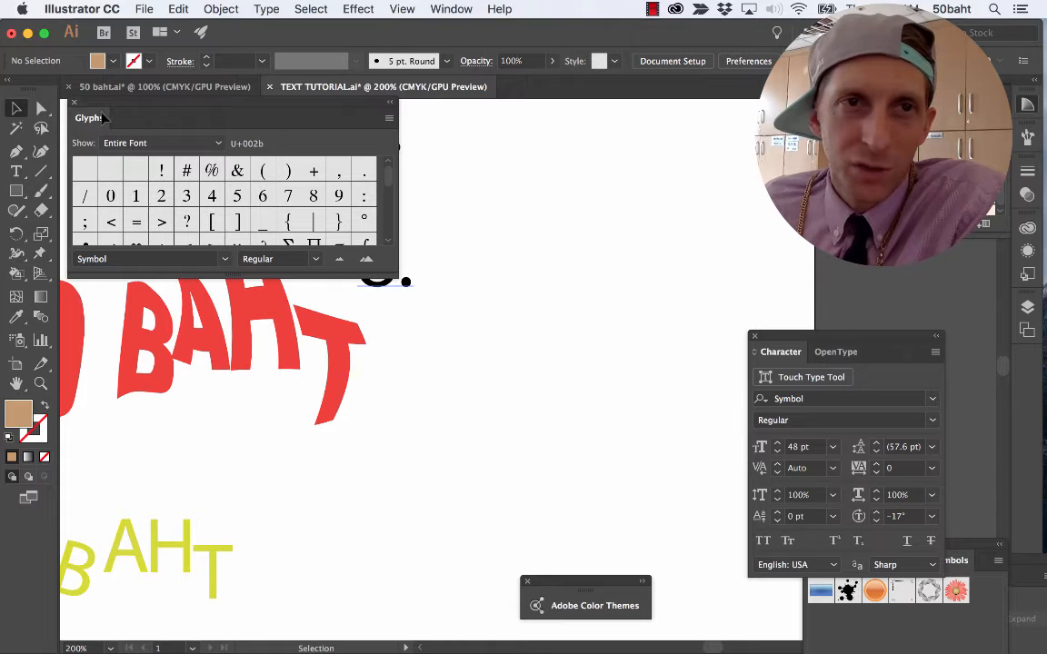
left_click(75, 102)
scroll(522, 180, "up", 3)
scroll(522, 180, "right", 3)
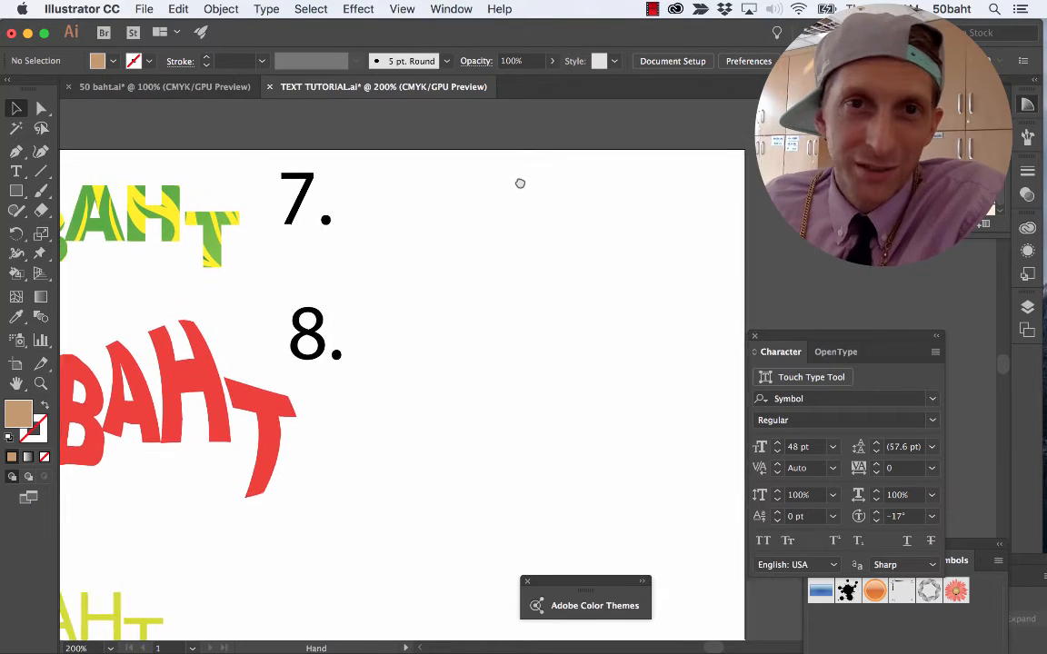
key("super+v")
left_click_drag(441, 380, 441, 238)
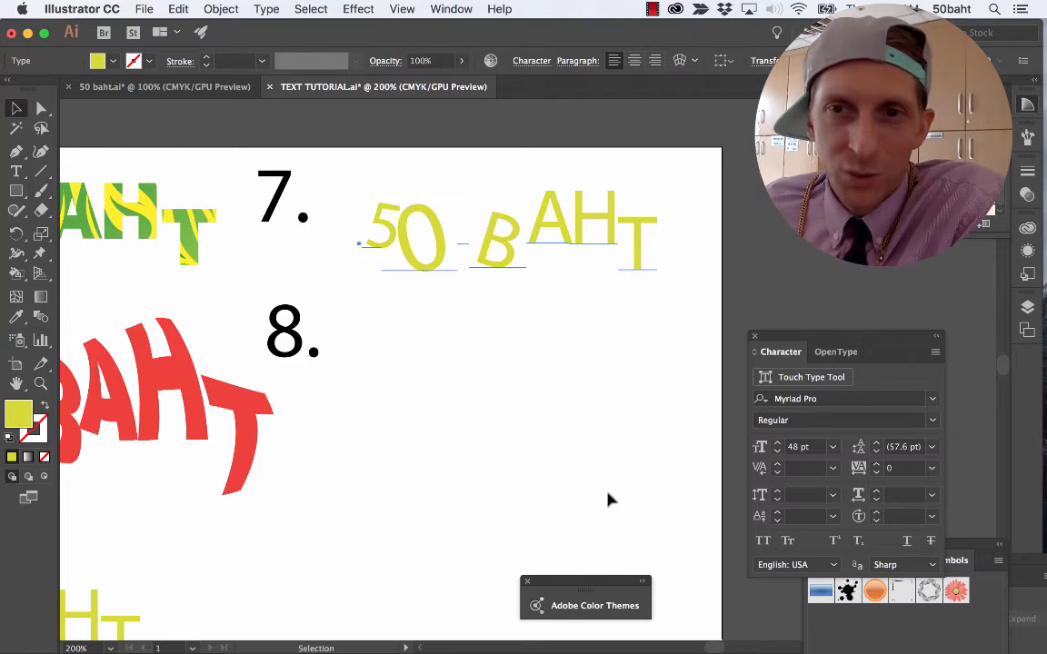
Restyle the sample 7 text in Arial Black with a CMYK Blue fill and move it closer to its number.
left_click_drag(772, 337, 144, 350)
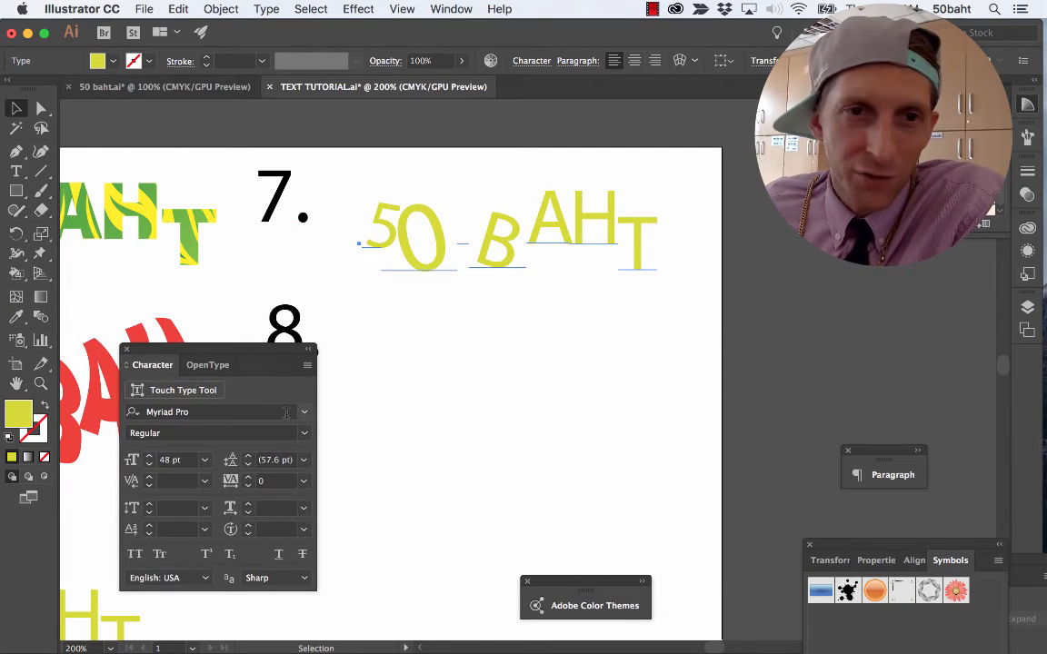
left_click(304, 412)
left_click(434, 492)
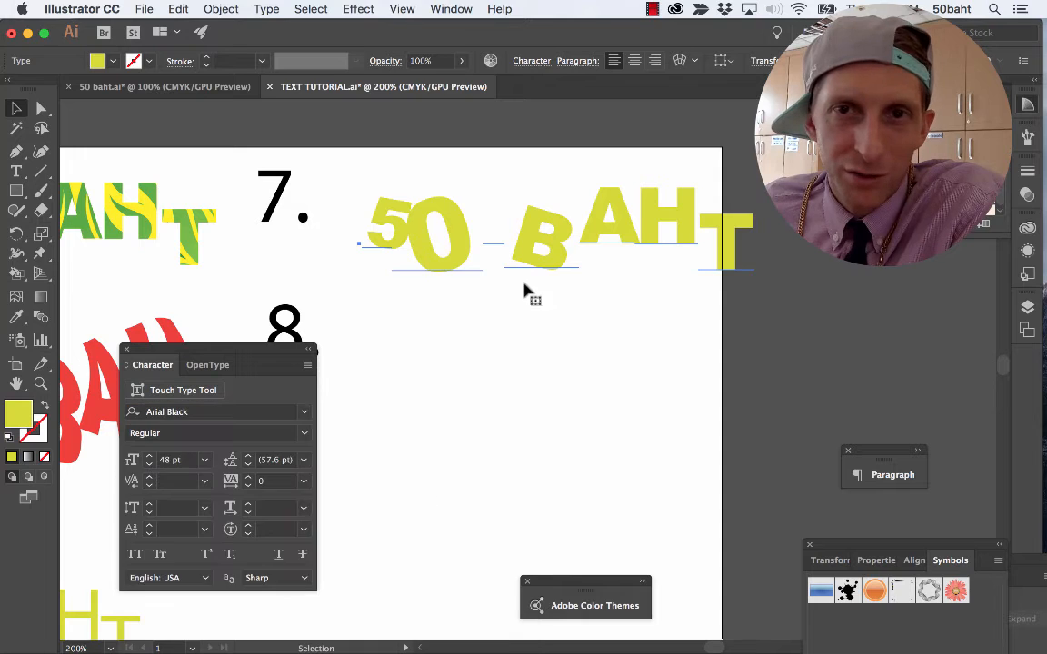
mouse_move(524, 289)
left_mouse_down()
mouse_move(532, 261)
mouse_move(490, 275)
mouse_move(454, 308)
left_mouse_up()
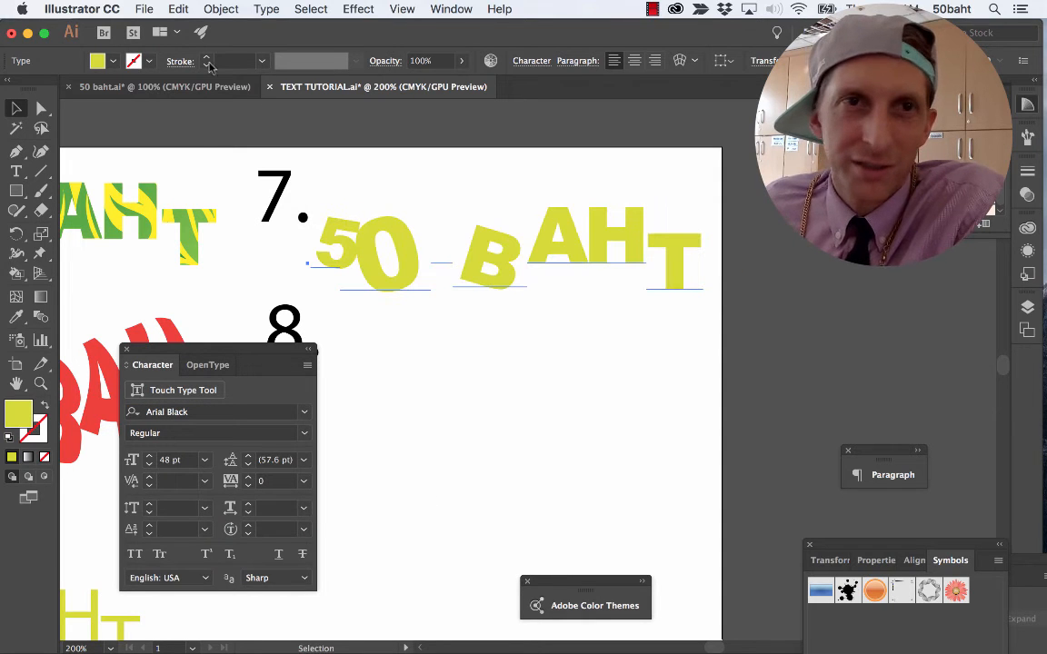
left_click(113, 61)
left_click(106, 88)
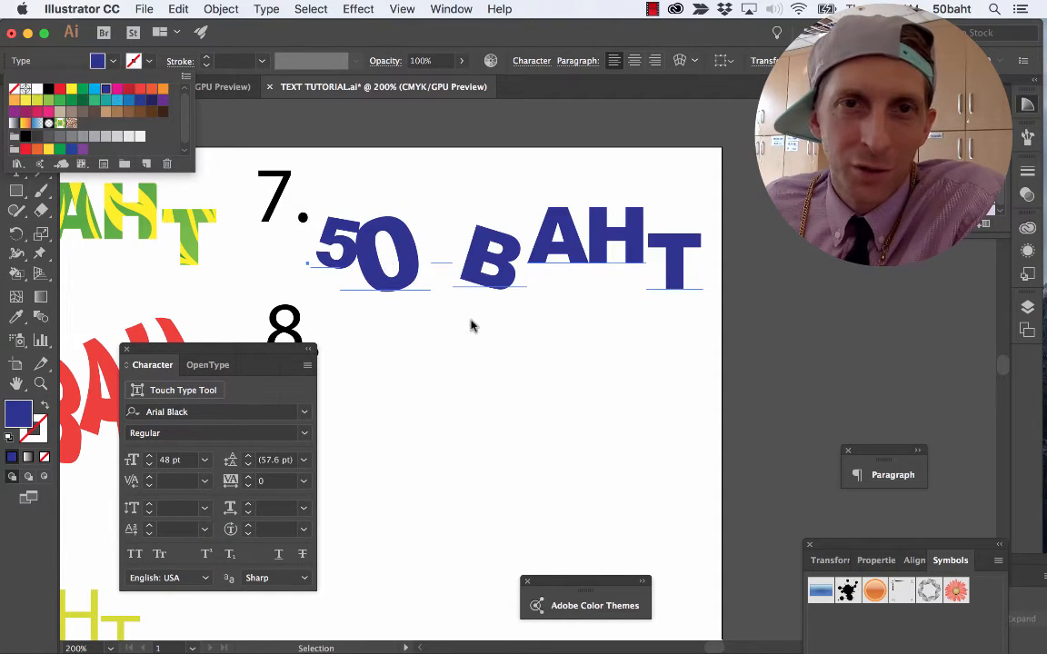
Draw a small star over the lower part of the 0 in sample 7 and fill it with magenta.
left_click(16, 191)
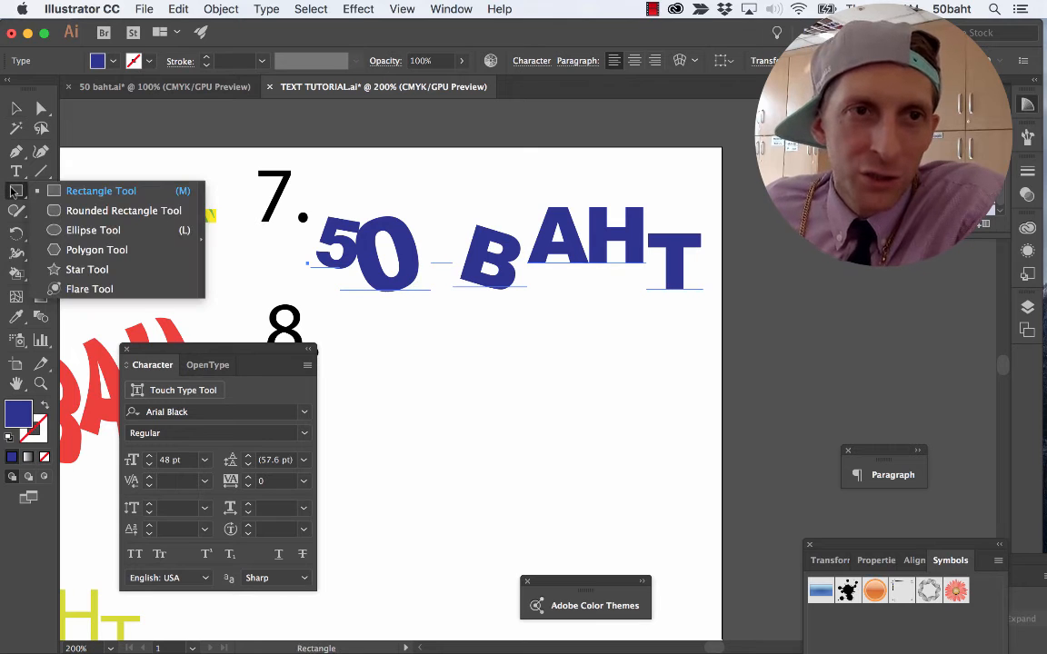
left_click(86, 269)
left_click_drag(380, 278, 387, 298)
left_click(110, 63)
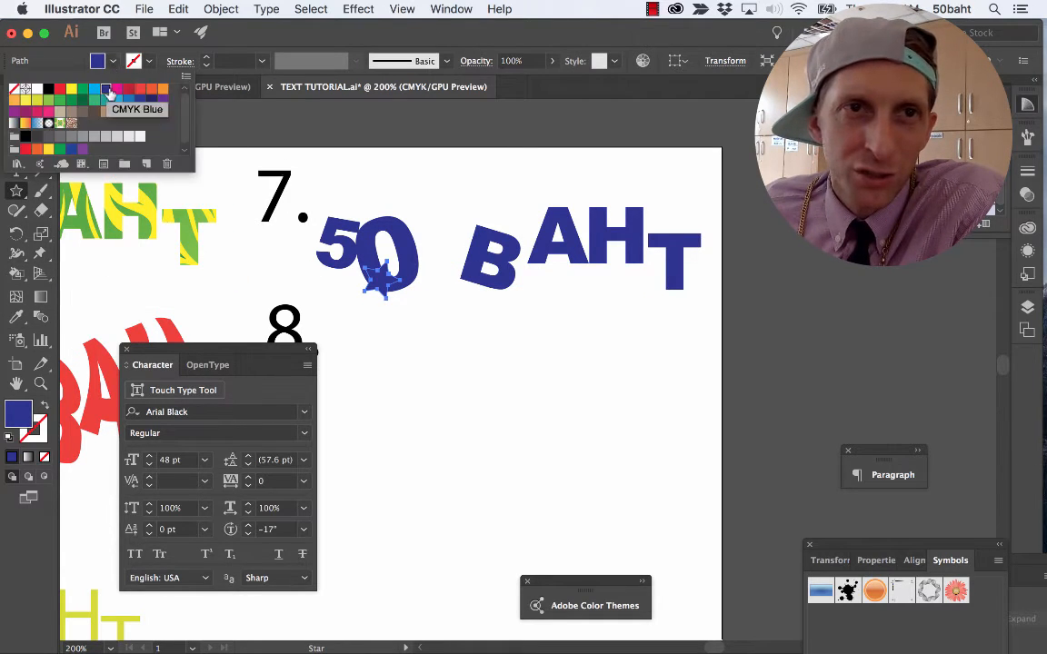
left_click(136, 89)
left_click_drag(408, 341, 406, 339)
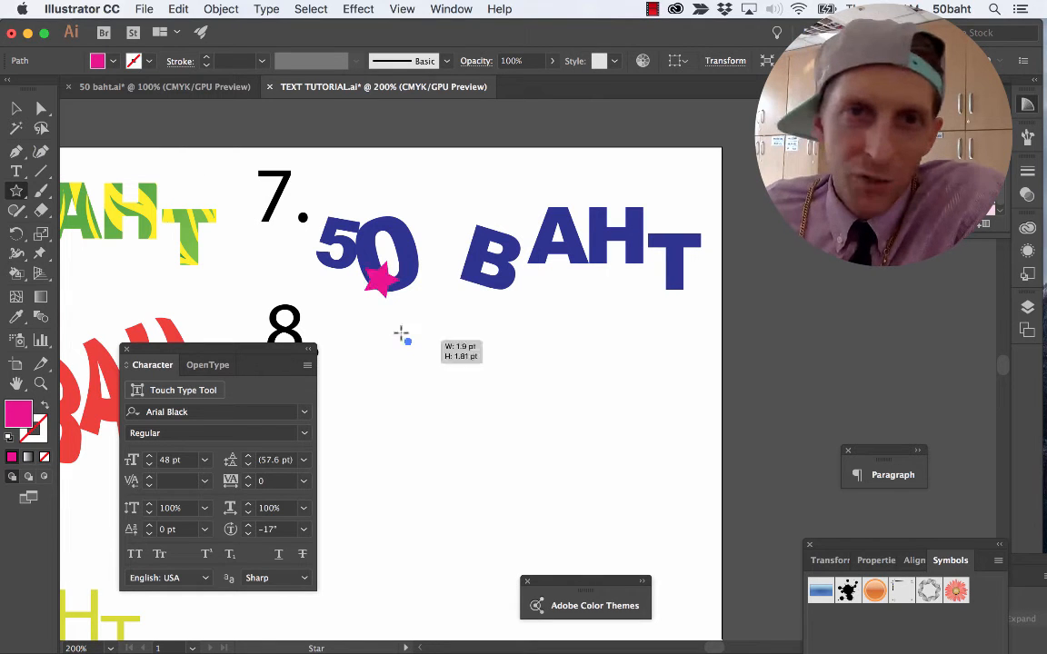
Duplicate the magenta star onto the B, A, H and T and the upper part of the 0 in sample 7.
key("v")
left_click(381, 289)
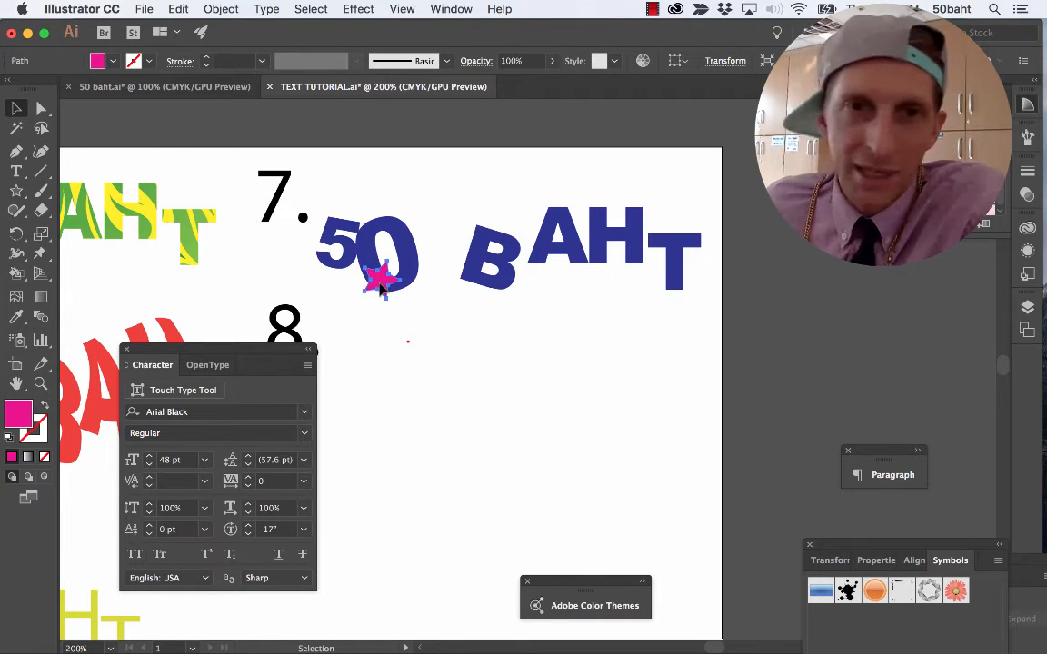
key("Delete")
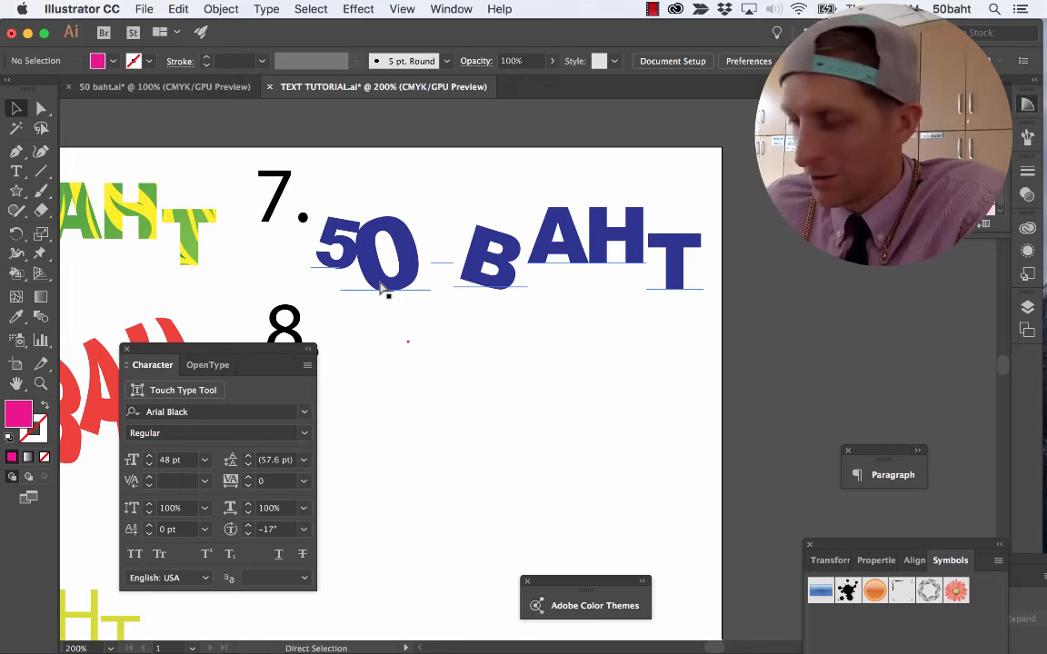
key("super+z")
left_click_drag(383, 289, 471, 223)
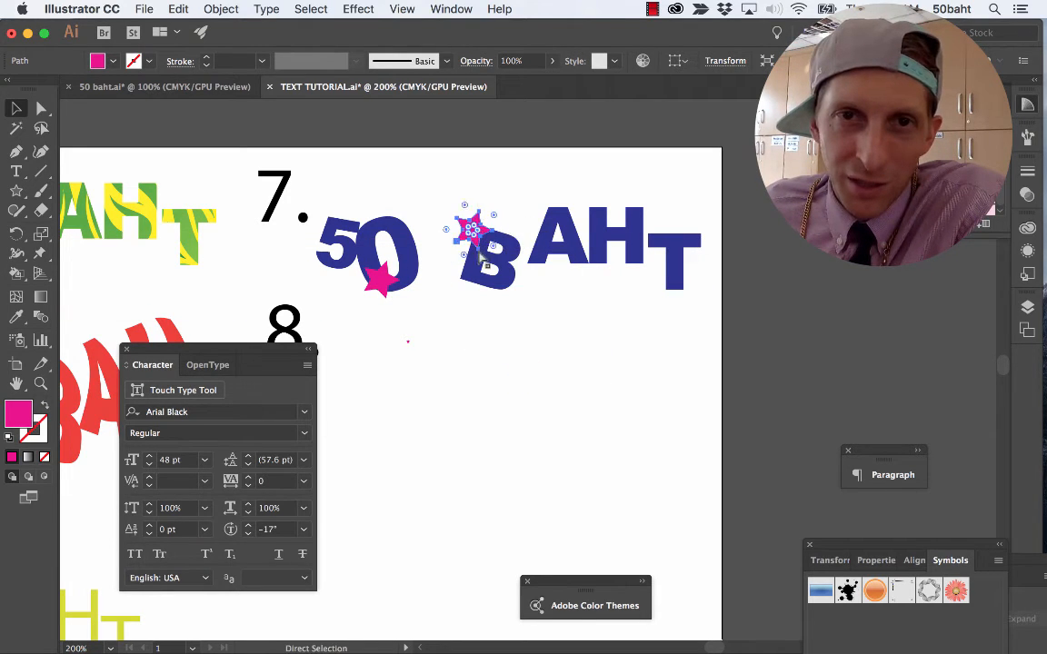
key("super+v")
left_click_drag(526, 367, 651, 223)
left_click_drag(527, 368, 687, 267)
left_click_drag(645, 221, 652, 216)
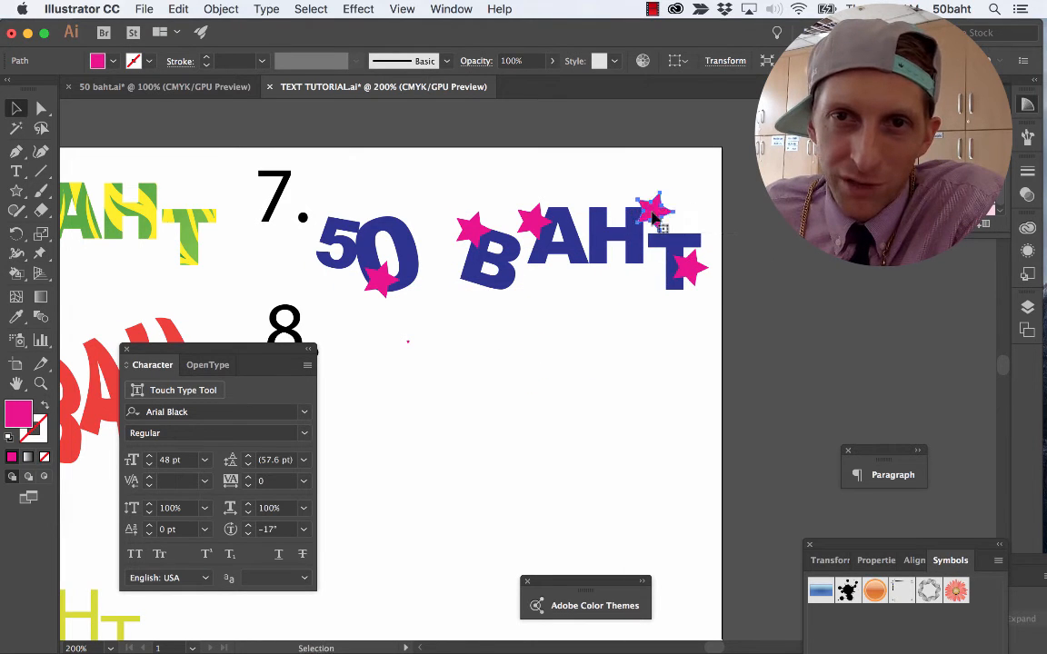
left_click_drag(377, 284, 406, 228)
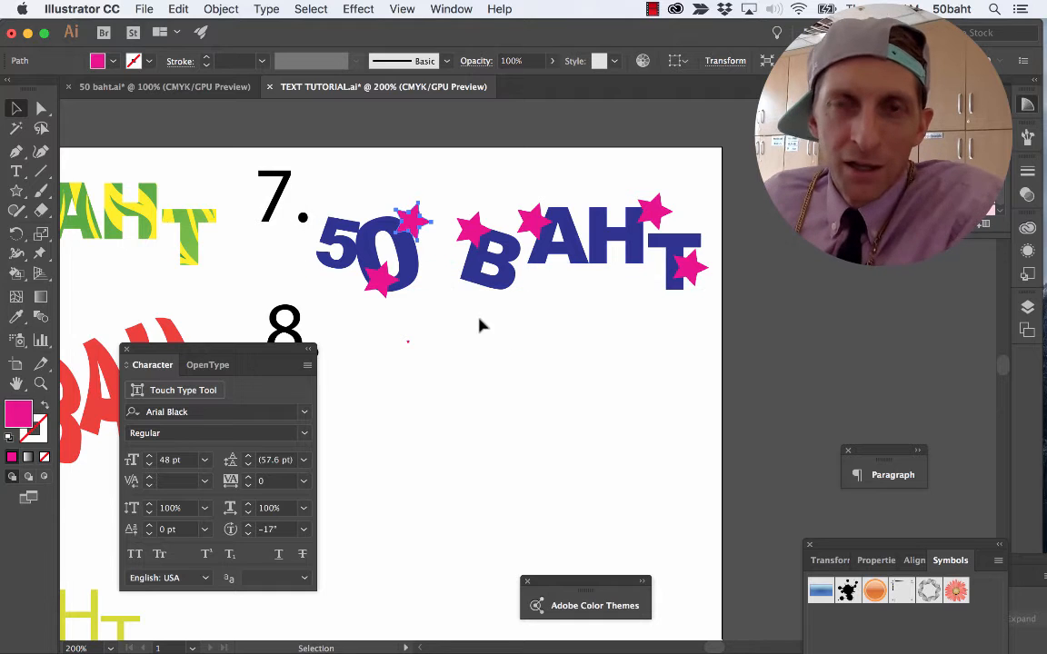
Select the sample 7 text together with all its stars and open the Pathfinder options.
left_click(683, 333)
left_click_drag(584, 272, 310, 184)
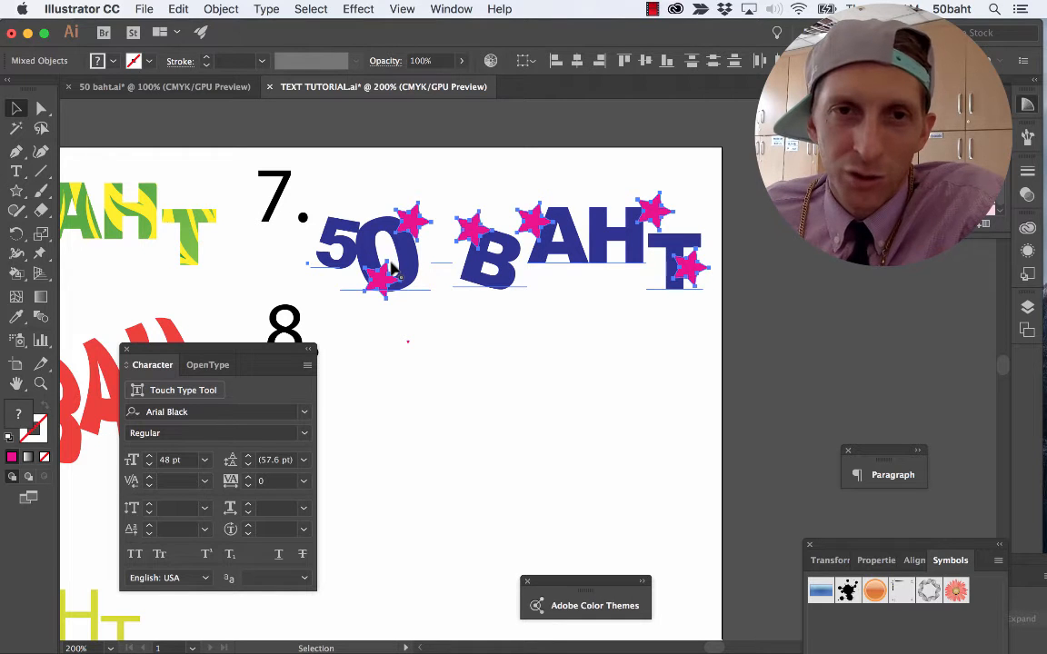
key("super+shift+F9")
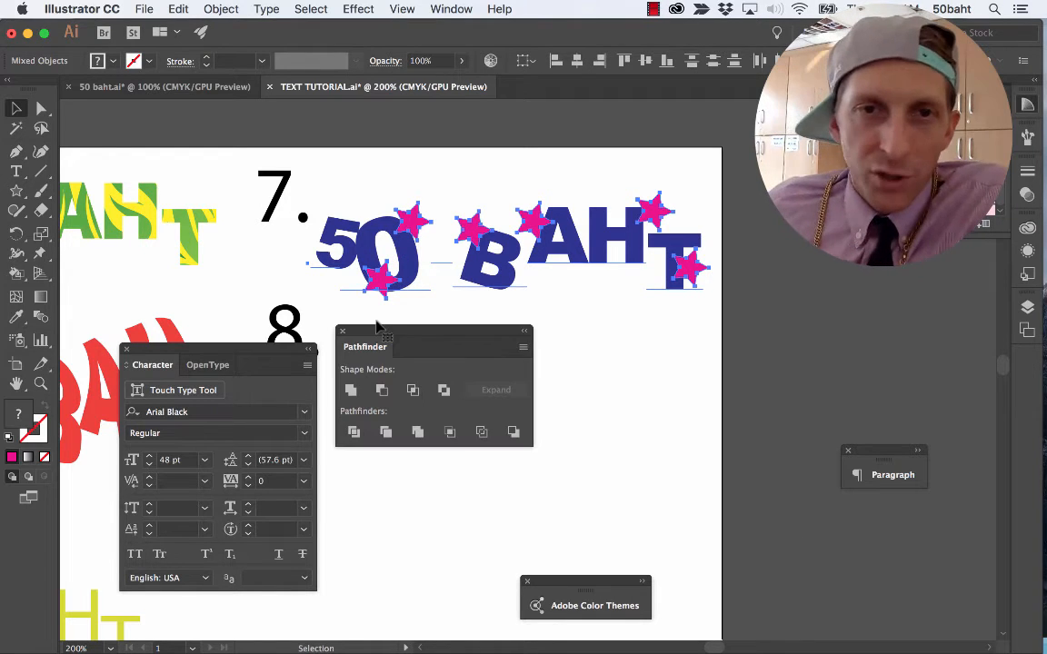
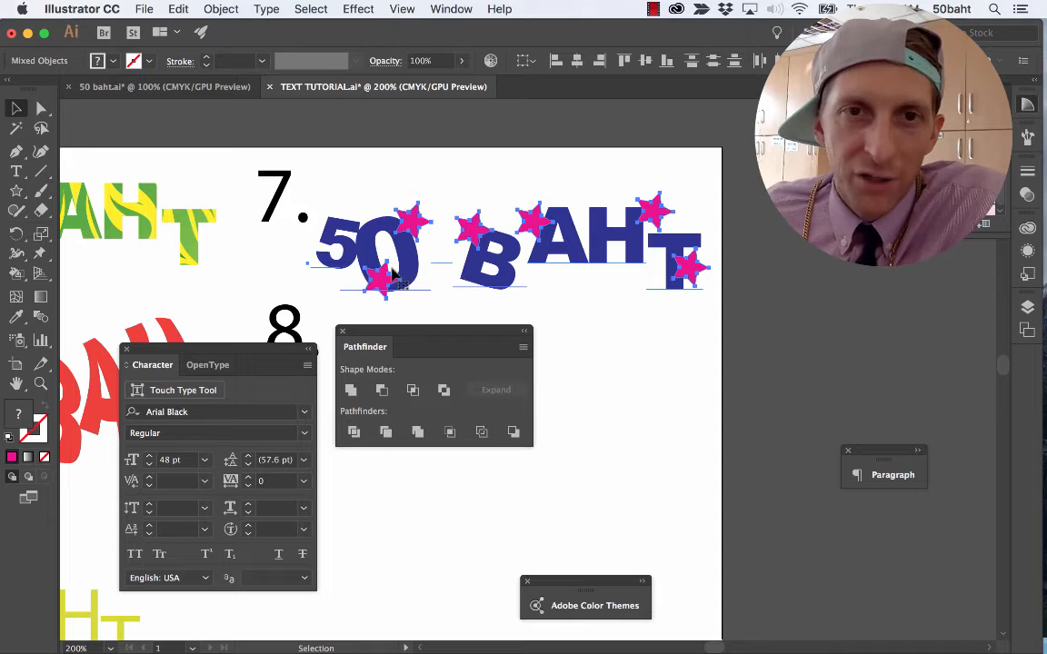
Cut the star shapes out of the sample 7 text with the Minus Front shape mode.
left_click(382, 391)
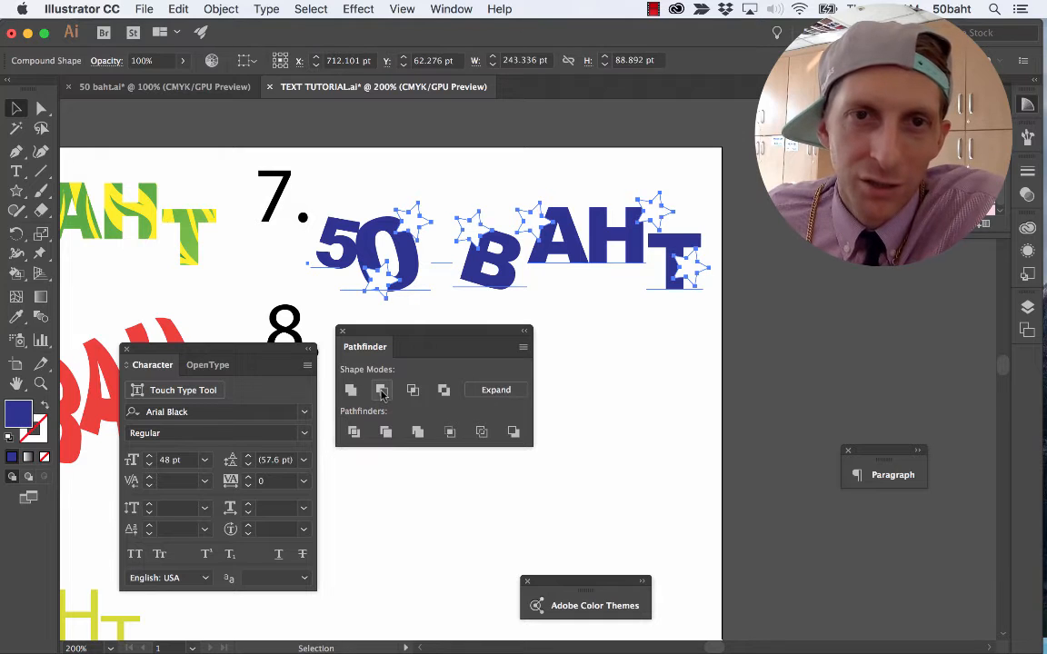
left_click(604, 351)
left_click(388, 289)
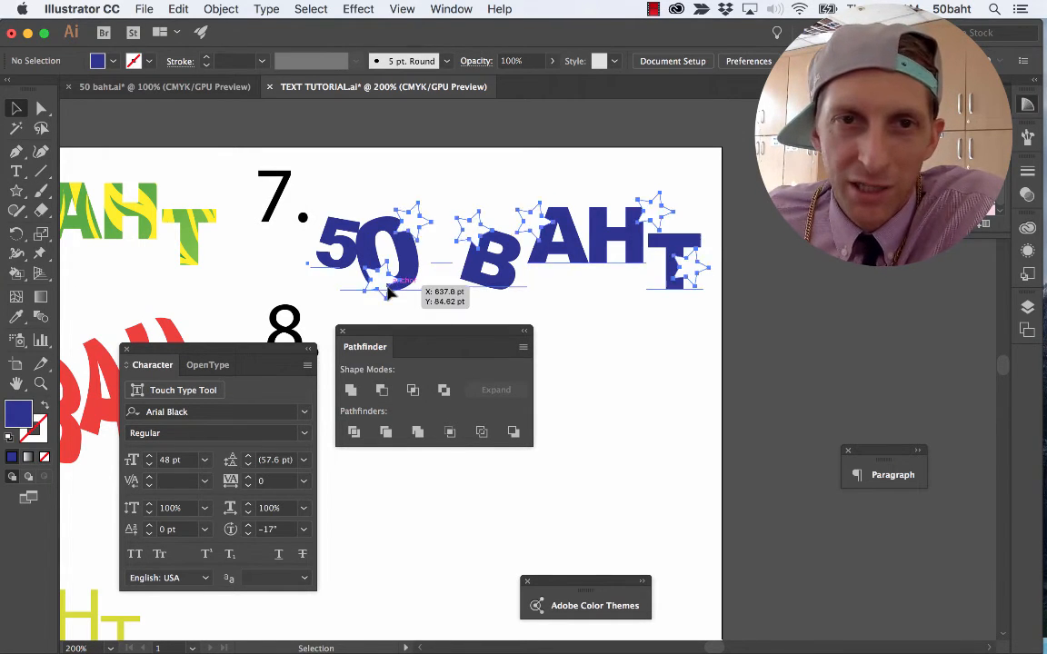
Move the cut-out sample 7 text slightly up beside its number and shift the Pathfinder options clear of the sample 8 area.
key("a")
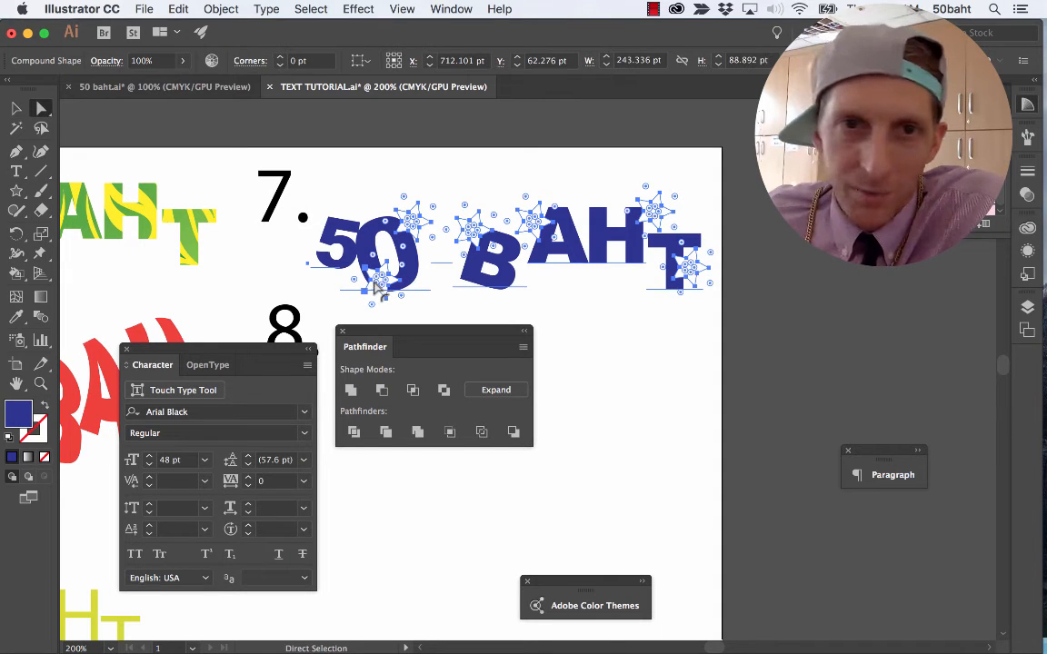
left_click_drag(366, 273, 372, 284)
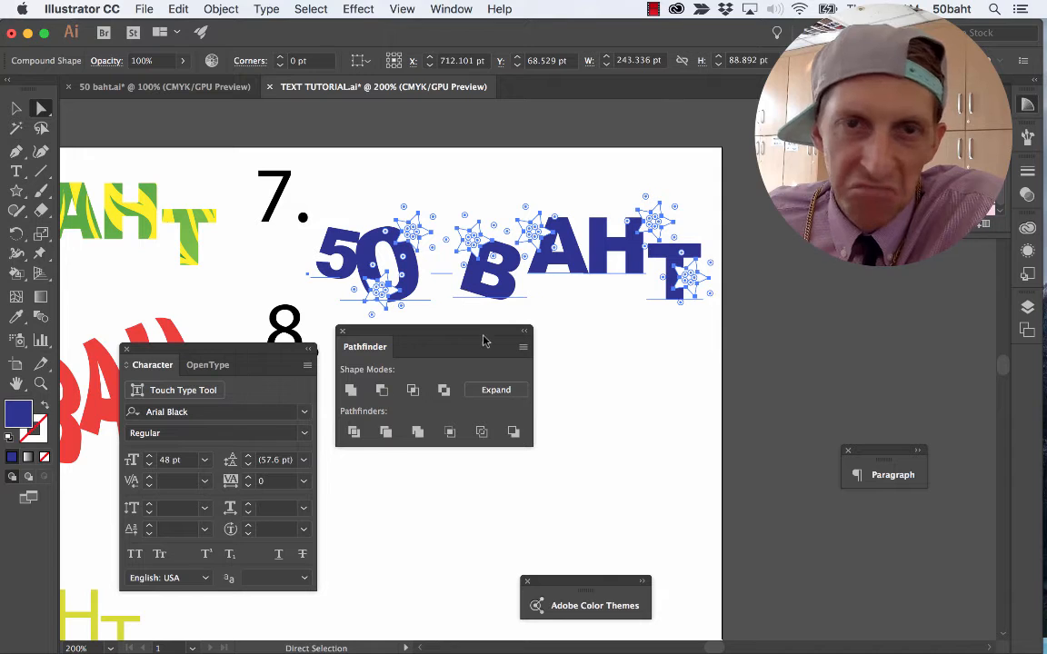
key("v")
left_click(541, 405)
left_click_drag(508, 289, 507, 265)
left_click(567, 361)
left_click_drag(491, 351, 785, 400)
Paste the yellow-green 50 BAHT text and place it just beside the number 8.
left_click(218, 86)
left_click(365, 87)
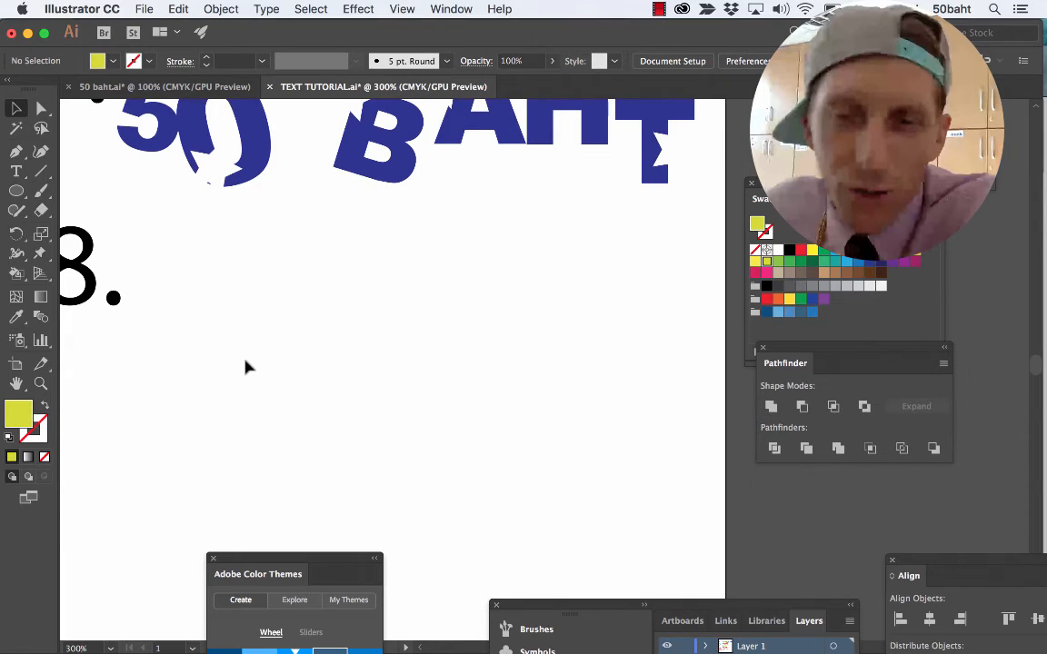
key("super+v")
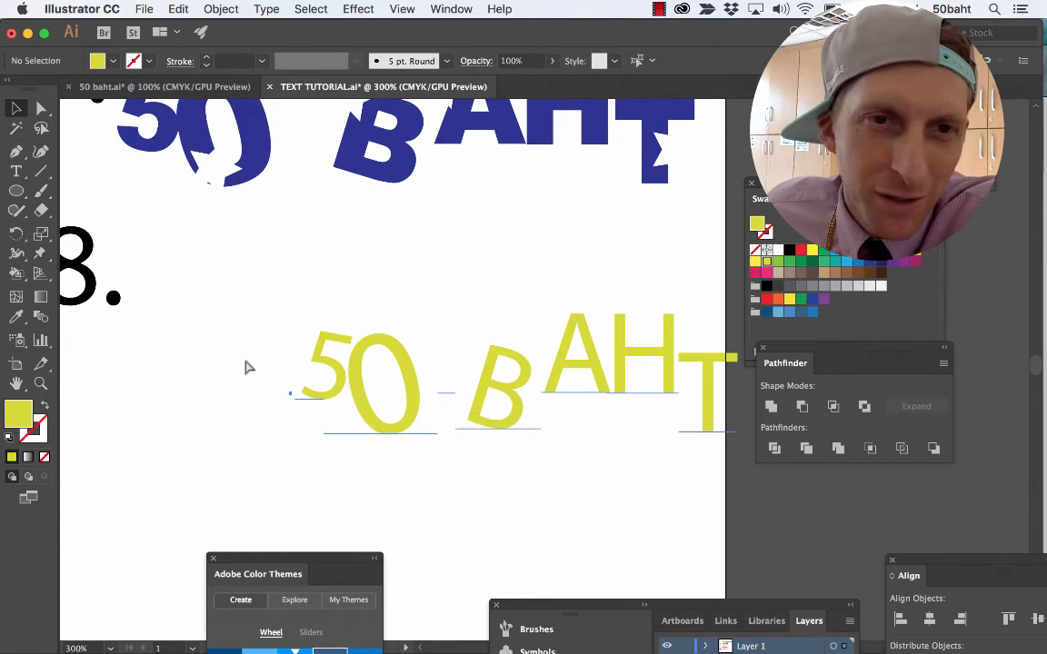
left_click_drag(392, 357, 278, 285)
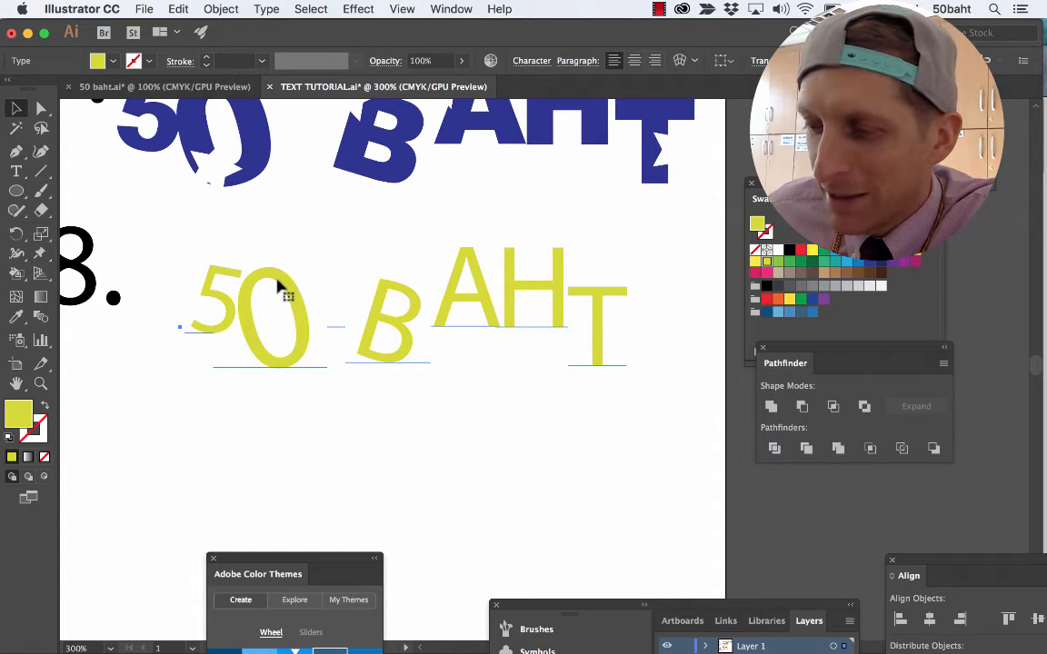
Fill the front copy of the sample 8 text with green and nudge it slightly left of the yellow-green text.
left_click(114, 61)
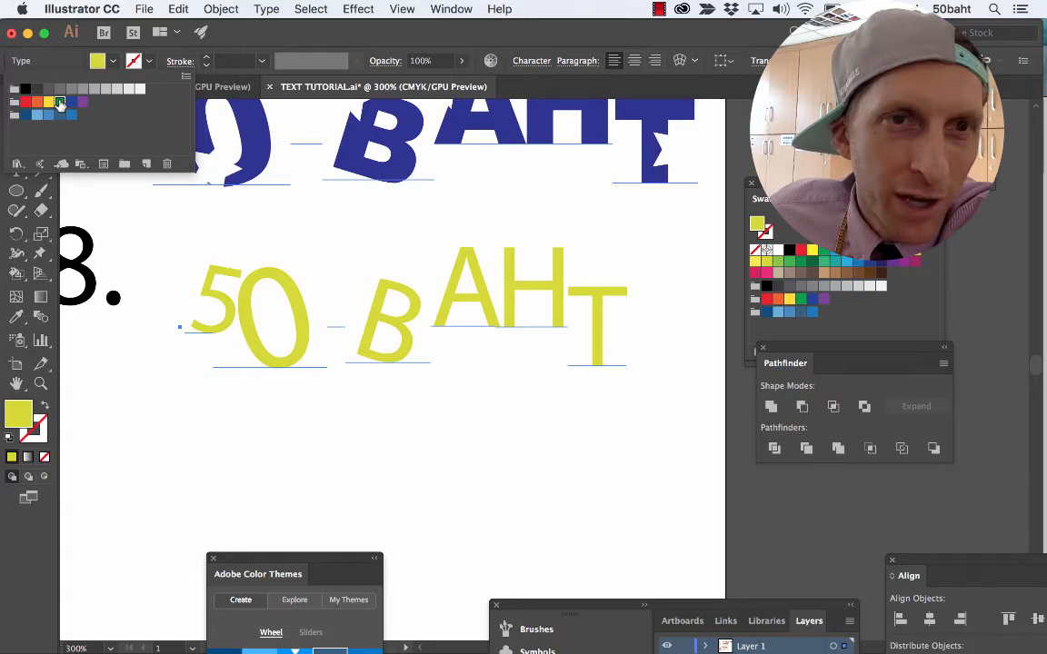
left_click(60, 102)
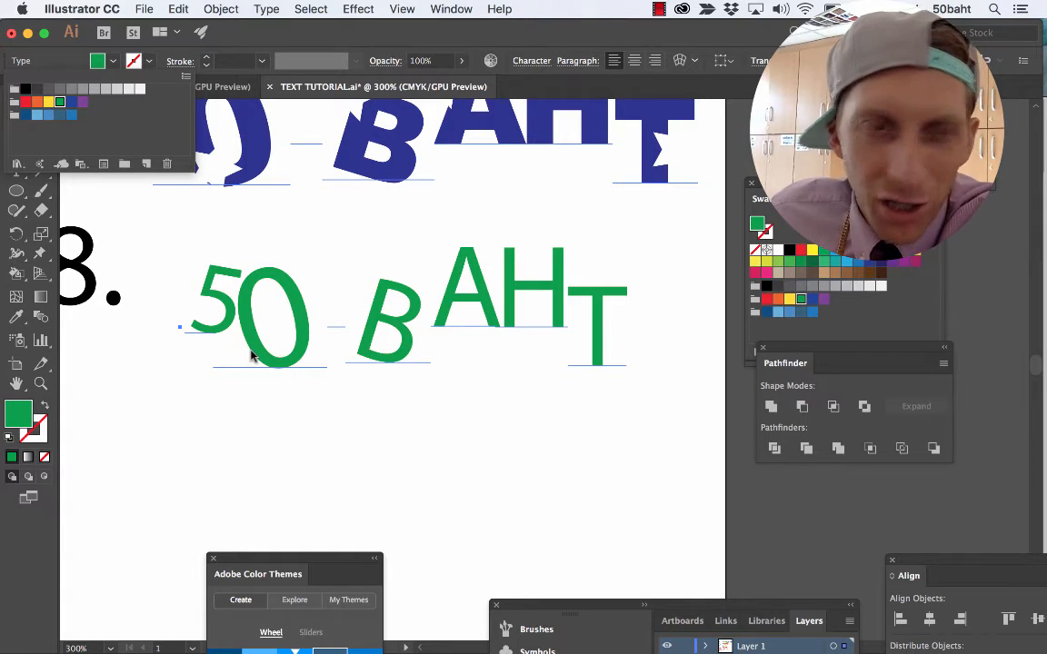
left_click(252, 354)
key("Left")
key("Left")
key("Left")
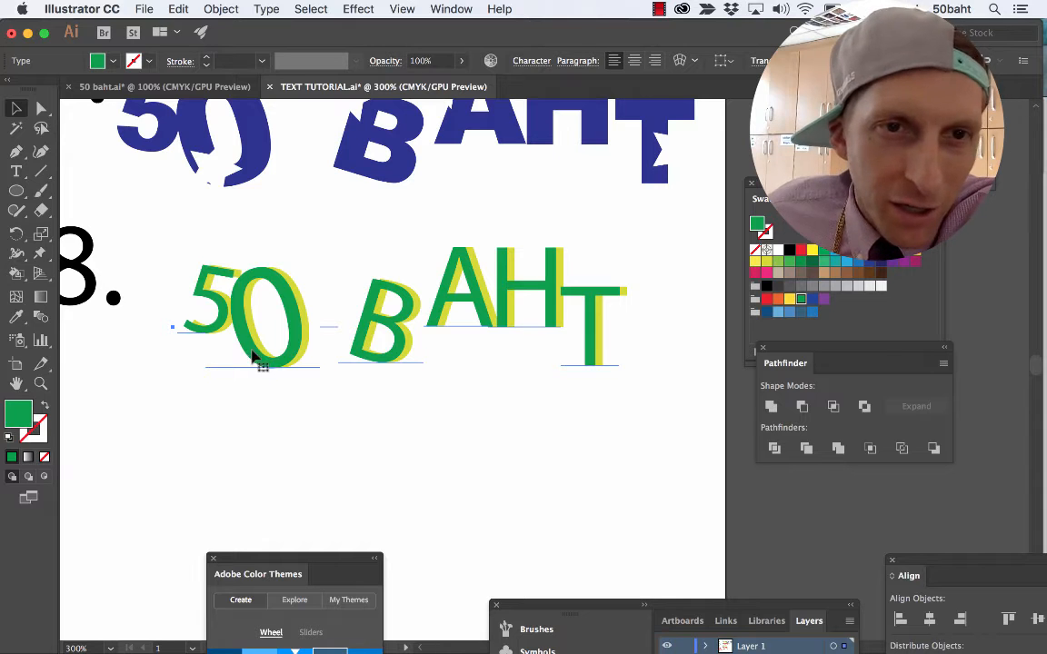
Convert both the green and the yellow-green sample 8 texts to outlines.
key("super+equal")
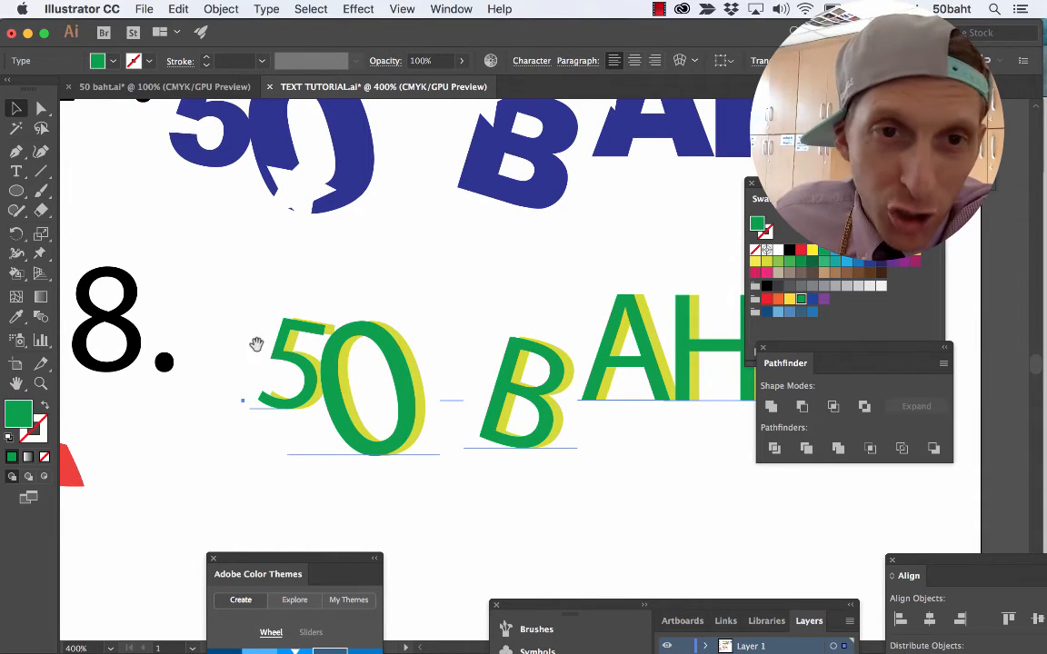
left_click_drag(593, 527, 461, 469)
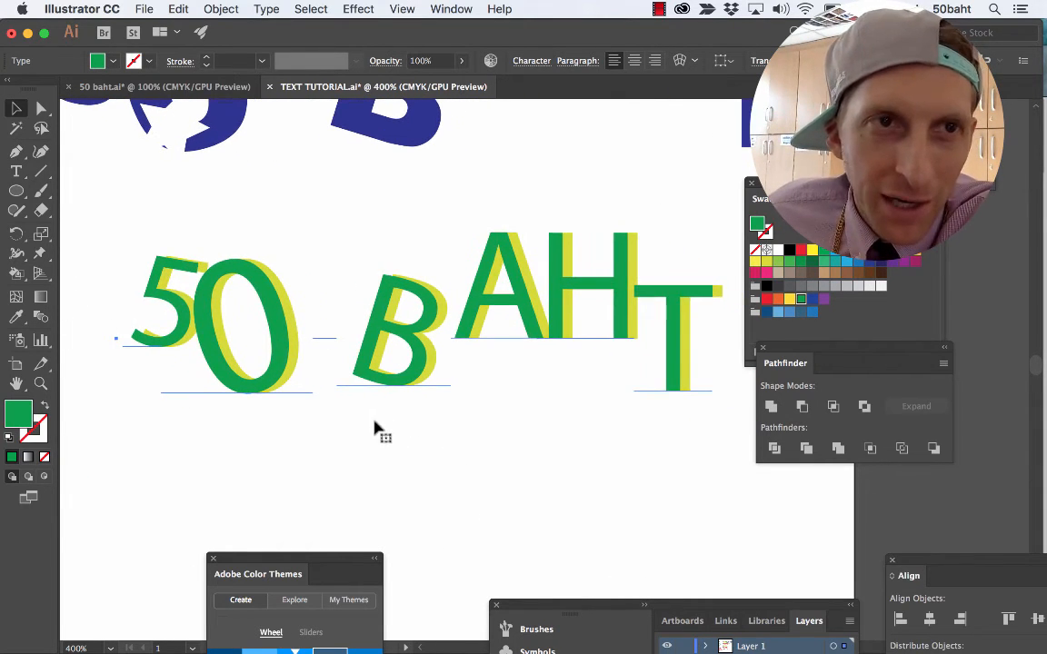
left_click(273, 372, "shift")
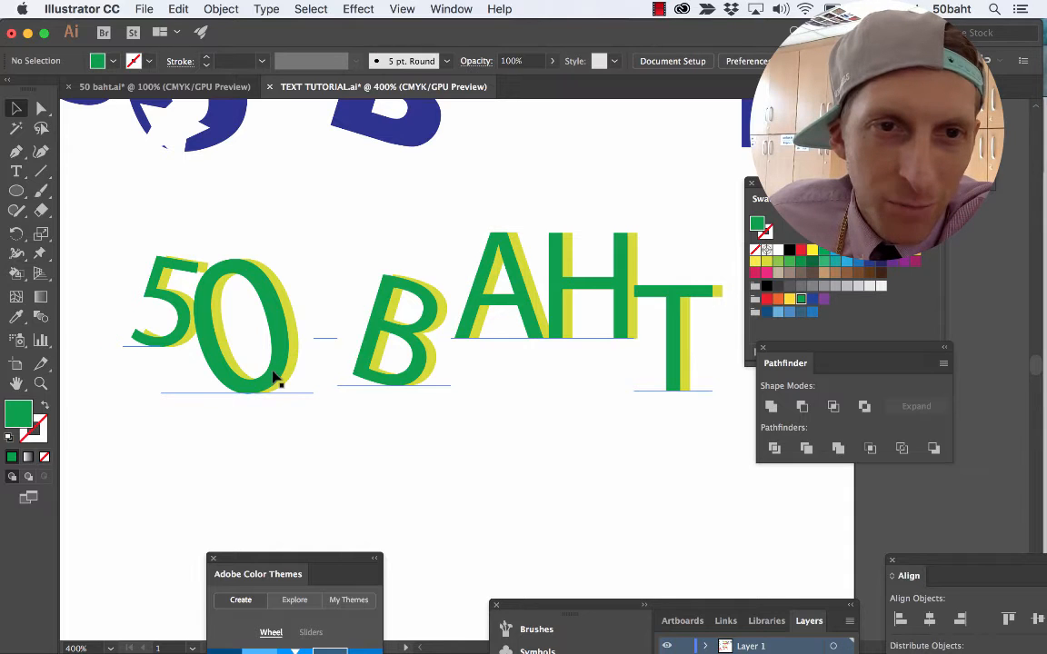
left_click(288, 368, "shift")
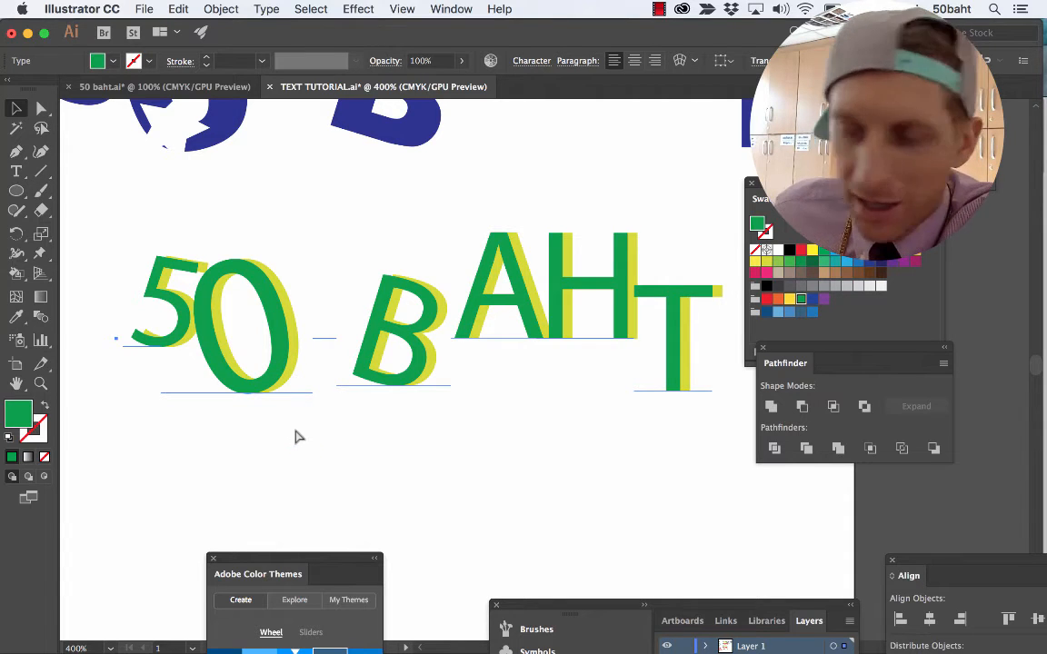
key("super+shift+o")
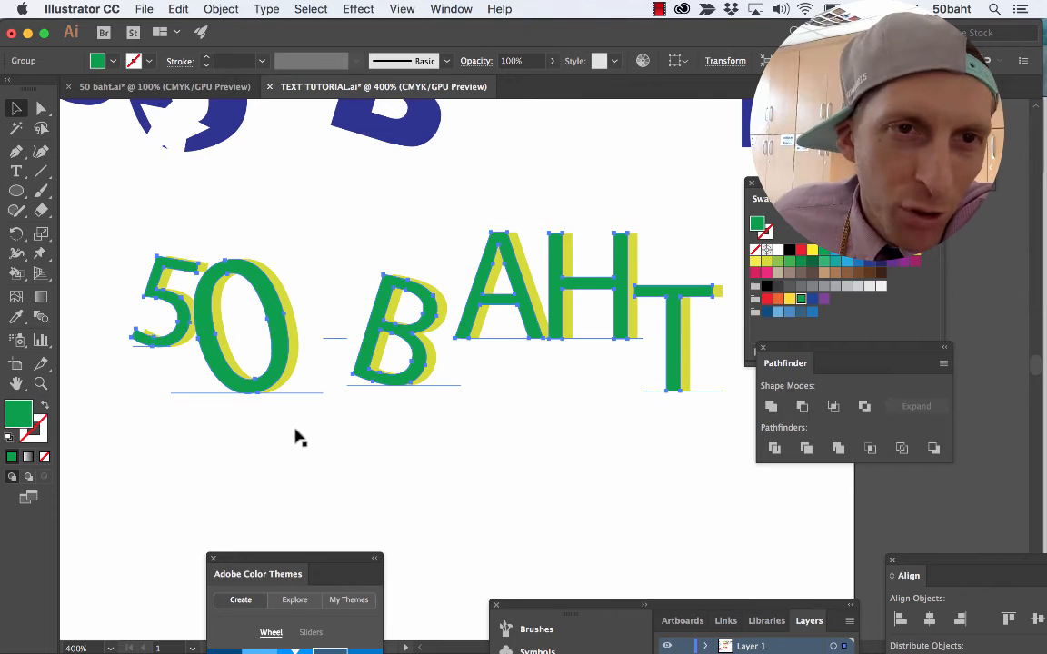
left_click_drag(297, 458, 242, 355)
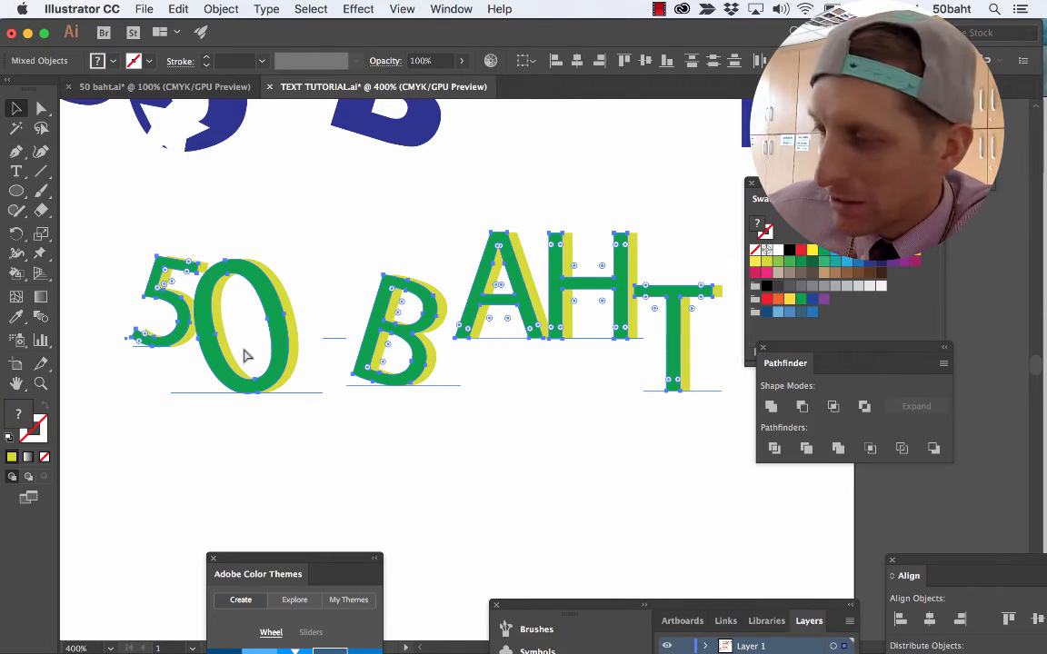
key("super+shift+o")
left_click(281, 448)
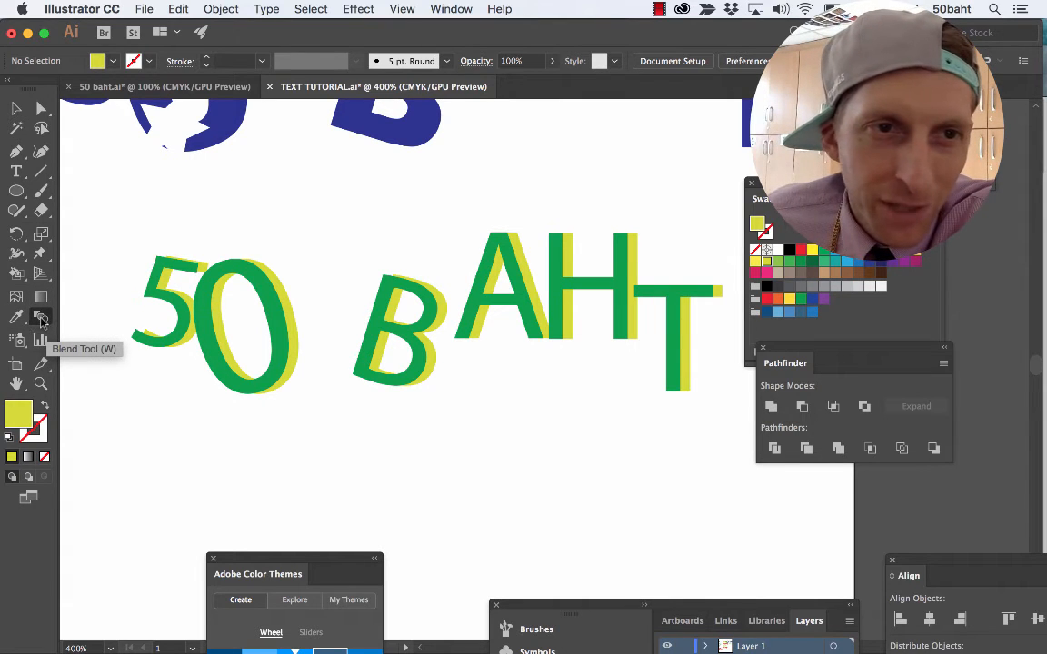
Blend the green and yellow-green outlined lettering of sample 8 with the Blend tool.
left_click(41, 318)
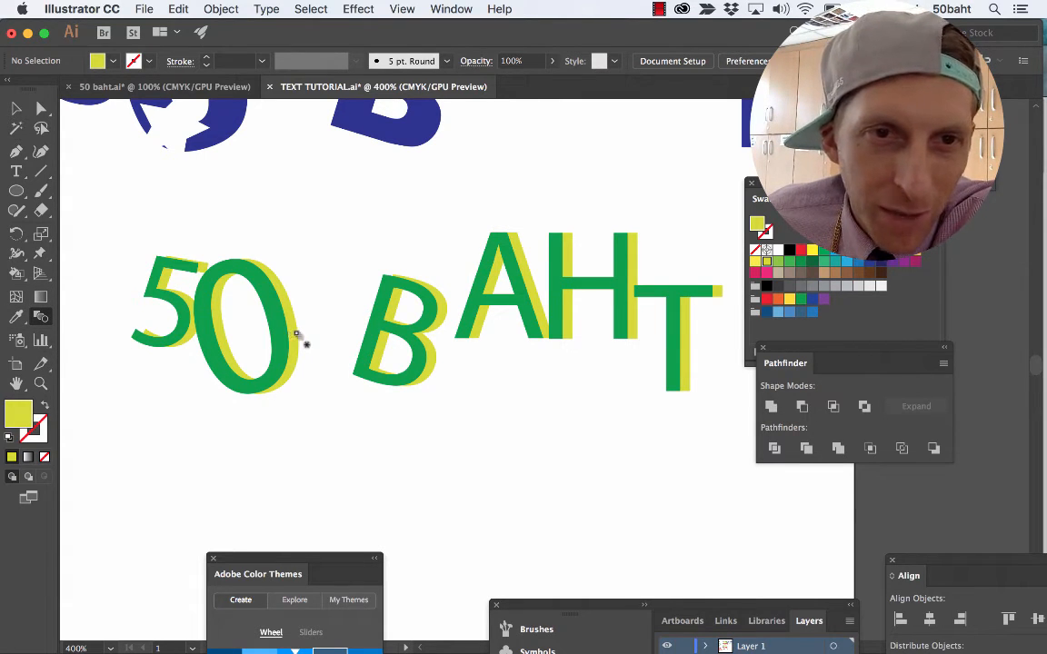
left_click(279, 334)
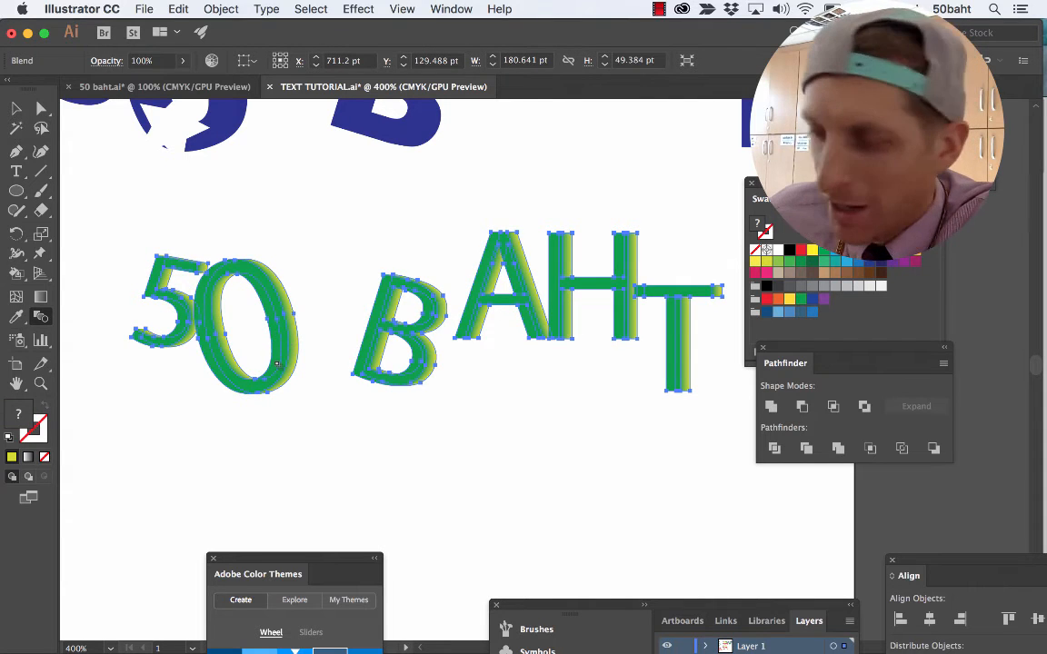
key("v")
left_click(280, 430)
left_click(287, 357)
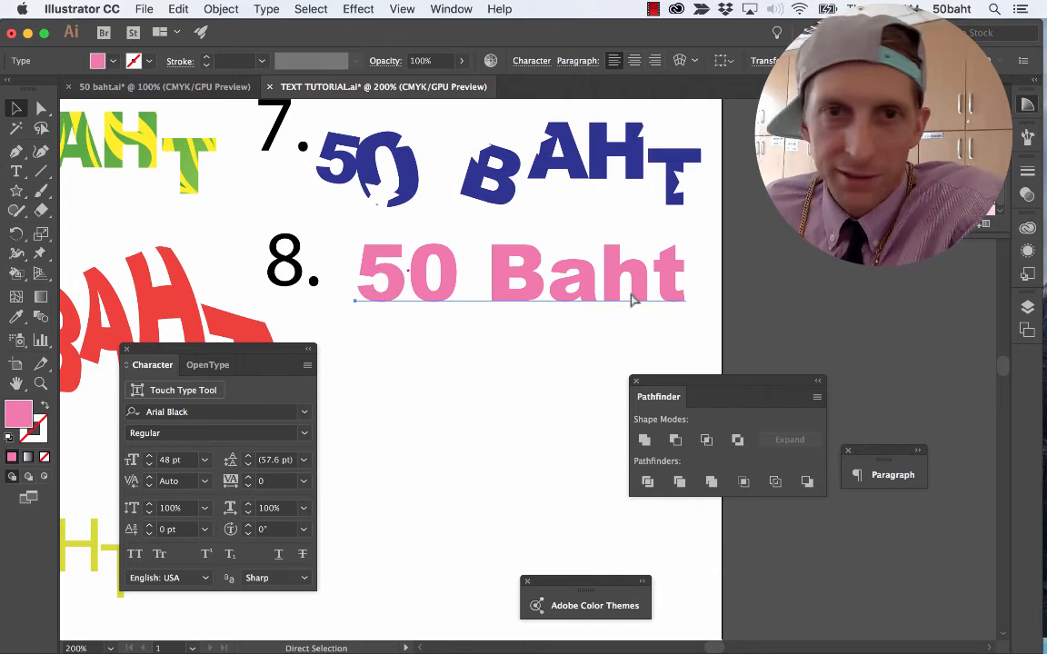
Set the pink 50 Baht text at sample 8 in Arial and stack two copies of it below the original.
left_click(303, 416)
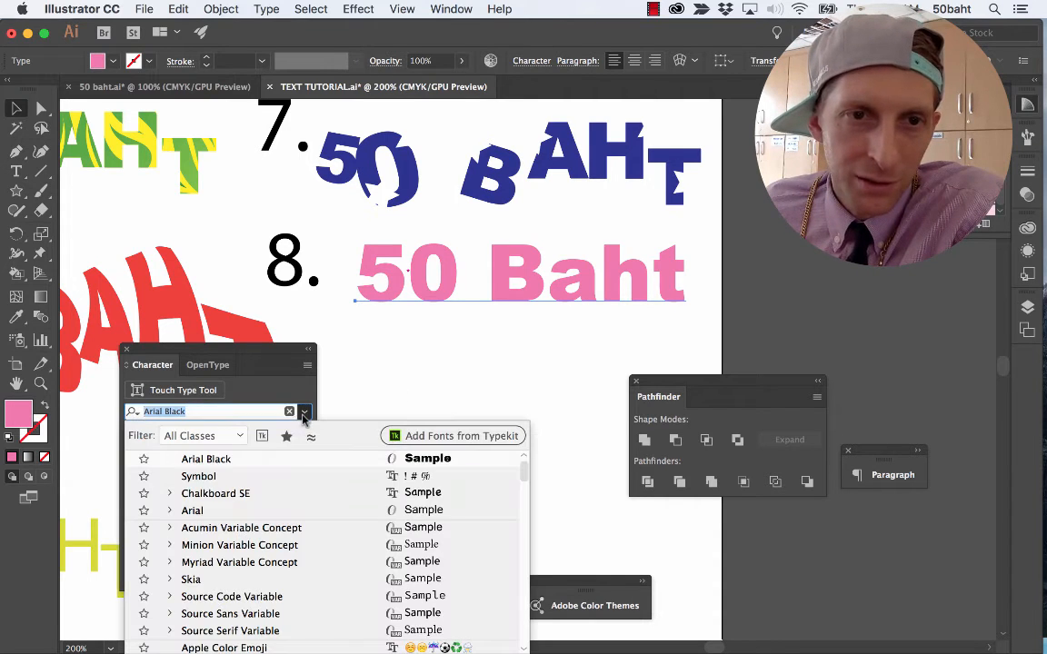
left_click(261, 515)
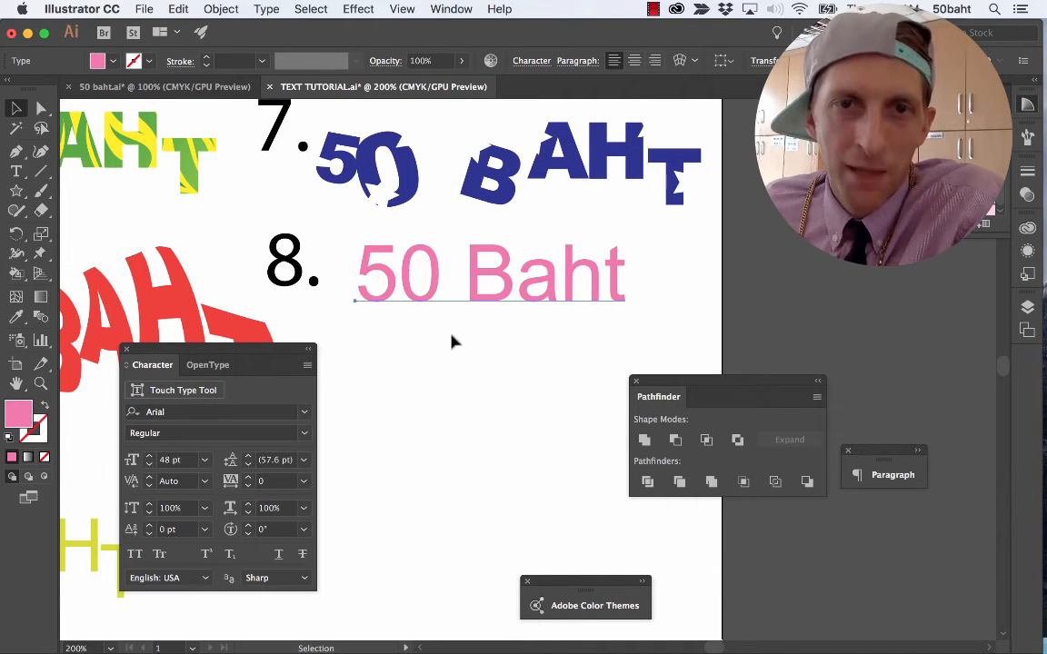
key("super+c")
key("super+v")
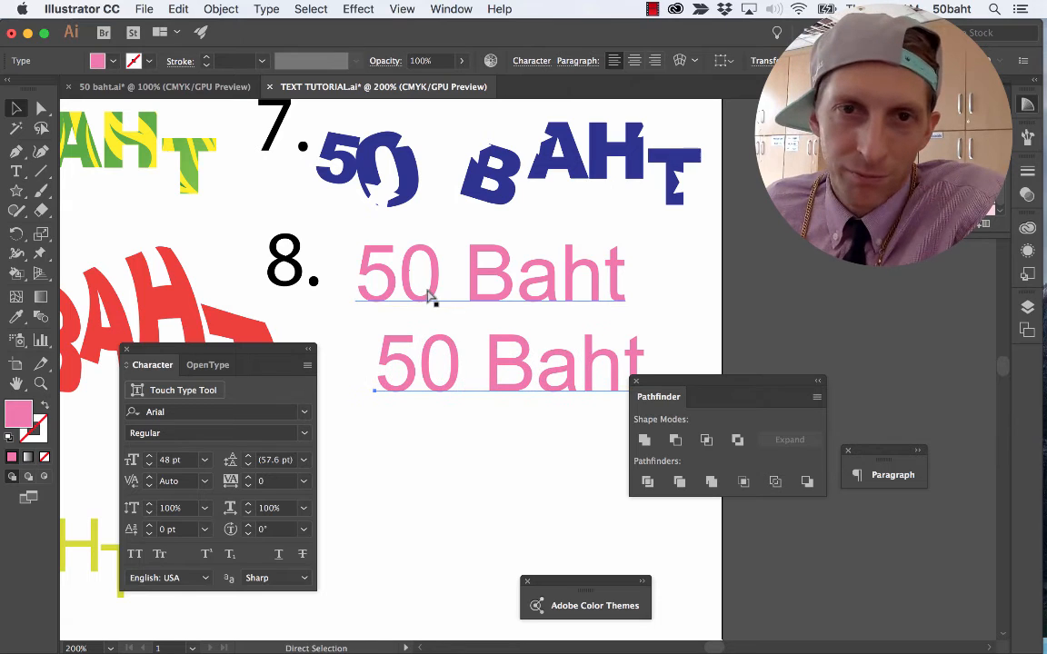
left_click_drag(478, 366, 525, 514)
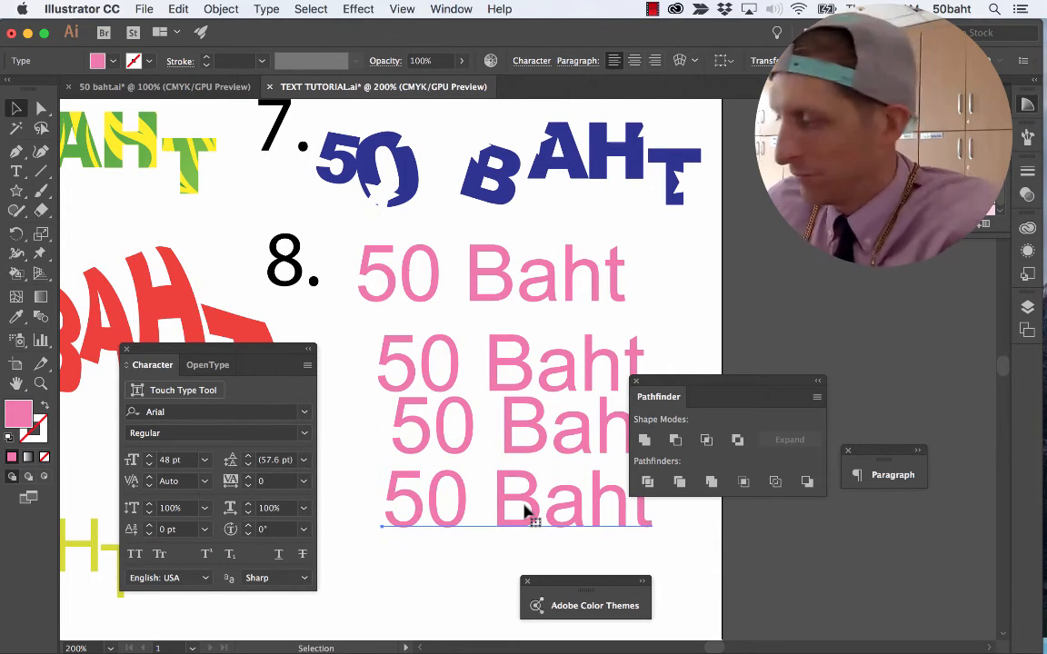
key("Delete")
left_click_drag(513, 374, 522, 357)
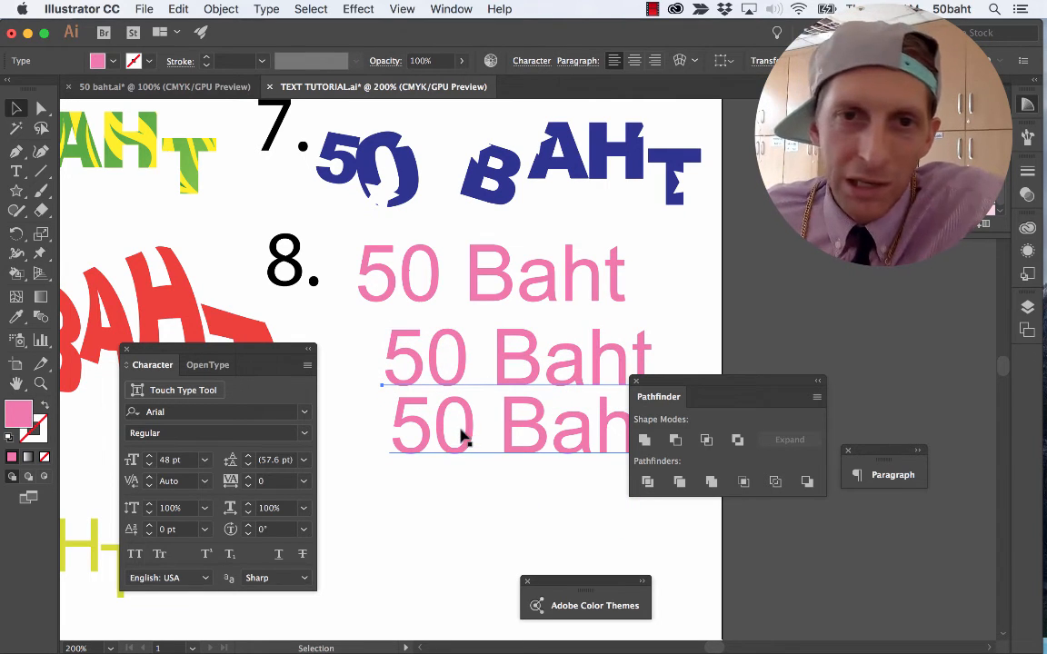
Select the three stacked pink 50 Baht lines and switch to another workspace.
left_click(445, 423)
left_click_drag(450, 500, 423, 282)
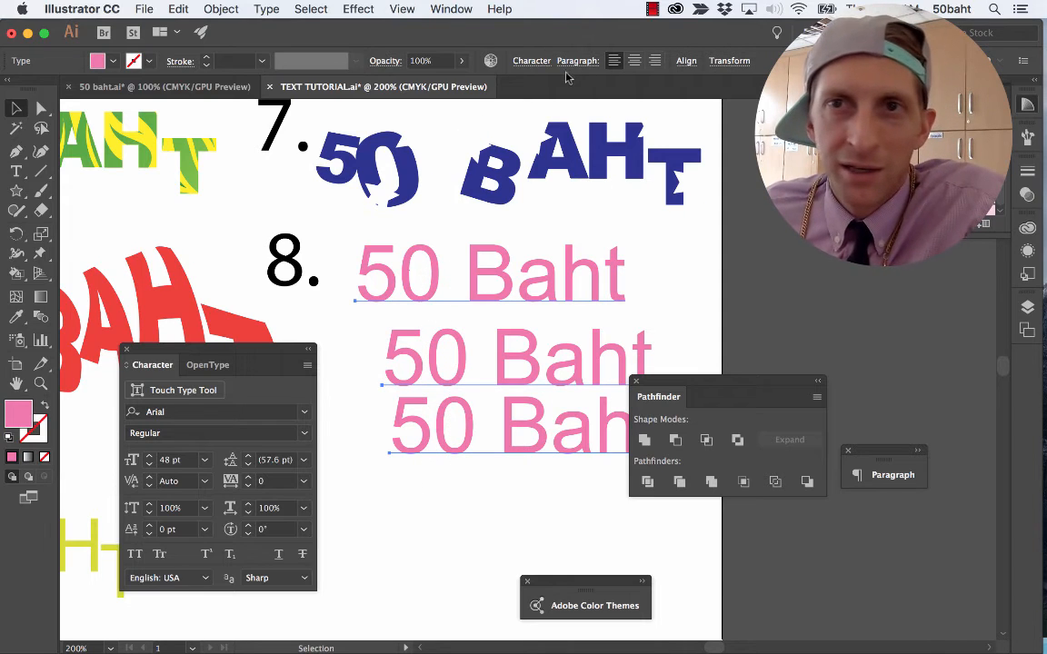
left_click(451, 9)
mouse_move(564, 88)
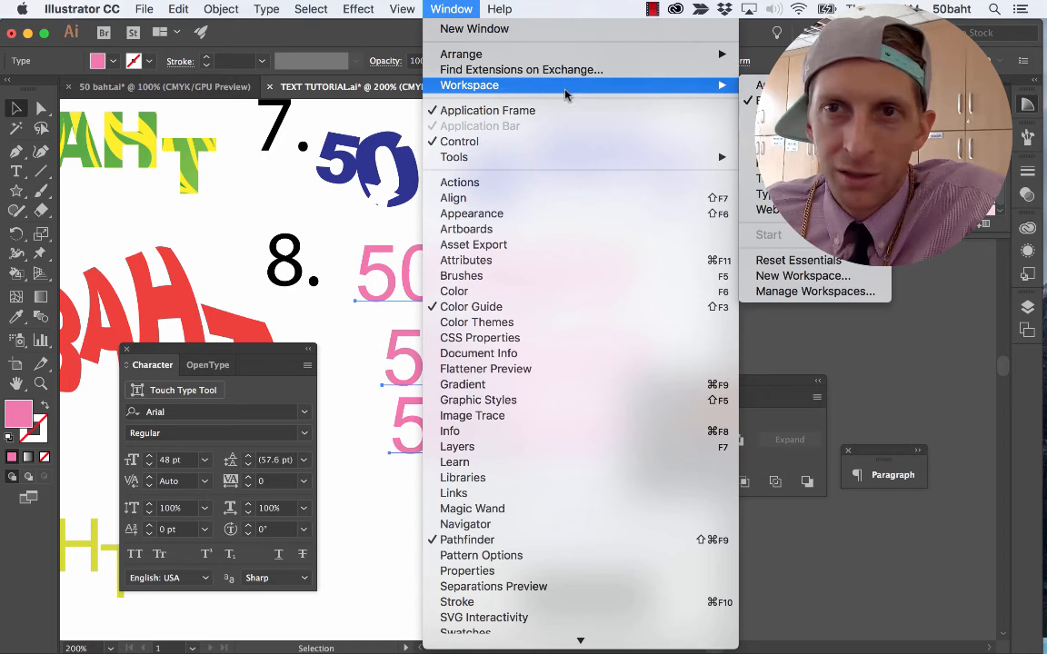
left_click(789, 132)
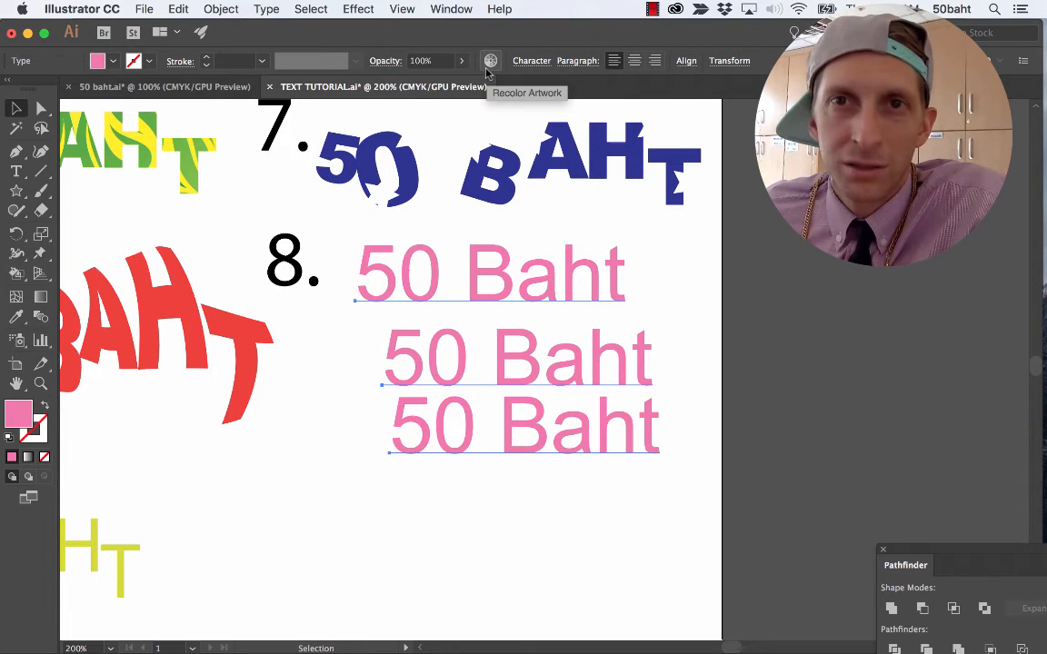
Left-align all three pink 50 Baht lines and distribute them evenly by their vertical centers.
left_click(521, 271)
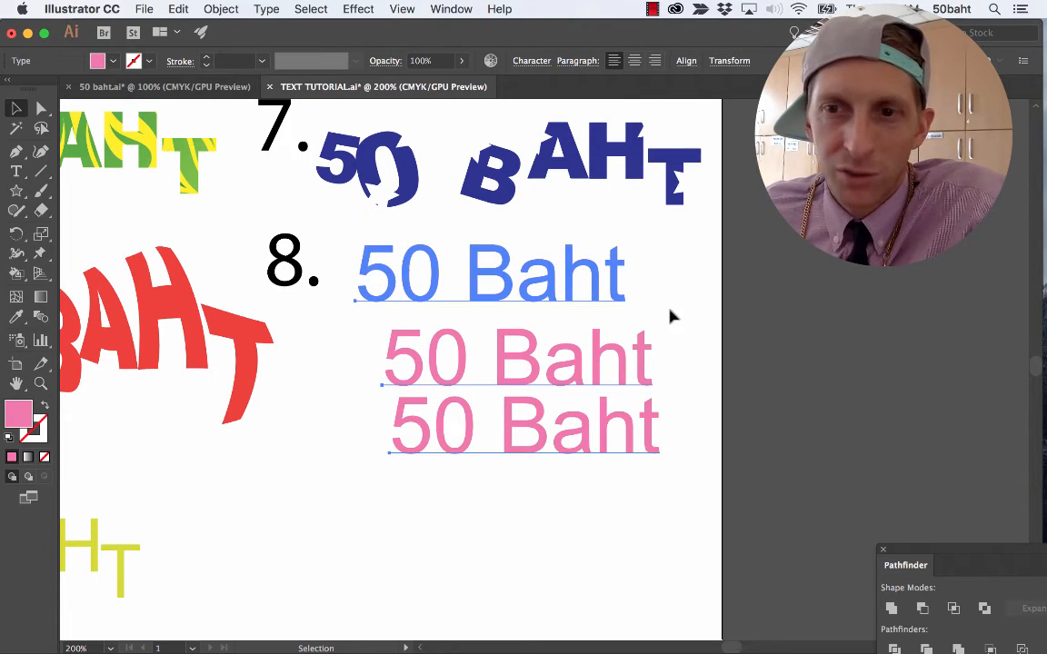
left_click(671, 315)
left_click(546, 295)
left_click(535, 362)
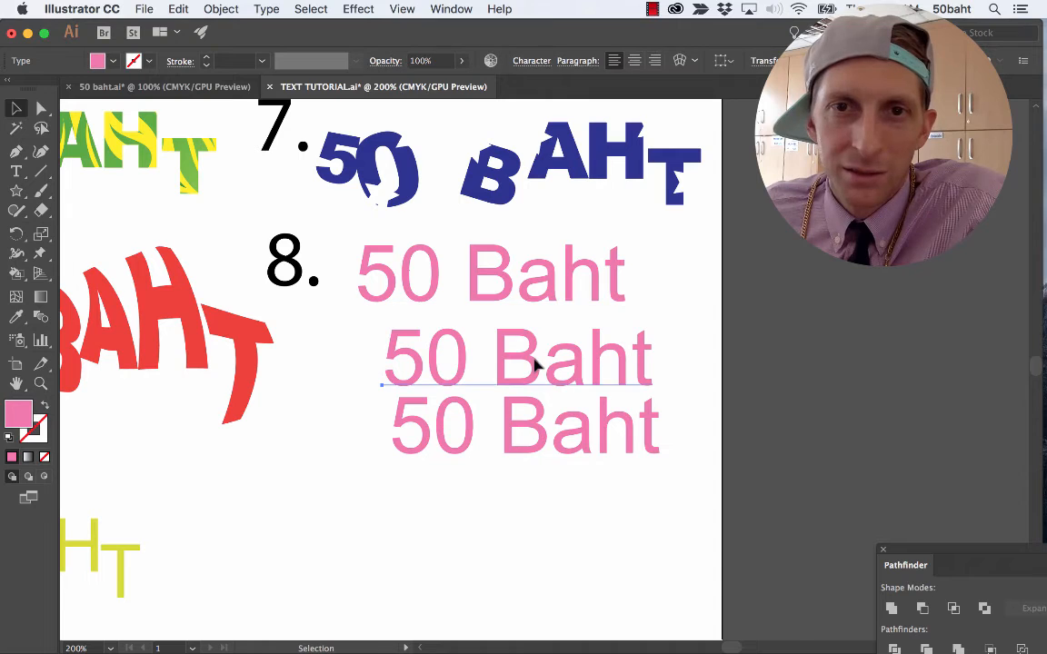
left_click(511, 284)
left_click_drag(519, 524, 486, 264)
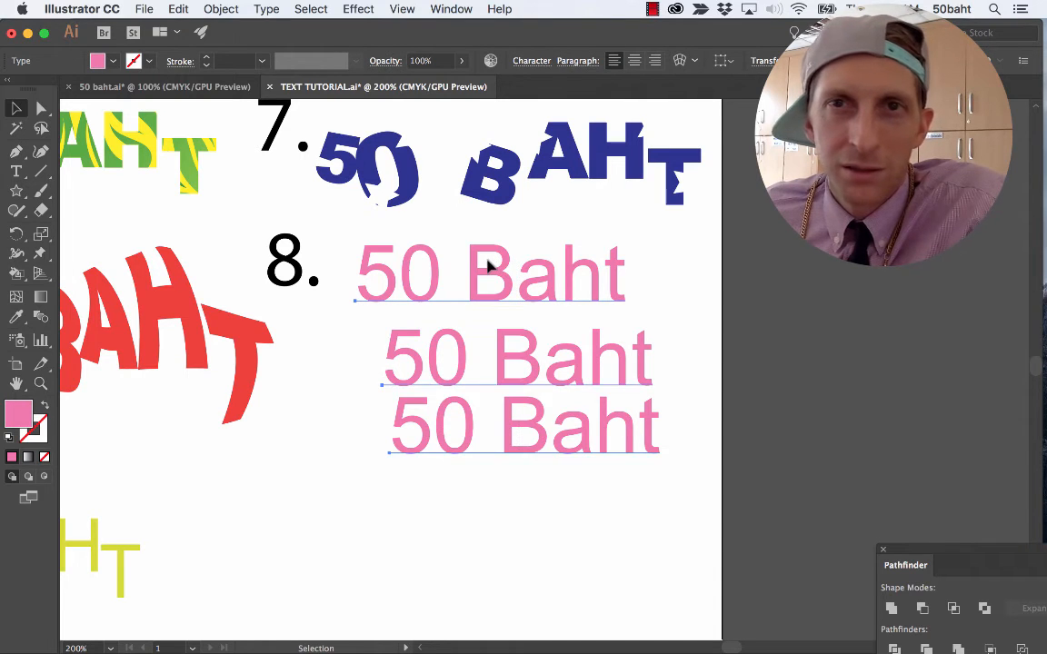
left_click(686, 62)
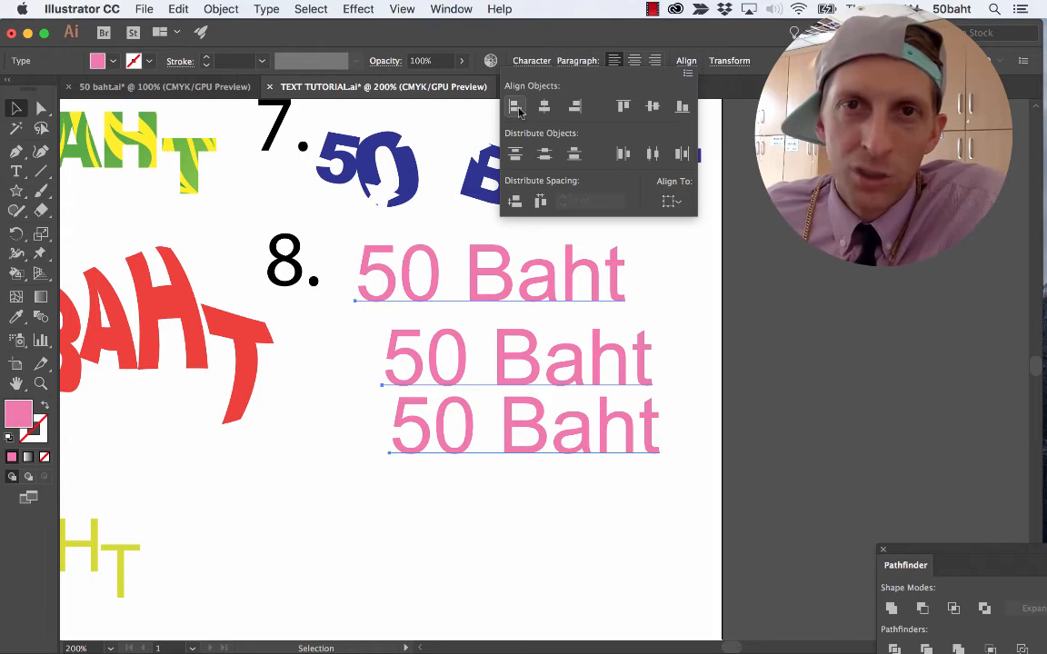
left_click(516, 108)
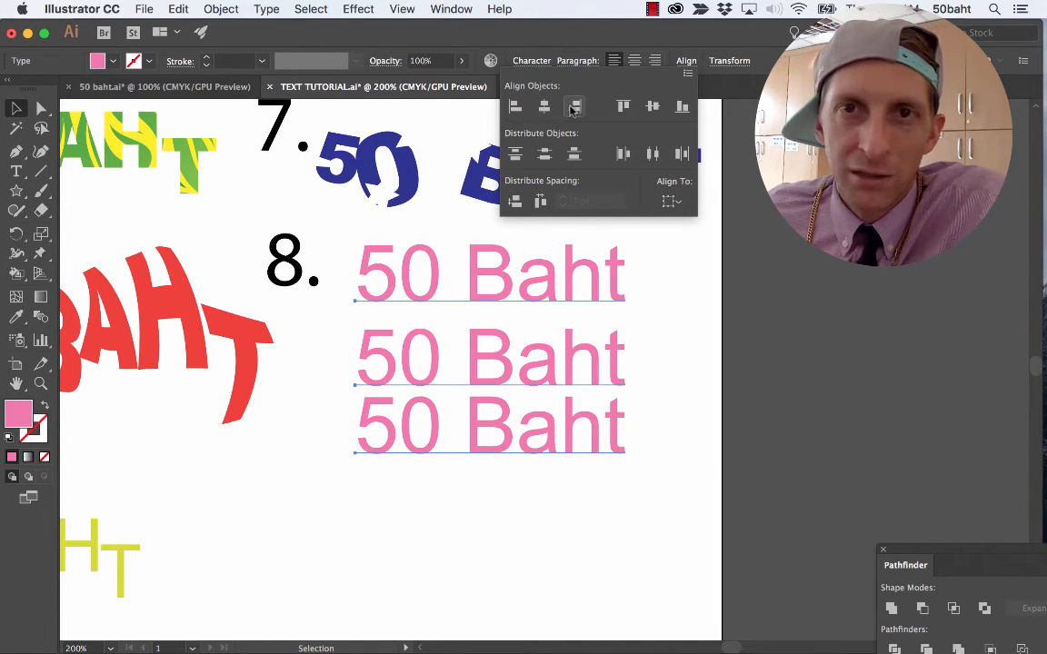
left_click(544, 155)
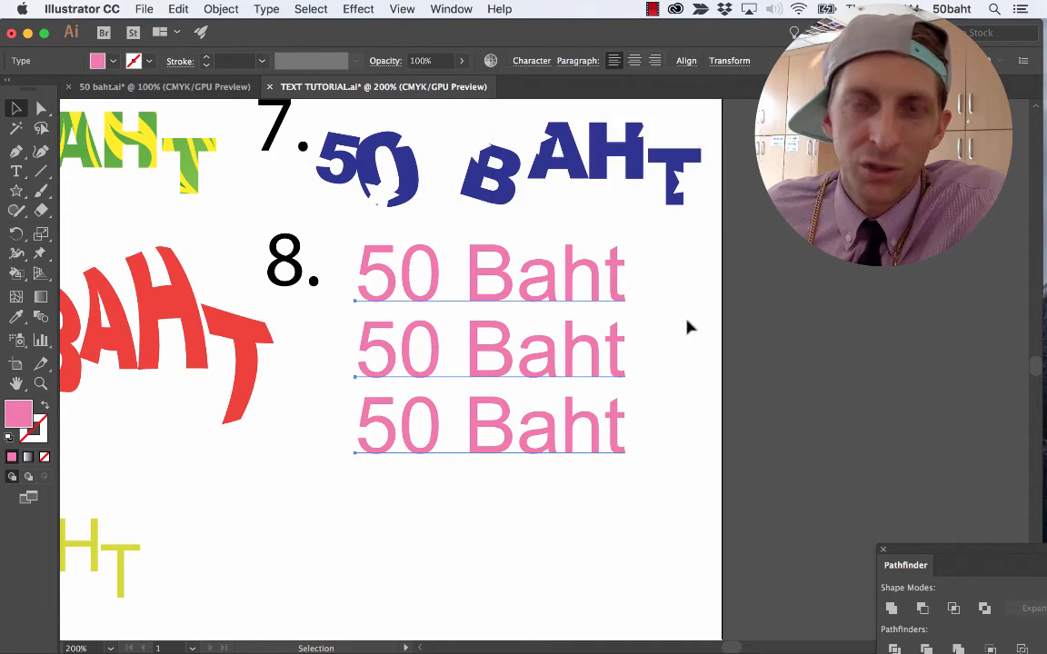
scroll(533, 365, "down", 5)
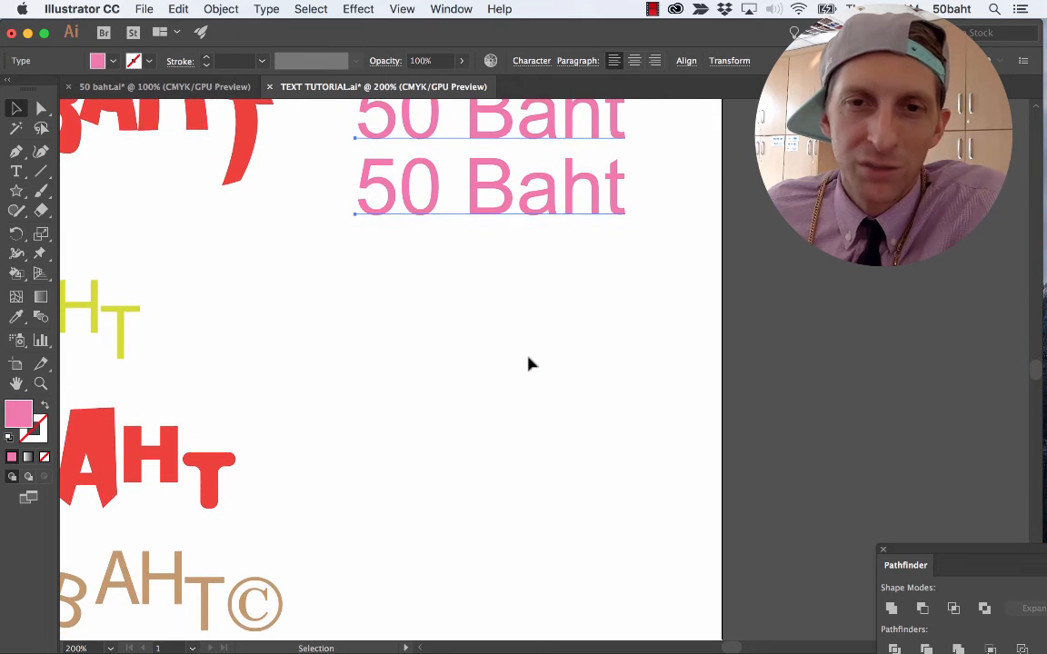
Draw a pink five-pointed star in the blank area below the stacked pink 50 Baht text.
scroll(532, 364, "down", 1)
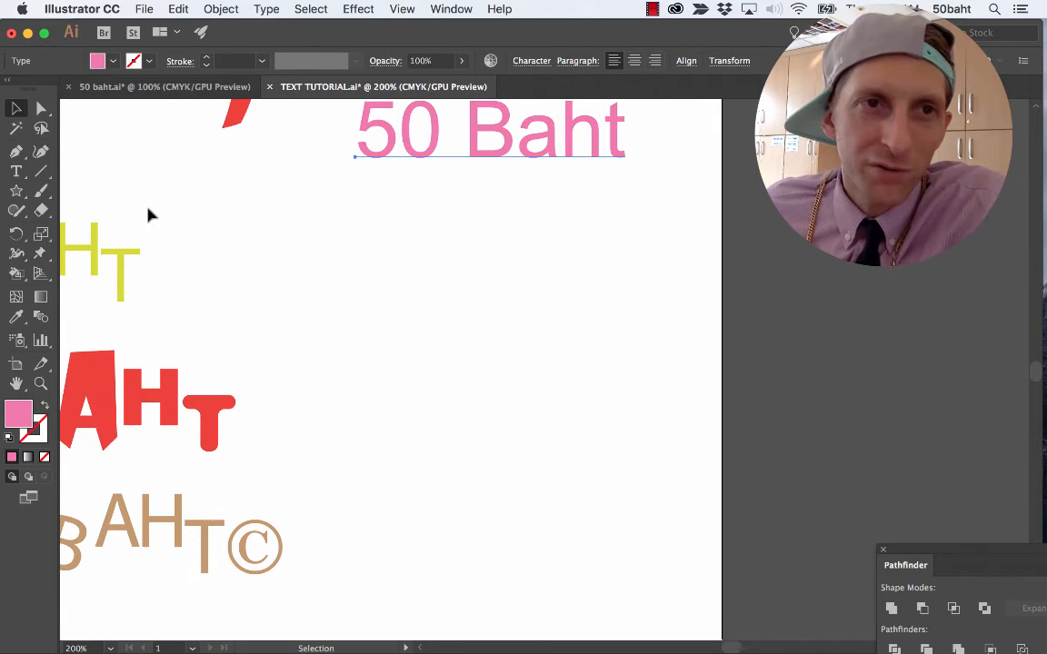
left_click_drag(16, 191, 80, 271)
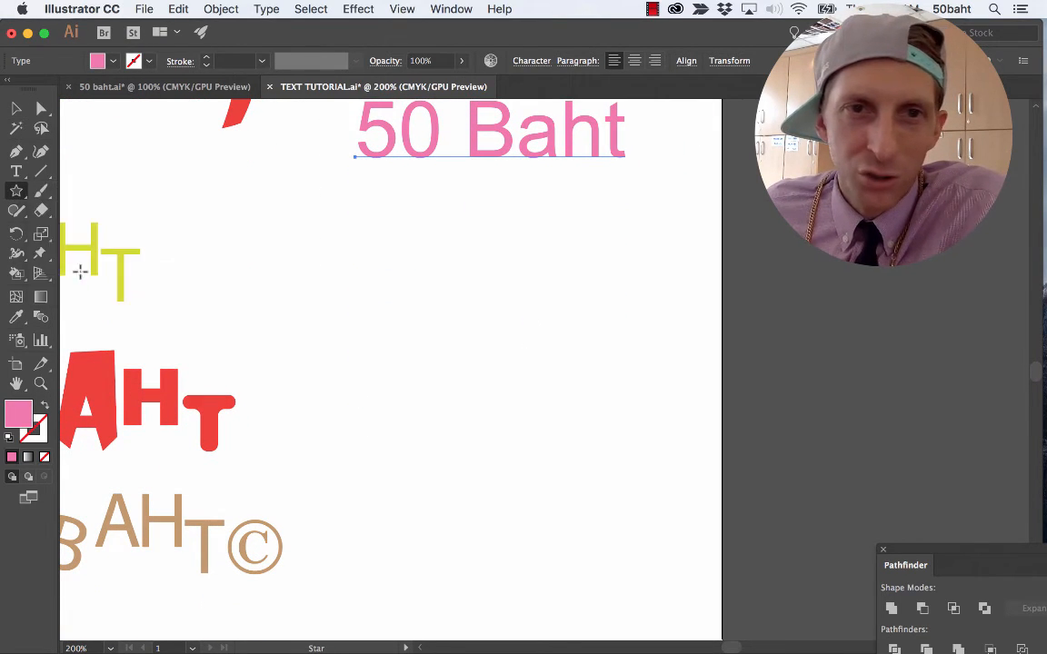
left_click_drag(374, 324, 416, 378)
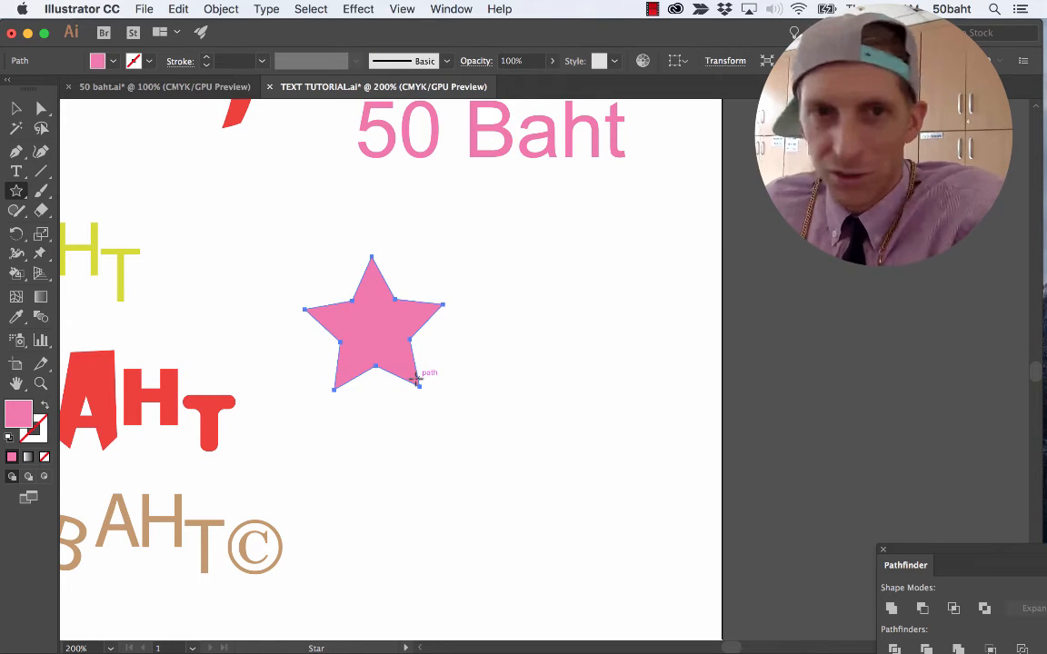
key("v")
key("a")
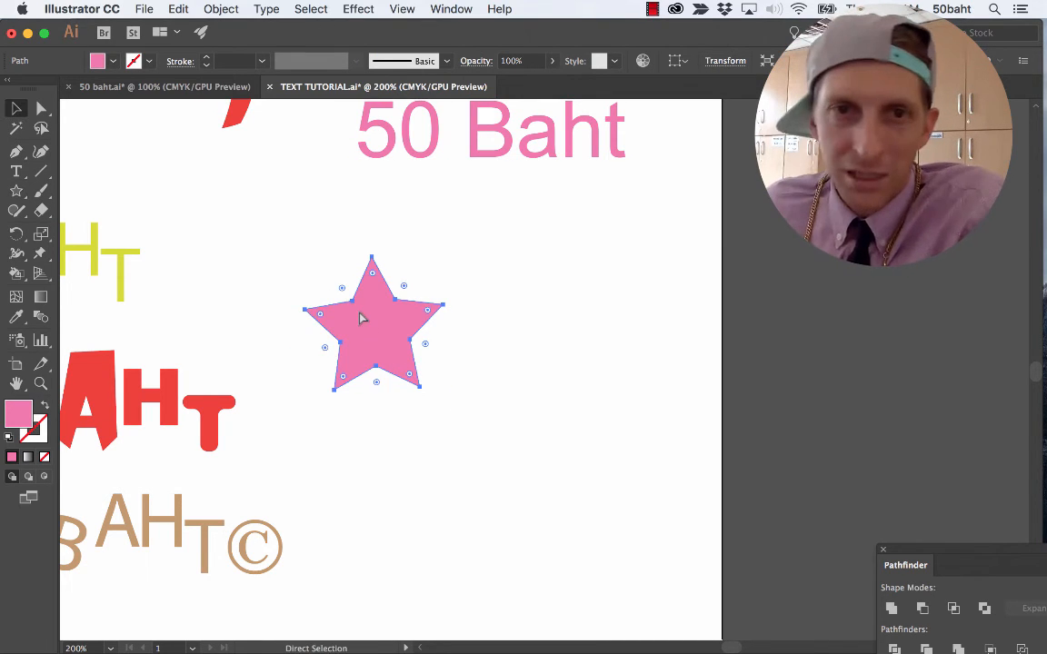
Make three copies of the pink star and arrange them around the original, with two of them overlapping.
key("super+c")
key("super+v")
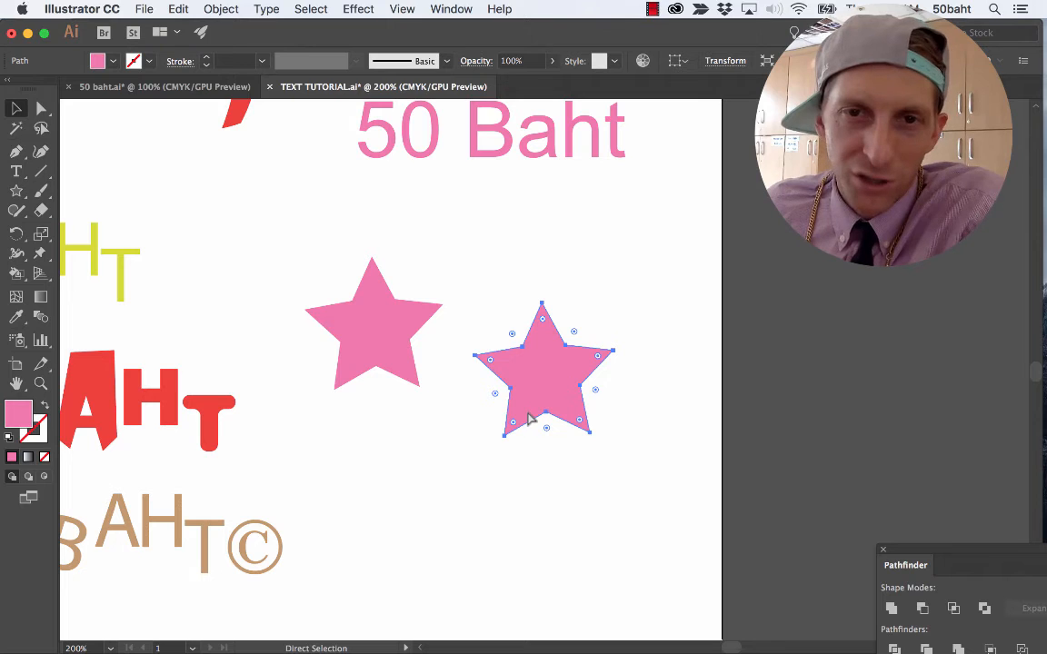
left_click_drag(548, 390, 440, 444)
left_click_drag(450, 462, 565, 434)
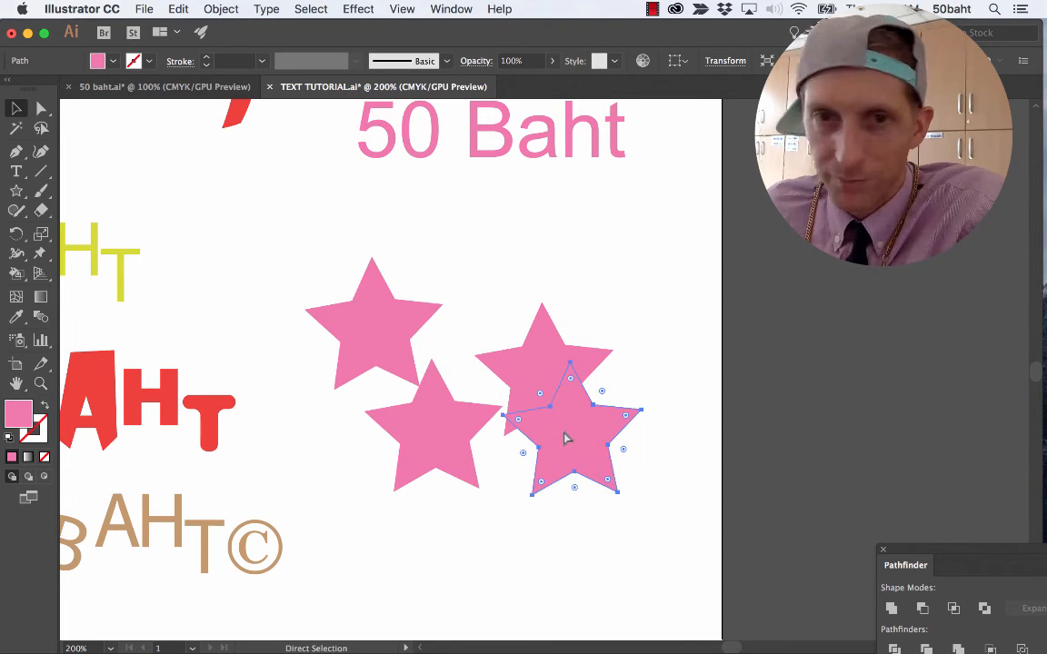
Duplicate all four pink stars as a set and offset the copies so they overlap the originals.
key("super+a")
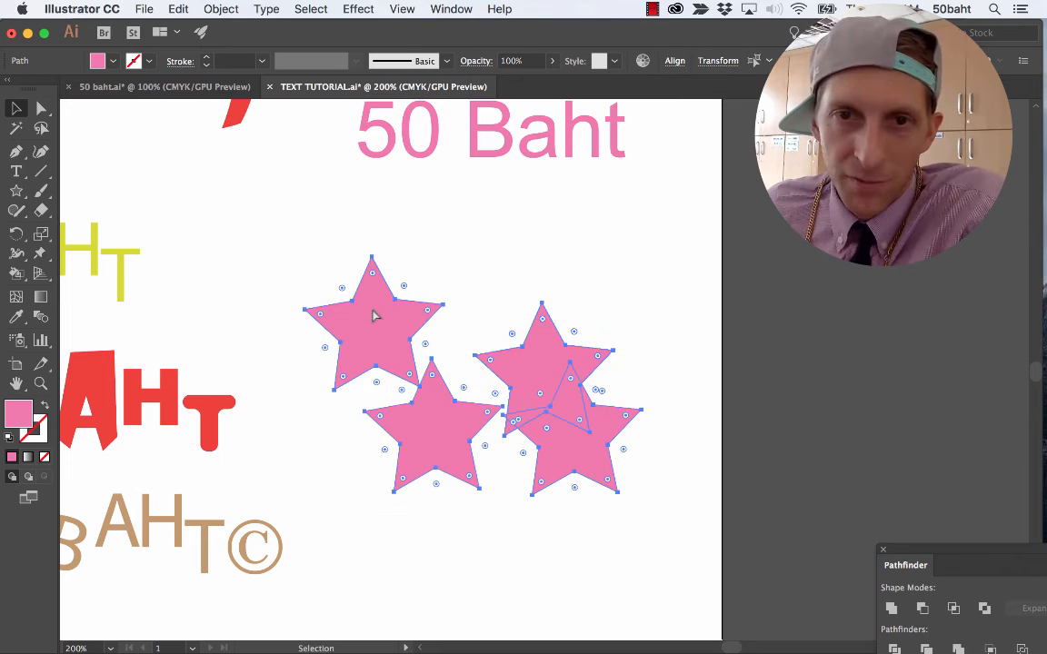
key("super+c")
key("super+v")
left_click_drag(581, 383, 627, 375)
left_click(671, 479)
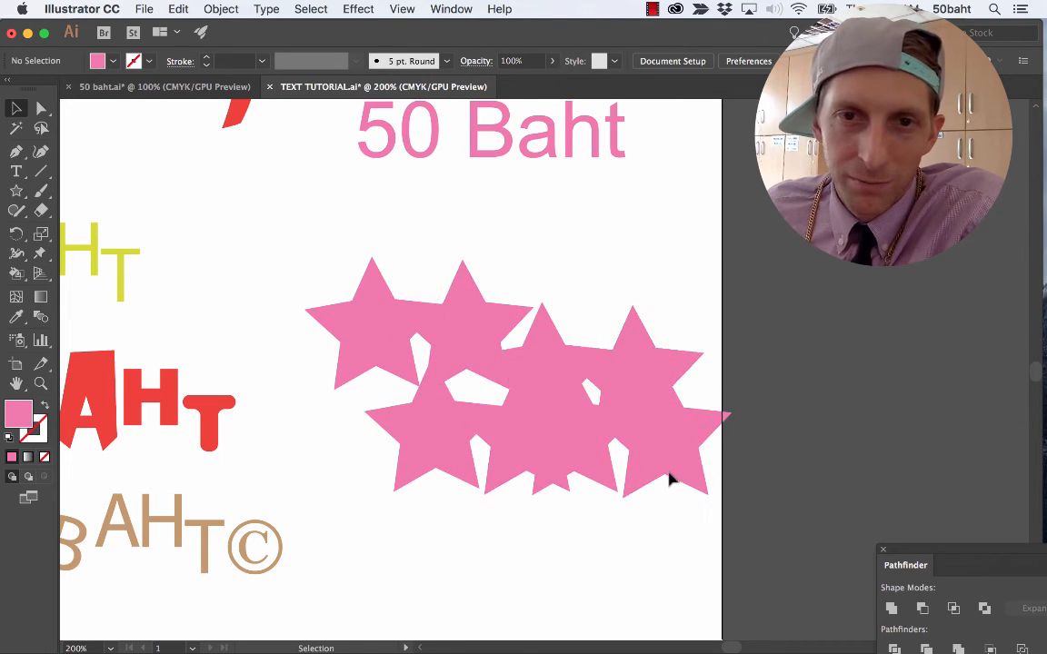
Reposition individual lower stars downward and inward to form a denser overlapping cluster.
left_click_drag(667, 468, 432, 542)
left_click_drag(660, 439, 561, 509)
left_click_drag(450, 421, 437, 495)
left_click_drag(472, 427, 416, 439)
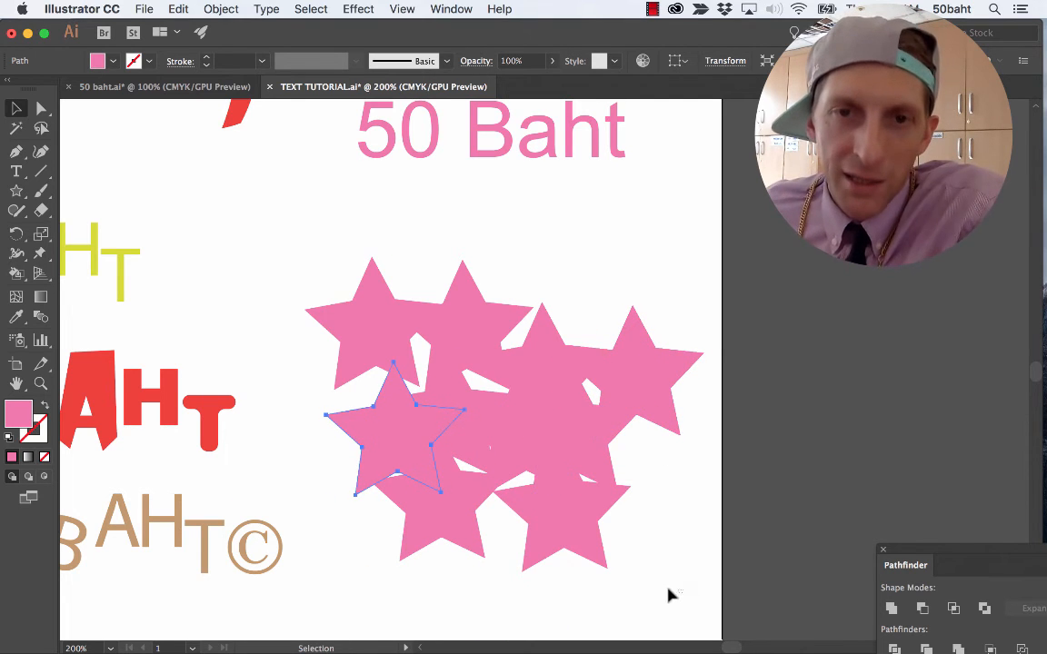
Turn the whole cluster of overlapping stars into a Live Paint group and deselect it.
left_click_drag(677, 592, 606, 490)
left_click_drag(403, 311, 352, 274)
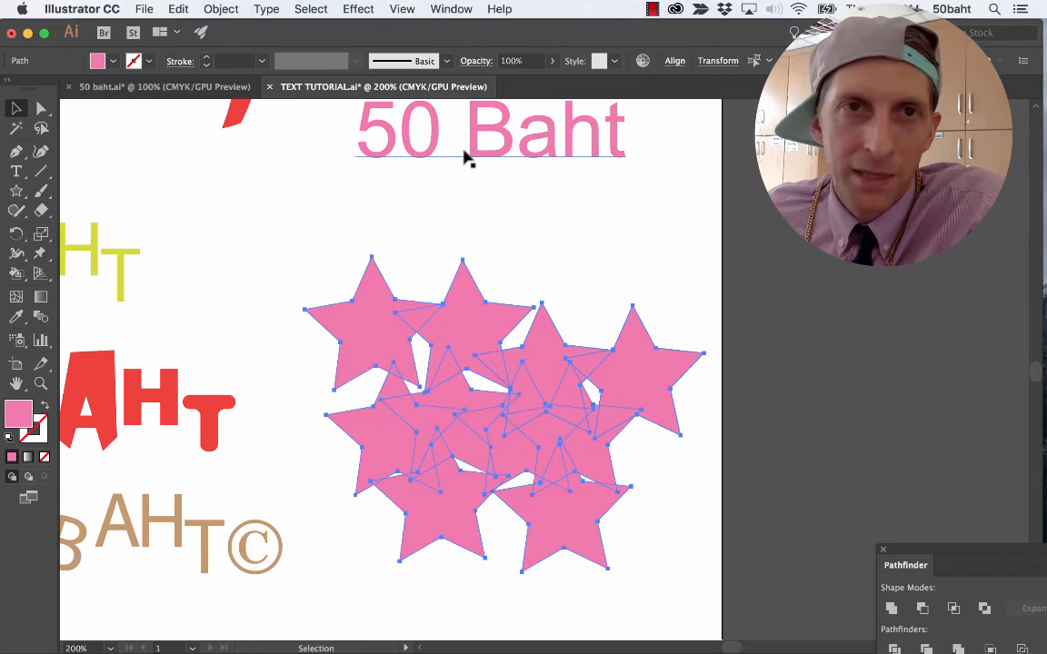
left_click(221, 9)
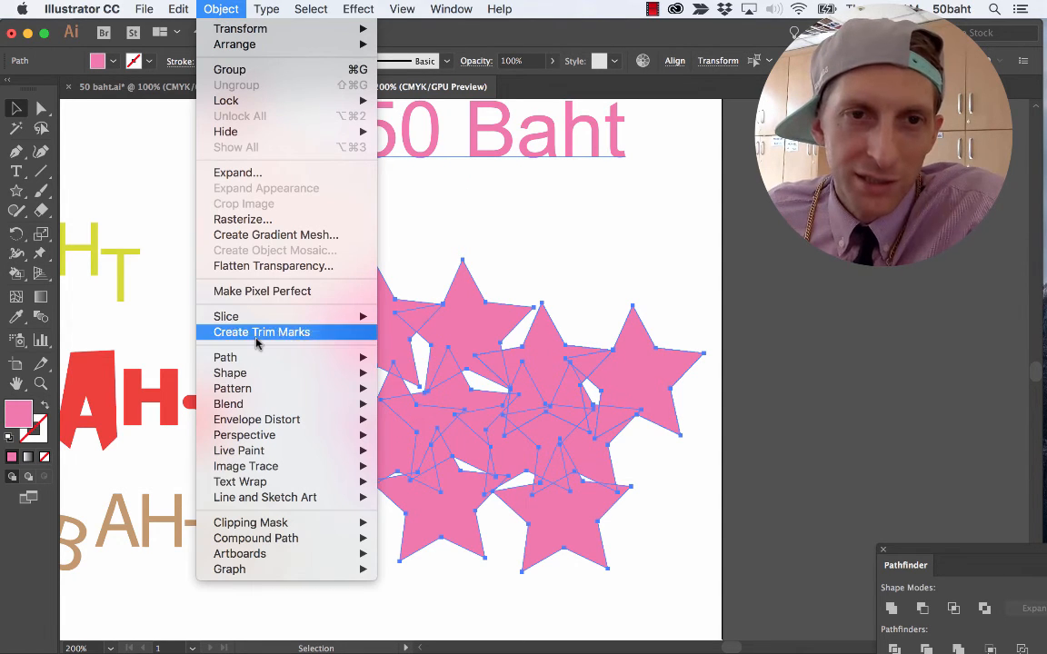
mouse_move(248, 420)
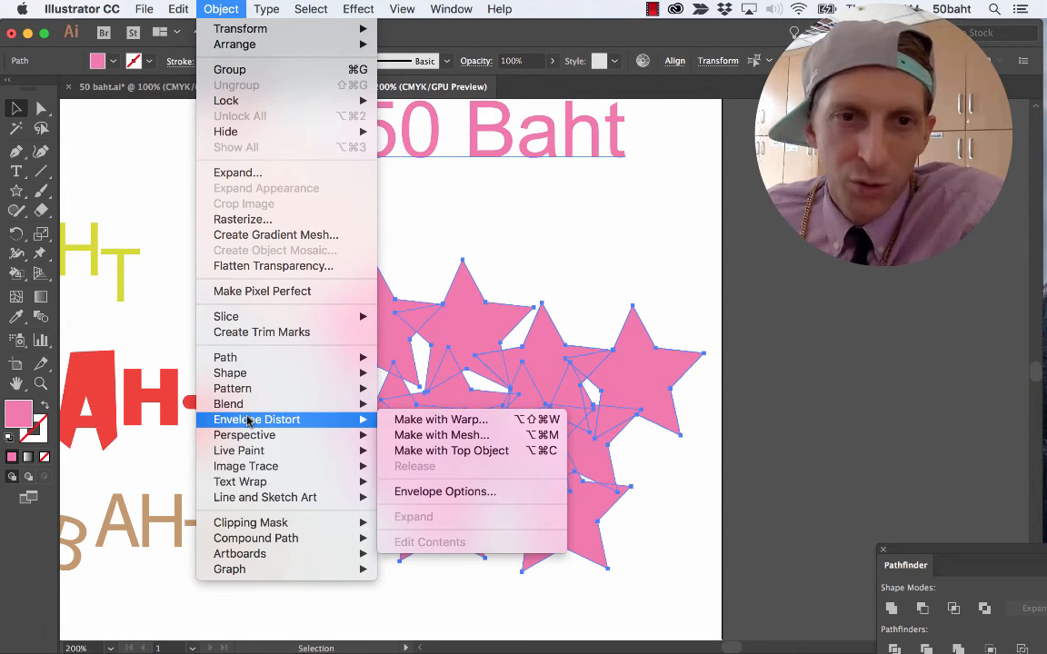
mouse_move(254, 459)
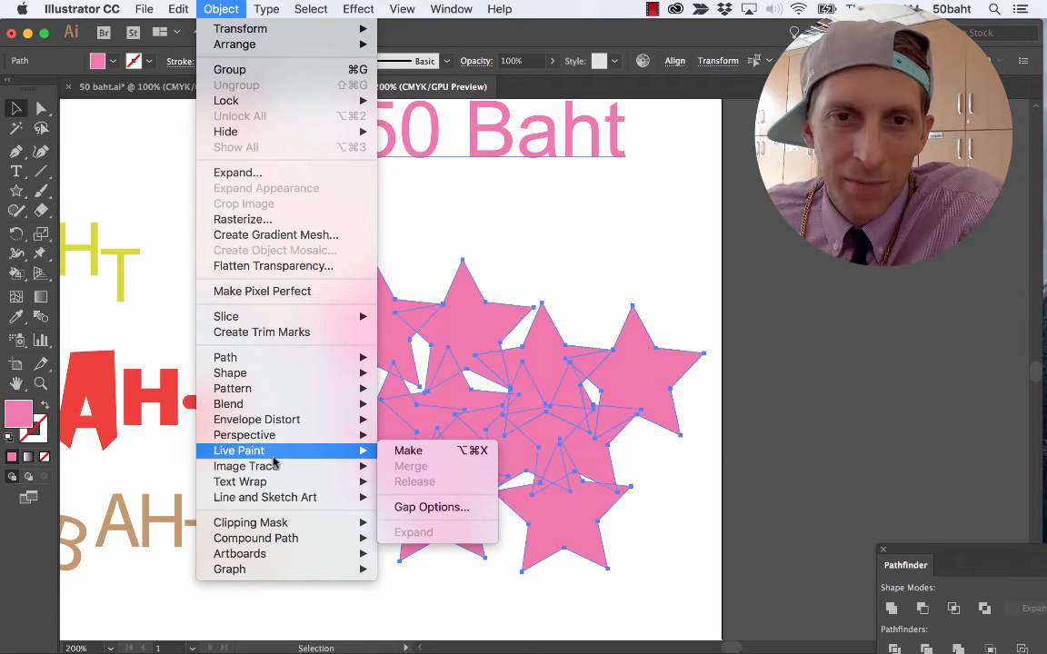
left_click(408, 451)
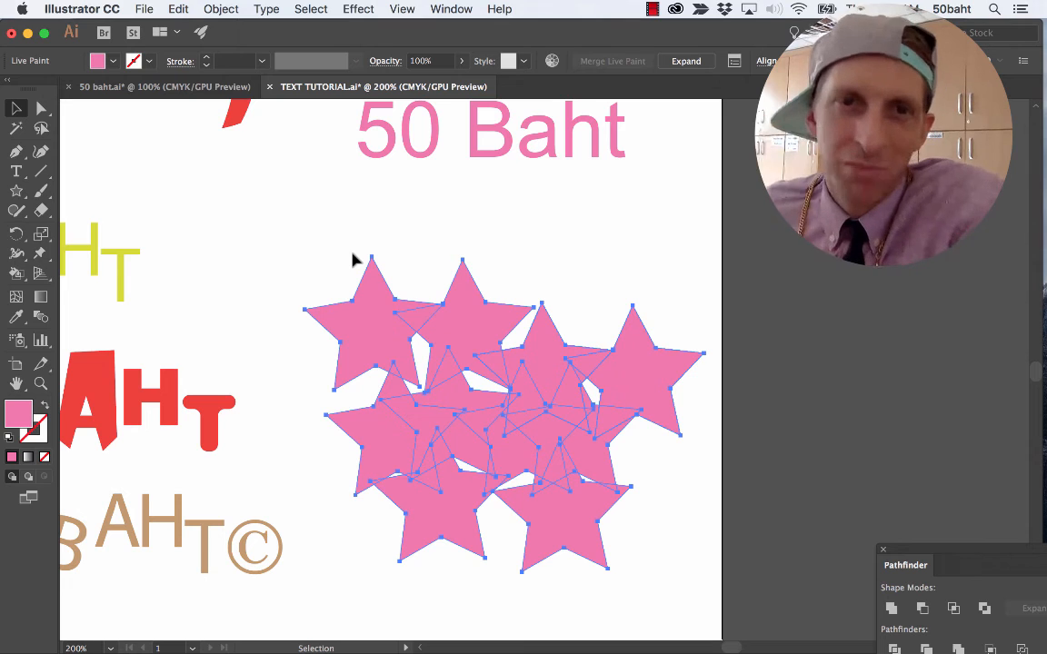
left_click(315, 242)
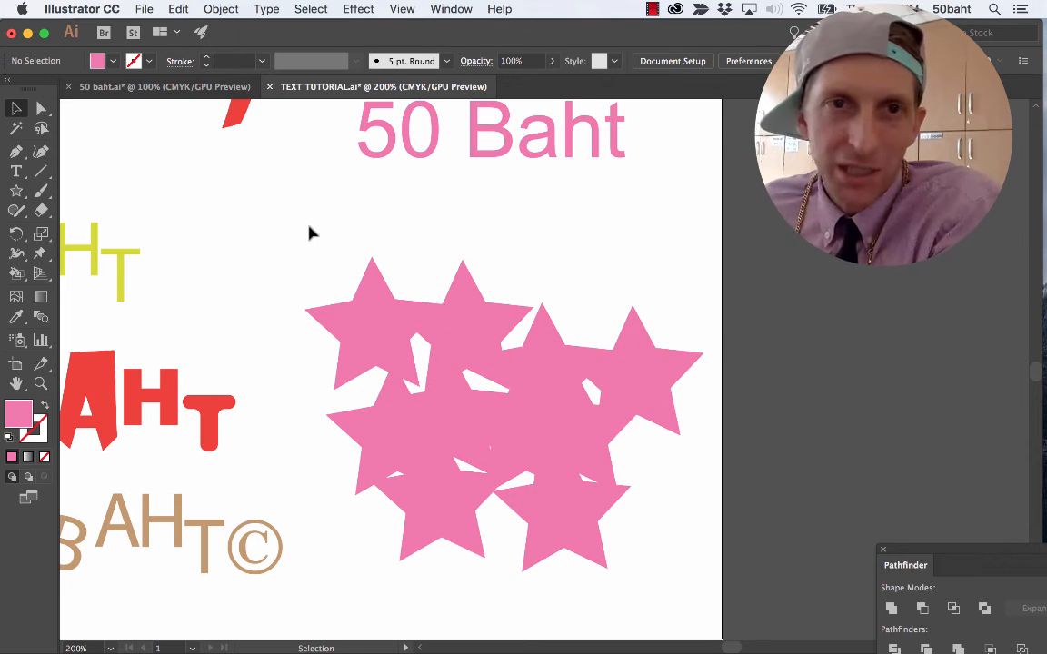
Activate the Live Paint Bucket and limit the fill swatches to color groups.
key("k")
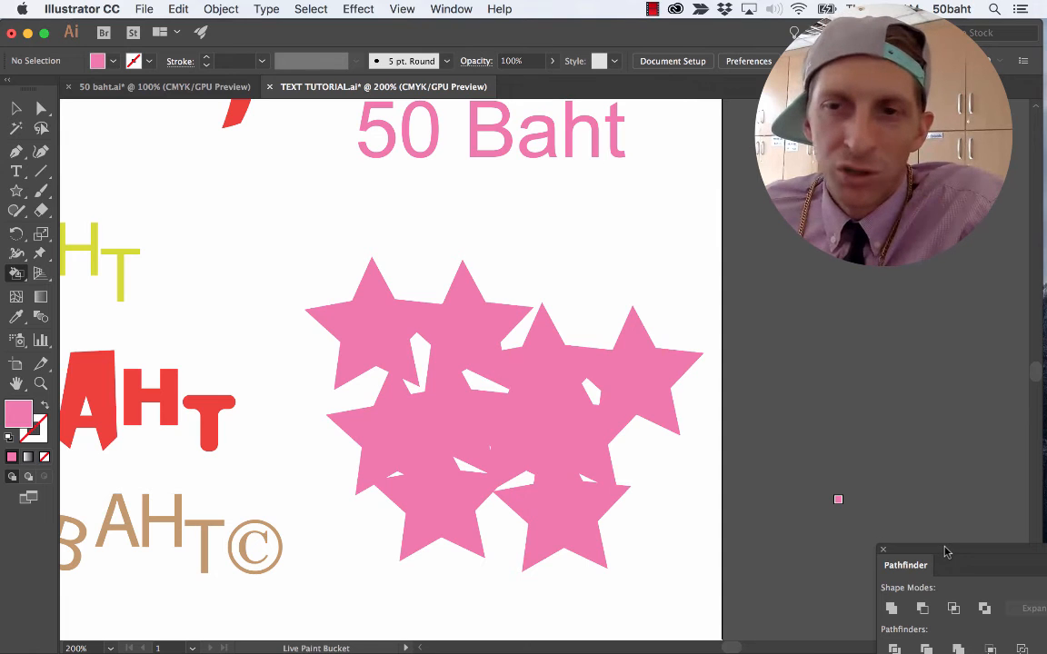
left_click_drag(944, 551, 822, 348)
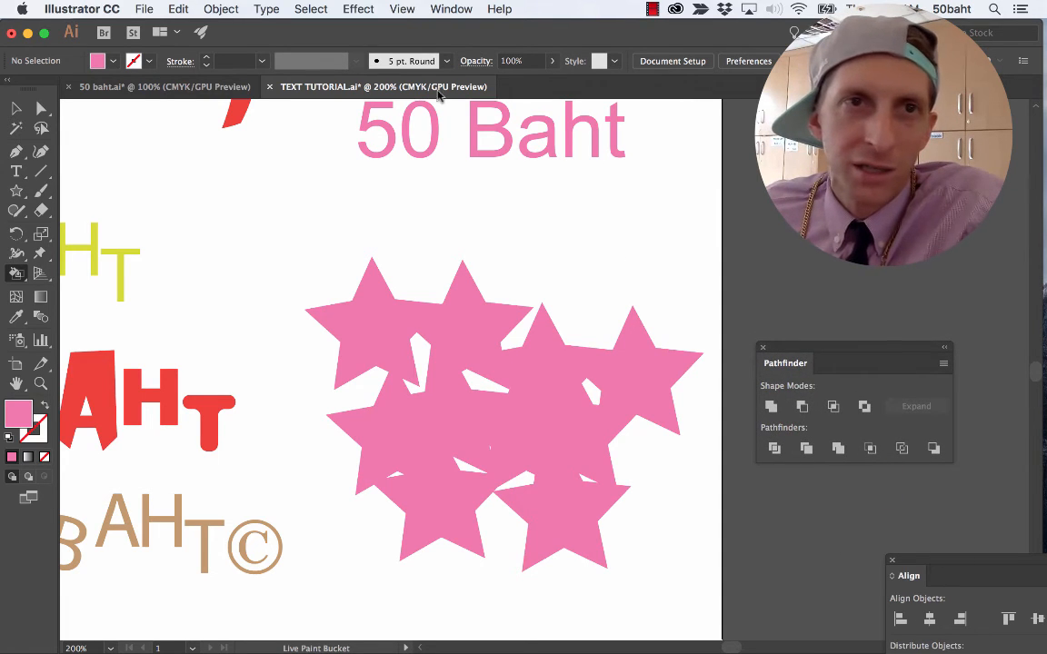
left_click(113, 61)
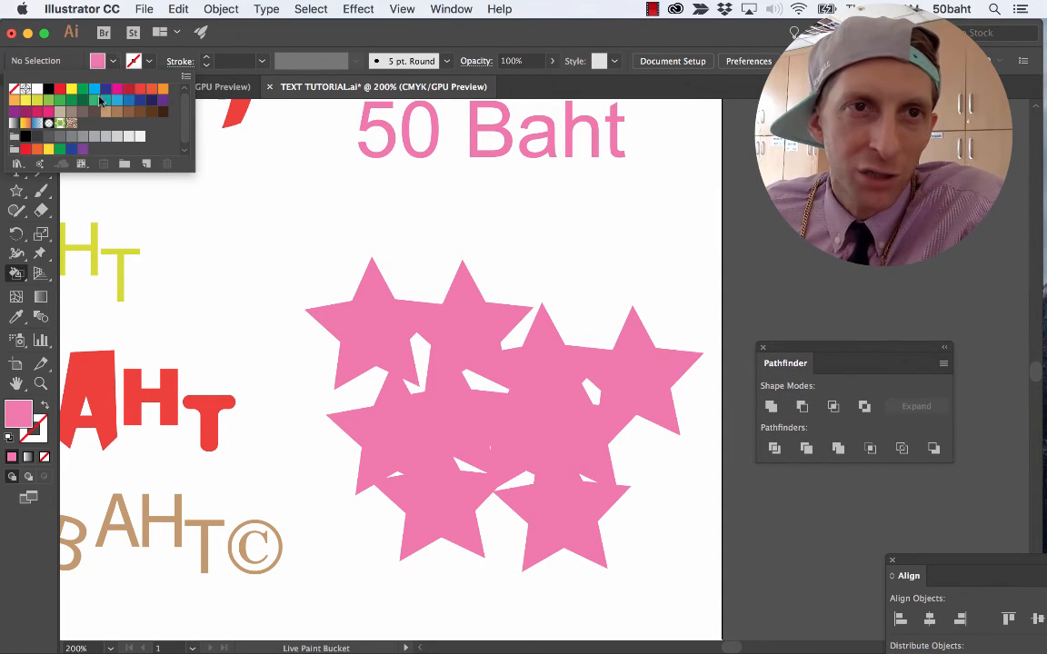
left_click(88, 165)
left_click(89, 164)
left_click(88, 165)
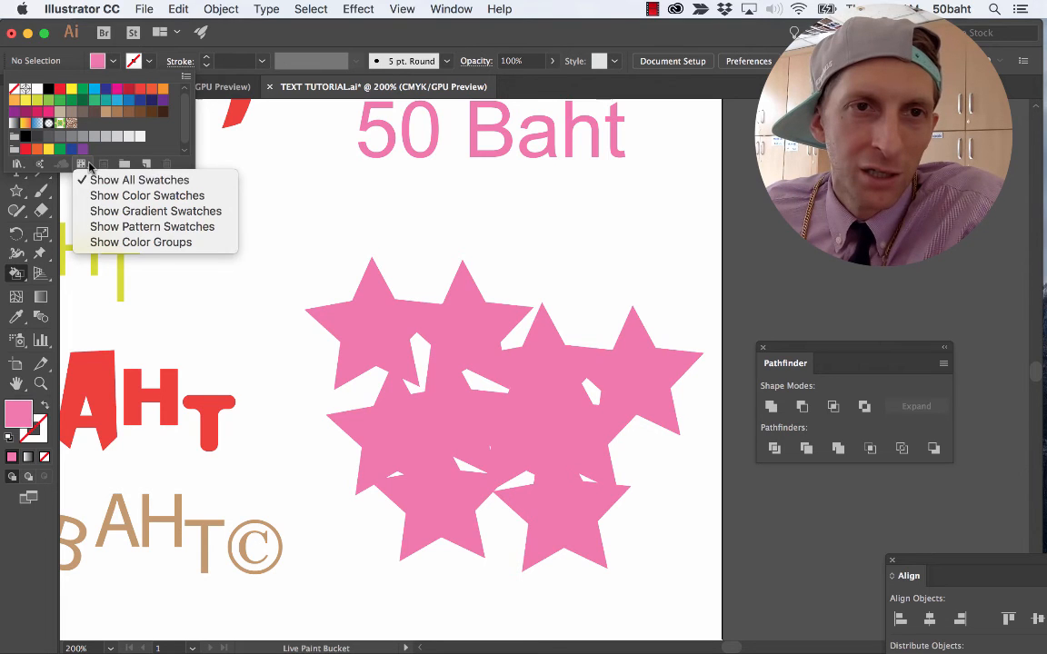
left_click(118, 242)
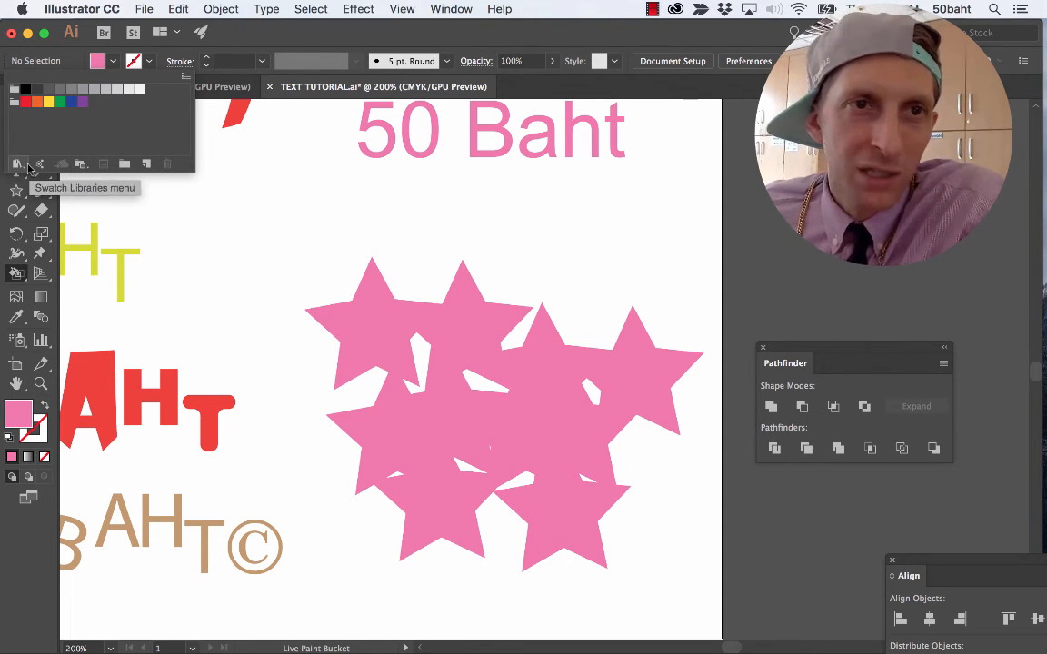
Open Adobe Color Themes in its Create view and place it clear of the star cluster.
left_click(40, 164)
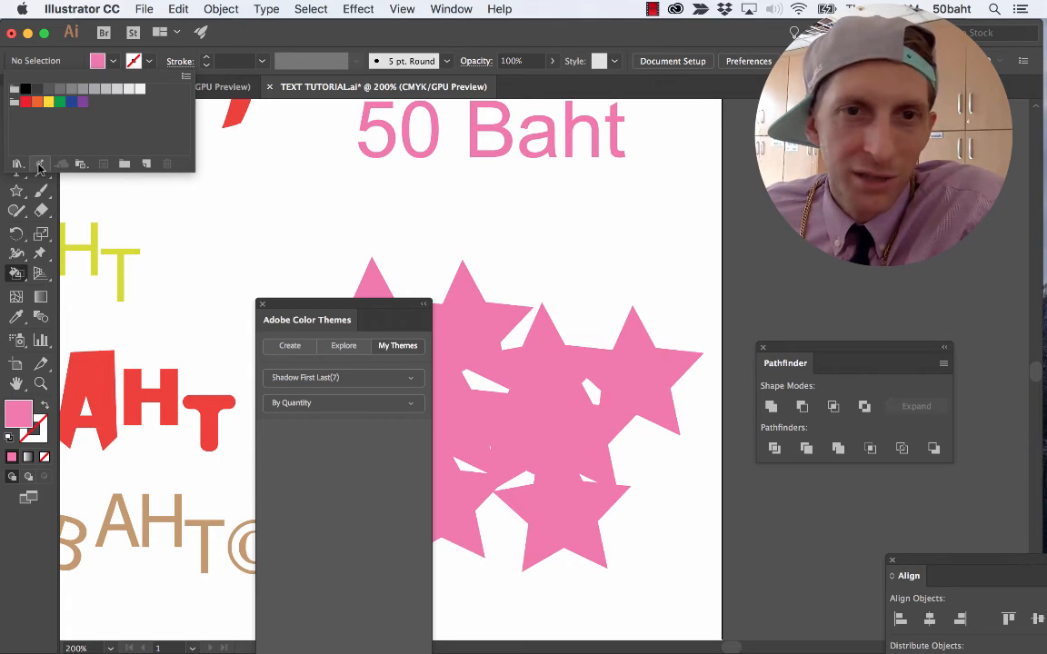
left_click(309, 307)
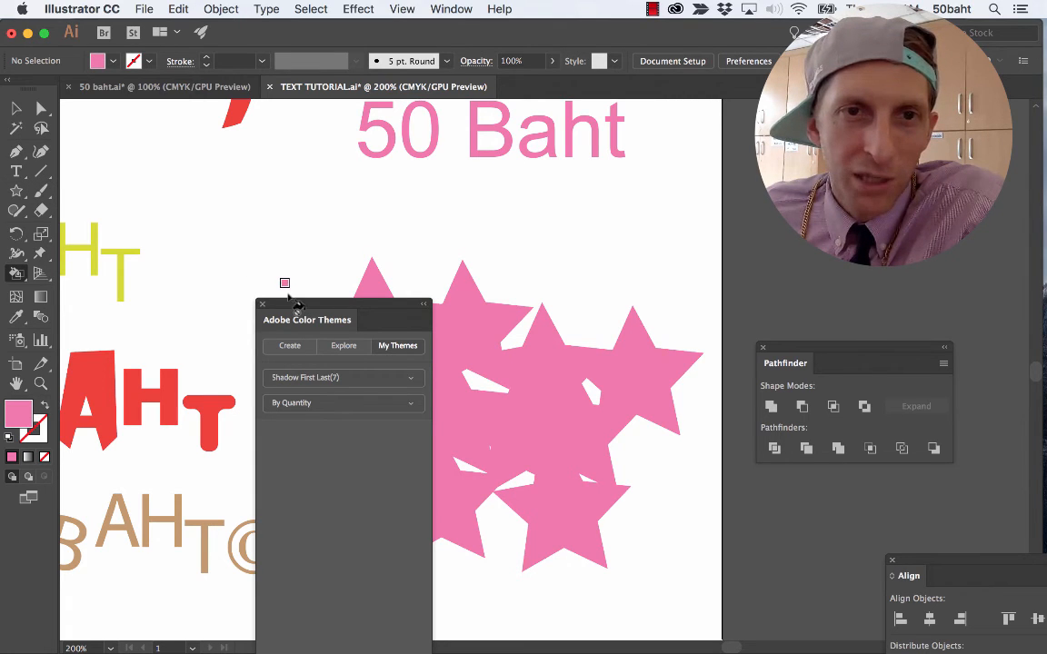
left_click(262, 289)
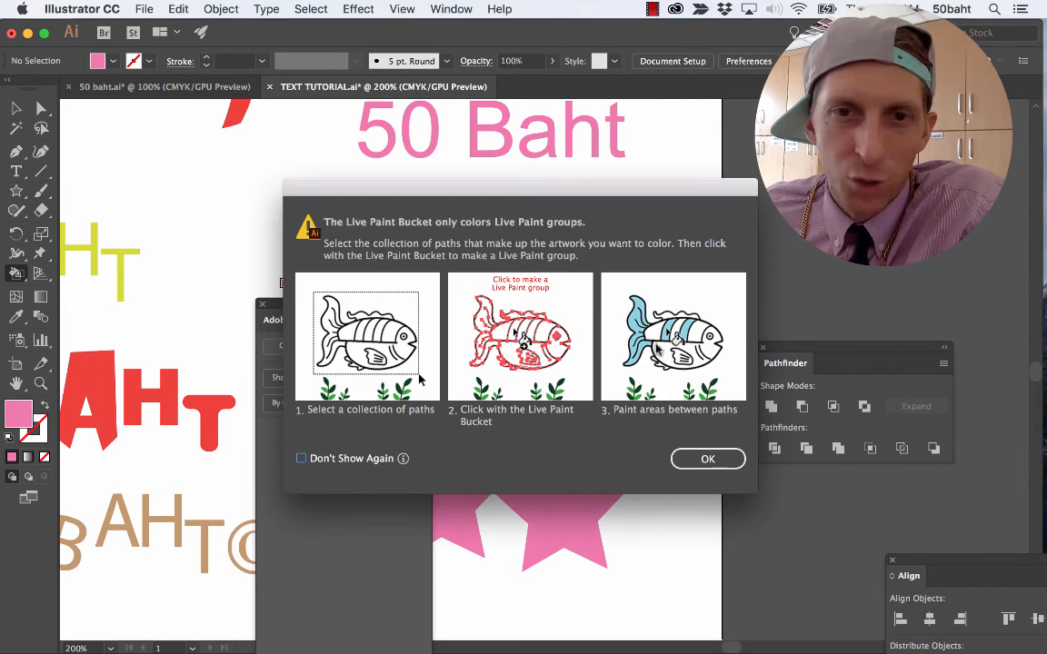
left_click(708, 457)
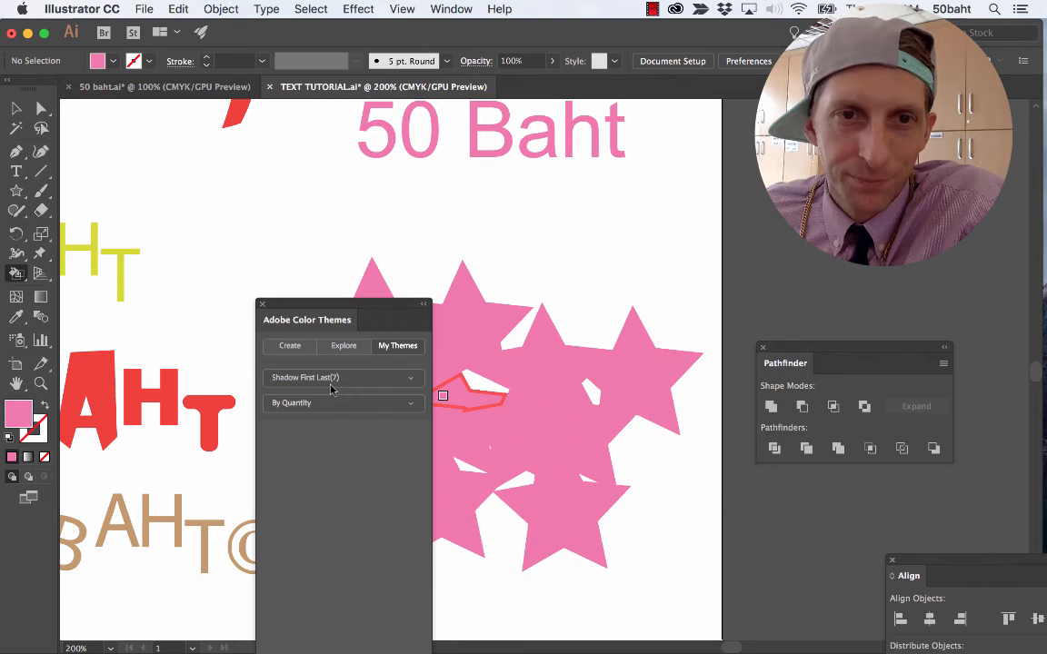
left_click(289, 352)
left_click_drag(321, 308, 174, 152)
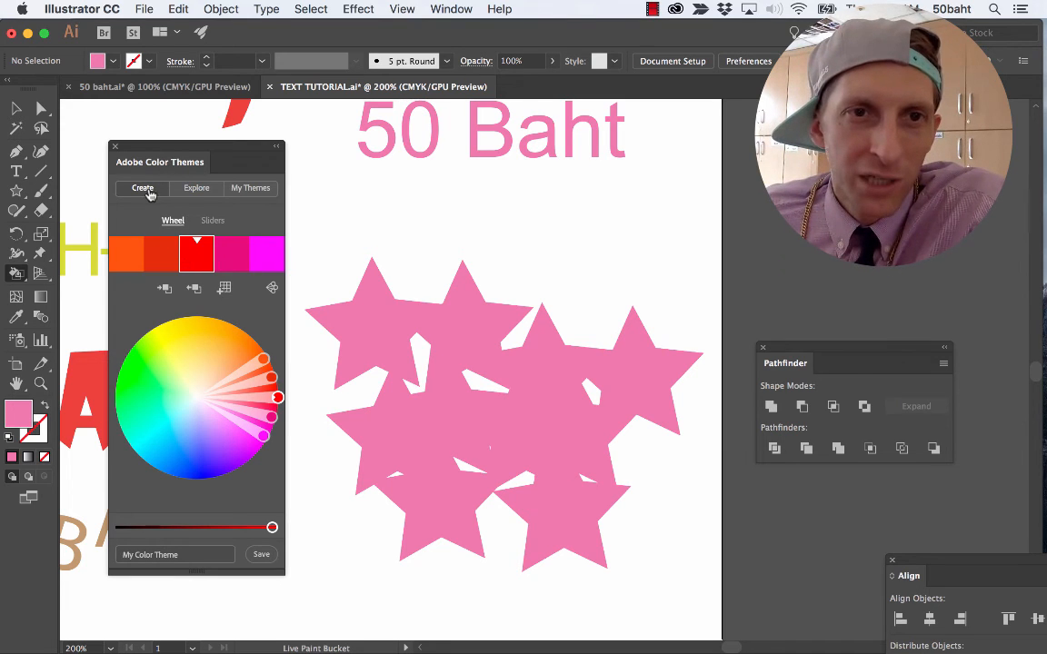
Try the Monochromatic and Triad color rules on the red base color.
left_click(271, 289)
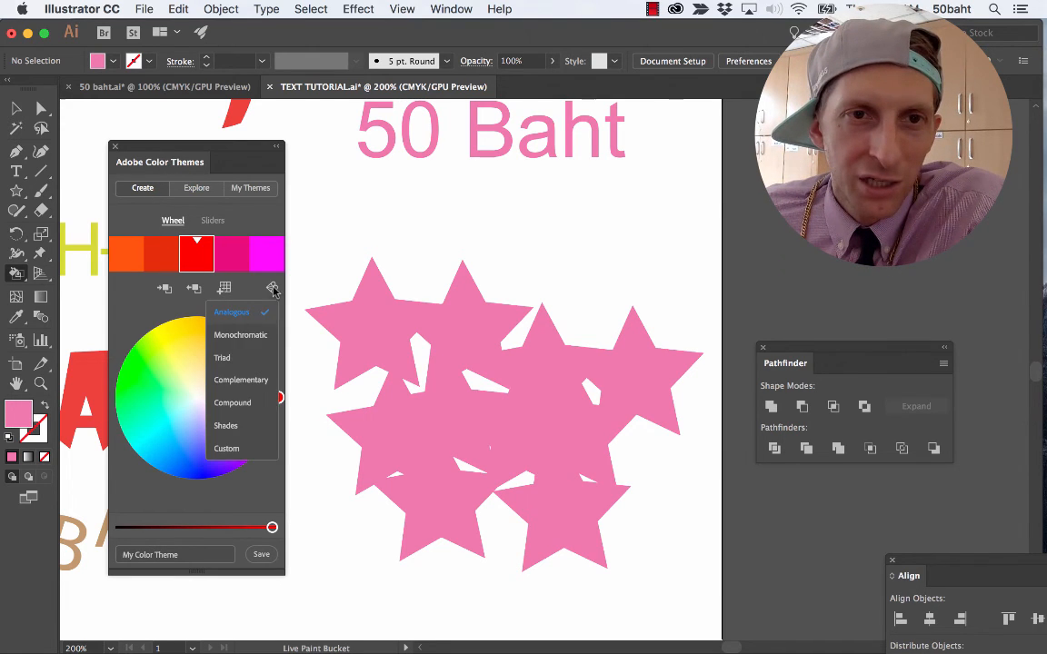
left_click(243, 338)
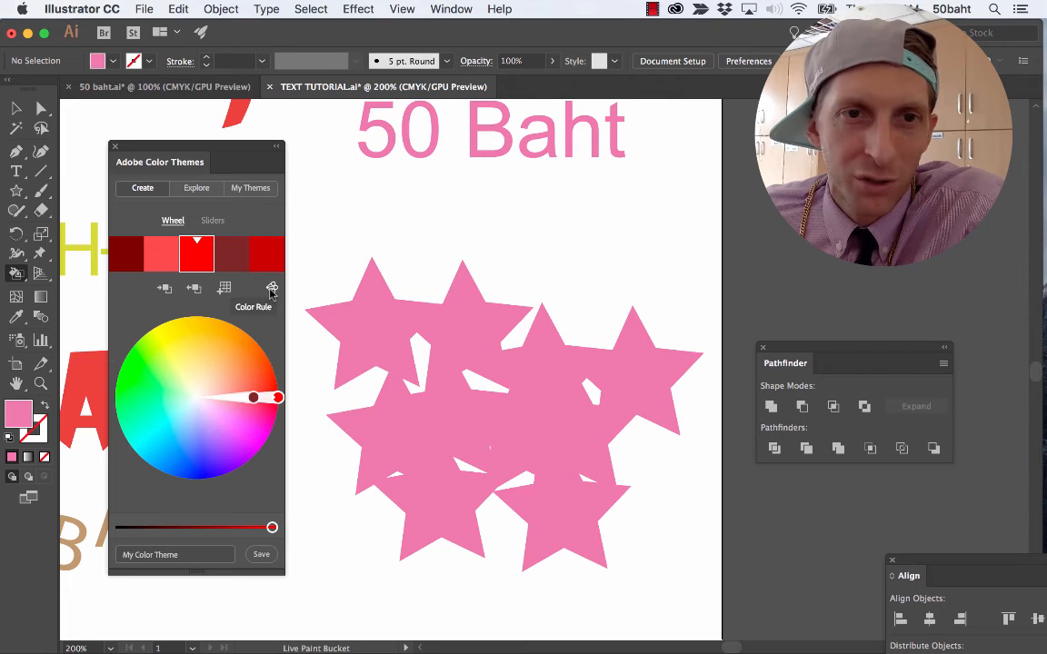
left_click(271, 289)
left_click(243, 358)
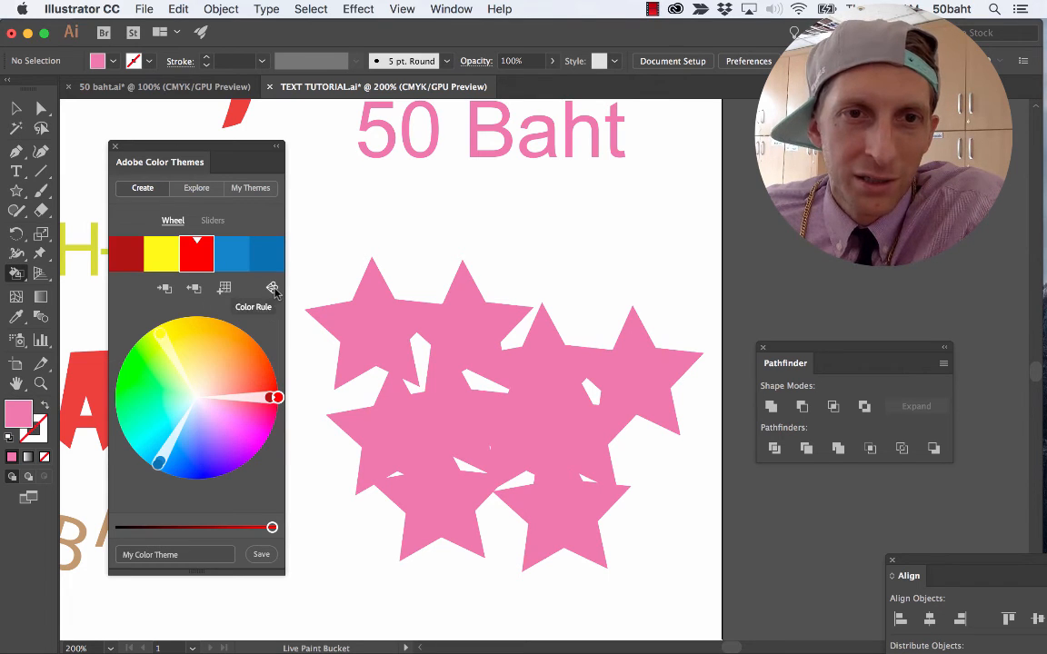
Build a blue theme with the Monochromatic color rule and add it to the swatches.
left_click(271, 289)
left_click(243, 335)
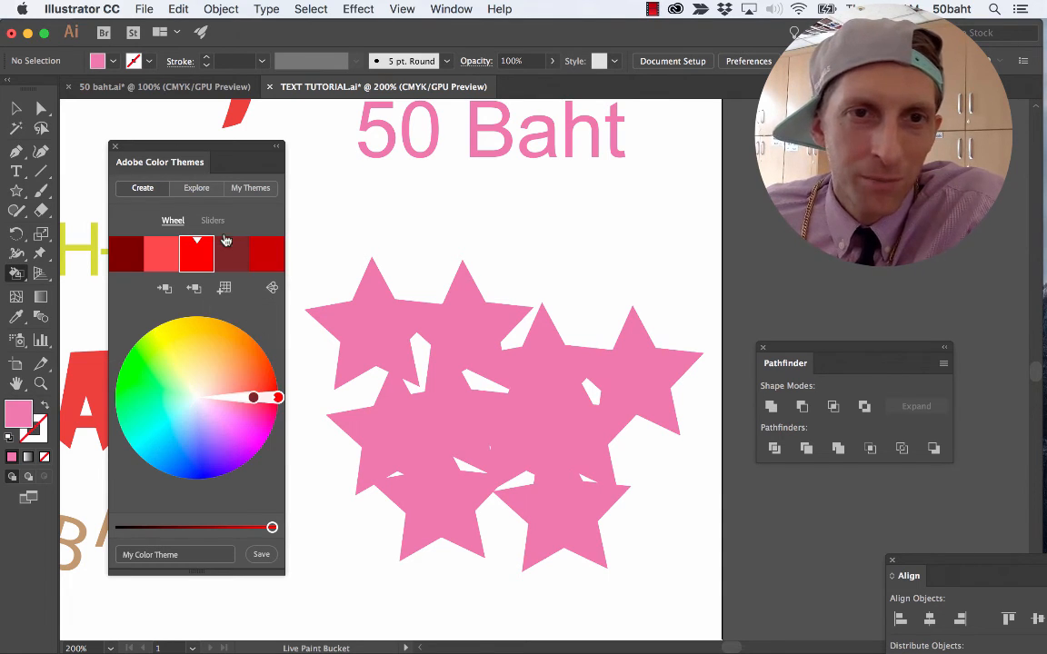
left_click_drag(256, 396, 175, 439)
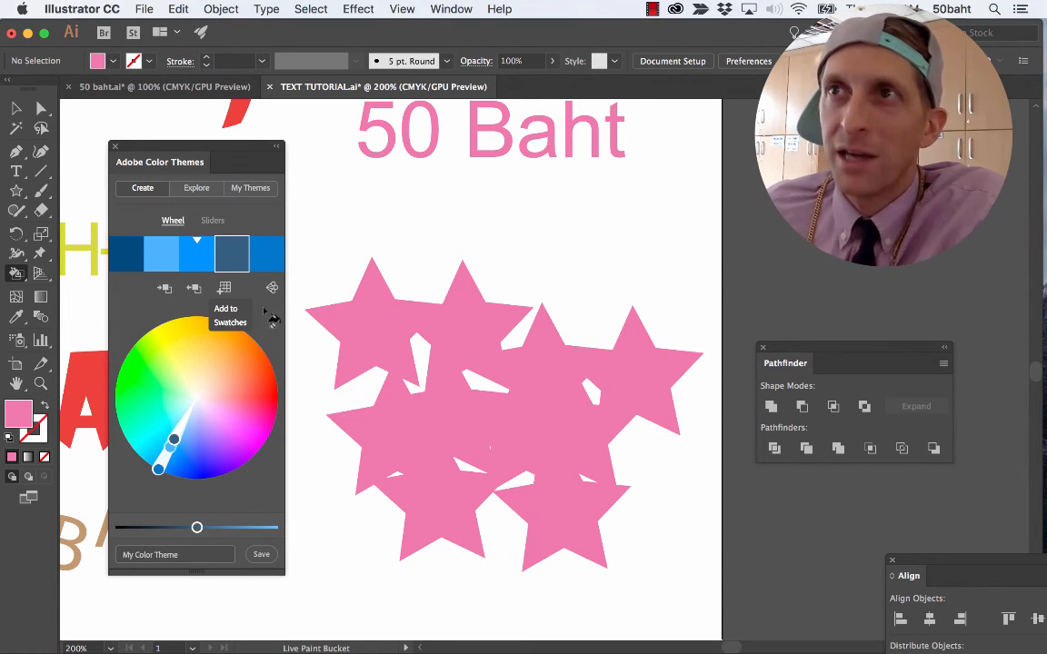
left_click_drag(1045, 509, 202, 274)
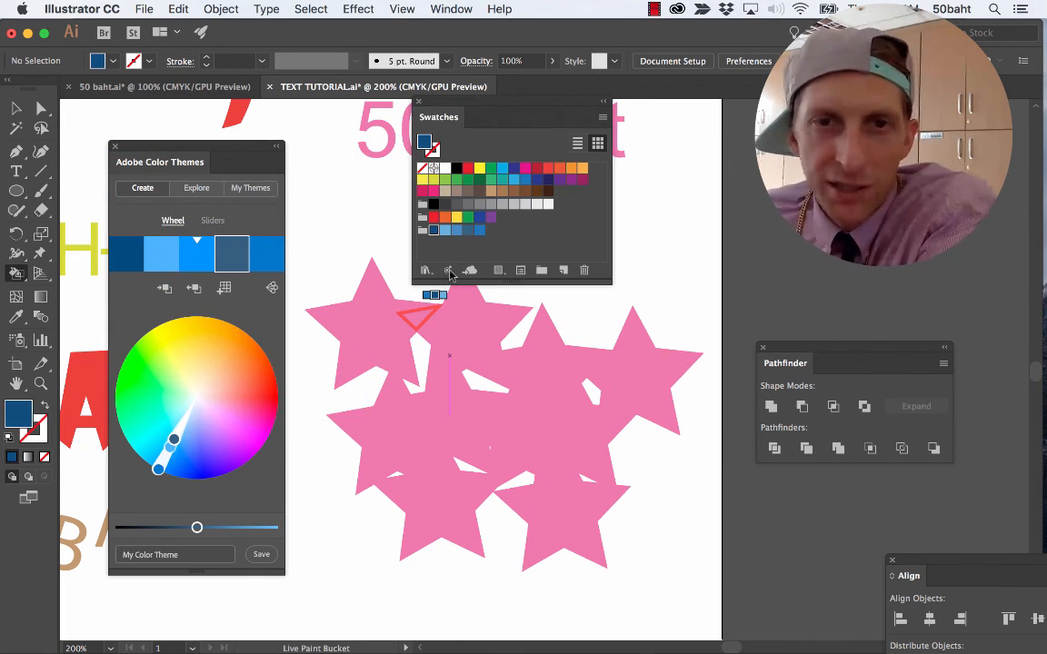
Paint the upper-left star dark blue and the star beside it light blue, using the new blue color group.
left_click(444, 220)
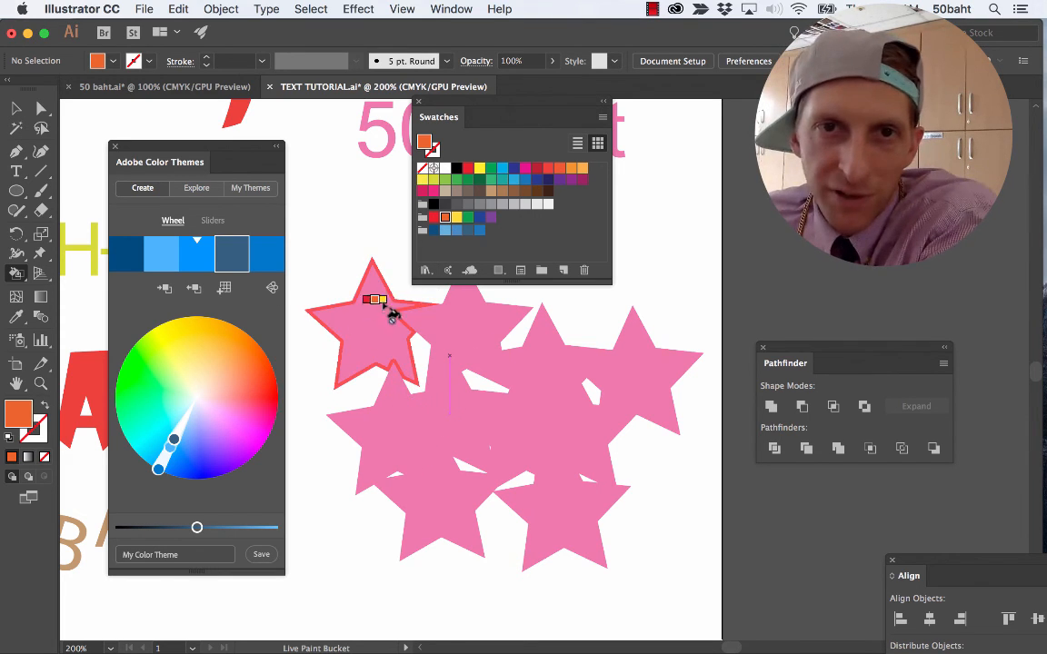
left_click(433, 229)
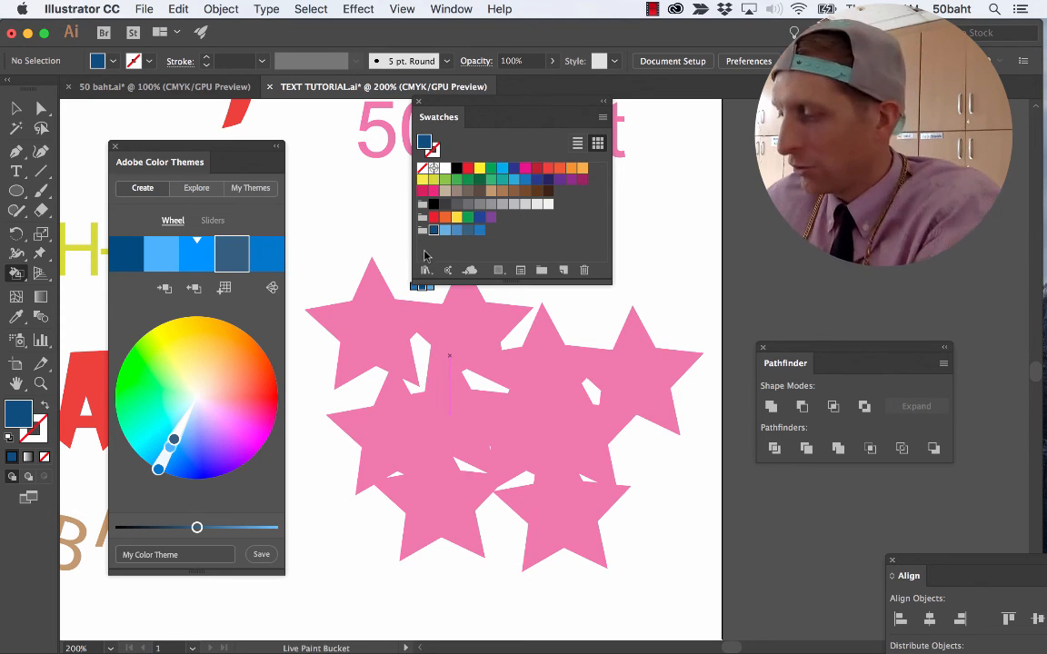
left_click(364, 328)
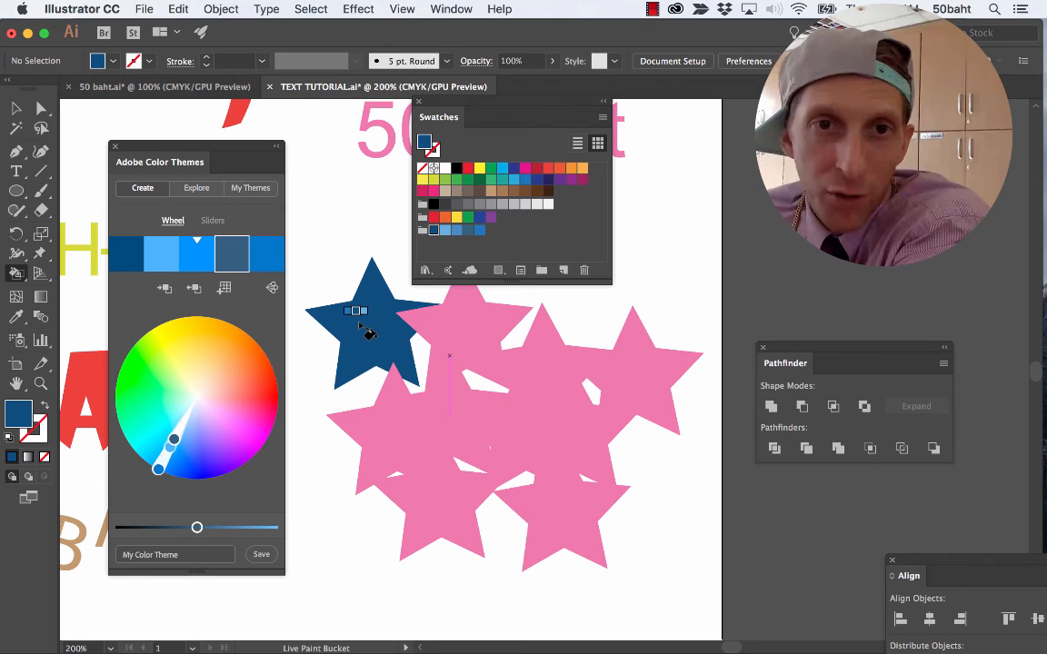
key("Right")
left_click(439, 343)
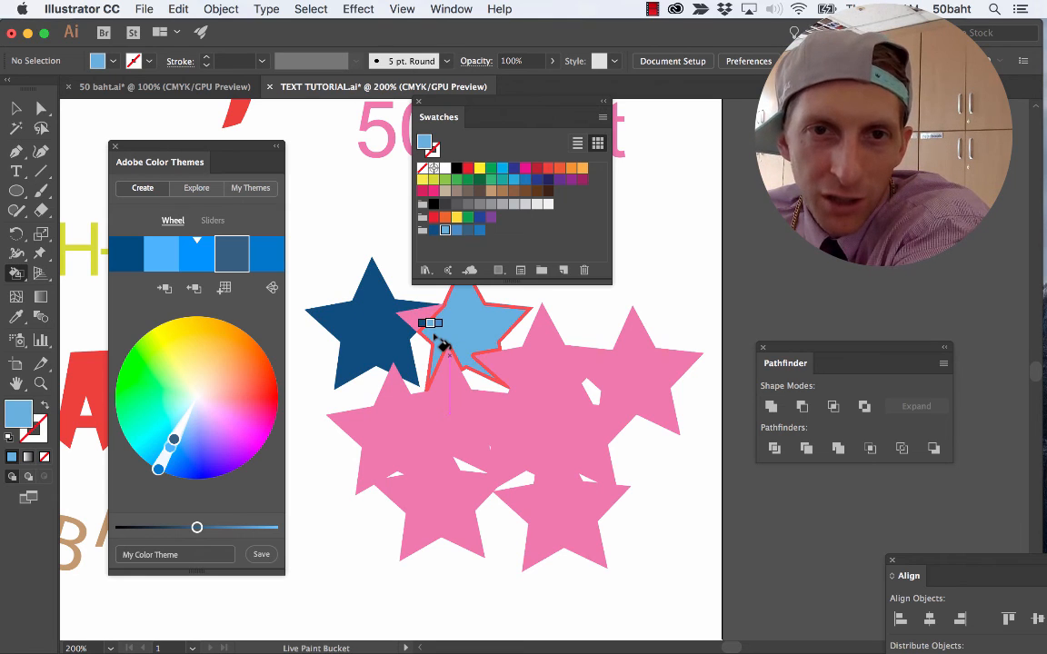
Paint the overlap of the first two top-row stars medium blue and the third top-row star bright blue.
key("Right")
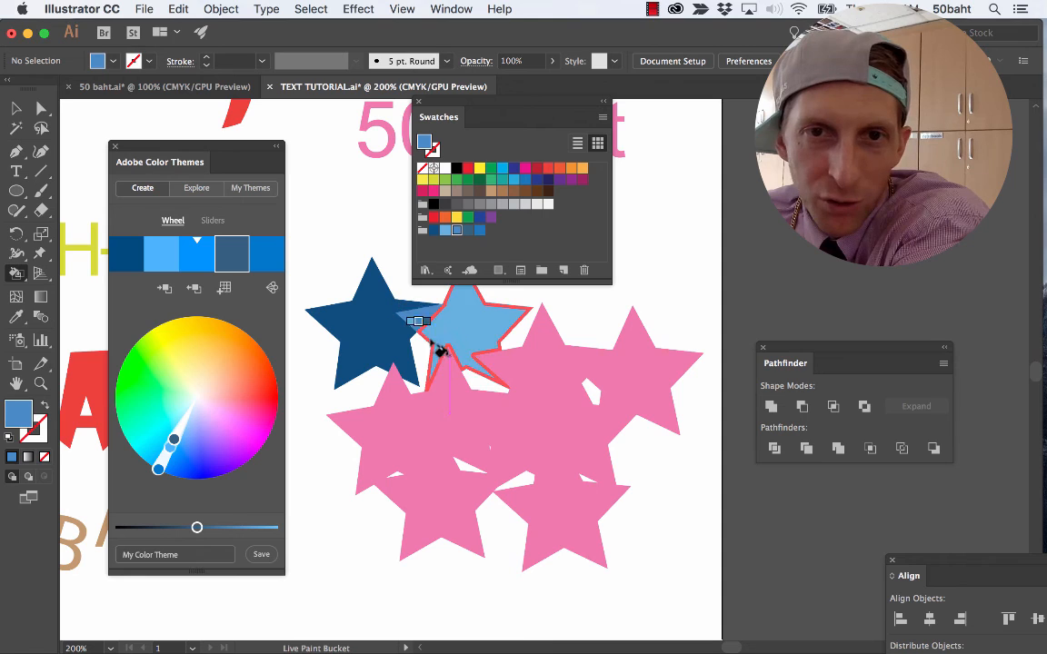
left_click(512, 355)
key("Left")
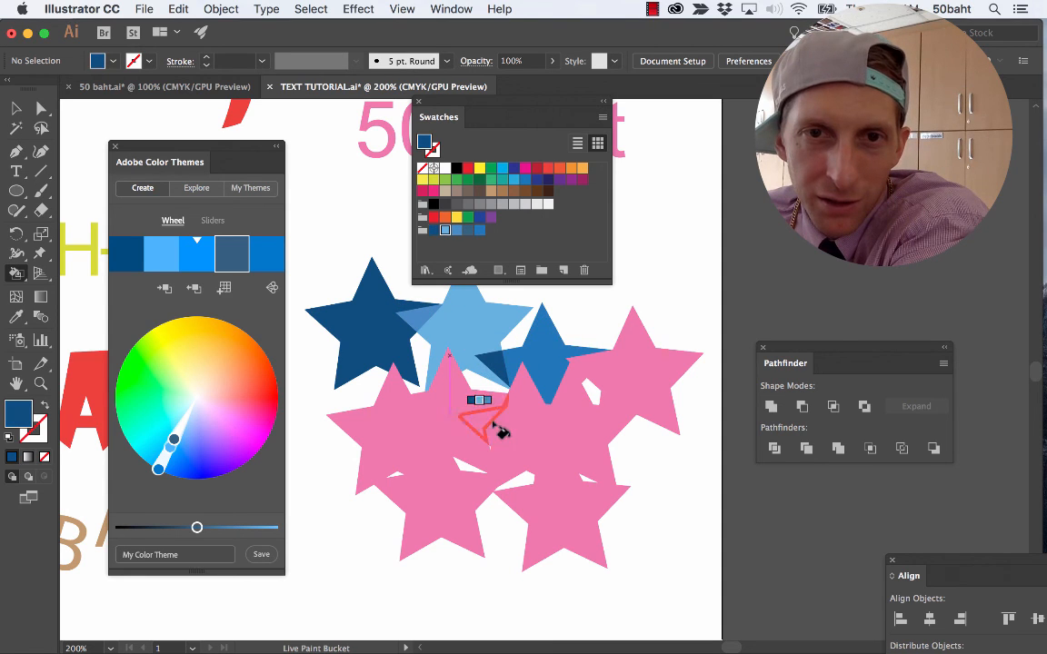
Paint the body of the second middle-row star medium blue and the second top-row star bright blue.
key("Right")
left_click(444, 398)
key("Right")
key("Right")
left_click(437, 365)
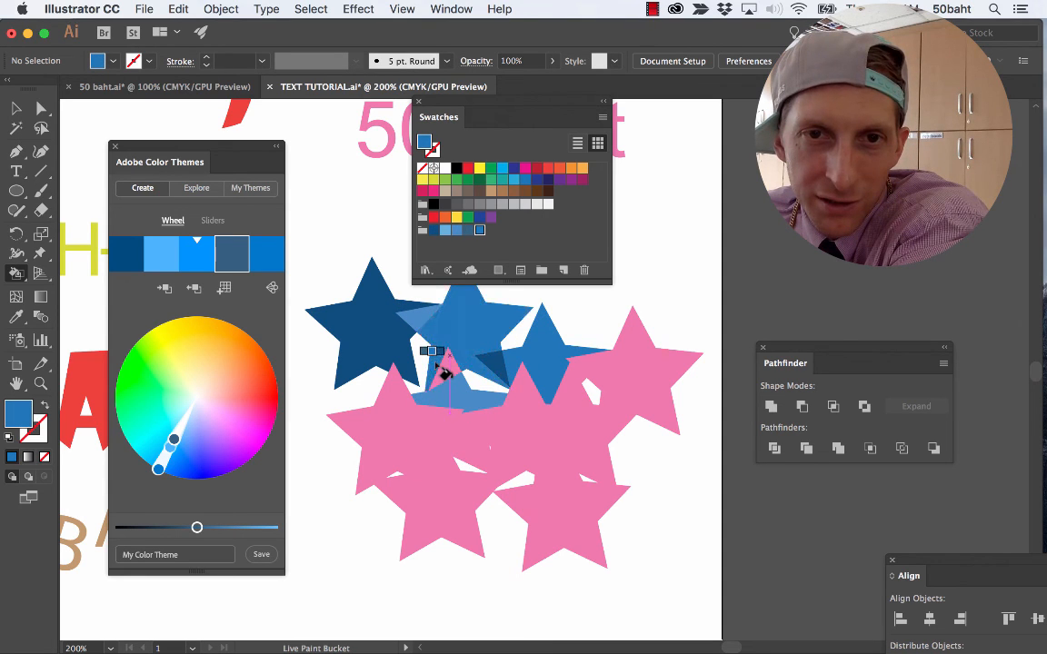
Paint the upper tip of the second middle-row star dark blue and its overlap with the leftmost middle-row star light blue.
key("Left")
key("Left")
key("Left")
key("Left")
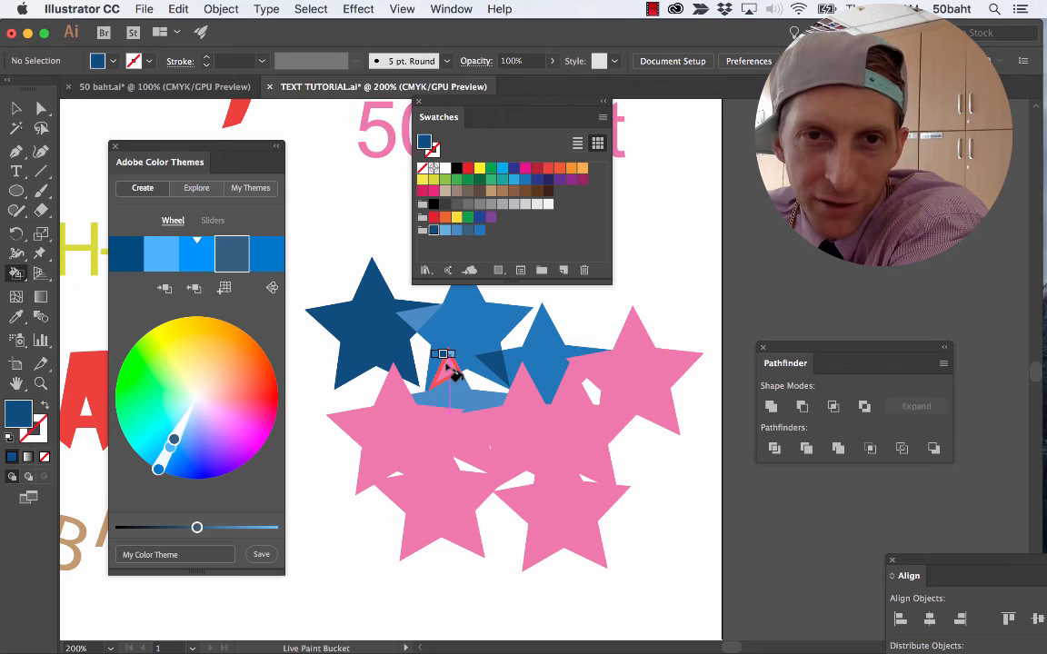
left_click(445, 365)
key("Right")
left_click(407, 411)
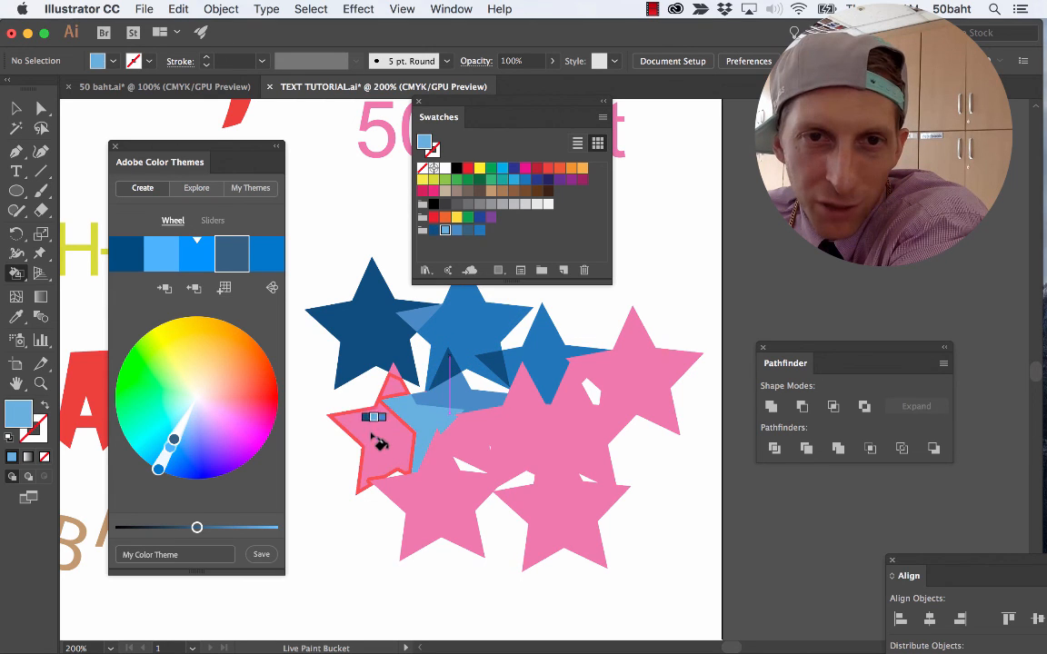
Paint the leftmost middle-row star, the upper-right star, the lower-right star and the central piece above the bottom row slate blue.
key("Right")
left_click(363, 434)
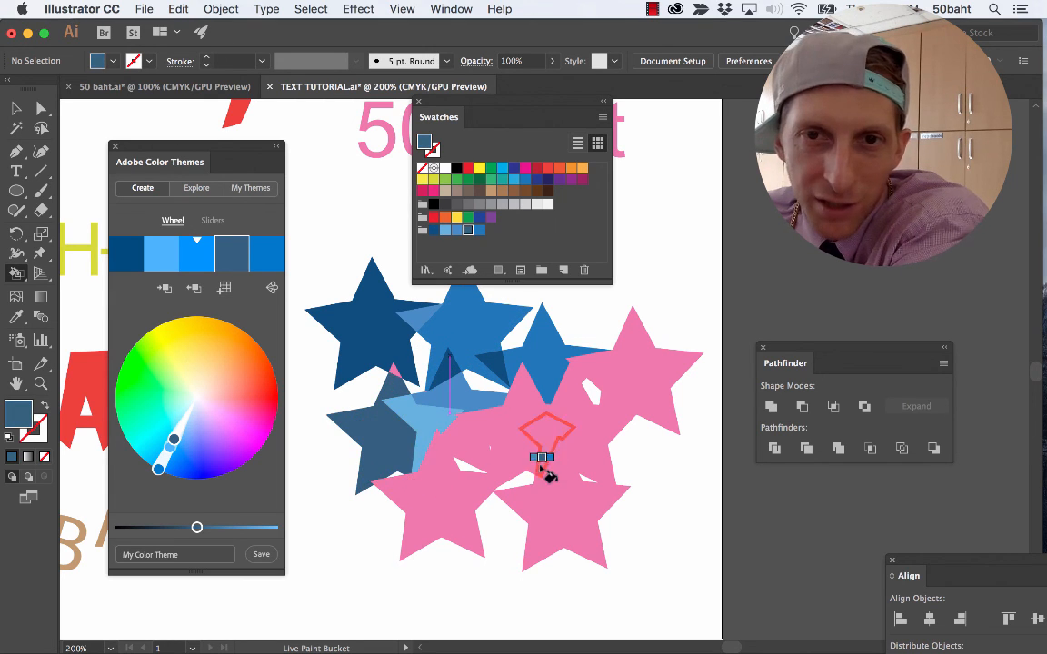
left_click(643, 413)
left_click(549, 521)
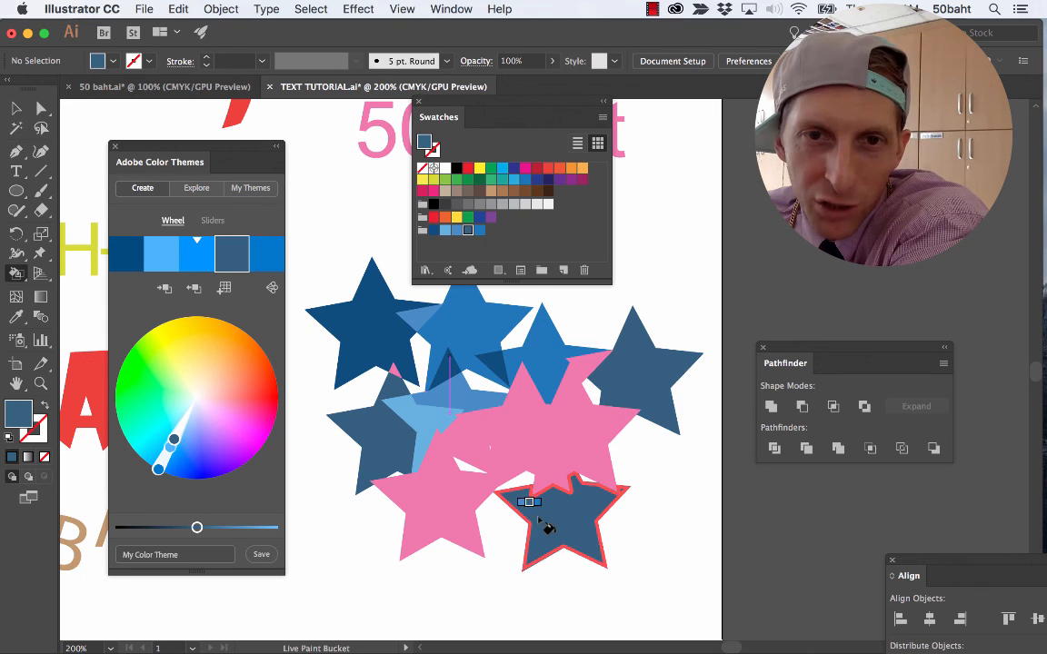
left_click(476, 446)
Paint the lower-left star bright blue, and the third top-row star and the body of the star below it dark blue.
key("Right")
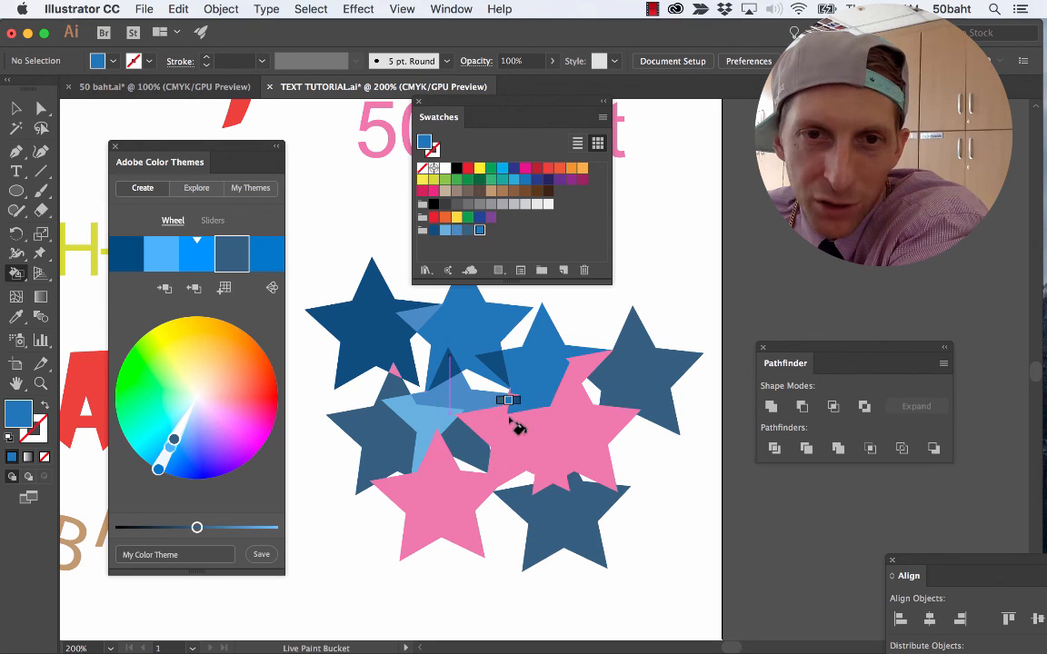
left_click(450, 500)
key("Right")
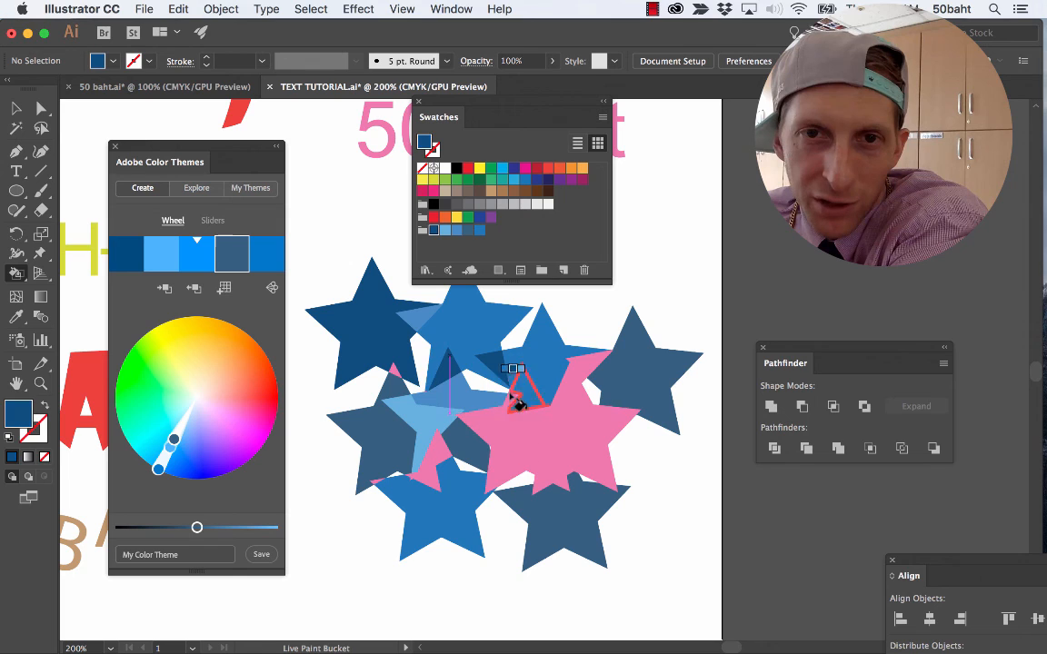
left_click(529, 366)
left_click(582, 450)
Paint the overlap at the cluster's center and the right tip of the rightmost middle-row star light blue.
key("Right")
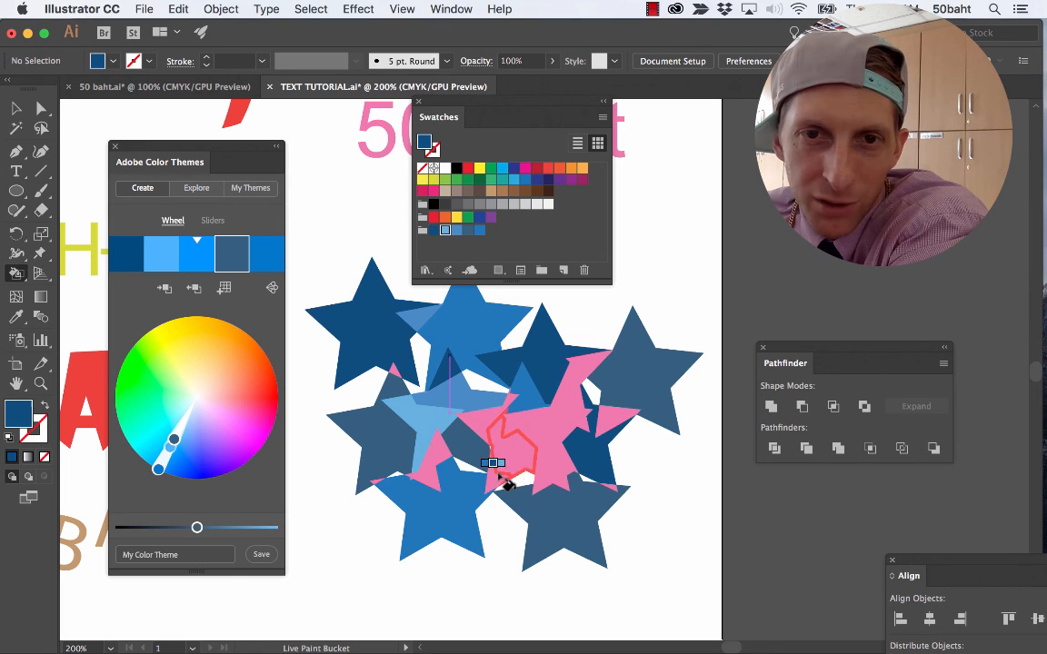
left_click(479, 424)
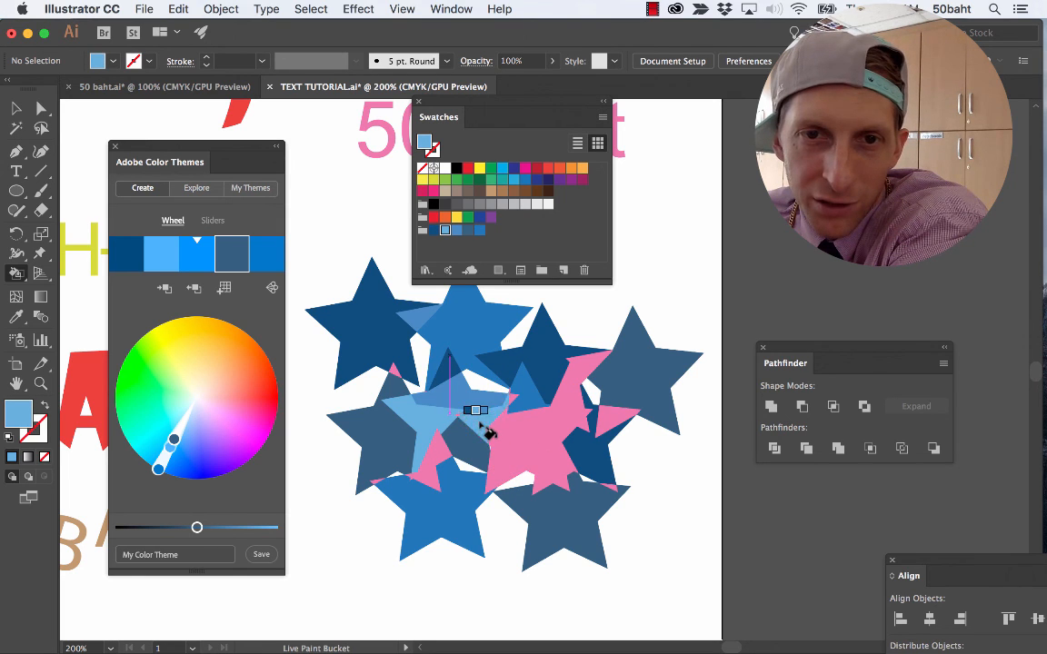
left_click(607, 420)
Paint the pink middle of the right-hand middle-row stars medium blue and the adjoining overlap pieces slate blue.
key("Right")
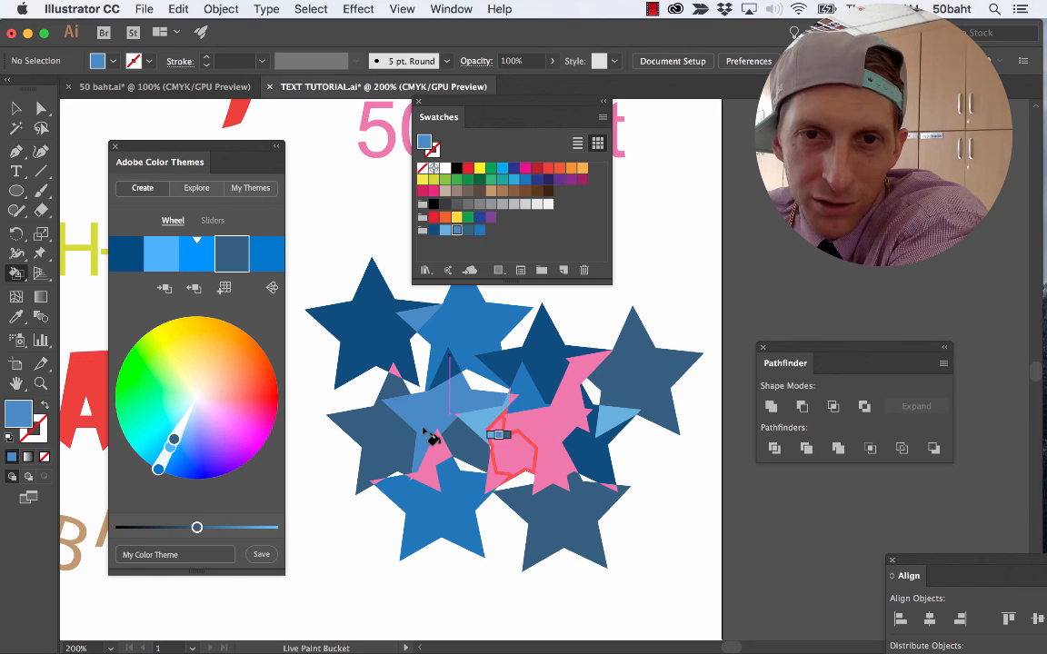
left_click(547, 450)
key("Right")
left_click(511, 465)
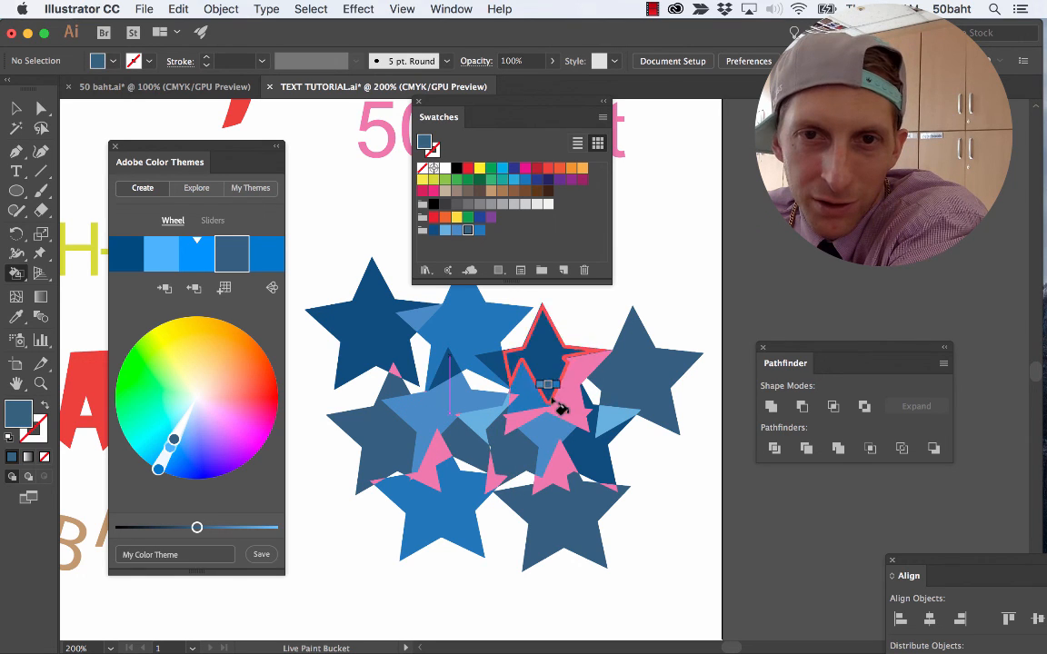
left_click(562, 391)
left_click(555, 466)
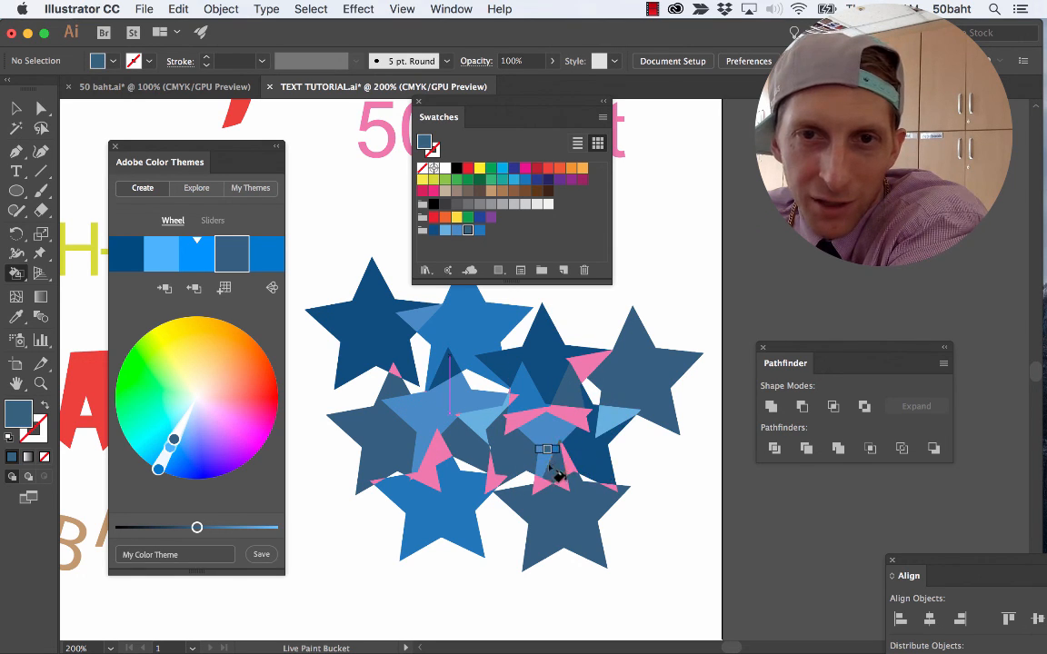
Paint the overlap piece beside the upper-right star dark blue and the pink pieces above the lower-left star light blue.
key("Left")
key("Left")
key("Left")
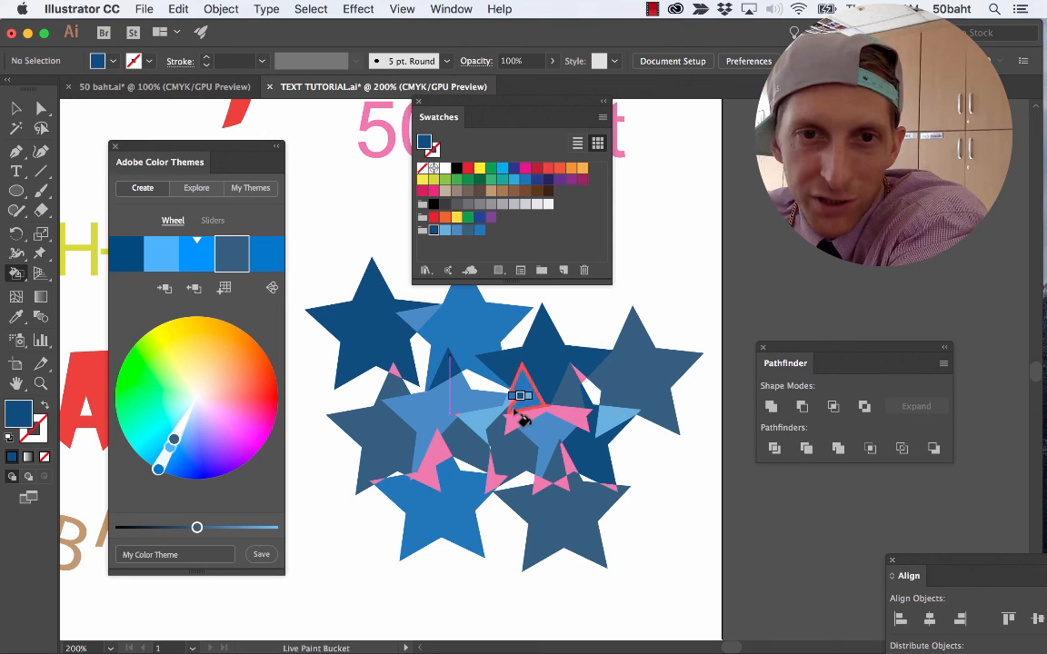
key("Right")
left_click(419, 447)
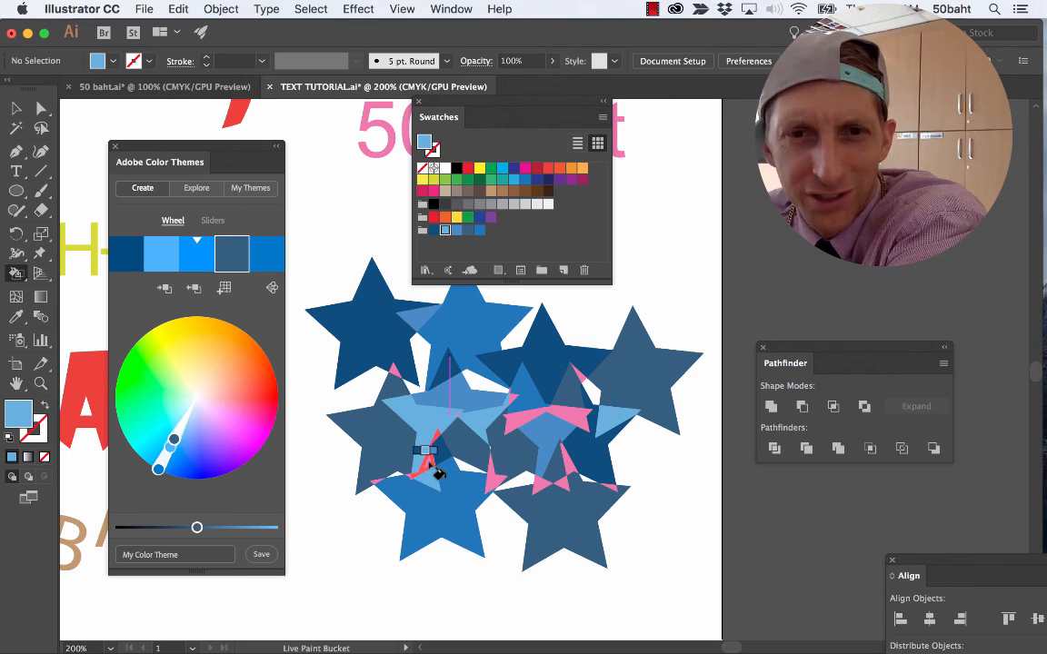
Paint the horizontal pink overlap pieces in the right-hand middle-row stars slate blue.
key("Right")
key("Right")
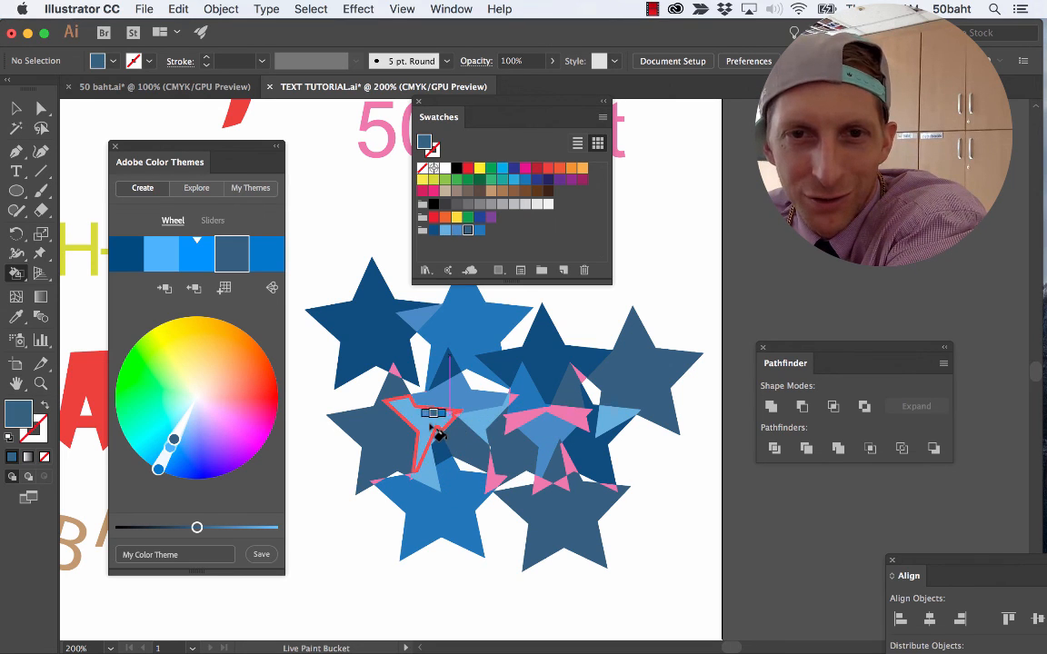
left_click(523, 418)
left_click(570, 417)
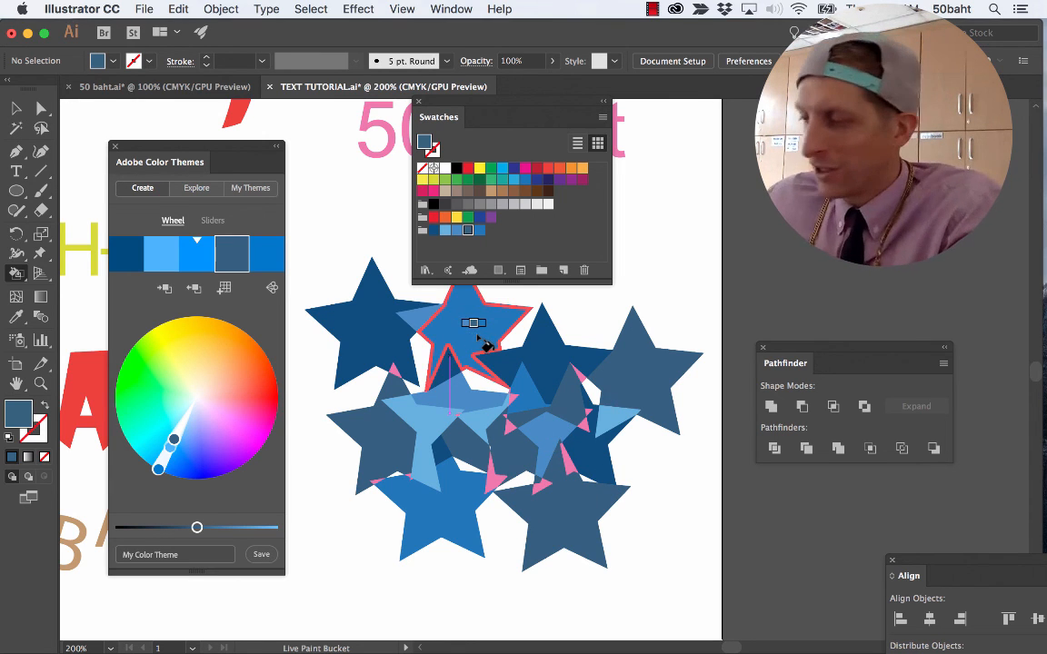
key("super+minus")
key("super+minus")
key("super+minus")
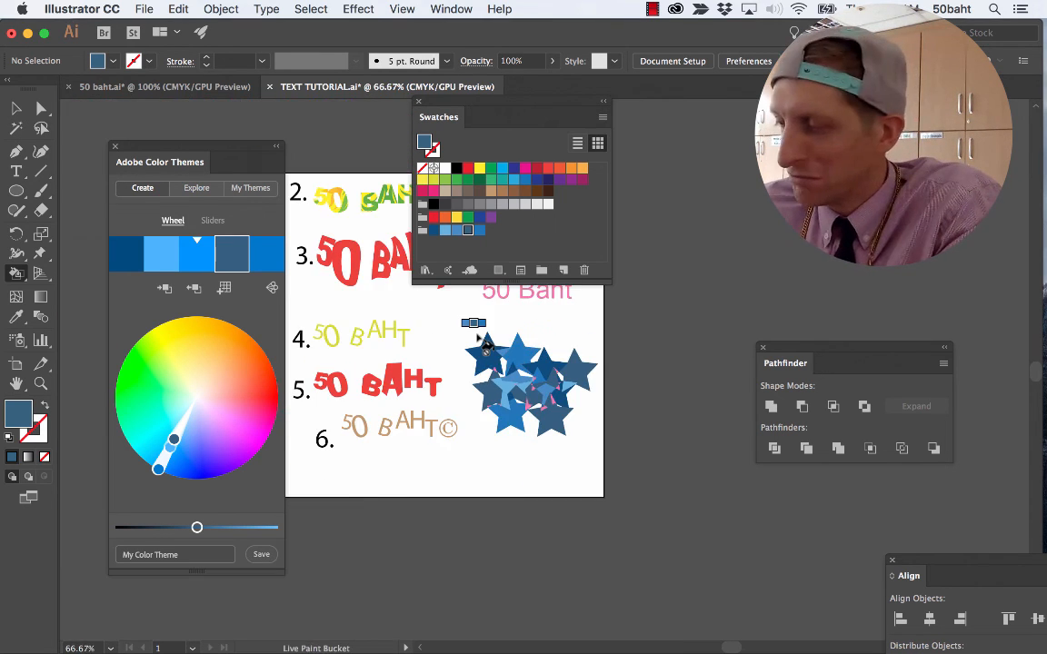
key("super+equal")
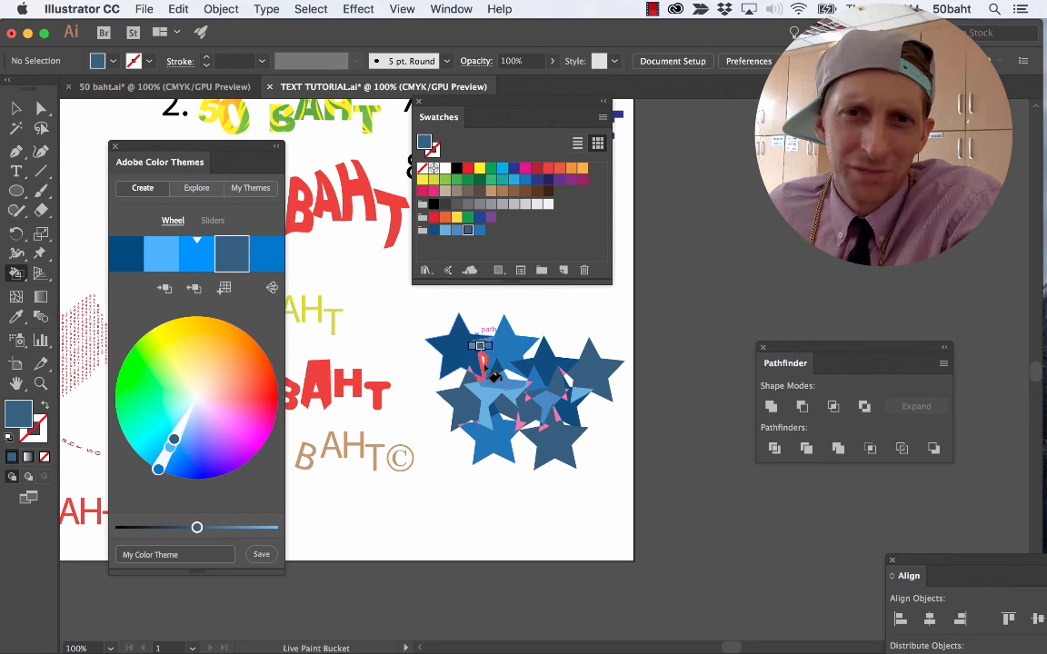